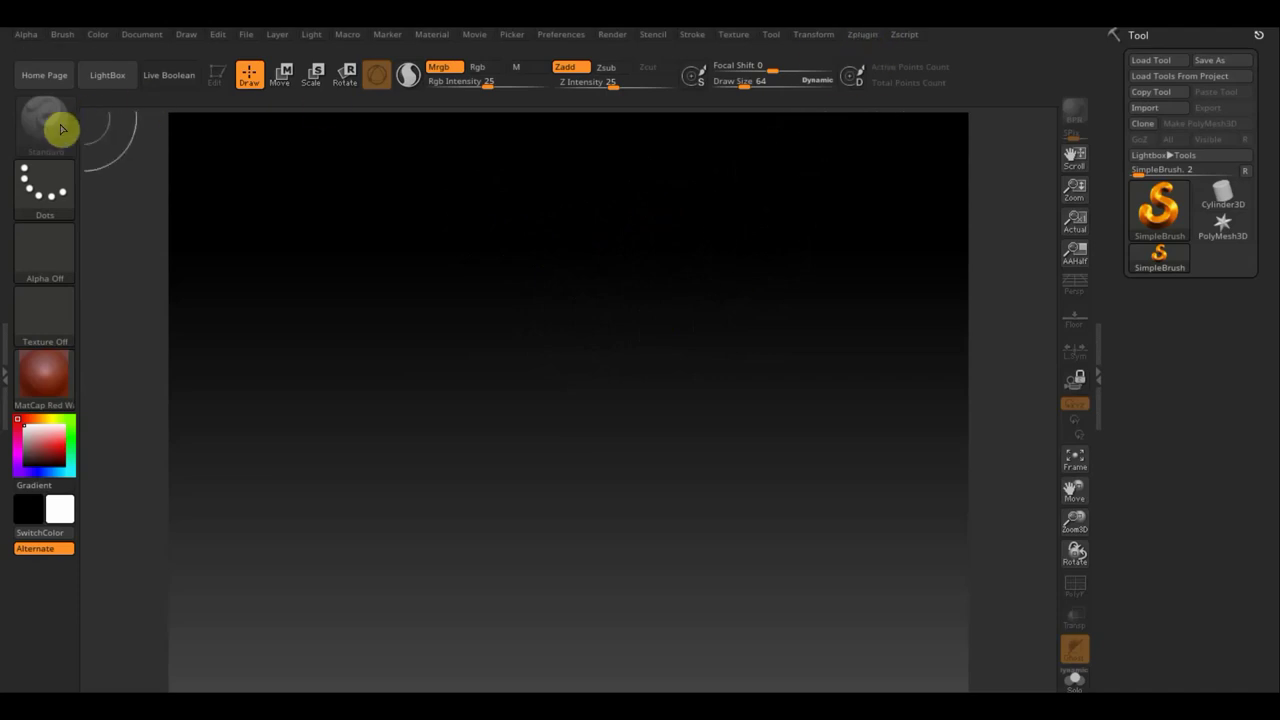
# Drag a Sphere3D onto the canvas, enable Edit mode and convert it to a PolyMesh3D
pyautogui.click(1150, 226)
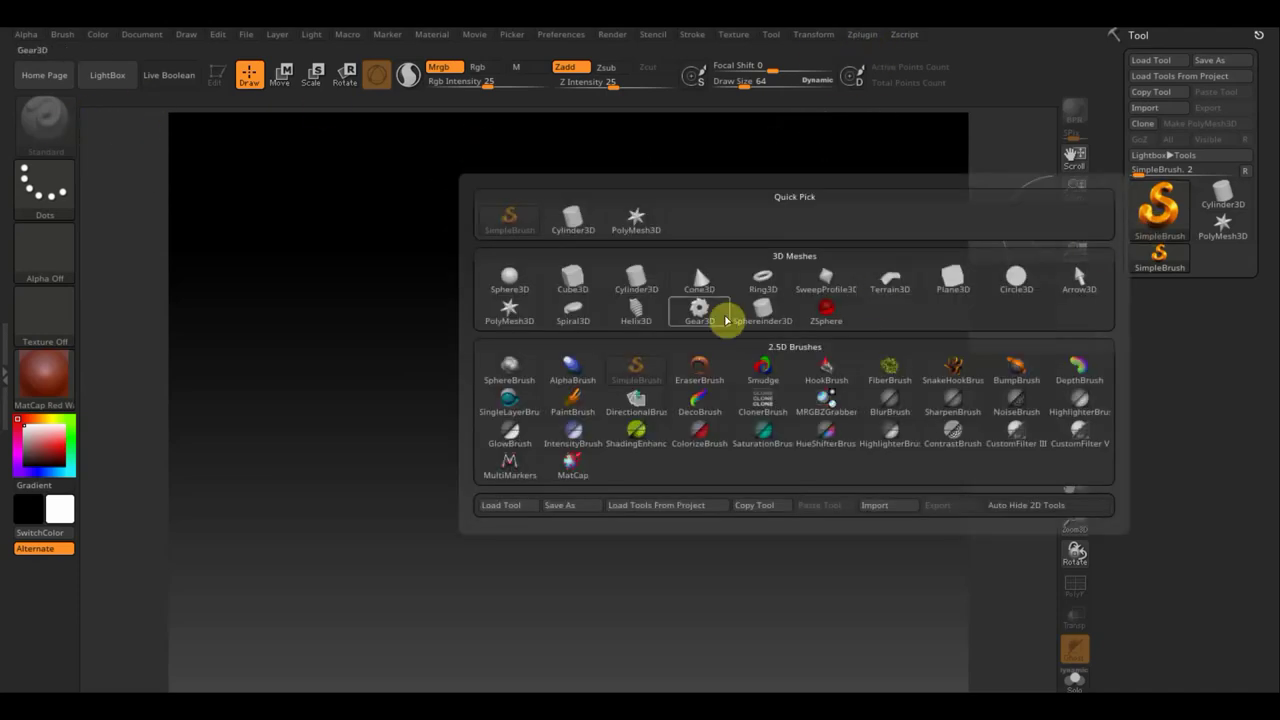
pyautogui.click(509, 278)
pyautogui.moveTo(532, 330)
pyautogui.mouseDown()
pyautogui.moveTo(546, 443)
pyautogui.moveTo(534, 437)
pyautogui.mouseUp()
pyautogui.click(217, 82)
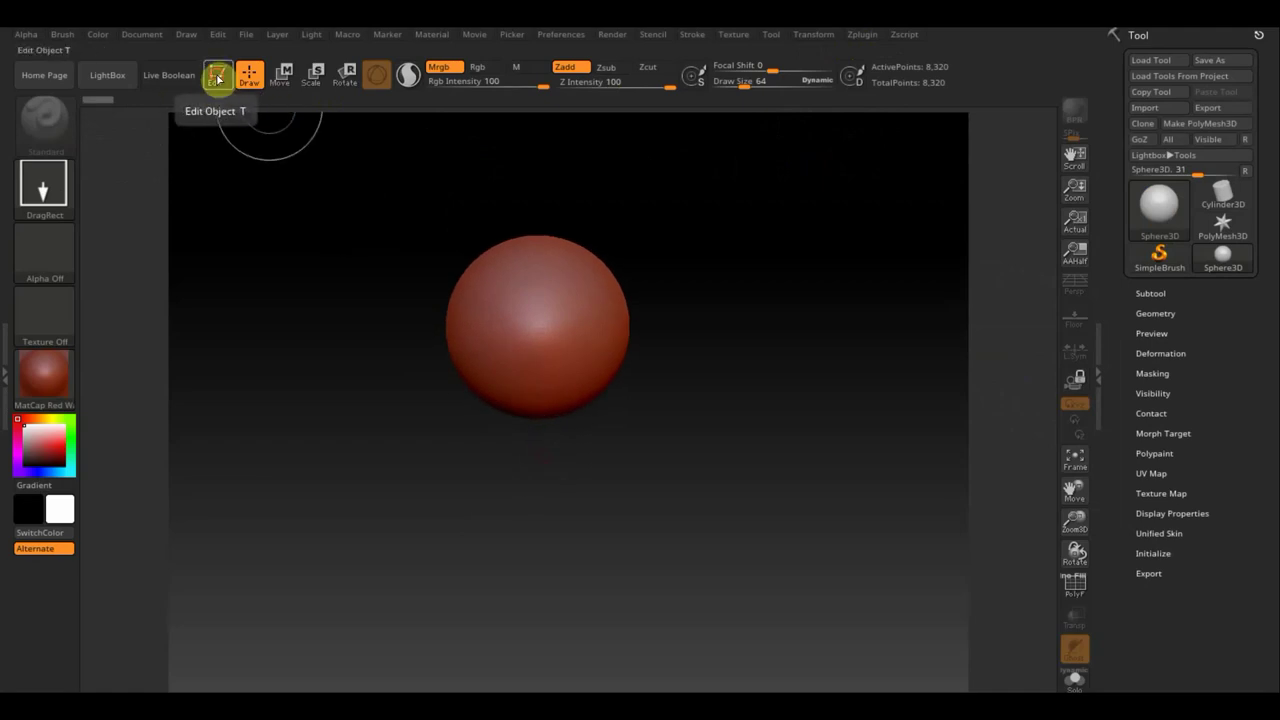
pyautogui.click(1193, 125)
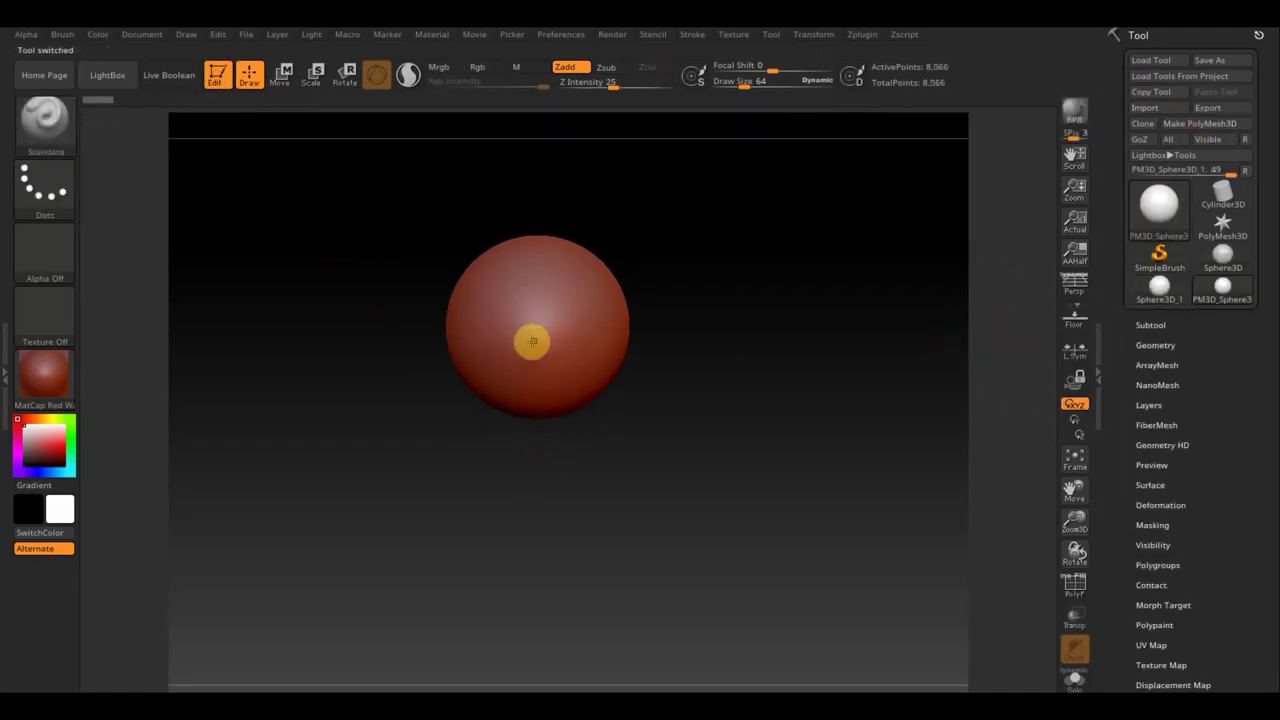
# Load the InsertMesh1 животные brush from D:\все для ЗБРАШ\еще кисти
pyautogui.click(54, 125)
pyautogui.click(129, 504)
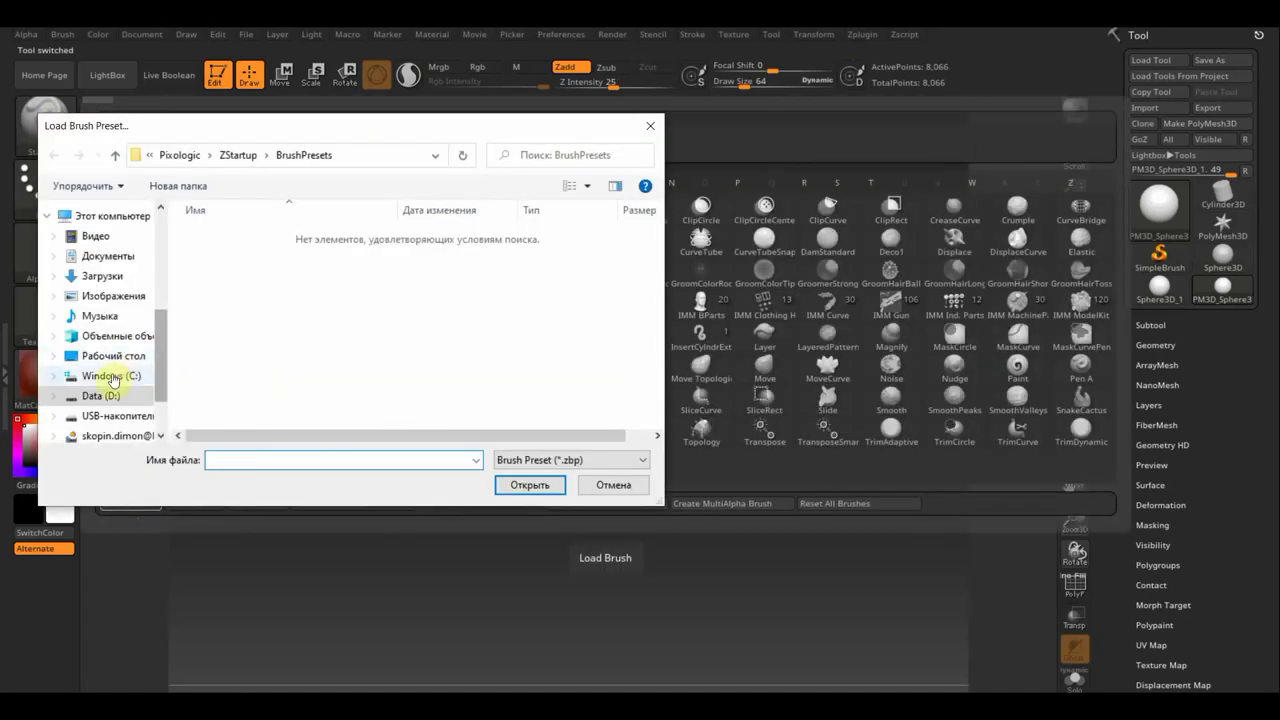
pyautogui.click(128, 355)
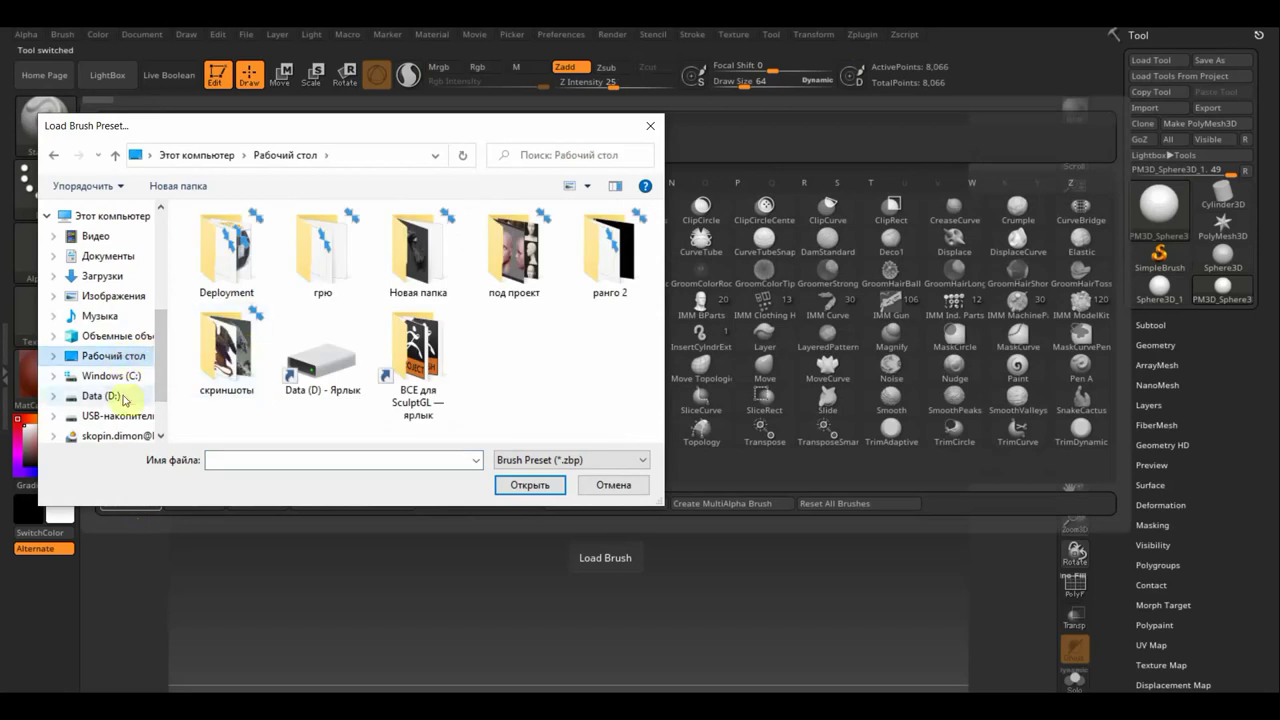
pyautogui.click(100, 396)
pyautogui.scroll(-1, 251, 364)
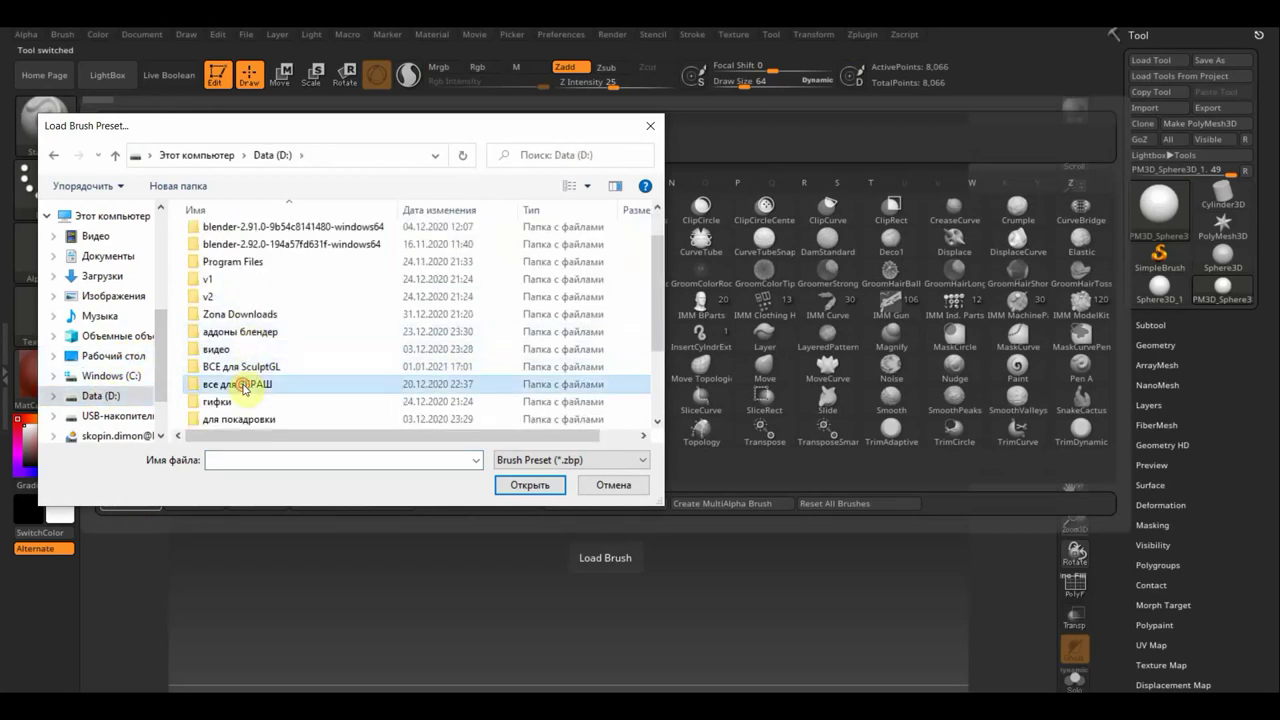
pyautogui.doubleClick(244, 385)
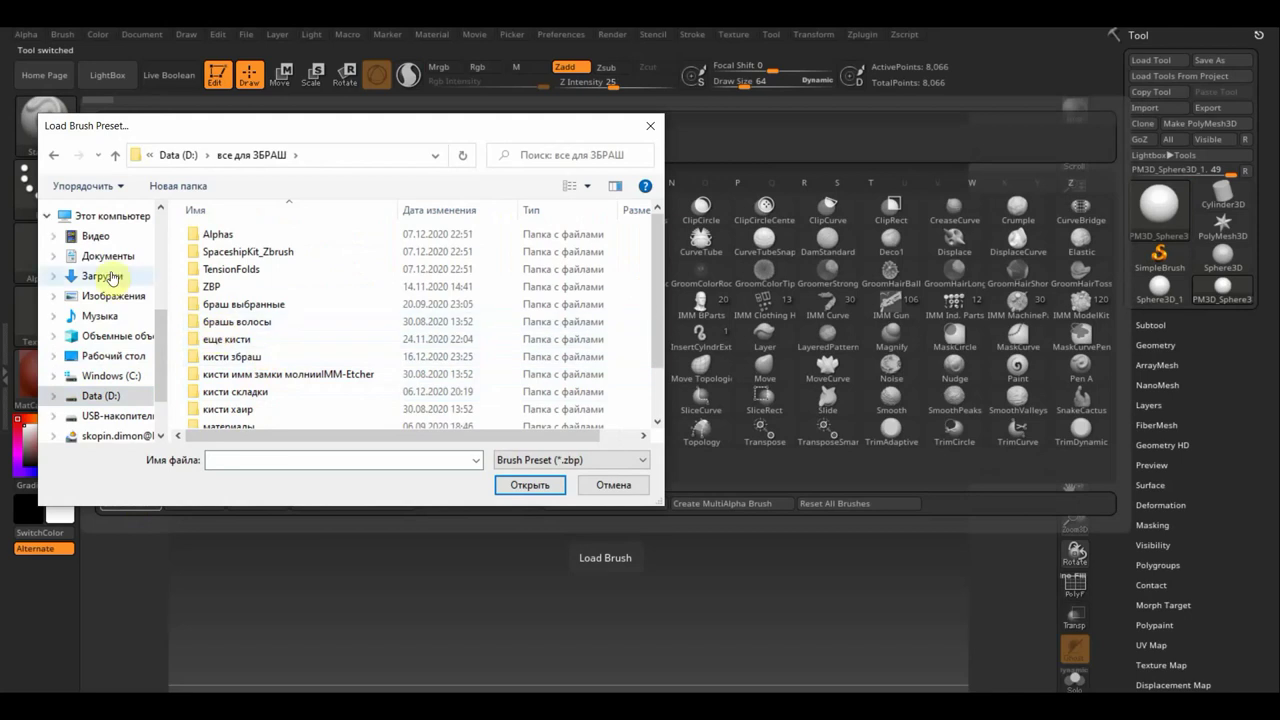
pyautogui.doubleClick(229, 340)
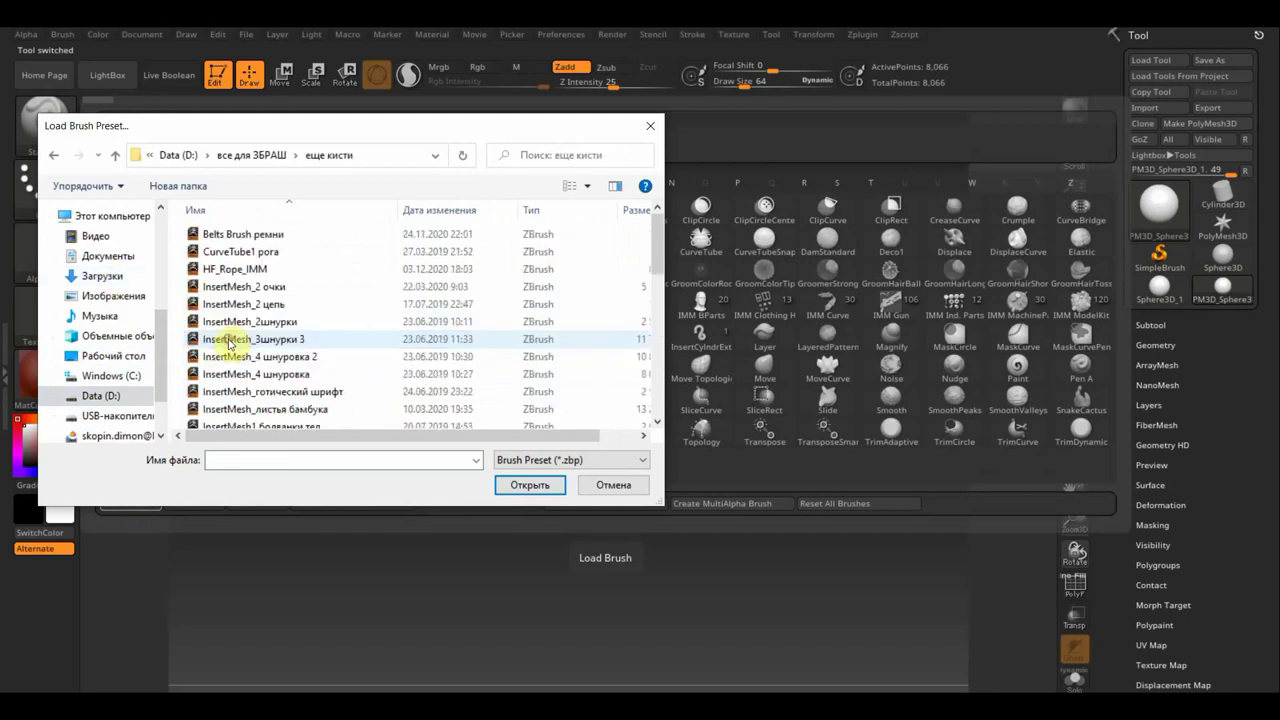
pyautogui.scroll(-1, 296, 350)
pyautogui.scroll(-1, 340, 350)
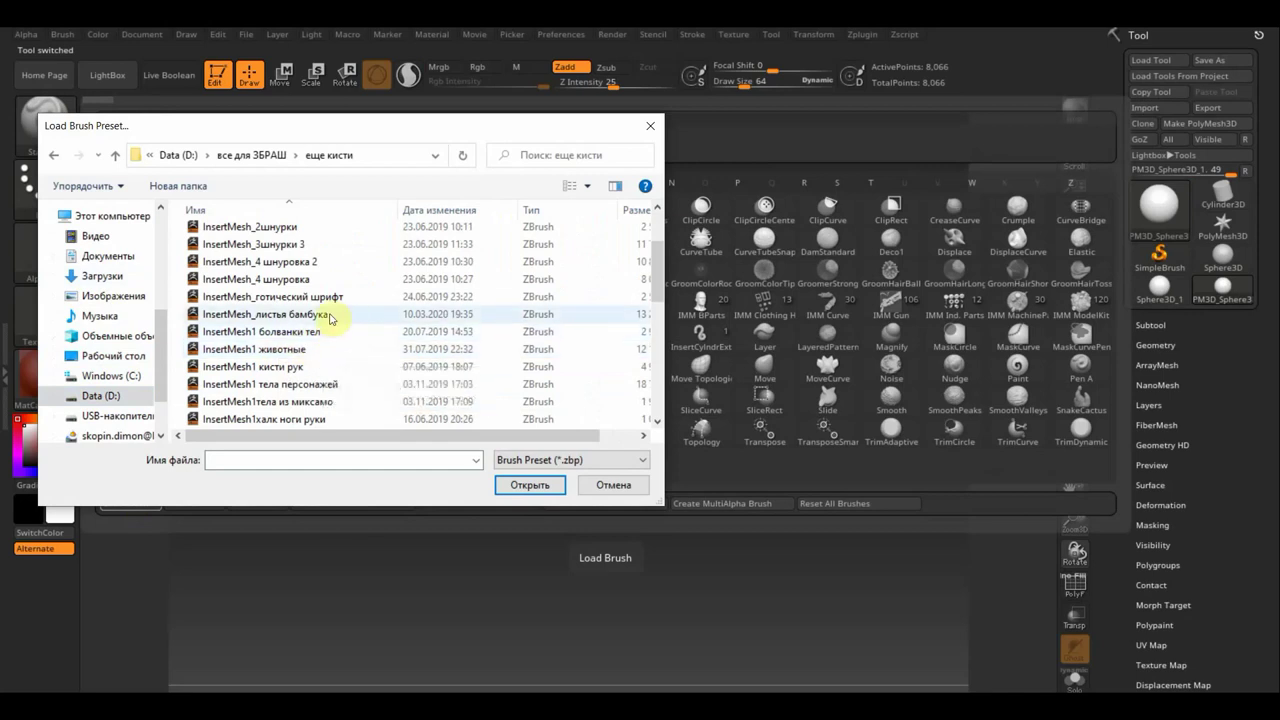
pyautogui.click(288, 350)
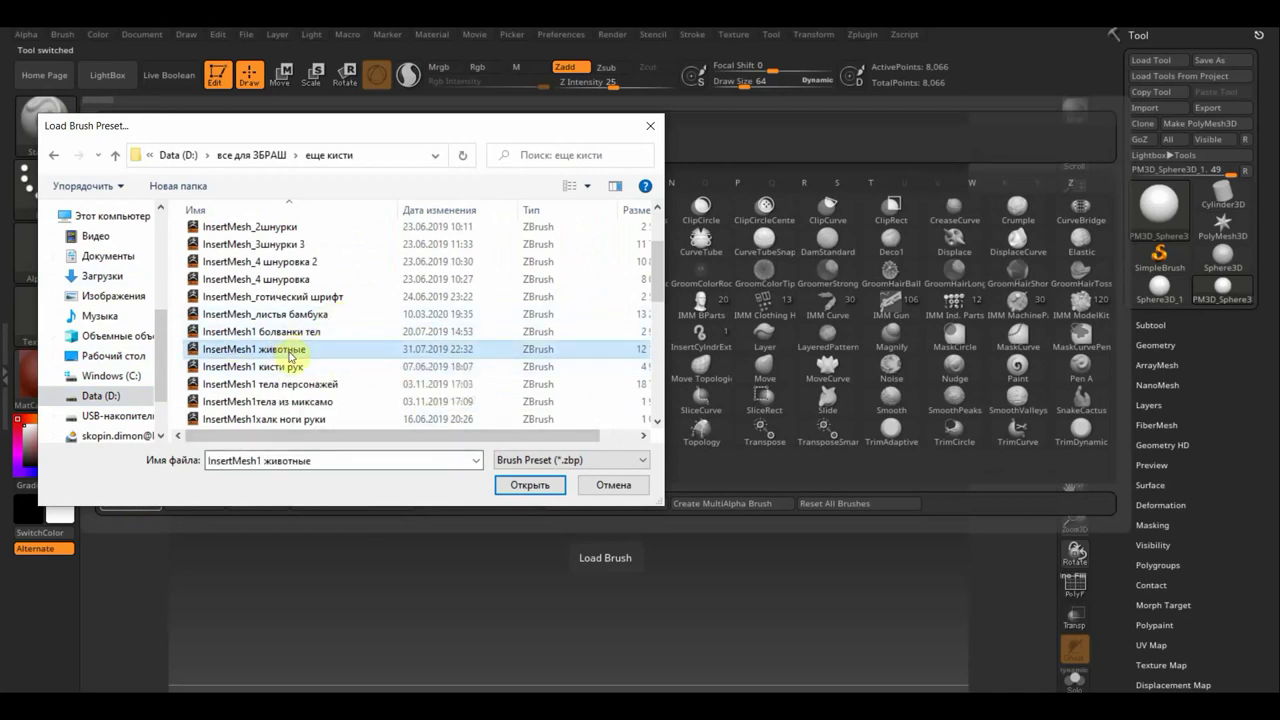
pyautogui.click(505, 486)
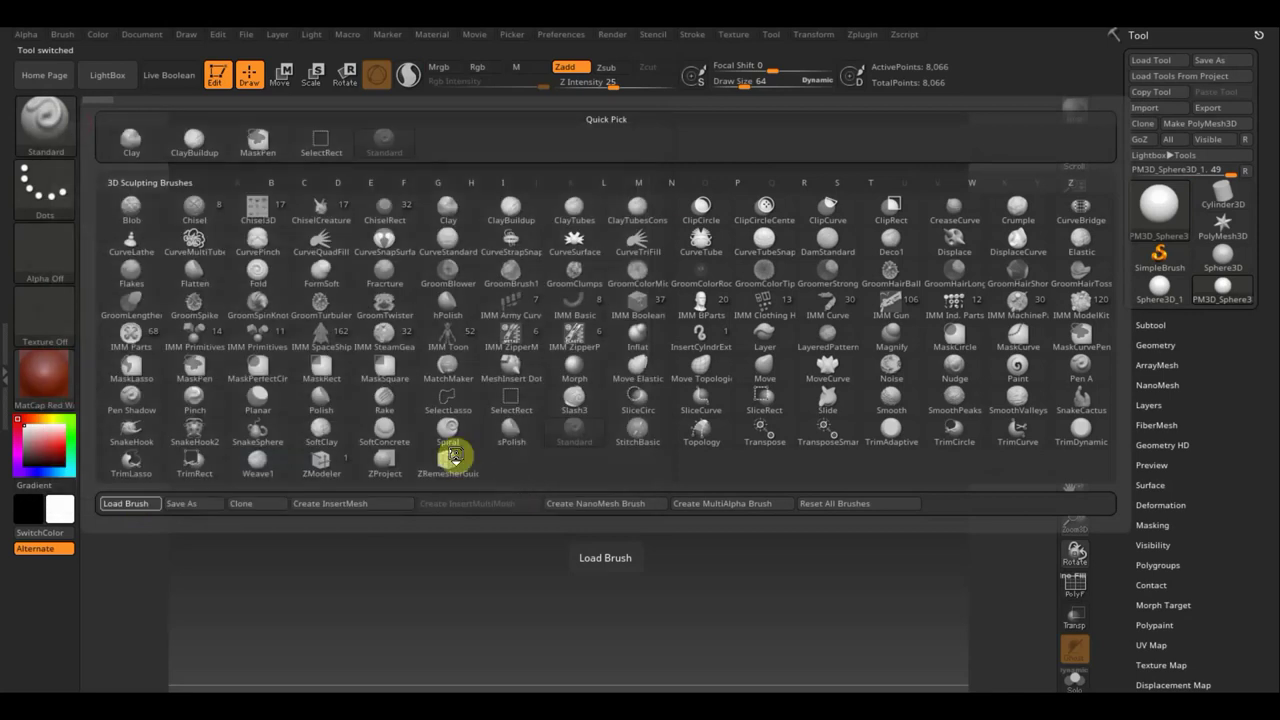
pyautogui.click(421, 434)
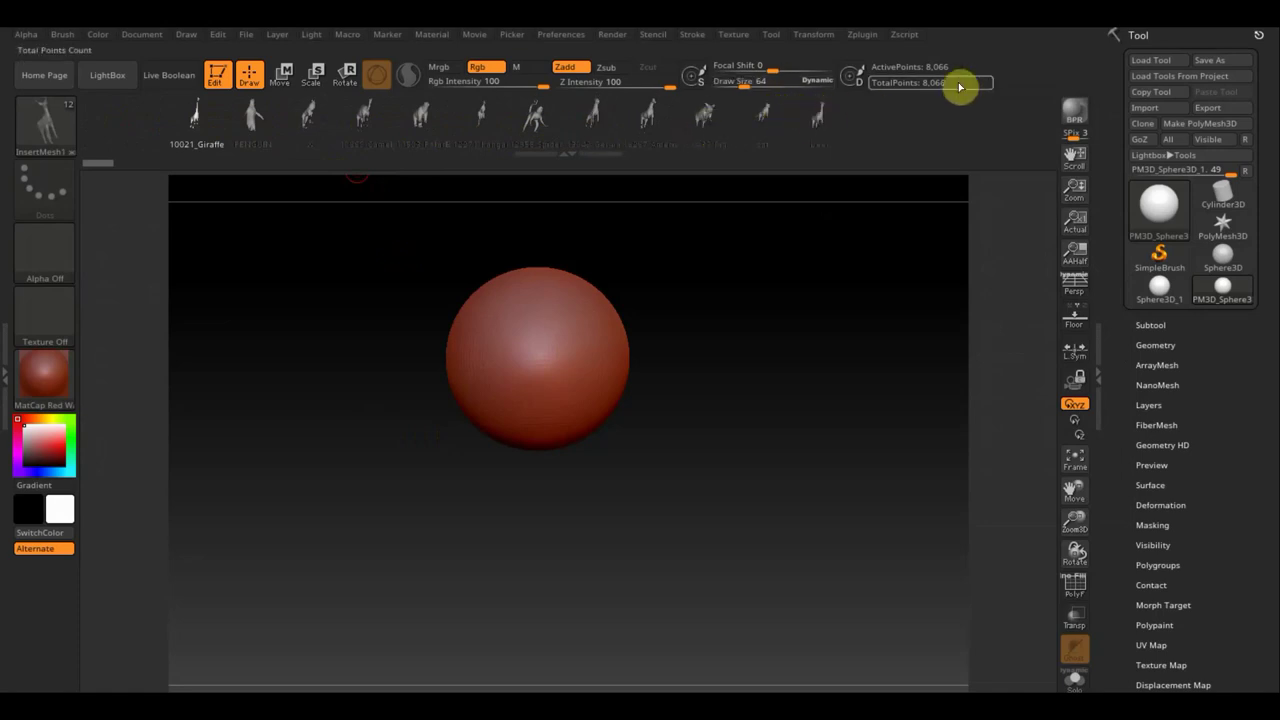
# Import the K_lion model in place of the sphere, switch to the Standard brush and view it side-on
pyautogui.click(871, 36)
pyautogui.click(895, 140)
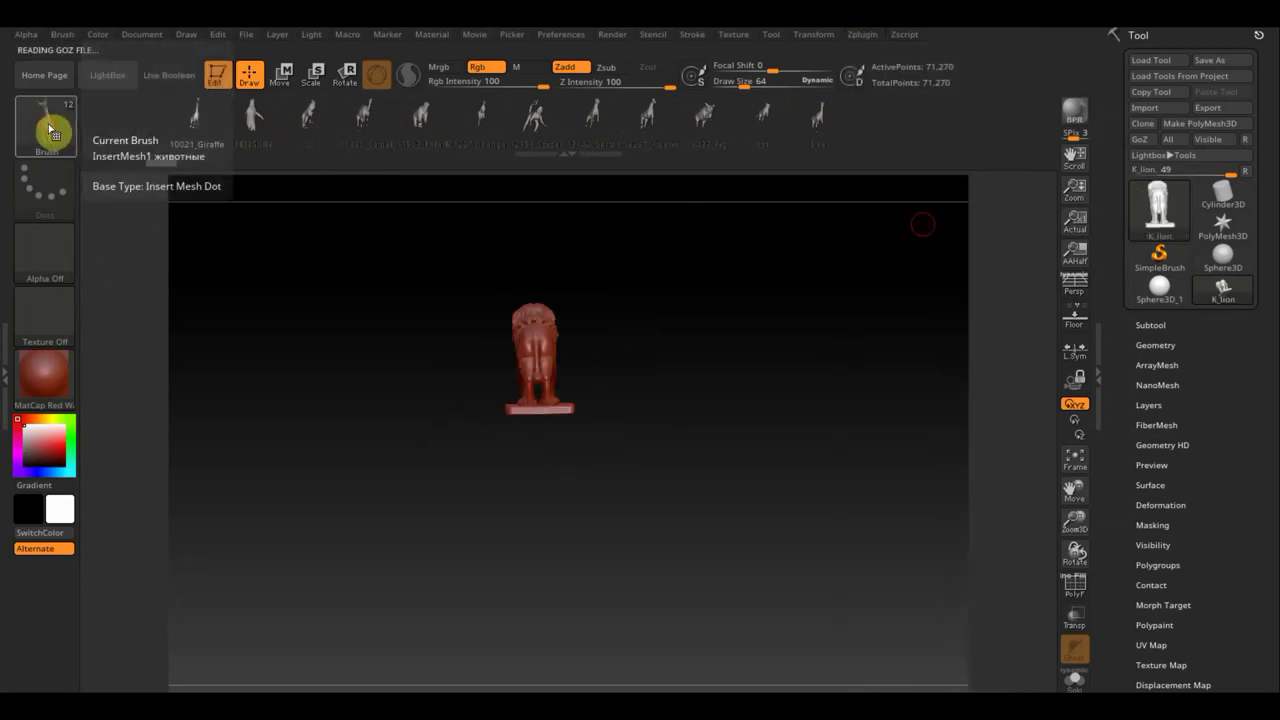
pyautogui.click(47, 122)
pyautogui.click(384, 138)
pyautogui.moveTo(663, 366)
pyautogui.mouseDown()
pyautogui.moveTo(742, 360)
pyautogui.moveTo(732, 450)
pyautogui.moveTo(757, 506)
pyautogui.mouseUp()
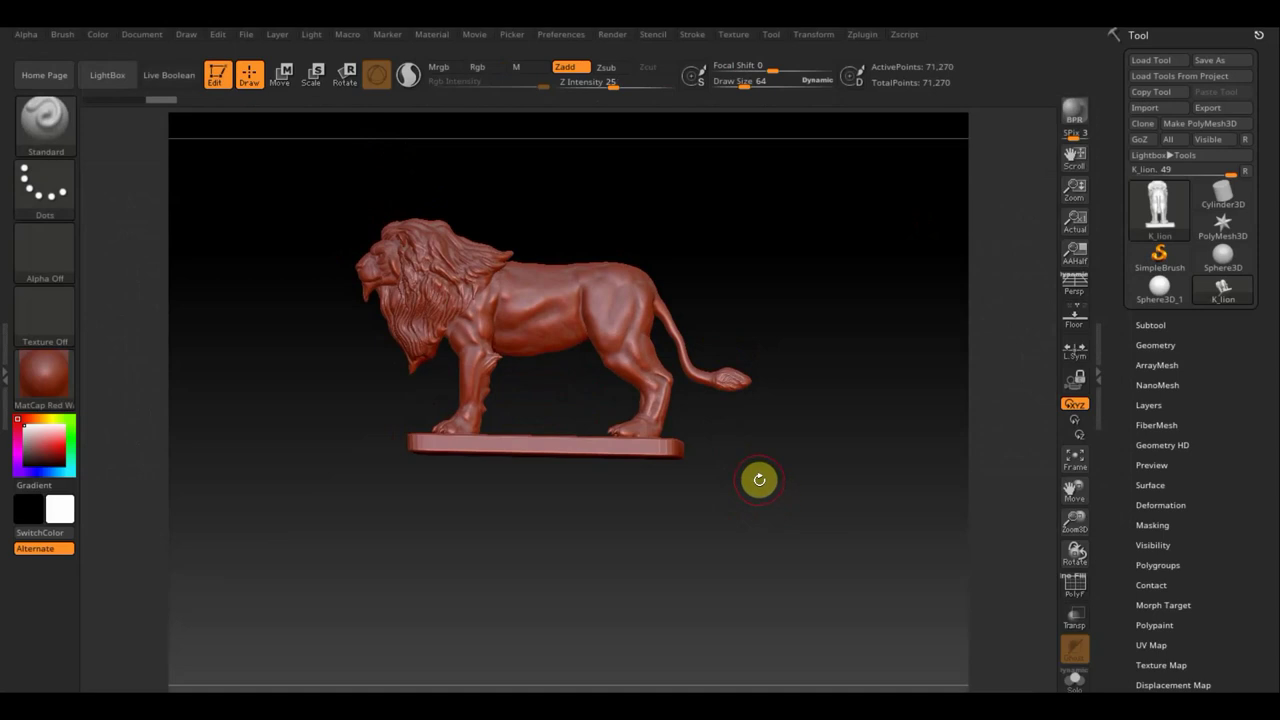
pyautogui.click(46, 124)
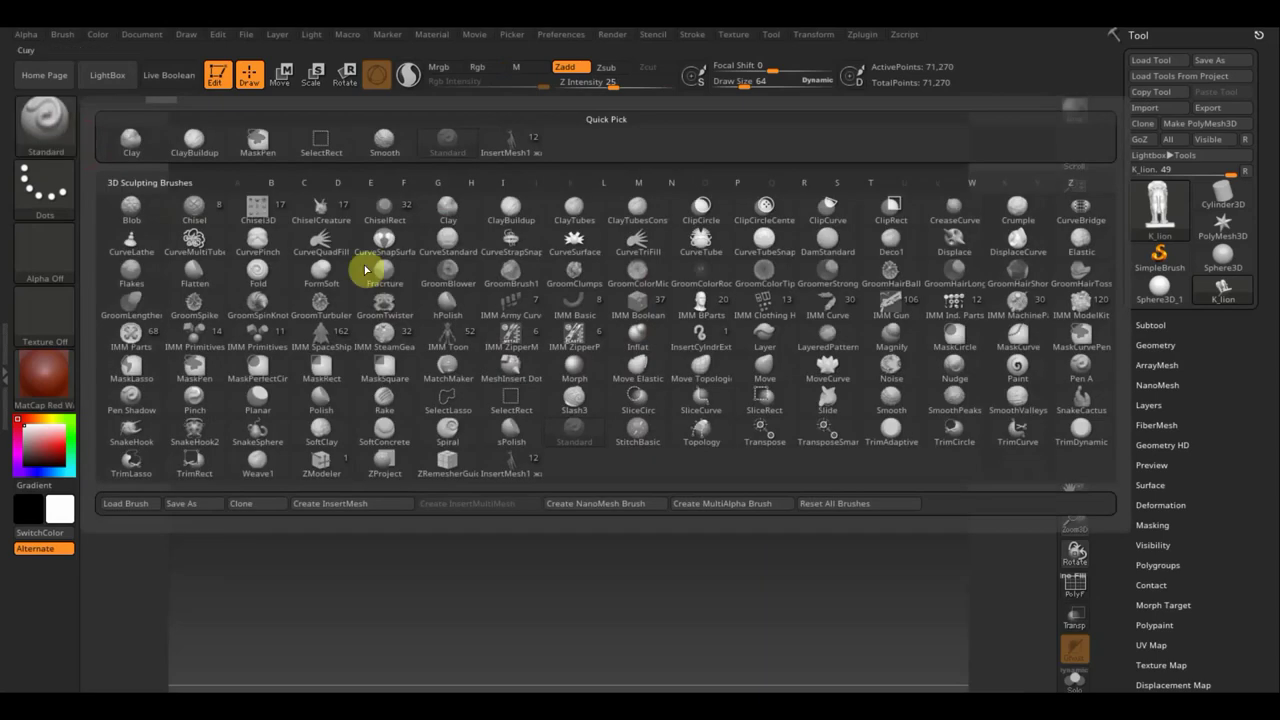
# Slice the rectangular base off the lion with the TrimCurve brush
pyautogui.click(651, 369)
pyautogui.keyDown('ctrl'); pyautogui.keyDown('shift'); pyautogui.click(50, 125); pyautogui.keyUp('shift'); pyautogui.keyUp('ctrl')
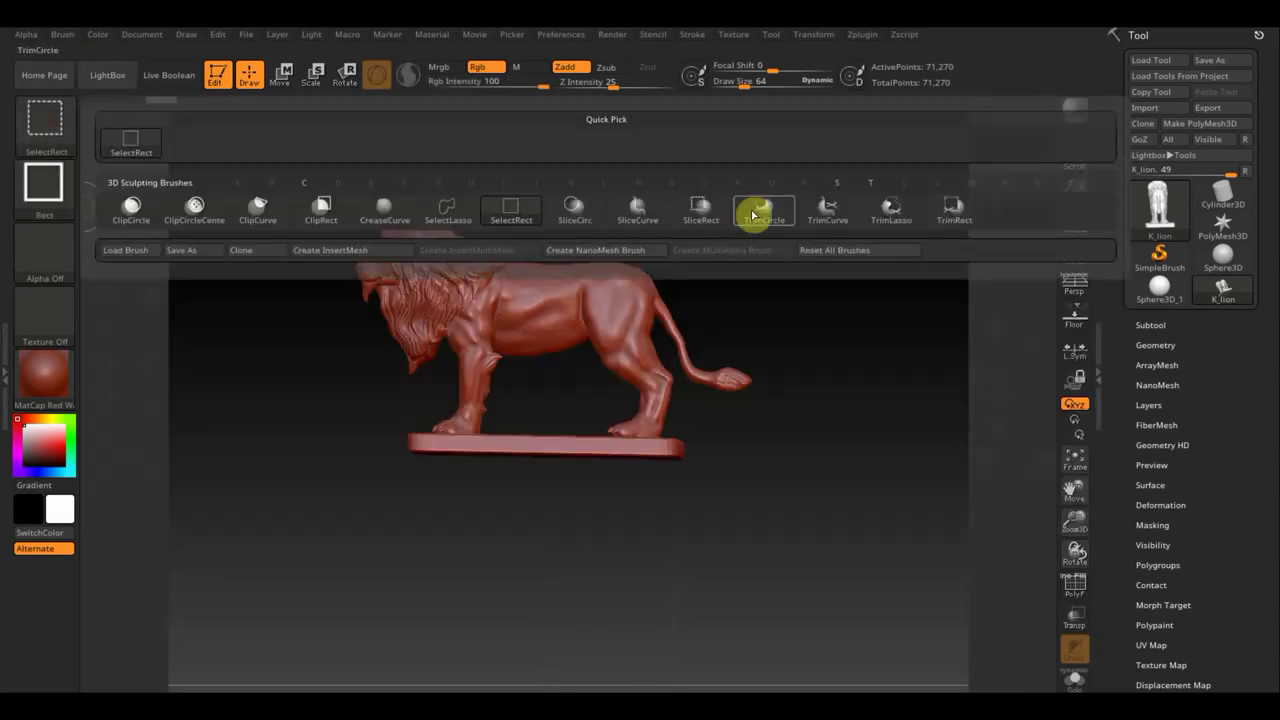
pyautogui.click(828, 208)
pyautogui.moveTo(900, 465)
pyautogui.mouseDown()
pyautogui.moveTo(352, 440)
pyautogui.moveTo(266, 460)
pyautogui.moveTo(268, 420)
pyautogui.mouseUp()
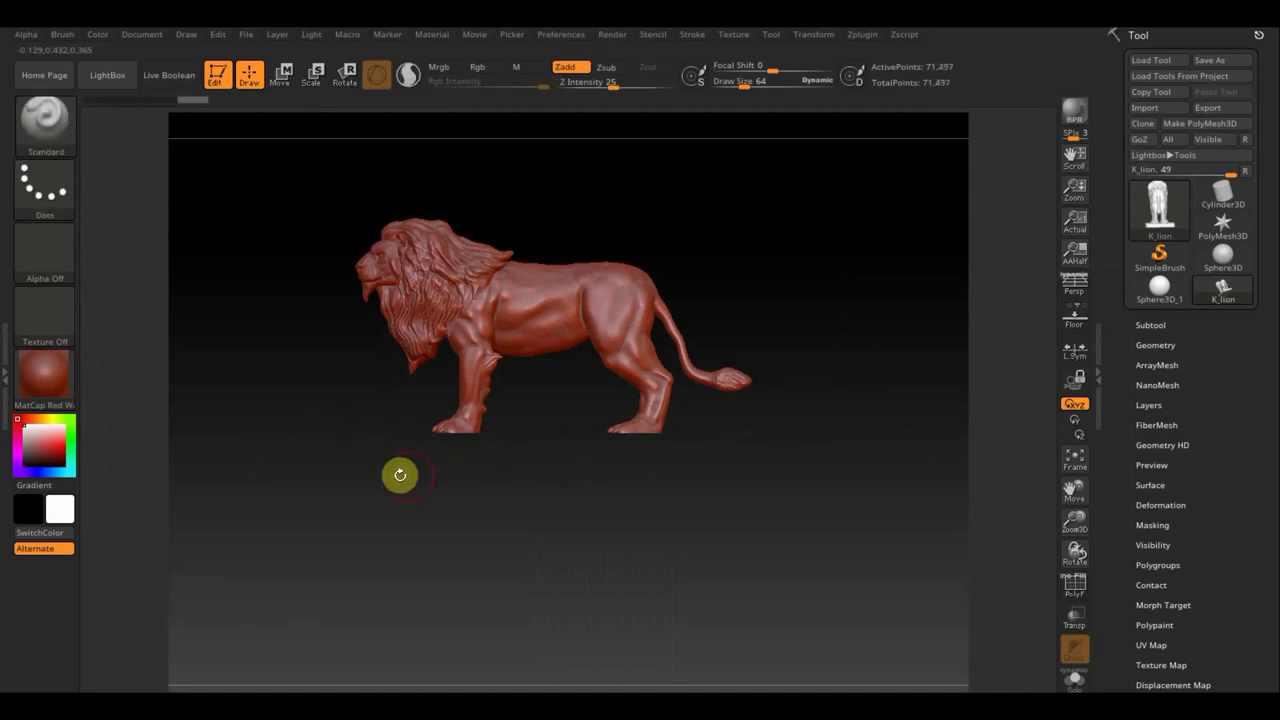
# Mask the lion's head and mane from several angles, ending in side profile
pyautogui.moveTo(408, 243)
pyautogui.keyDown('ctrl'); pyautogui.mouseDown()
pyautogui.moveTo(367, 286)
pyautogui.moveTo(386, 234)
pyautogui.mouseUp(); pyautogui.keyUp('ctrl')
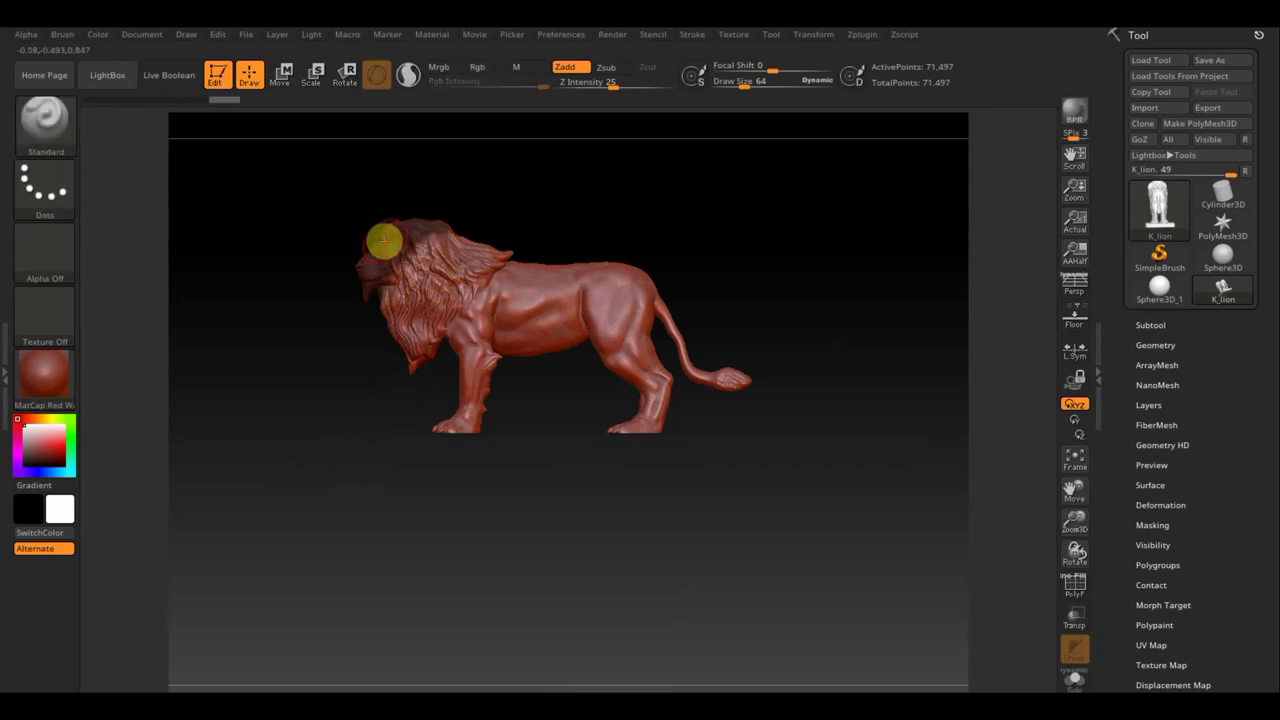
pyautogui.keyDown('shift'); pyautogui.moveTo(512, 200); pyautogui.dragTo(579, 303); pyautogui.keyUp('shift')
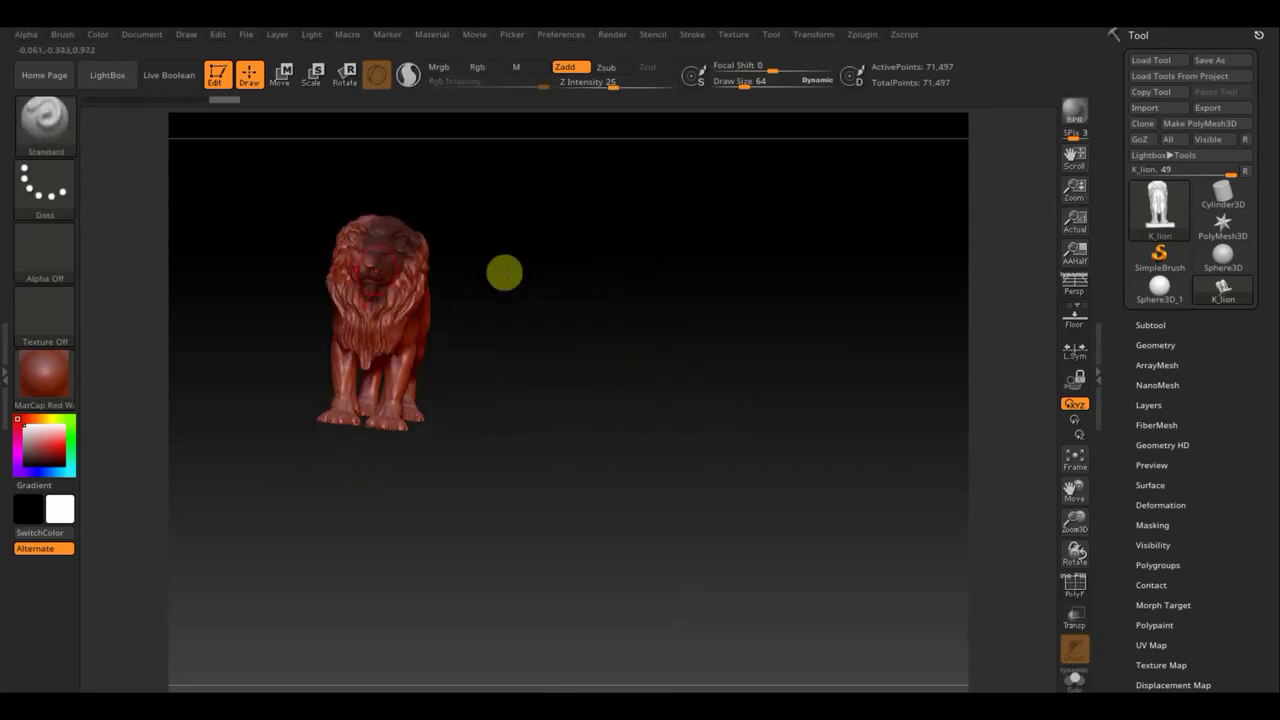
pyautogui.keyDown('alt'); pyautogui.moveTo(549, 300); pyautogui.dragTo(708, 343); pyautogui.keyUp('alt')
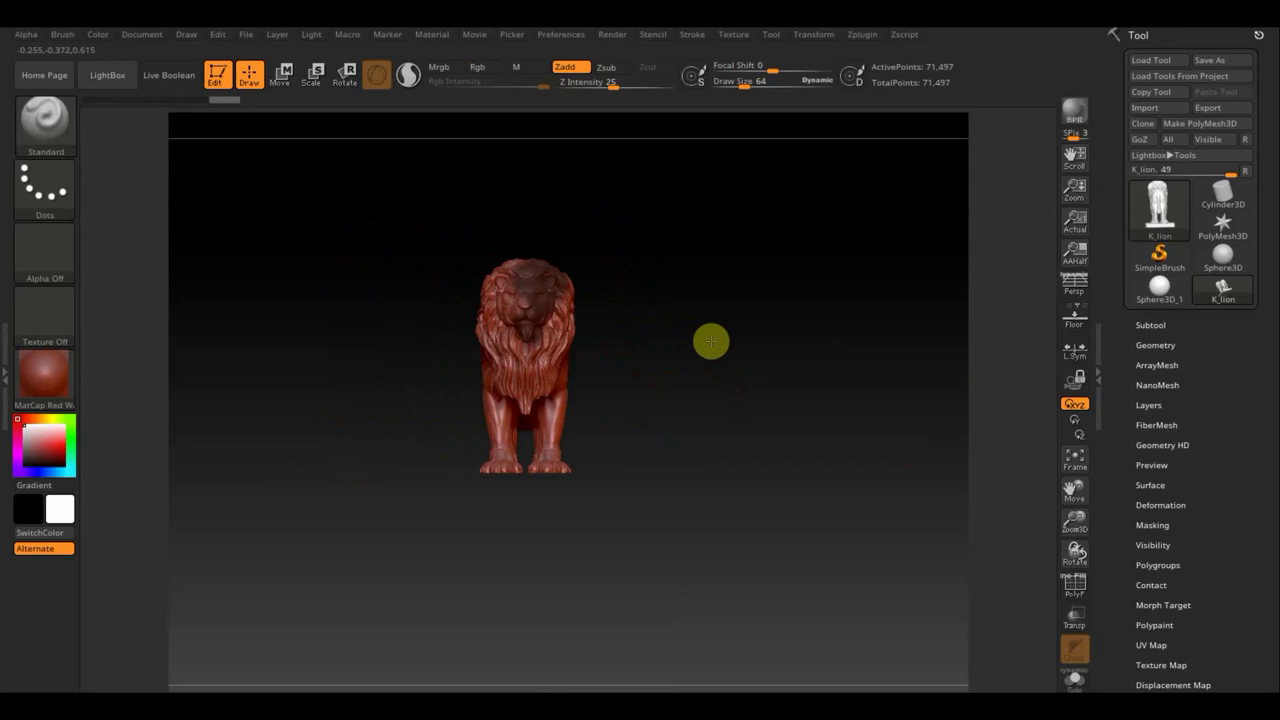
pyautogui.moveTo(531, 286)
pyautogui.keyDown('ctrl'); pyautogui.mouseDown()
pyautogui.moveTo(516, 277)
pyautogui.moveTo(506, 349)
pyautogui.moveTo(551, 317)
pyautogui.moveTo(586, 326)
pyautogui.moveTo(531, 383)
pyautogui.moveTo(574, 354)
pyautogui.moveTo(686, 223)
pyautogui.mouseUp(); pyautogui.keyUp('ctrl')
pyautogui.moveTo(608, 306)
pyautogui.keyDown('ctrl'); pyautogui.mouseDown()
pyautogui.moveTo(596, 290)
pyautogui.moveTo(637, 287)
pyautogui.moveTo(586, 337)
pyautogui.moveTo(620, 314)
pyautogui.moveTo(560, 389)
pyautogui.mouseUp(); pyautogui.keyUp('ctrl')
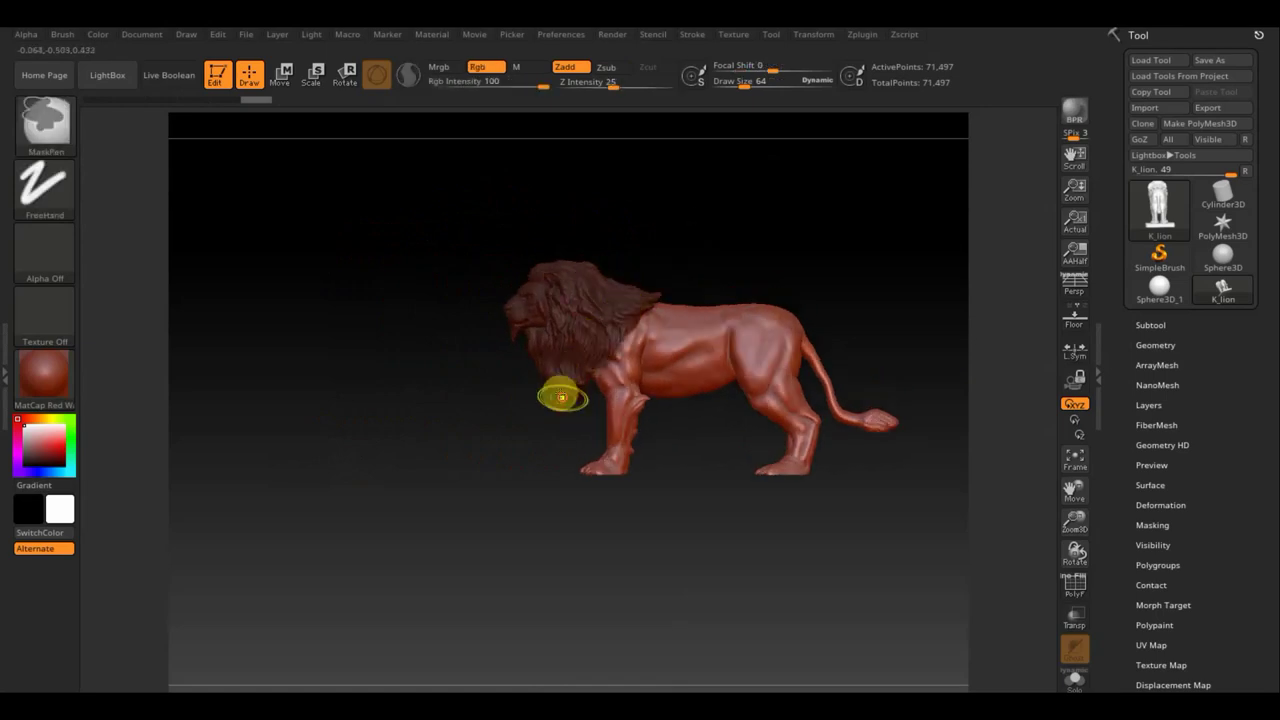
pyautogui.moveTo(494, 443)
pyautogui.mouseDown()
pyautogui.moveTo(611, 429)
pyautogui.moveTo(759, 338)
pyautogui.moveTo(817, 463)
pyautogui.mouseUp()
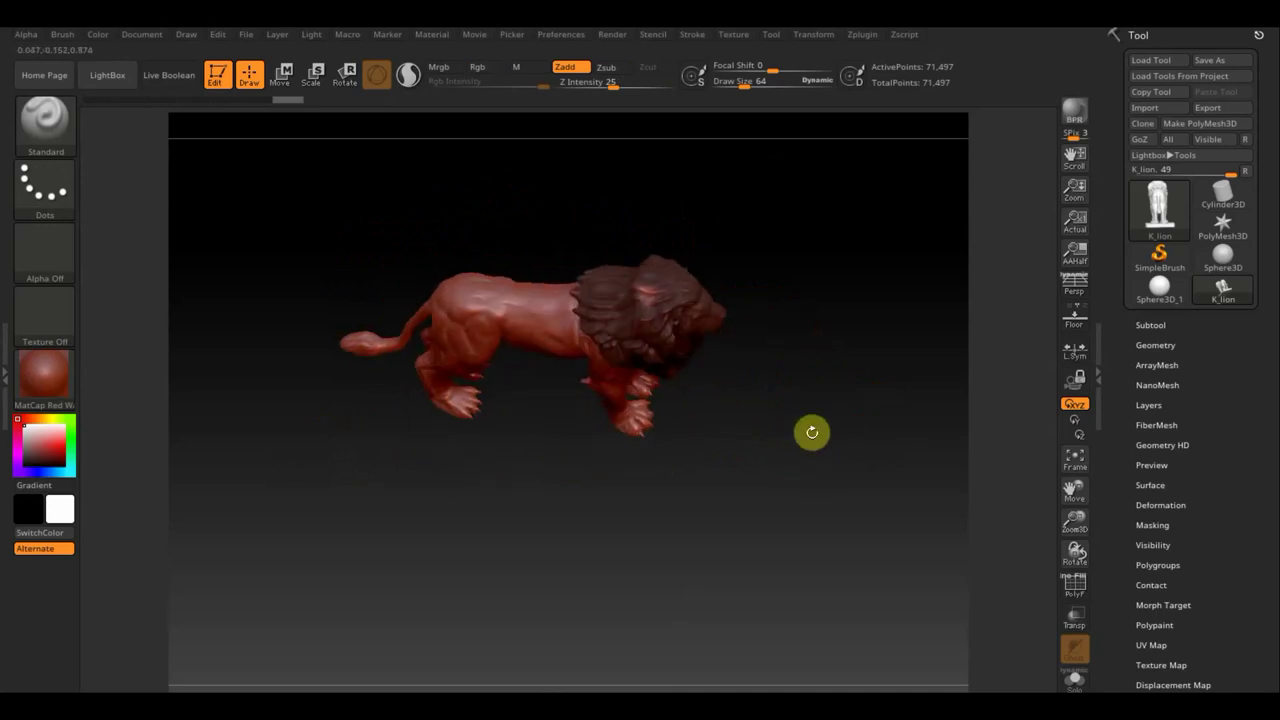
pyautogui.keyDown('ctrl'); pyautogui.moveTo(654, 314); pyautogui.dragTo(650, 255); pyautogui.keyUp('ctrl')
pyautogui.moveTo(806, 351); pyautogui.dragTo(820, 274)
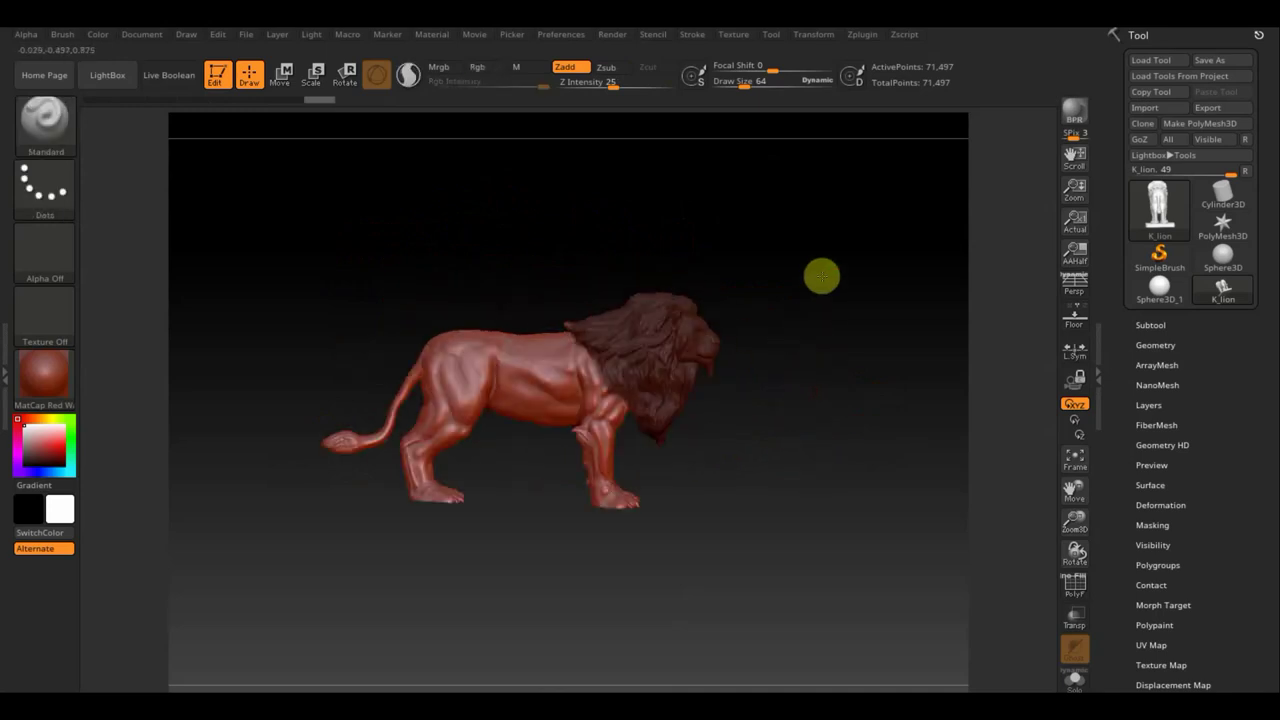
pyautogui.moveTo(761, 483); pyautogui.dragTo(610, 334)
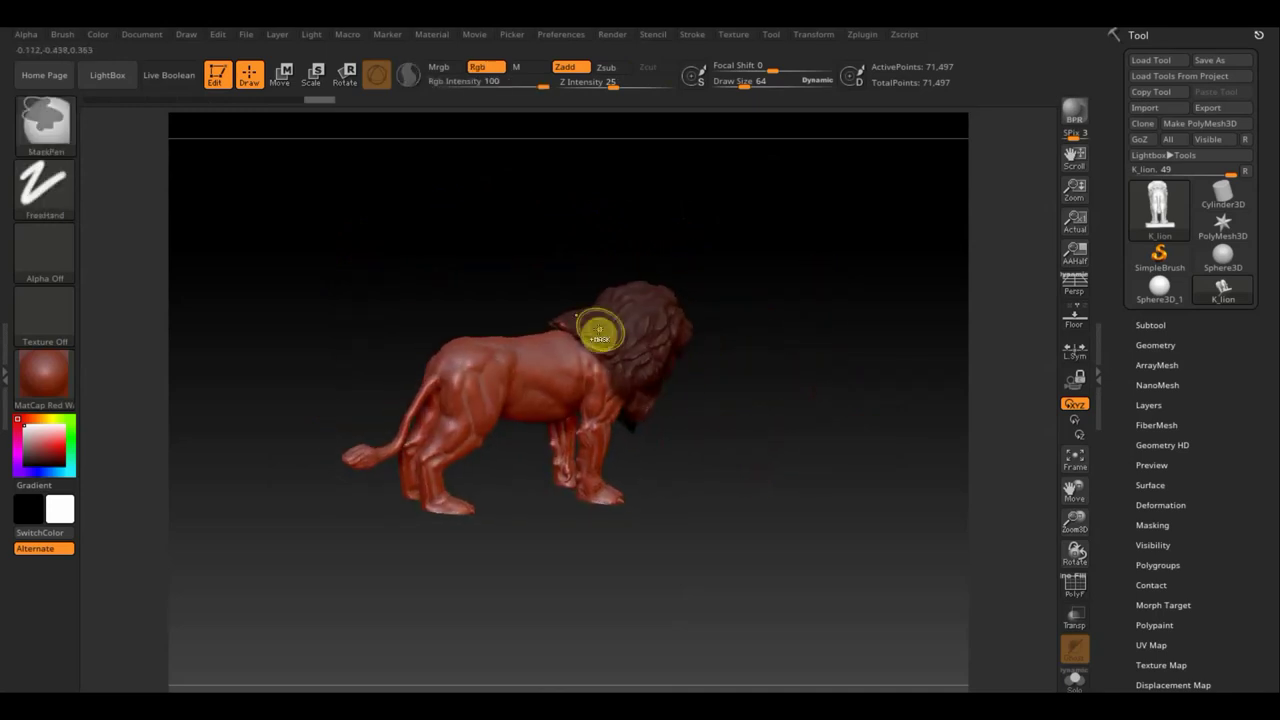
pyautogui.moveTo(757, 380)
pyautogui.mouseDown()
pyautogui.moveTo(732, 270)
pyautogui.moveTo(768, 300)
pyautogui.mouseUp()
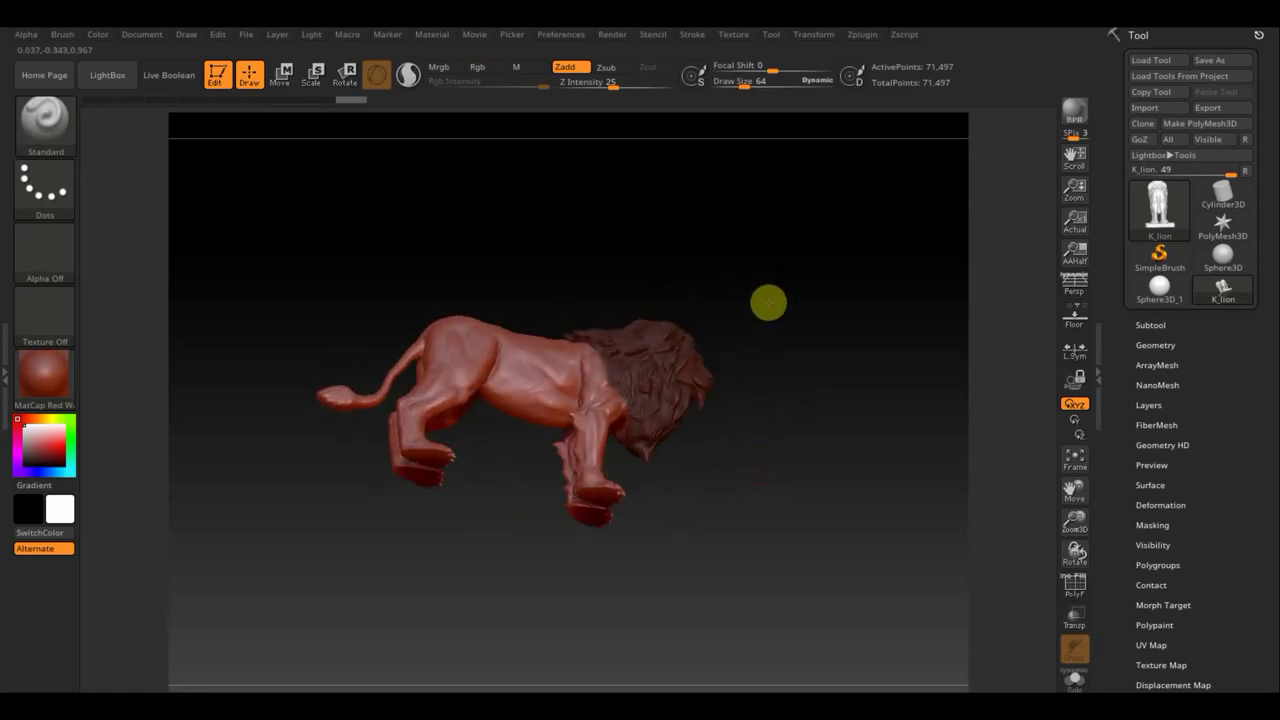
pyautogui.moveTo(743, 429)
pyautogui.mouseDown()
pyautogui.moveTo(676, 491)
pyautogui.moveTo(606, 523)
pyautogui.mouseUp()
pyautogui.moveTo(749, 540)
pyautogui.keyDown('alt'); pyautogui.mouseDown()
pyautogui.moveTo(643, 551)
pyautogui.moveTo(629, 534)
pyautogui.mouseUp(); pyautogui.keyUp('alt')
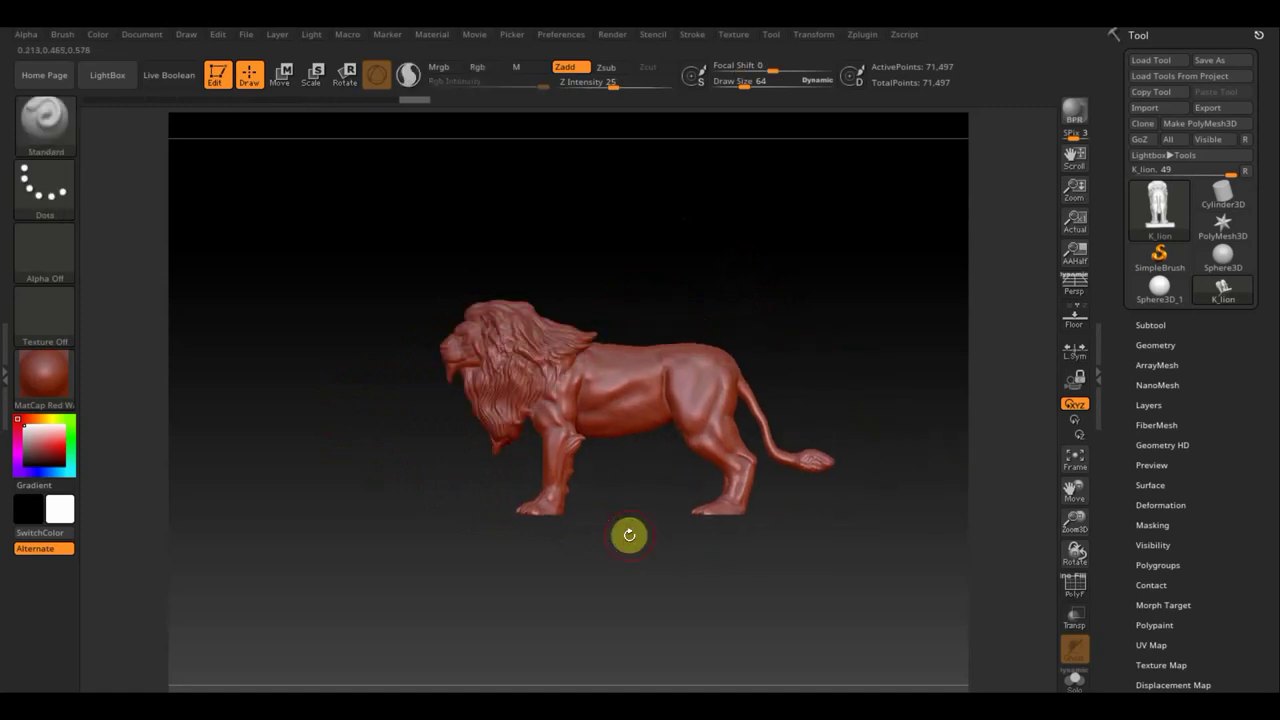
# Hide the lion's head section, leaving only the body visible
pyautogui.hotkey('ctrl', 'shift')
pyautogui.keyDown('ctrl'); pyautogui.keyDown('shift'); pyautogui.click(507, 366); pyautogui.keyUp('shift'); pyautogui.keyUp('ctrl')
pyautogui.keyDown('ctrl'); pyautogui.keyDown('shift'); pyautogui.click(507, 366); pyautogui.keyUp('shift'); pyautogui.keyUp('ctrl')
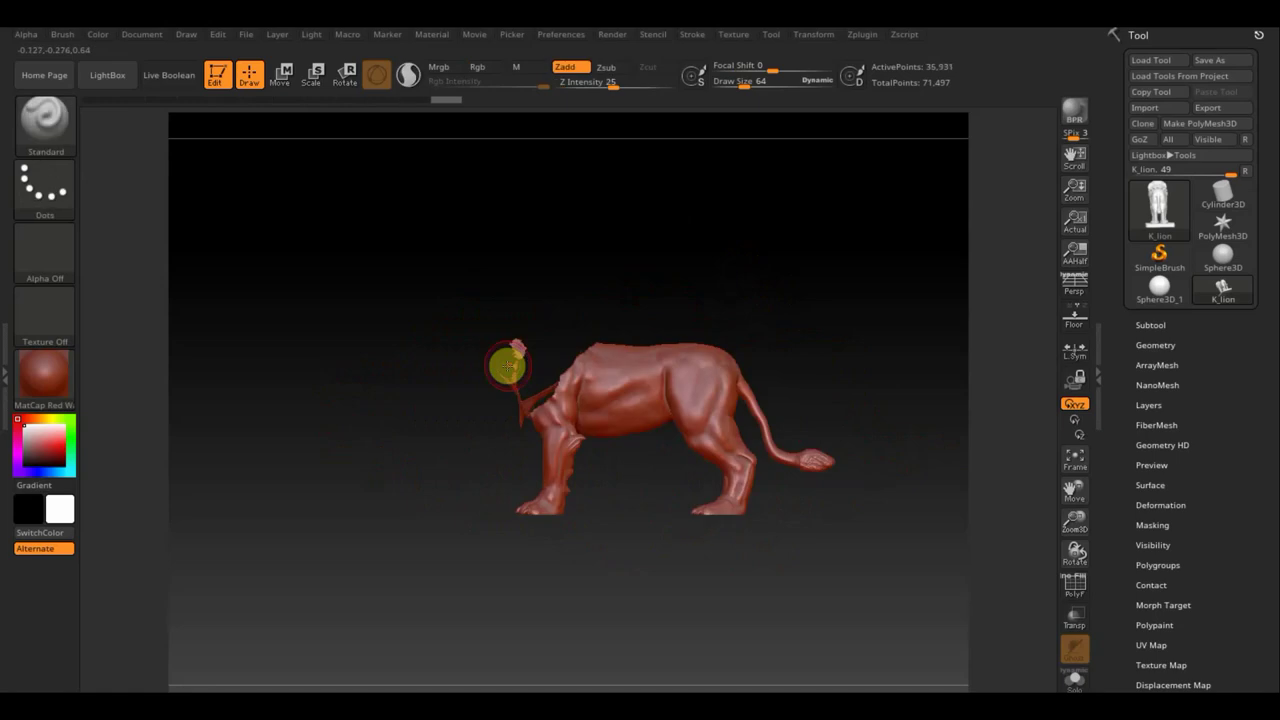
pyautogui.moveTo(575, 297); pyautogui.dragTo(537, 380)
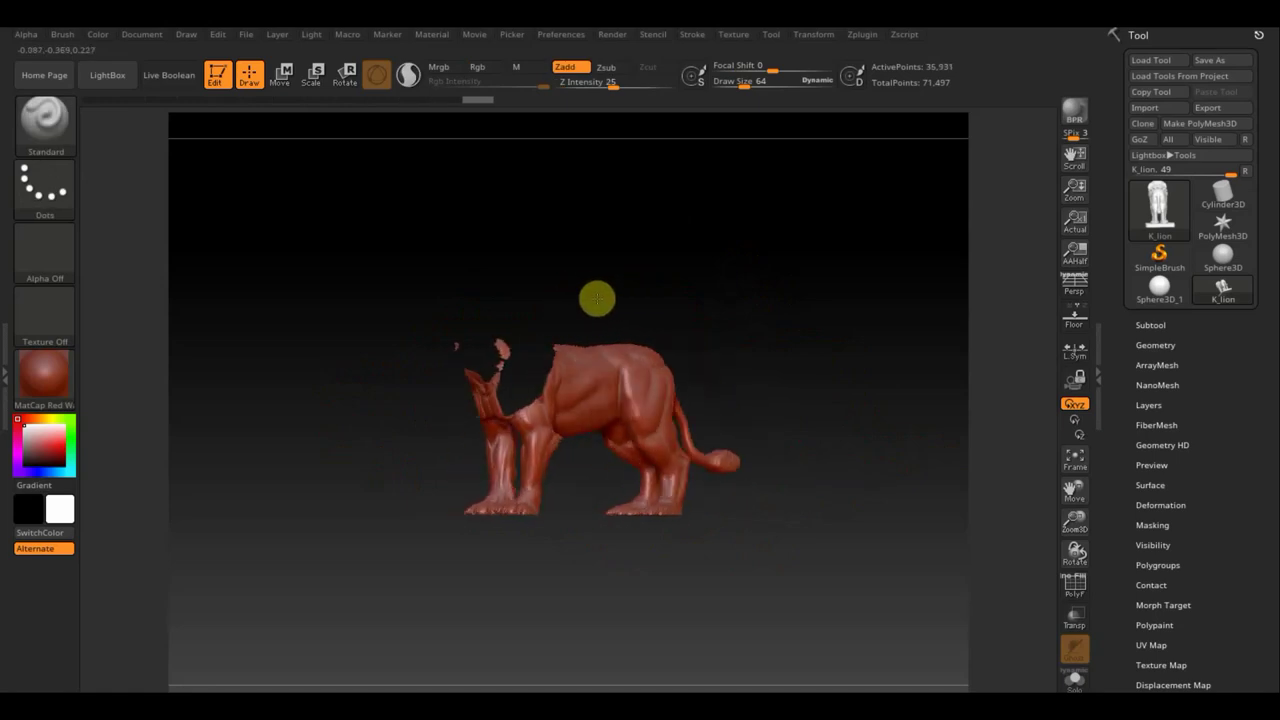
pyautogui.moveTo(728, 290); pyautogui.dragTo(697, 297)
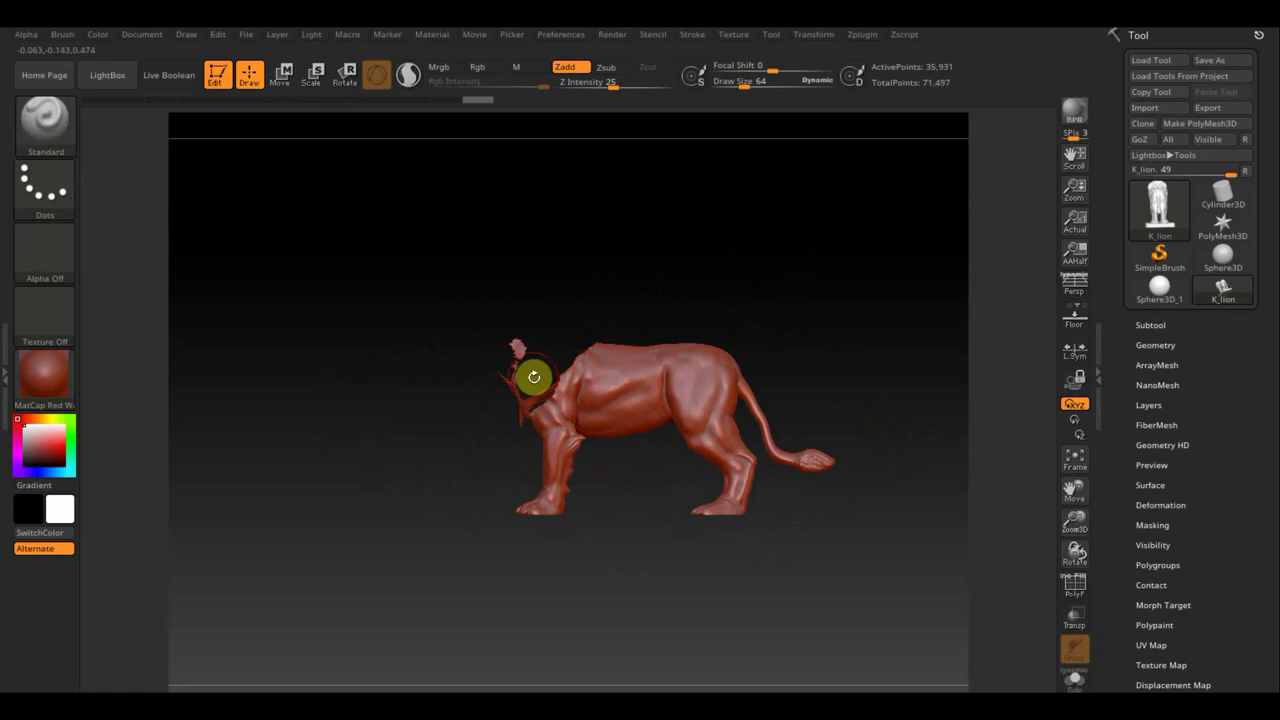
# Delete the lion's extra subdivision levels and close the open hole at the neck
pyautogui.click(1165, 343)
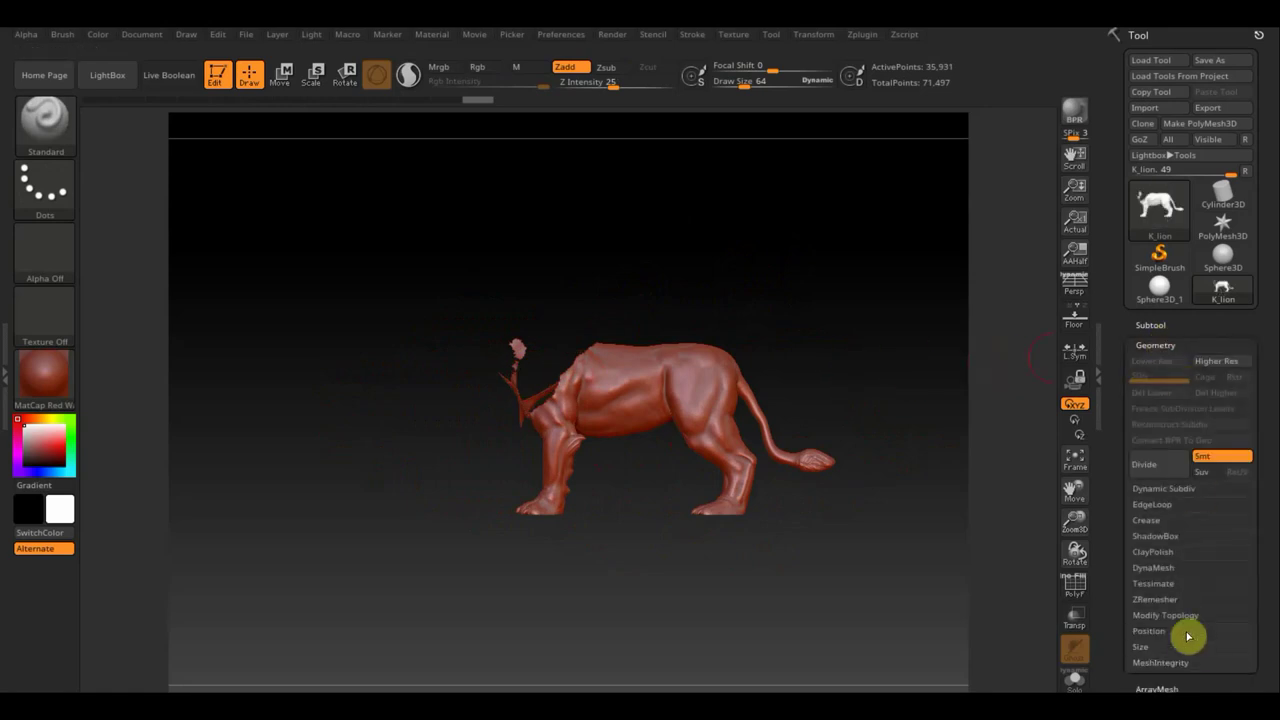
pyautogui.click(1167, 615)
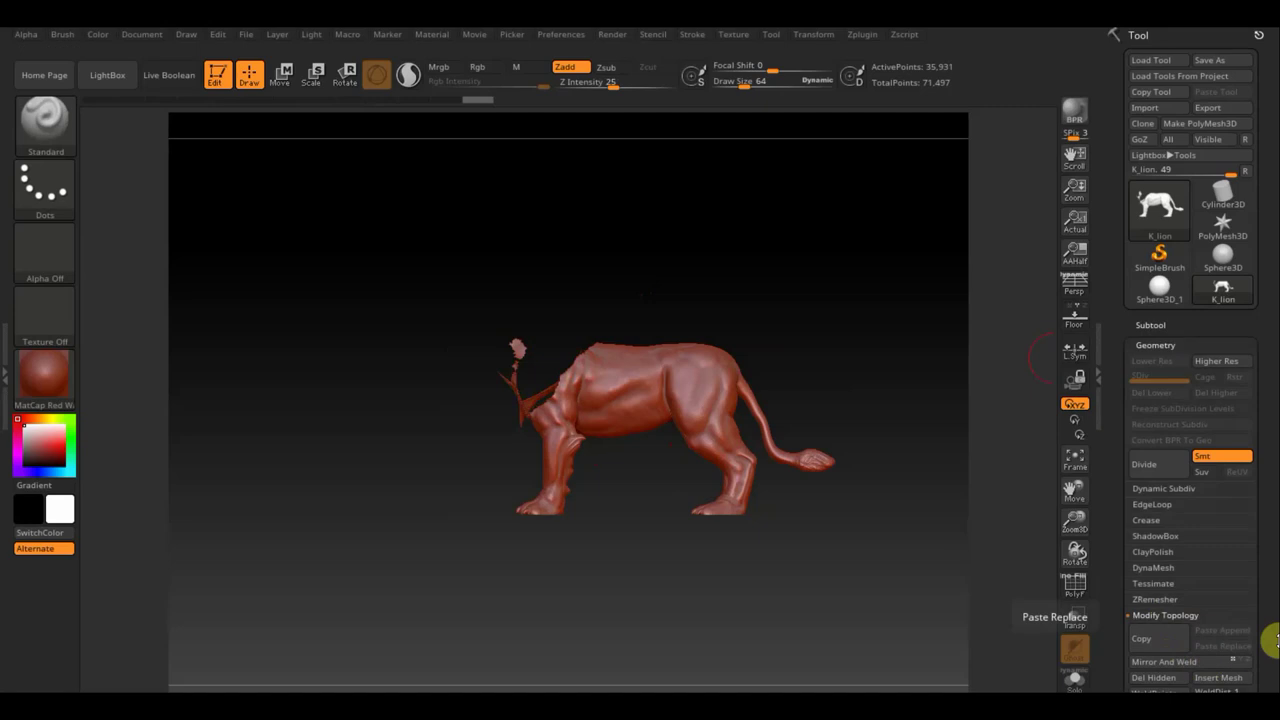
pyautogui.moveTo(1268, 634); pyautogui.dragTo(1275, 577)
pyautogui.click(1160, 601)
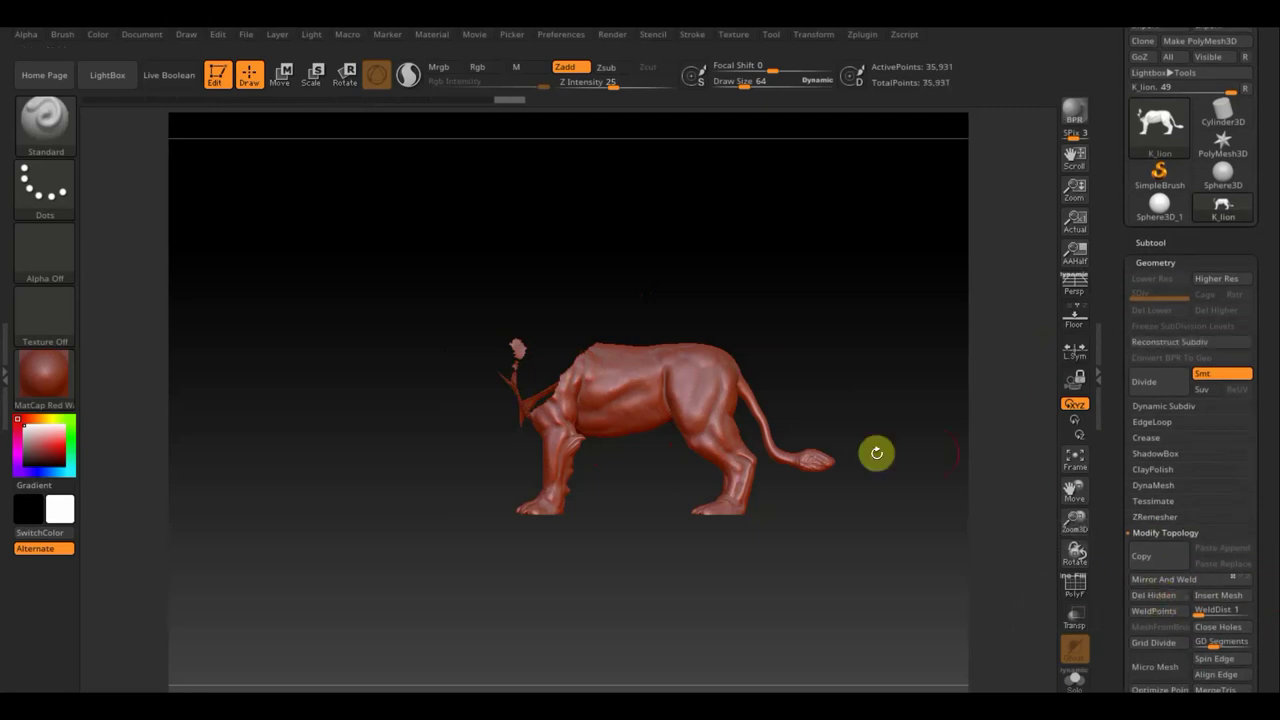
pyautogui.click(1218, 628)
# Mark the remaining head and neck region and hide it
pyautogui.moveTo(849, 380); pyautogui.dragTo(834, 377)
pyautogui.press('shift')
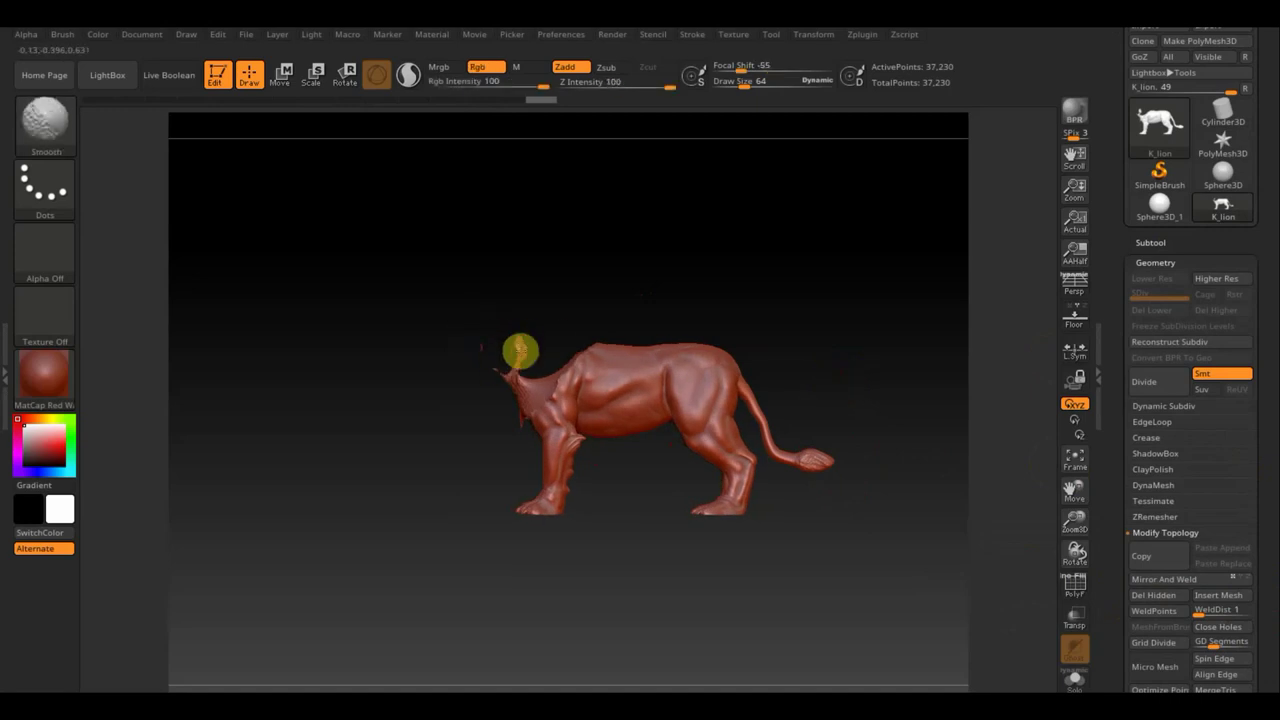
pyautogui.keyDown('ctrl'); pyautogui.moveTo(458, 284); pyautogui.dragTo(532, 385); pyautogui.keyUp('ctrl')
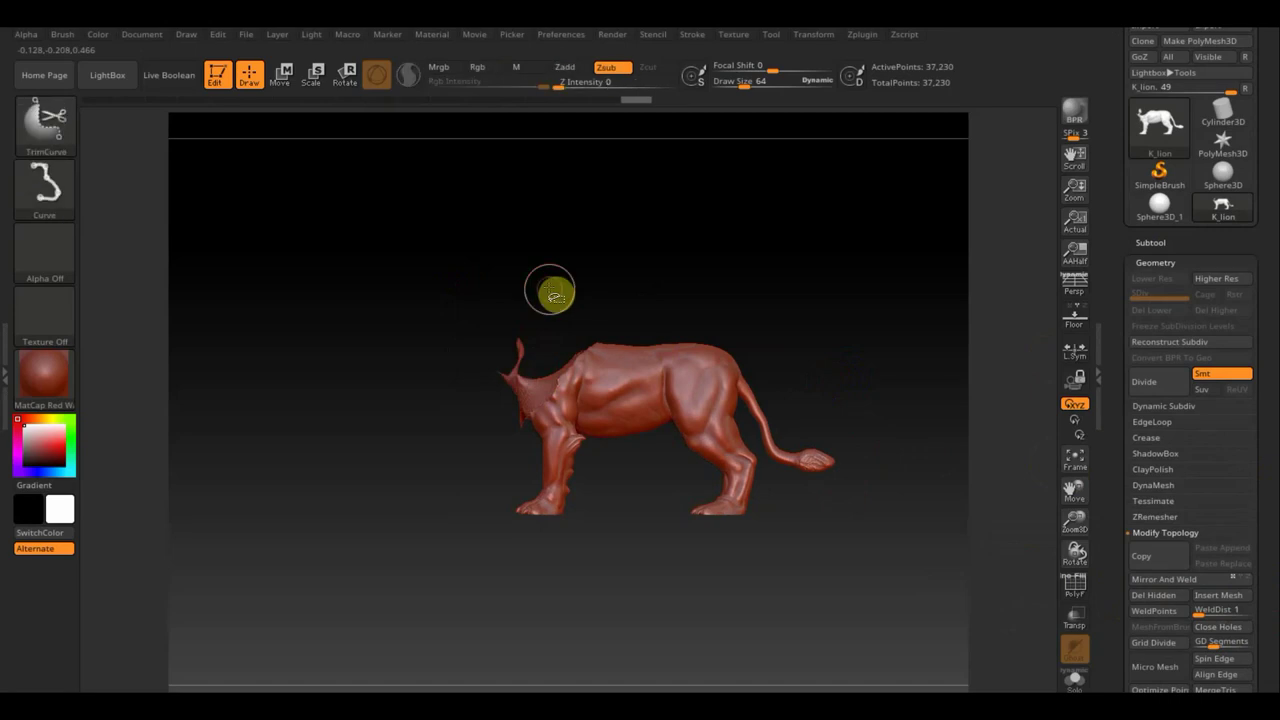
pyautogui.keyDown('ctrl'); pyautogui.keyDown('shift'); pyautogui.click(688, 400); pyautogui.keyUp('shift'); pyautogui.keyUp('ctrl')
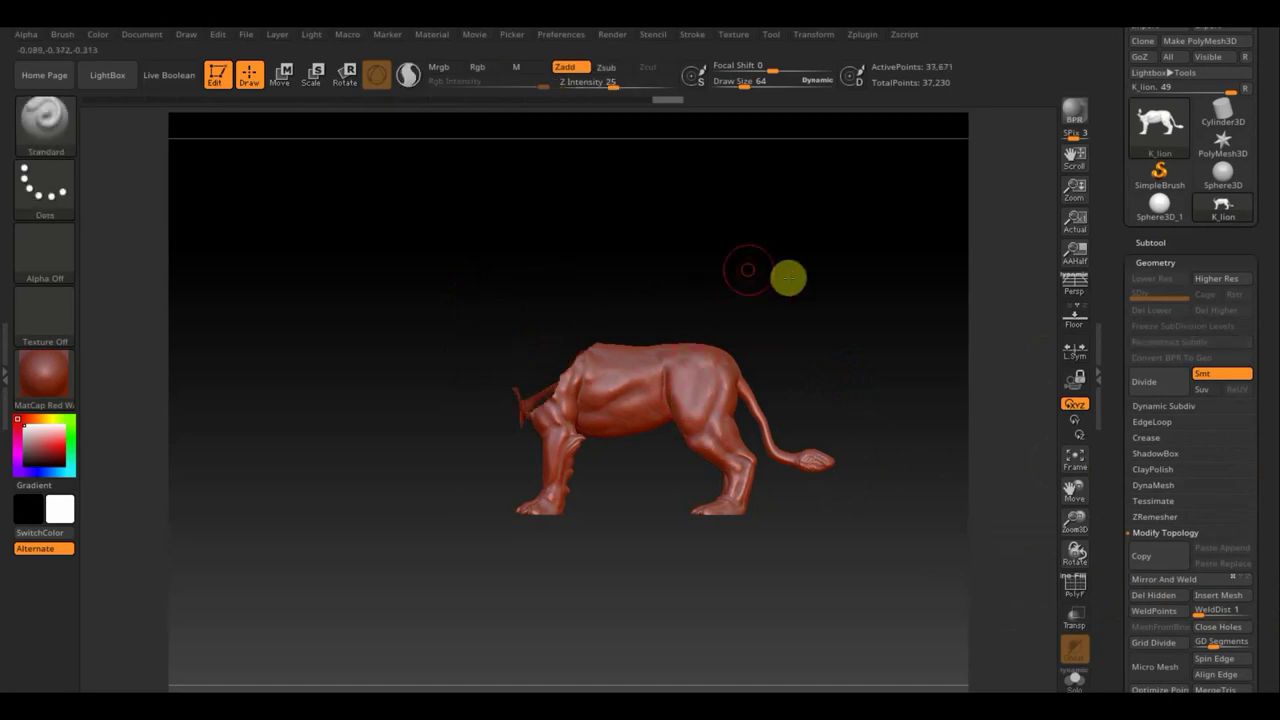
# Delete the hidden head and neck geometry, then smooth the shoulder and front leg
pyautogui.keyDown('shift'); pyautogui.moveTo(789, 277); pyautogui.dragTo(846, 330); pyautogui.keyUp('shift')
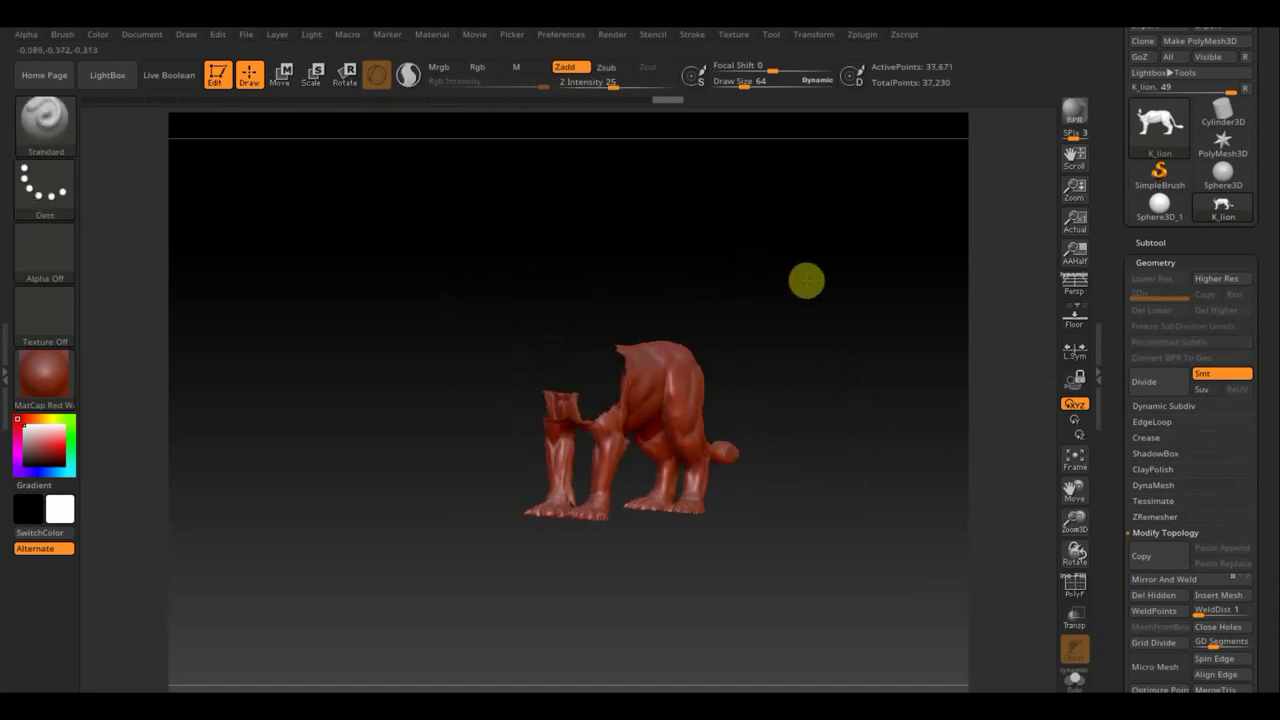
pyautogui.click(1160, 596)
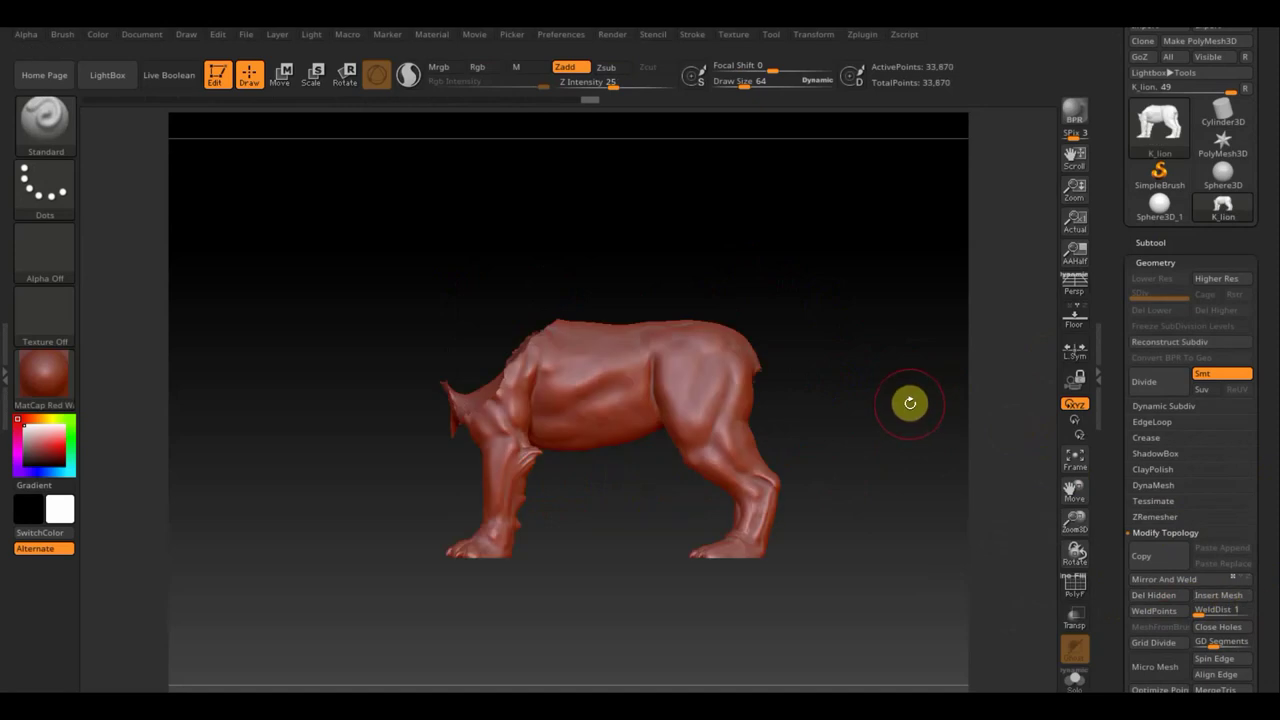
pyautogui.moveTo(892, 414)
pyautogui.mouseDown()
pyautogui.moveTo(877, 389)
pyautogui.moveTo(843, 434)
pyautogui.moveTo(929, 443)
pyautogui.moveTo(856, 456)
pyautogui.mouseUp()
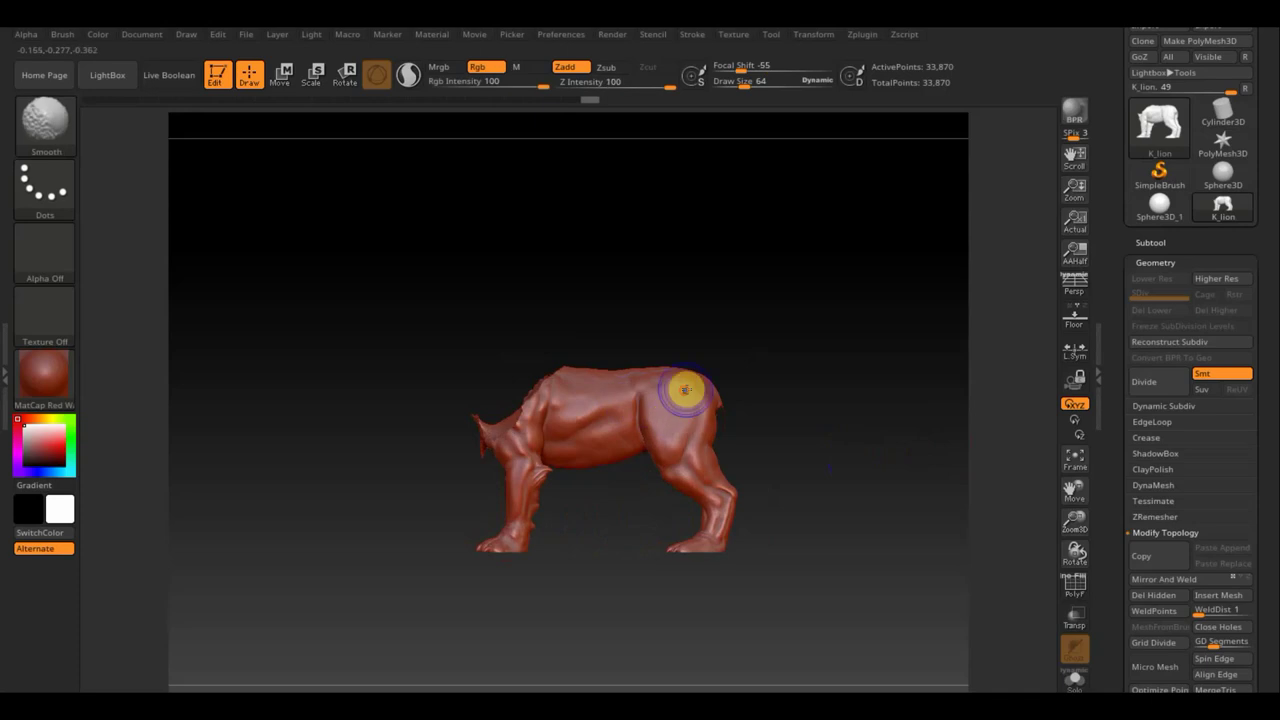
pyautogui.moveTo(538, 416)
pyautogui.keyDown('shift'); pyautogui.mouseDown()
pyautogui.moveTo(517, 417)
pyautogui.moveTo(540, 488)
pyautogui.mouseUp(); pyautogui.keyUp('shift')
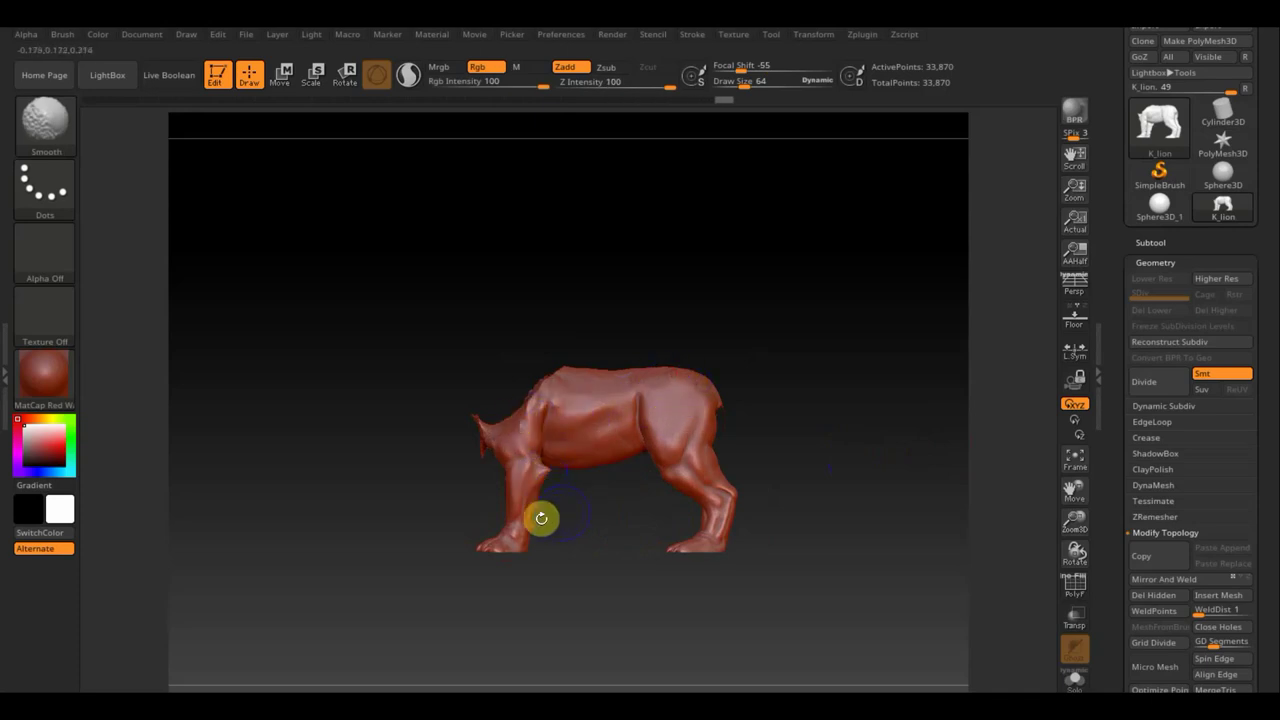
pyautogui.moveTo(740, 515)
pyautogui.keyDown('shift'); pyautogui.mouseDown()
pyautogui.moveTo(712, 495)
pyautogui.moveTo(731, 491)
pyautogui.mouseUp(); pyautogui.keyUp('shift')
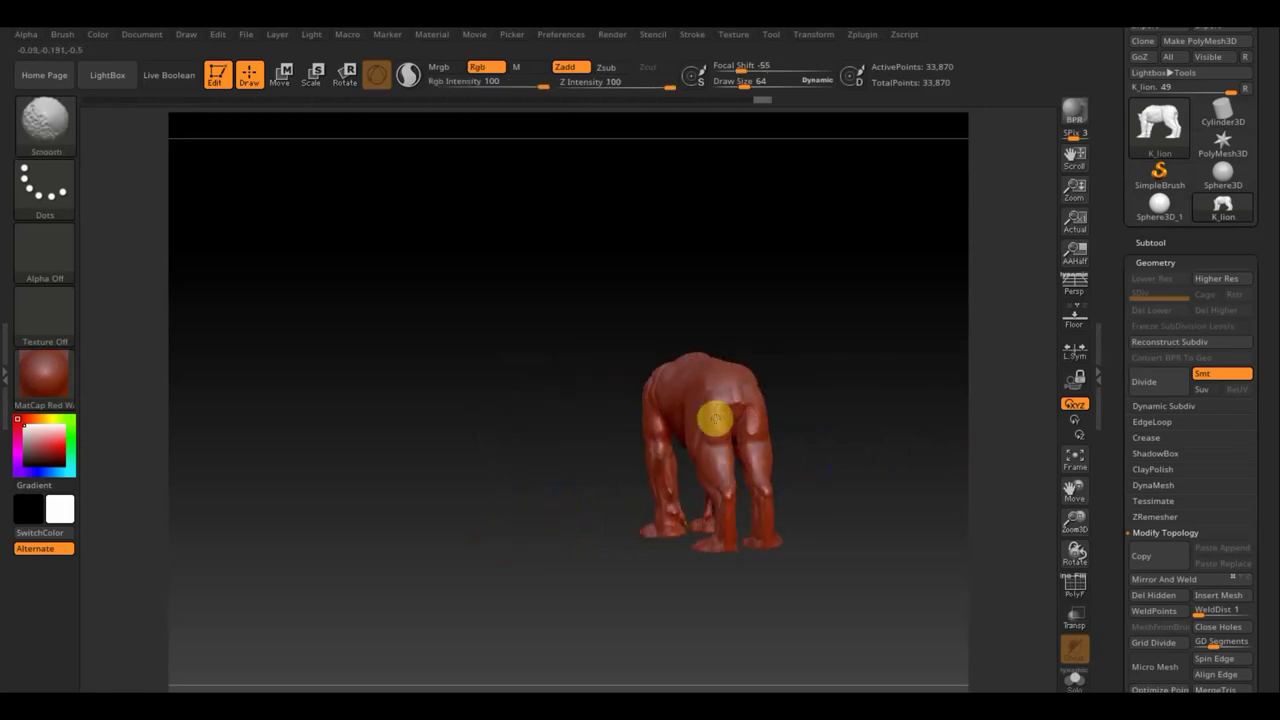
pyautogui.keyDown('shift'); pyautogui.moveTo(808, 374); pyautogui.dragTo(839, 422); pyautogui.keyUp('shift')
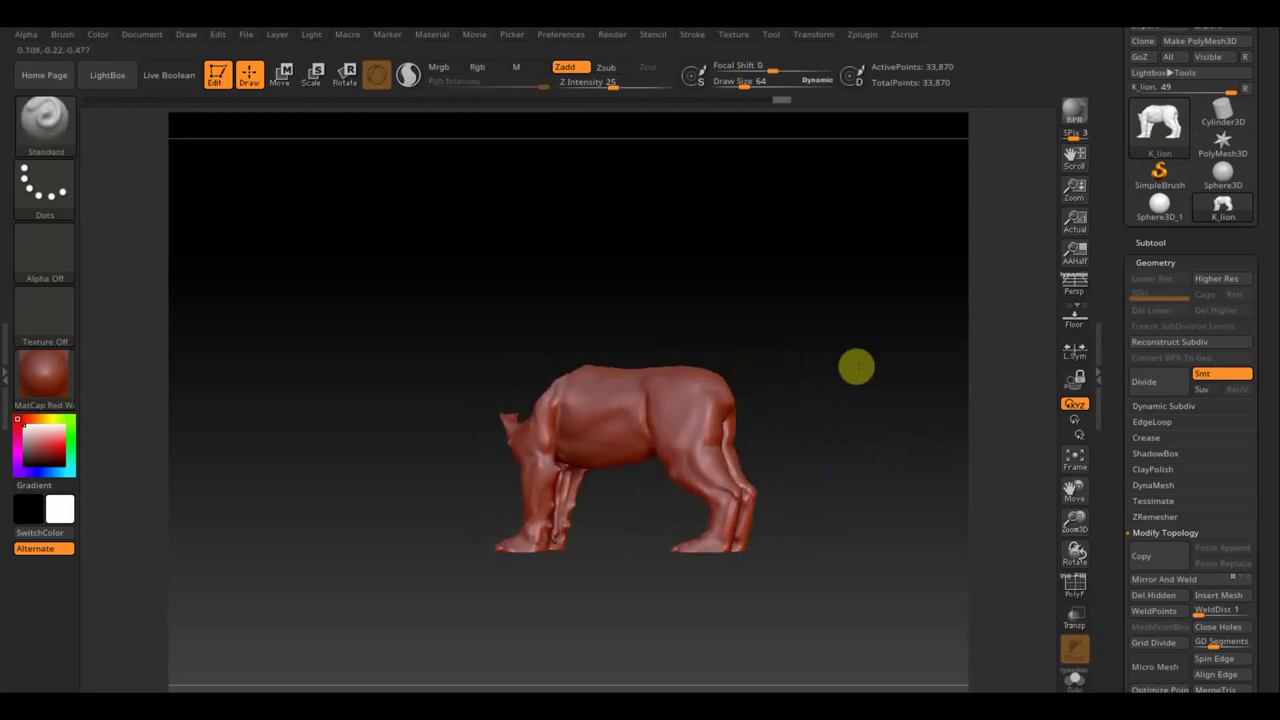
# Load the InsertMesh_Болванки тел preset from the SculptGL folder and pick the female body mesh
pyautogui.click(72, 124)
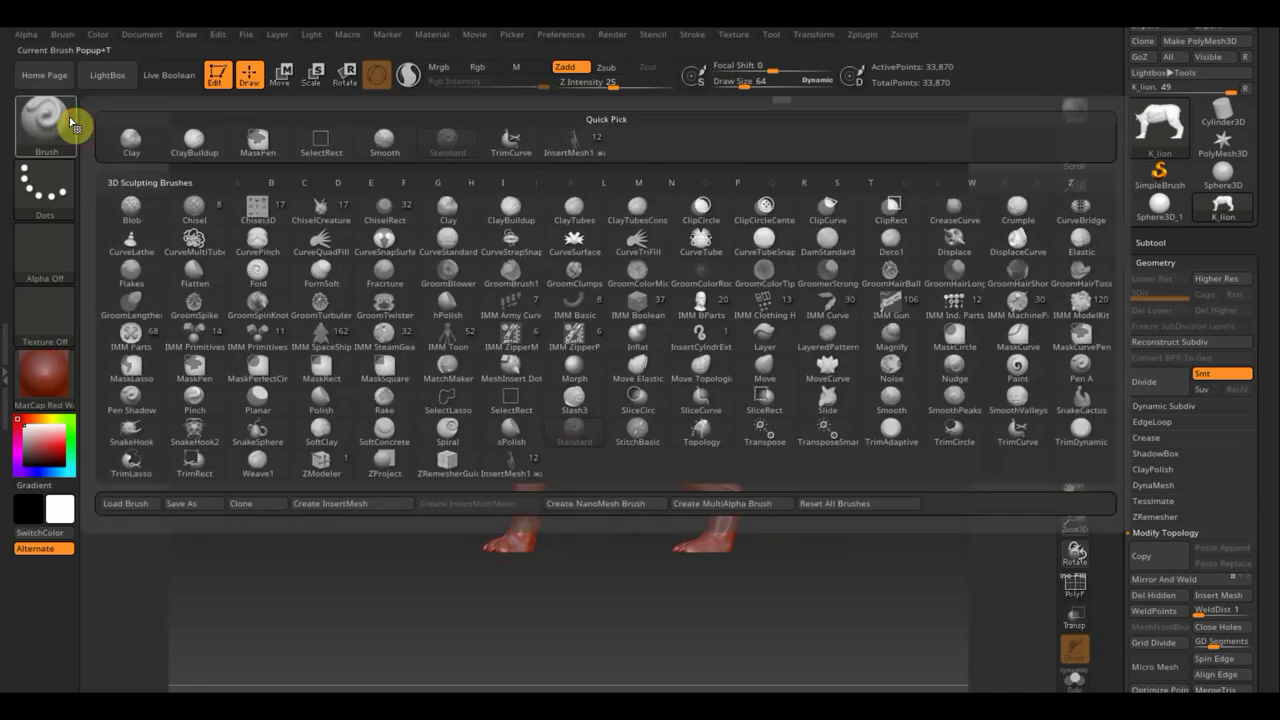
pyautogui.click(140, 505)
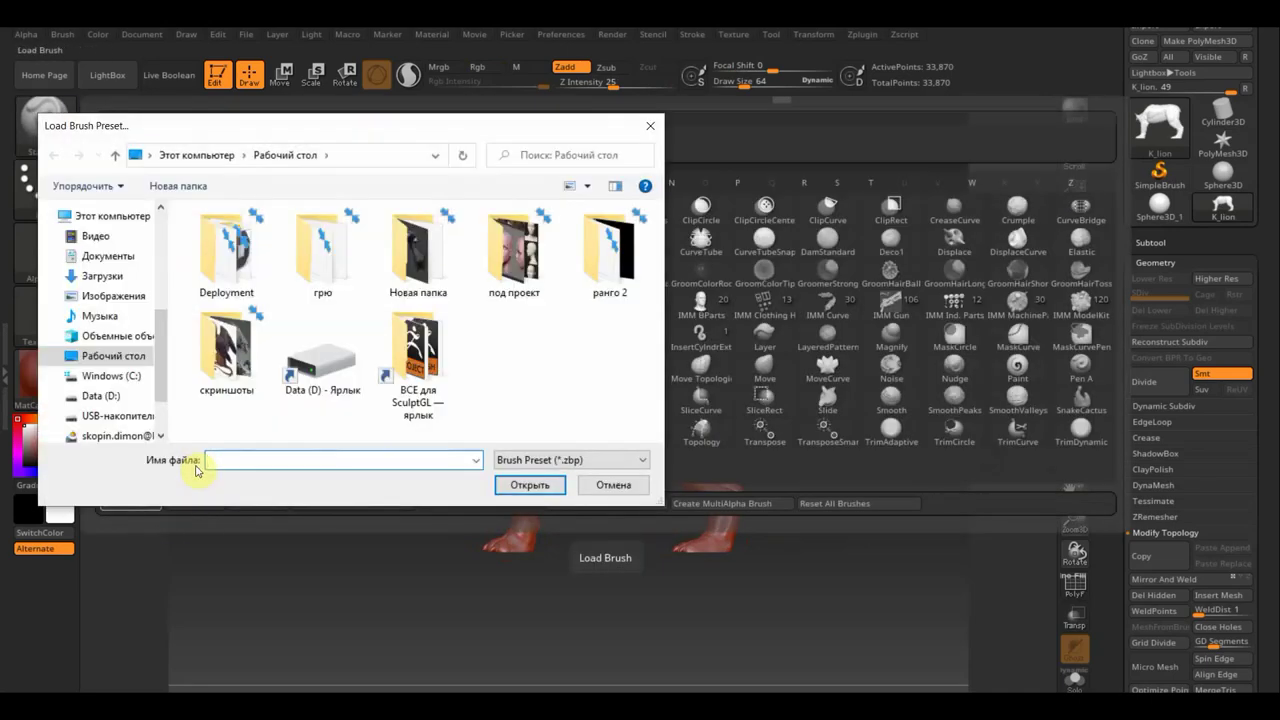
pyautogui.click(424, 374)
pyautogui.doubleClick(424, 374)
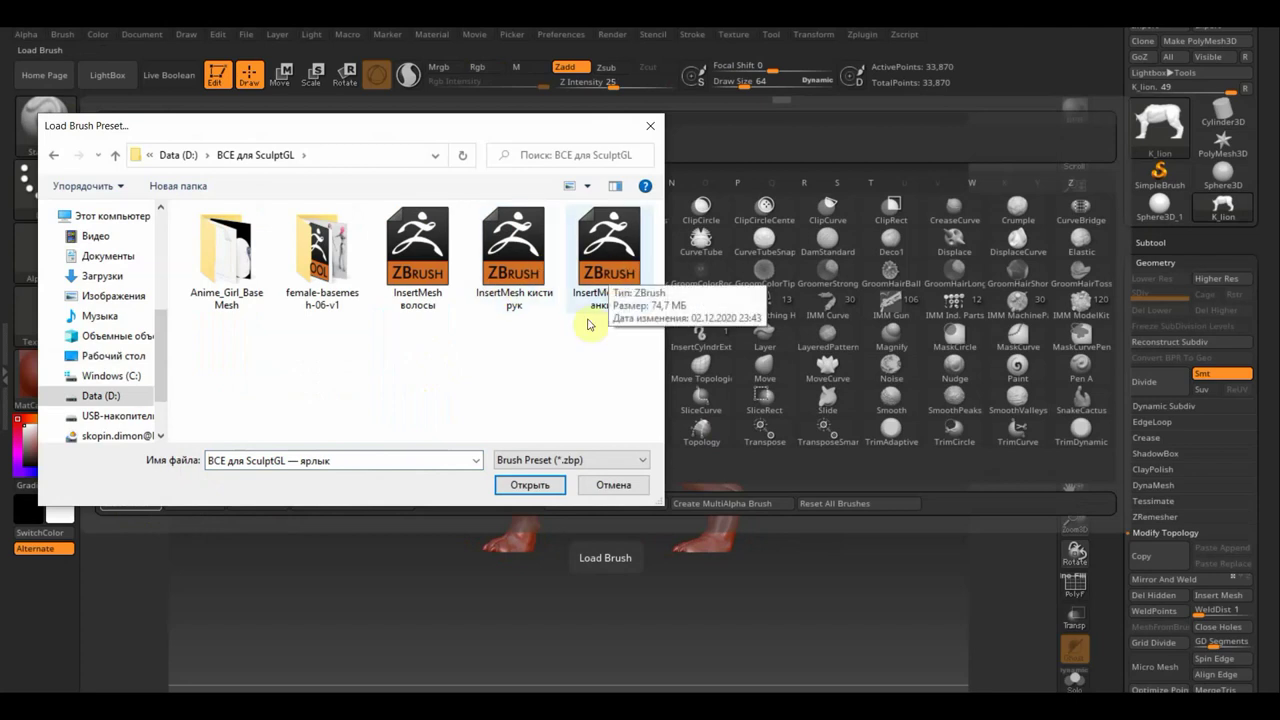
pyautogui.click(610, 287)
pyautogui.click(543, 481)
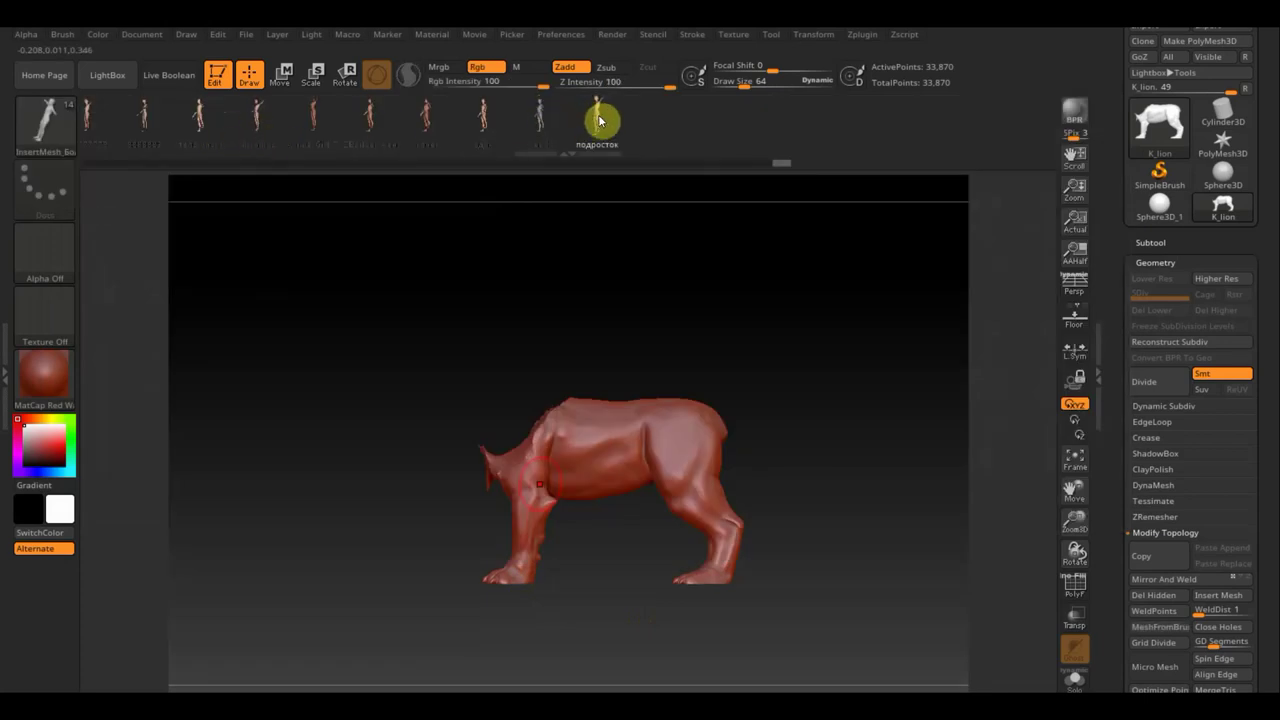
pyautogui.click(541, 120)
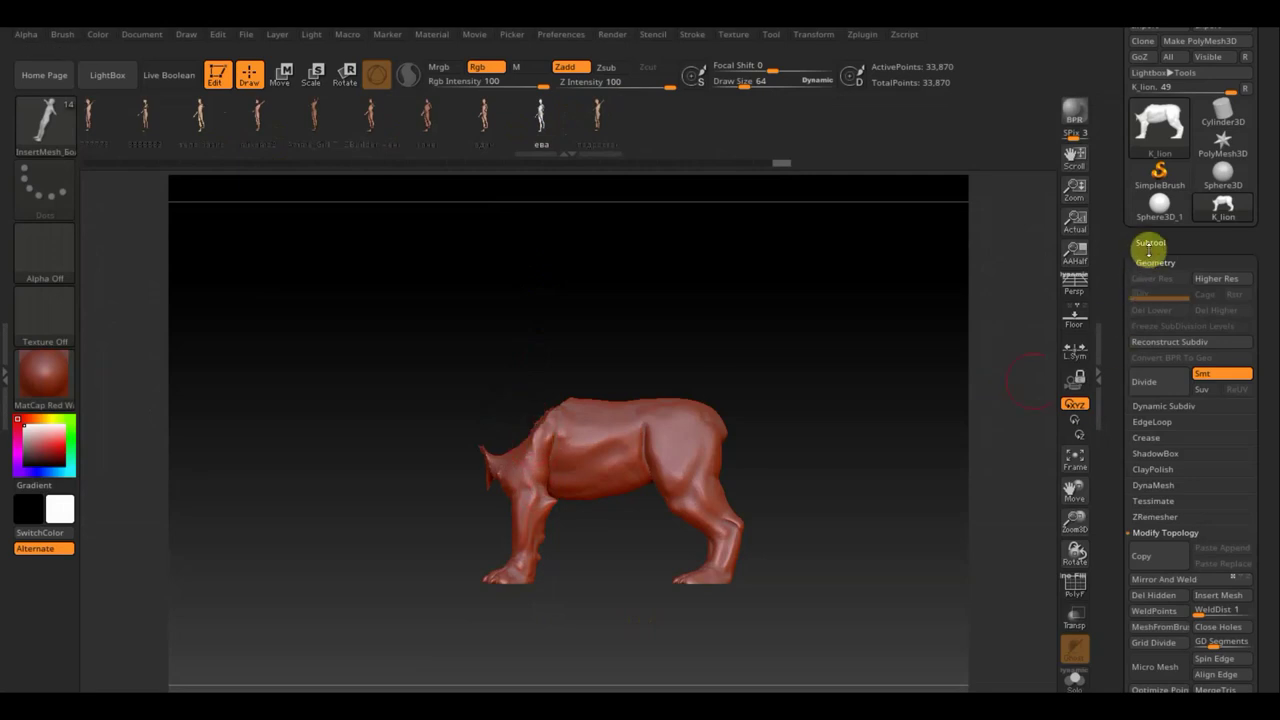
# Duplicate the lion subtool and hide the original K_lion
pyautogui.click(1150, 245)
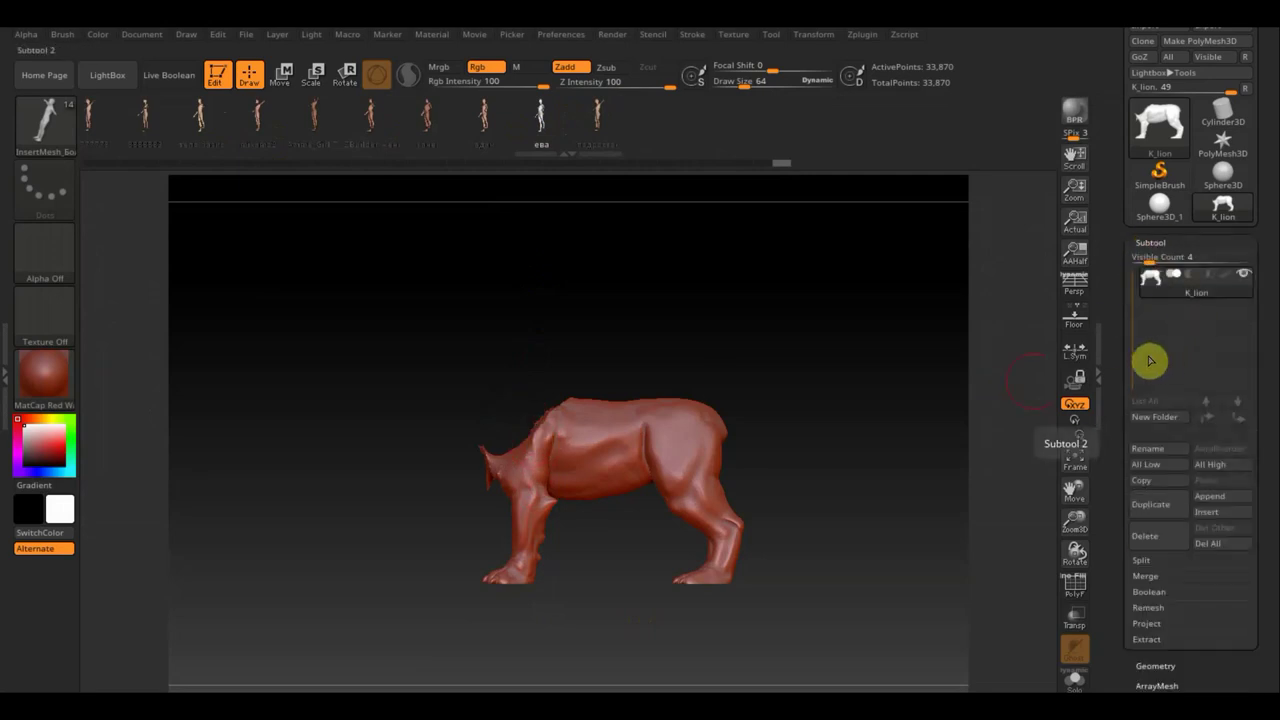
pyautogui.click(1165, 506)
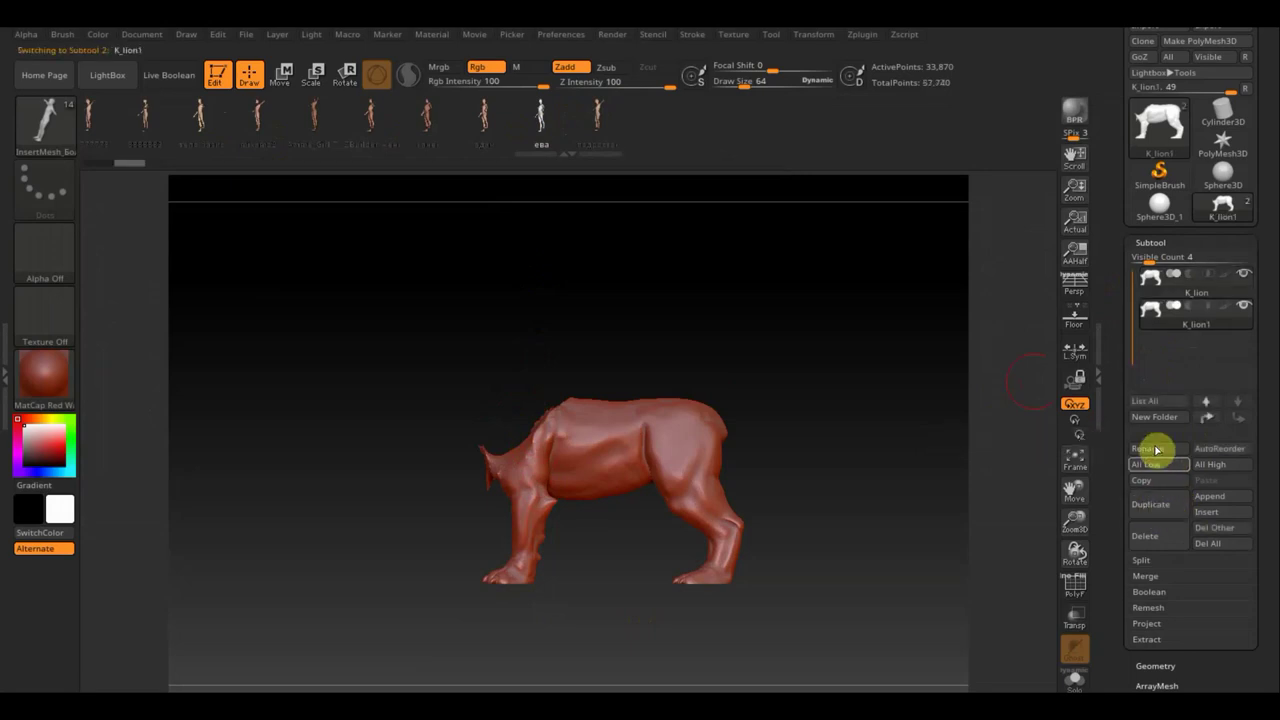
pyautogui.click(1242, 278)
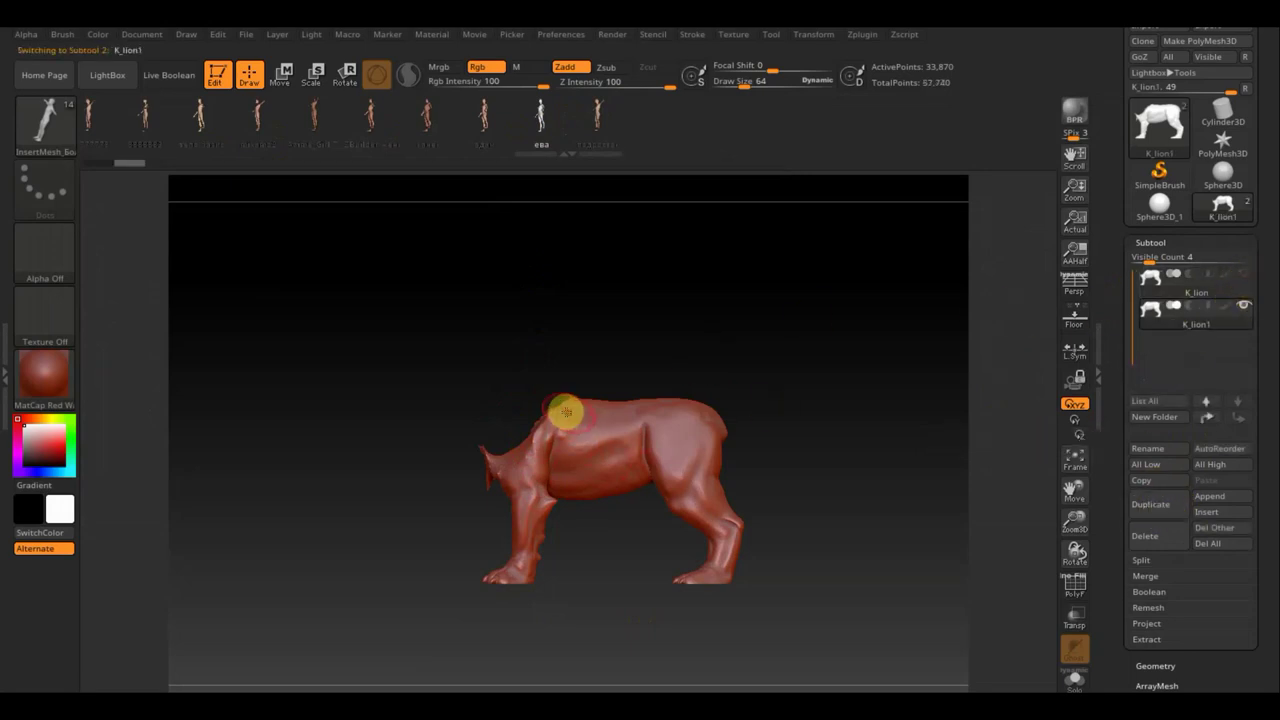
# Insert the female figure onto the lion's back, redoing a mirrored first attempt
pyautogui.moveTo(563, 412); pyautogui.dragTo(610, 495)
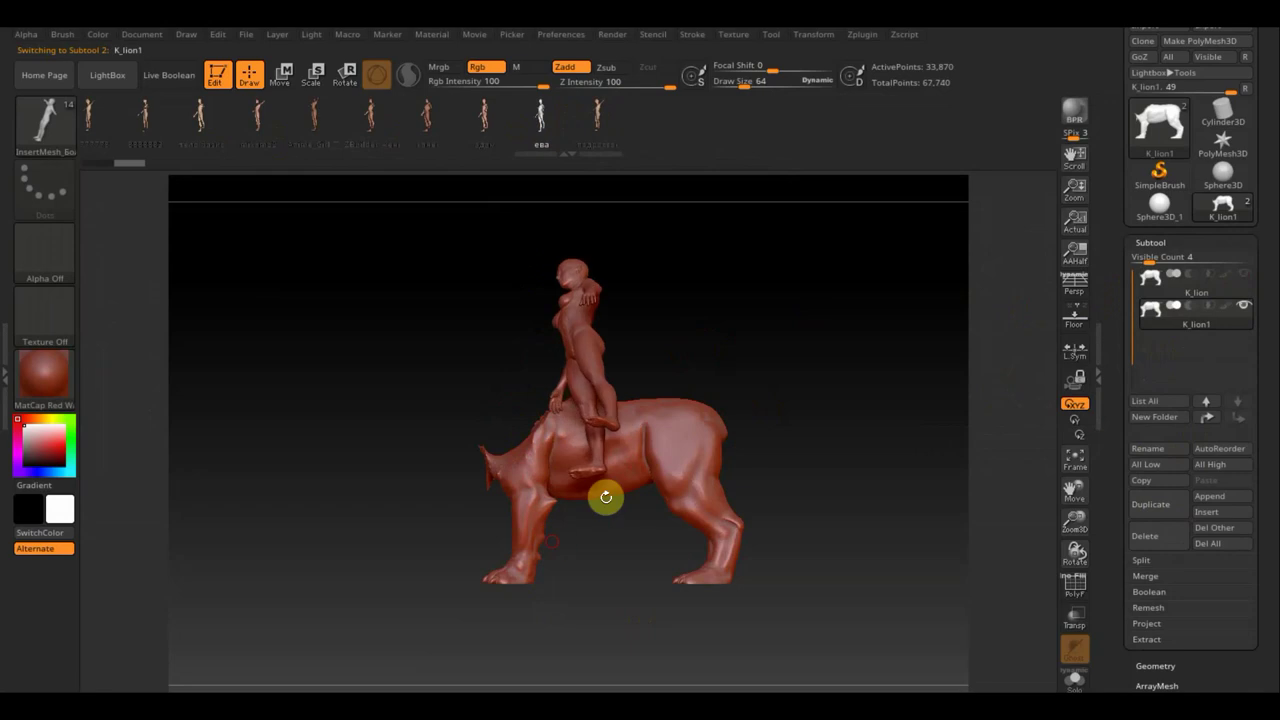
pyautogui.moveTo(844, 352); pyautogui.dragTo(876, 357)
pyautogui.hotkey('ctrl', 'z')
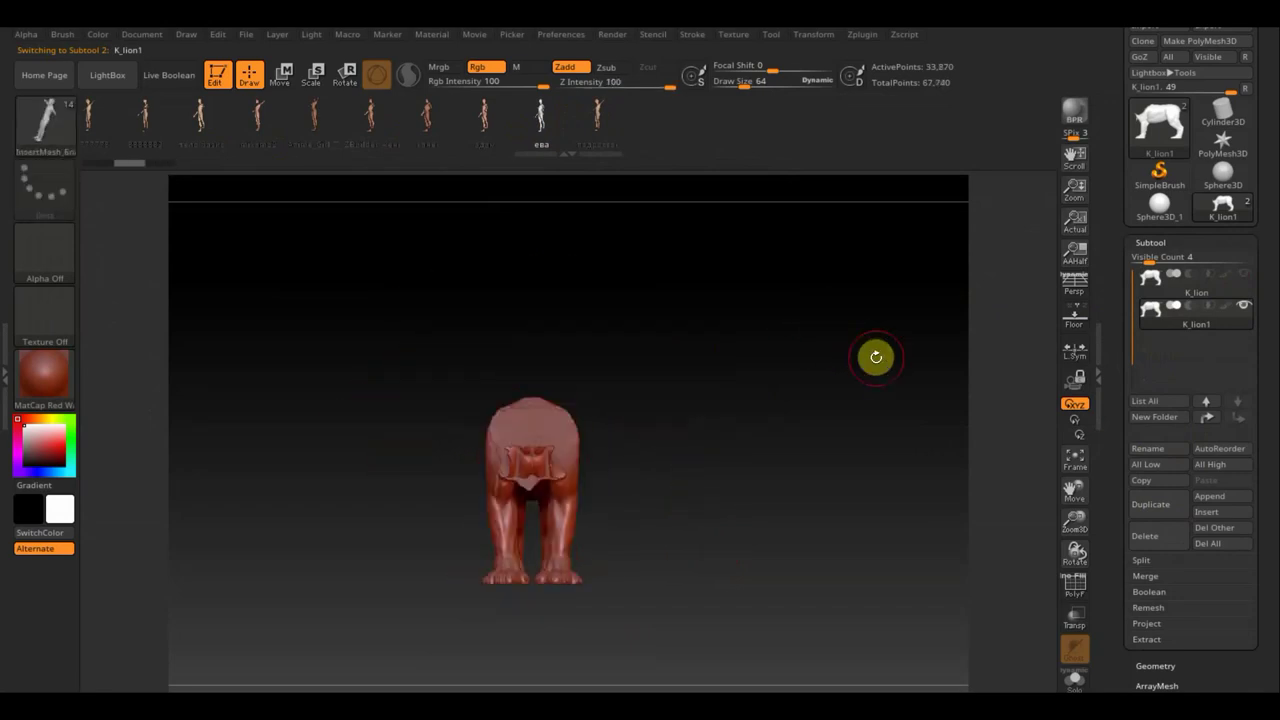
pyautogui.moveTo(531, 462)
pyautogui.mouseDown()
pyautogui.moveTo(526, 554)
pyautogui.moveTo(689, 513)
pyautogui.moveTo(791, 523)
pyautogui.moveTo(754, 531)
pyautogui.mouseUp()
pyautogui.moveTo(571, 306)
pyautogui.mouseDown()
pyautogui.moveTo(713, 401)
pyautogui.moveTo(697, 394)
pyautogui.moveTo(774, 377)
pyautogui.mouseUp()
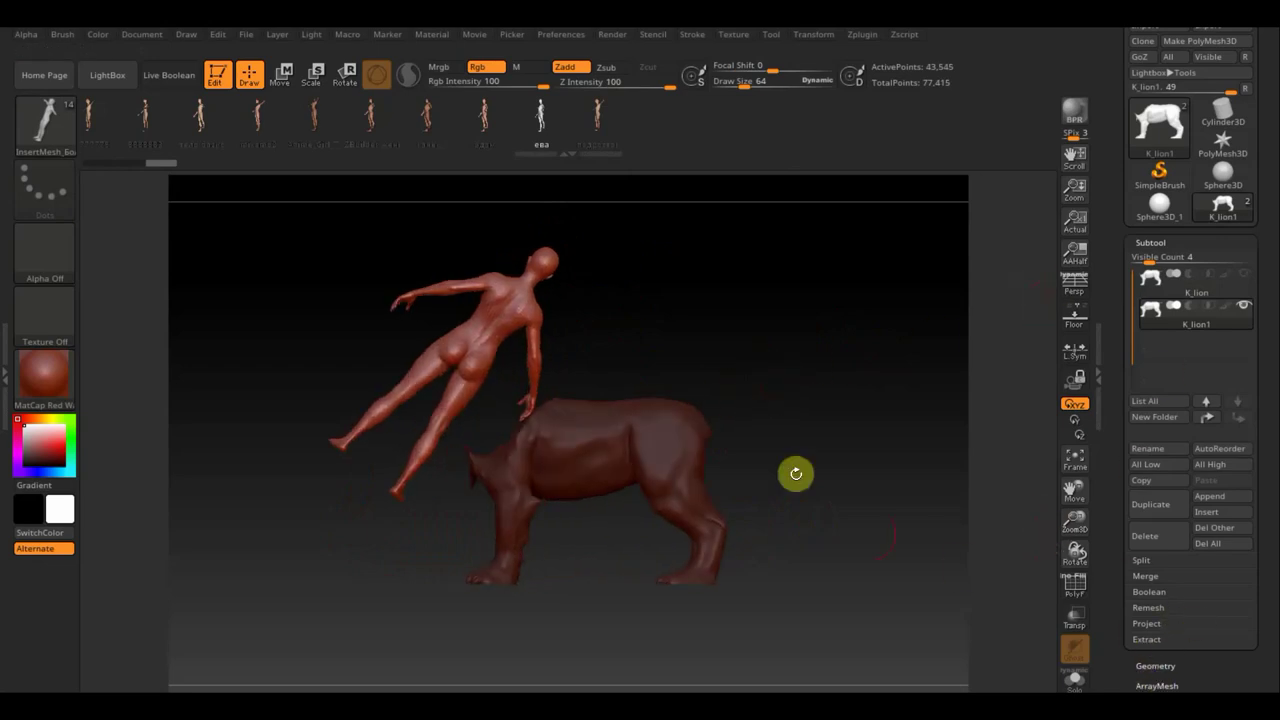
# Clear the mask and isolate the female figure so only it shows
pyautogui.click(810, 423)
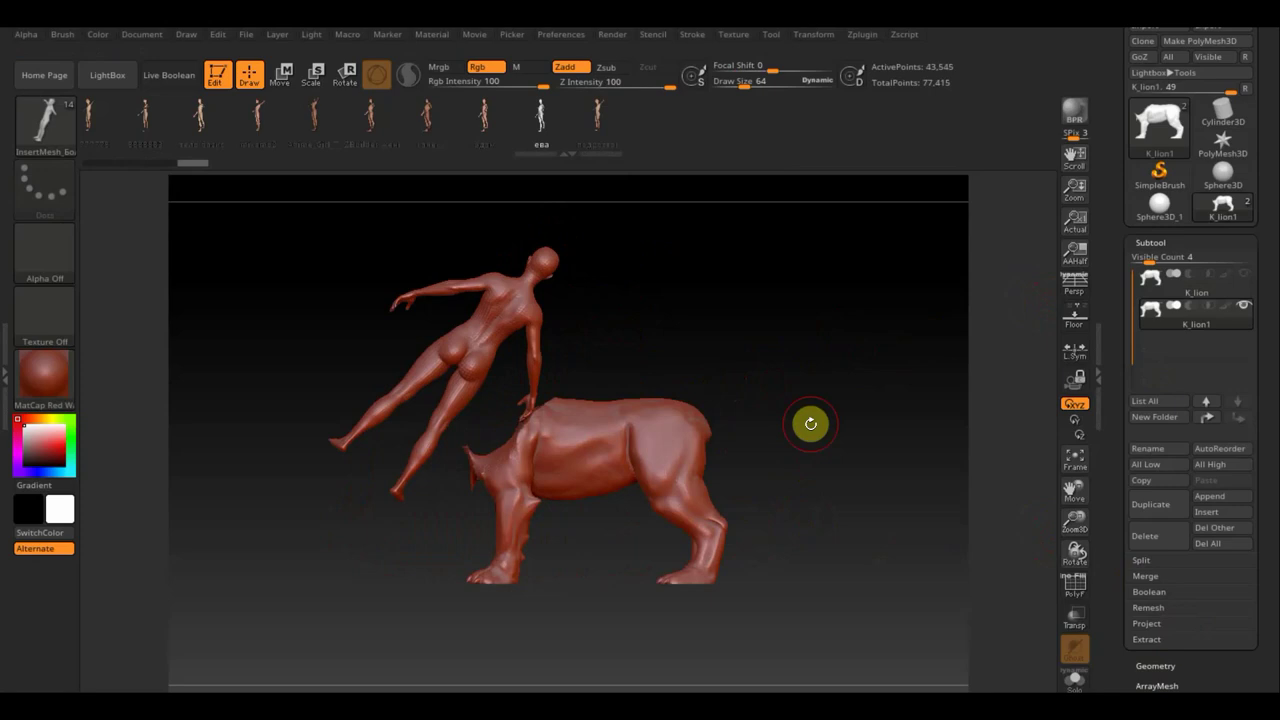
pyautogui.keyDown('ctrl'); pyautogui.keyDown('shift'); pyautogui.click(590, 449); pyautogui.keyUp('shift'); pyautogui.keyUp('ctrl')
pyautogui.keyDown('ctrl'); pyautogui.keyDown('shift'); pyautogui.click(663, 434); pyautogui.keyUp('shift'); pyautogui.keyUp('ctrl')
pyautogui.click(1160, 657)
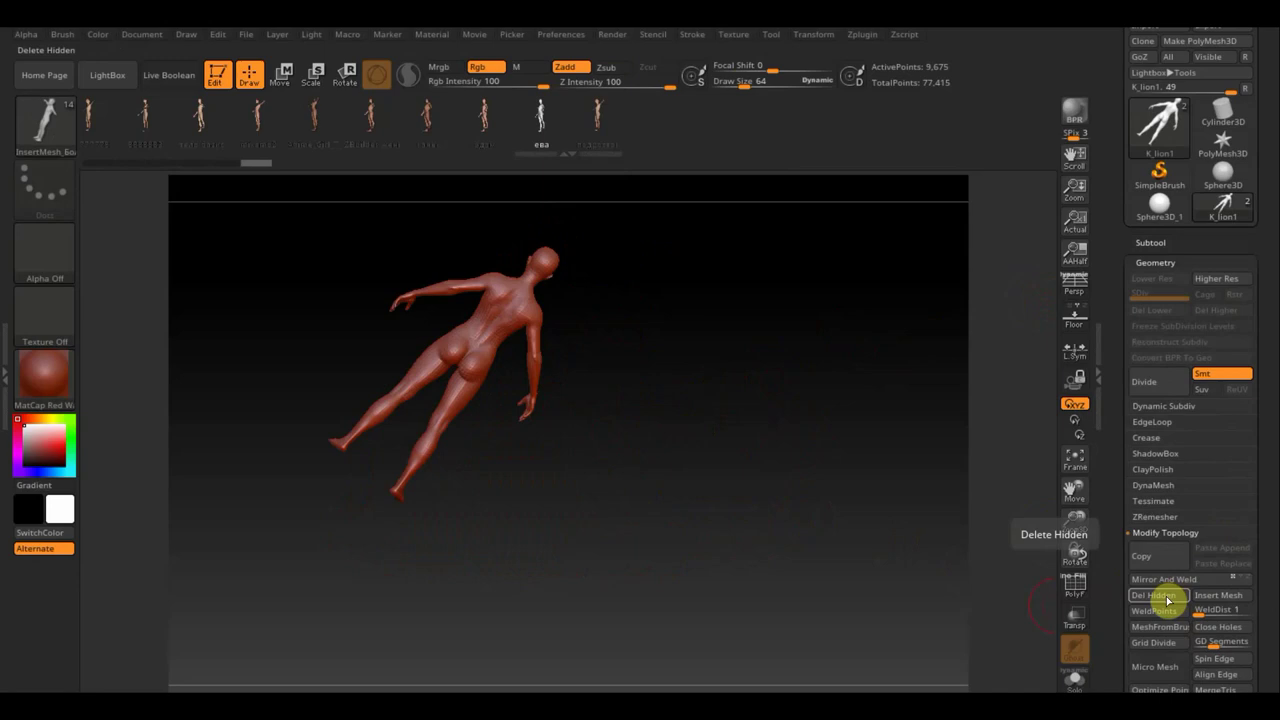
# Delete the hidden lion copy from the figure subtool and make K_lion visible again
pyautogui.click(1168, 597)
pyautogui.click(1152, 243)
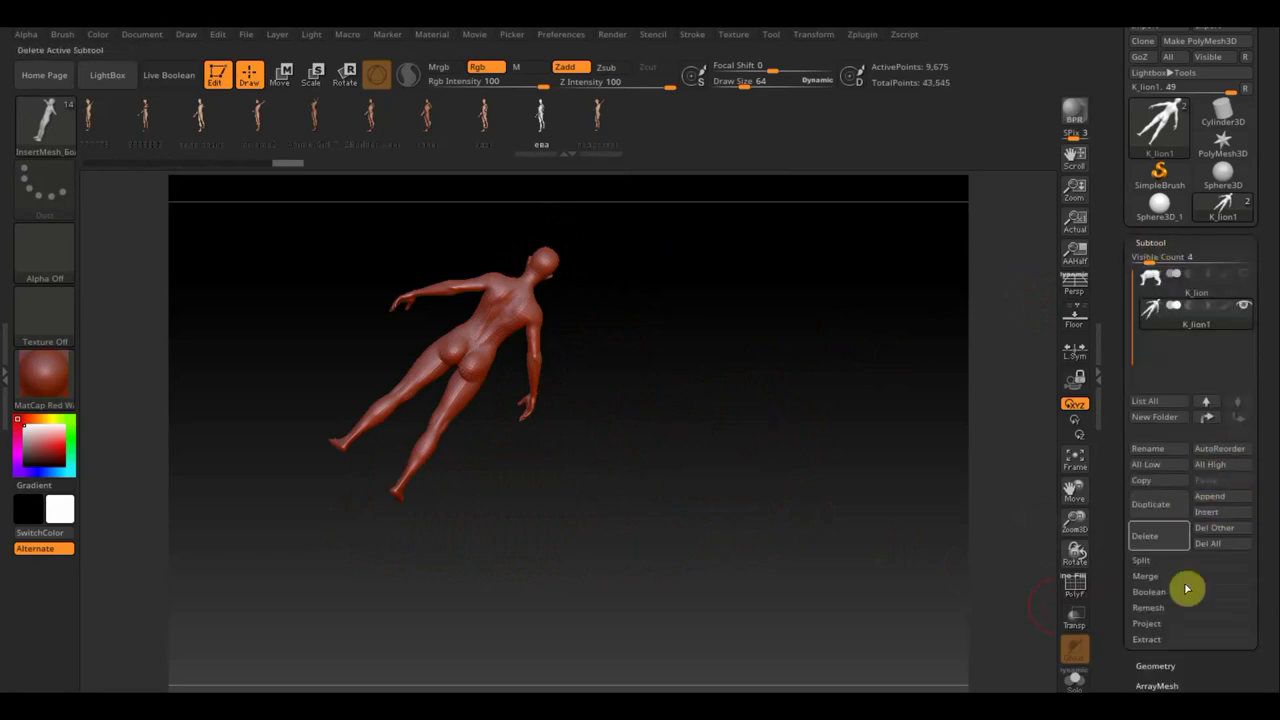
pyautogui.click(1144, 566)
pyautogui.click(800, 477)
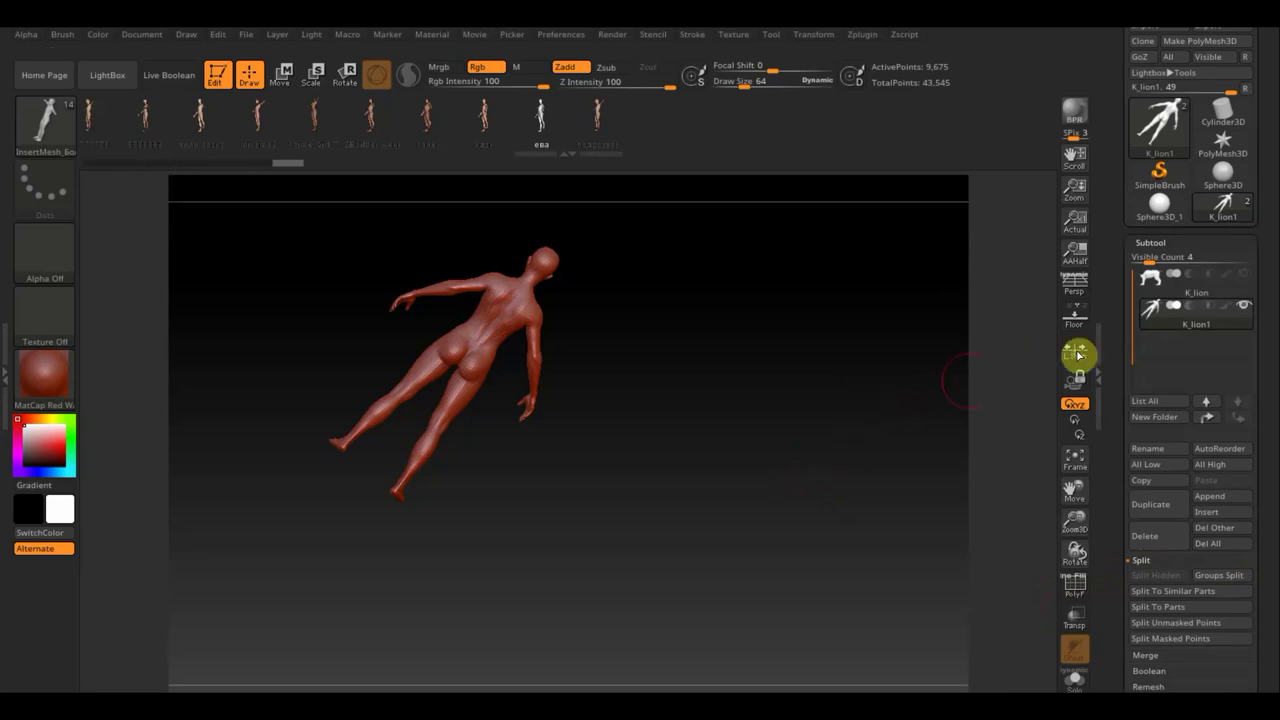
pyautogui.click(1243, 274)
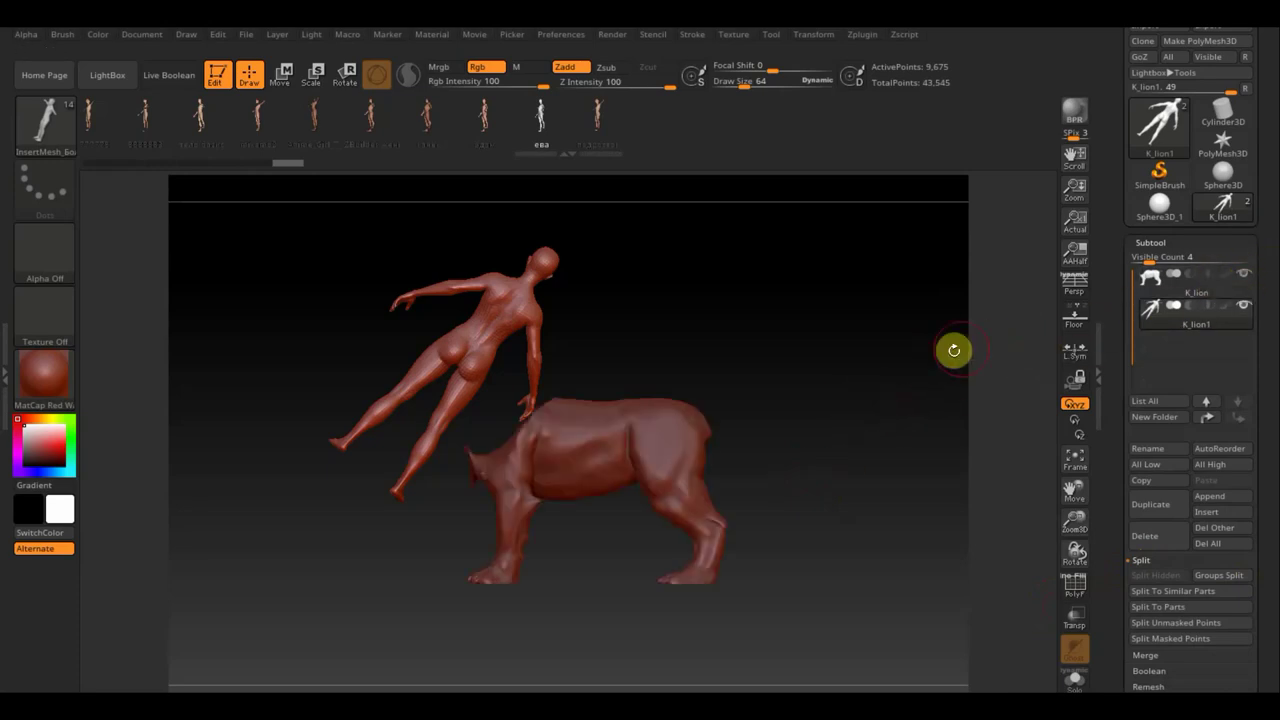
pyautogui.moveTo(954, 350); pyautogui.dragTo(914, 483)
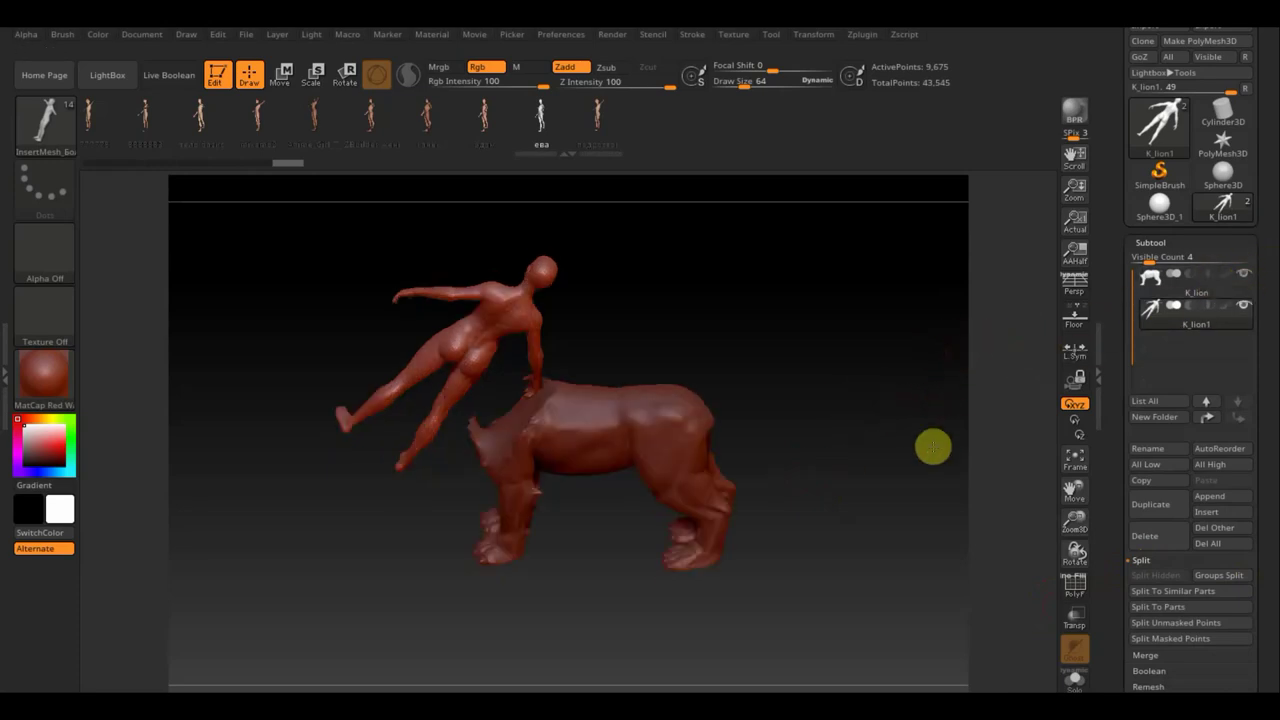
# With the Standard brush and transform gizmo, rotate the female figure upright
pyautogui.click(38, 120)
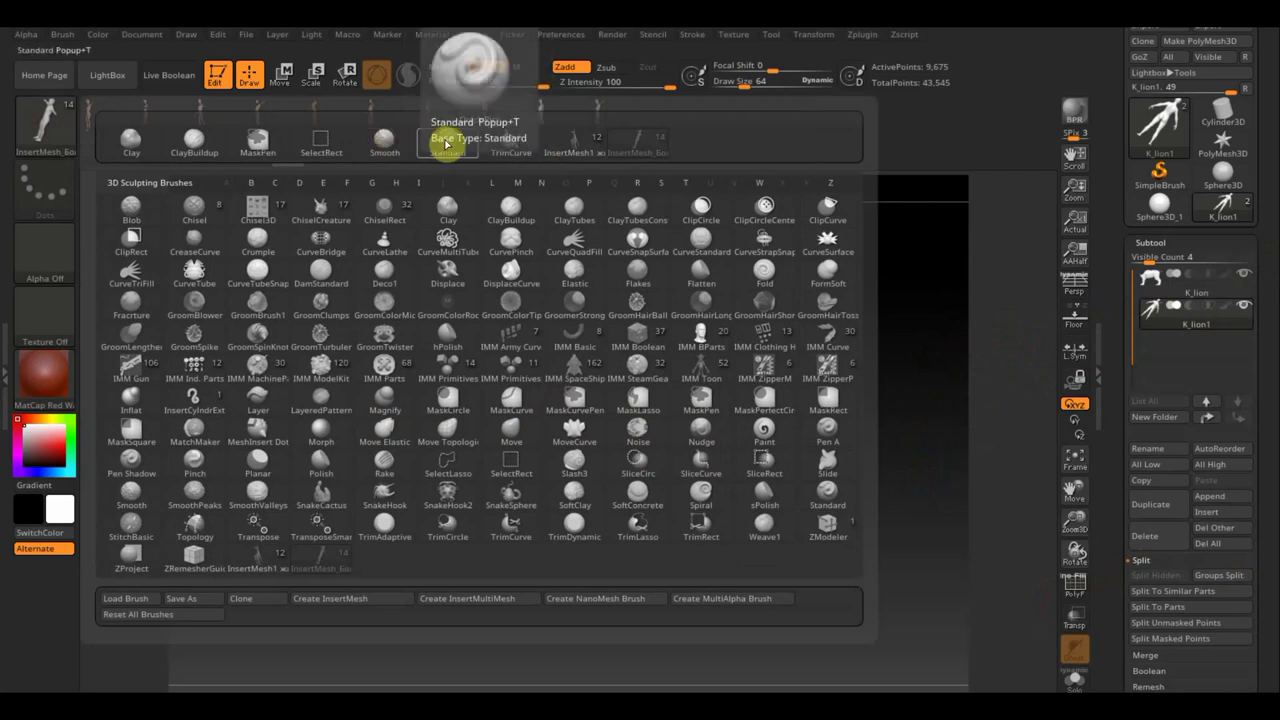
pyautogui.click(444, 144)
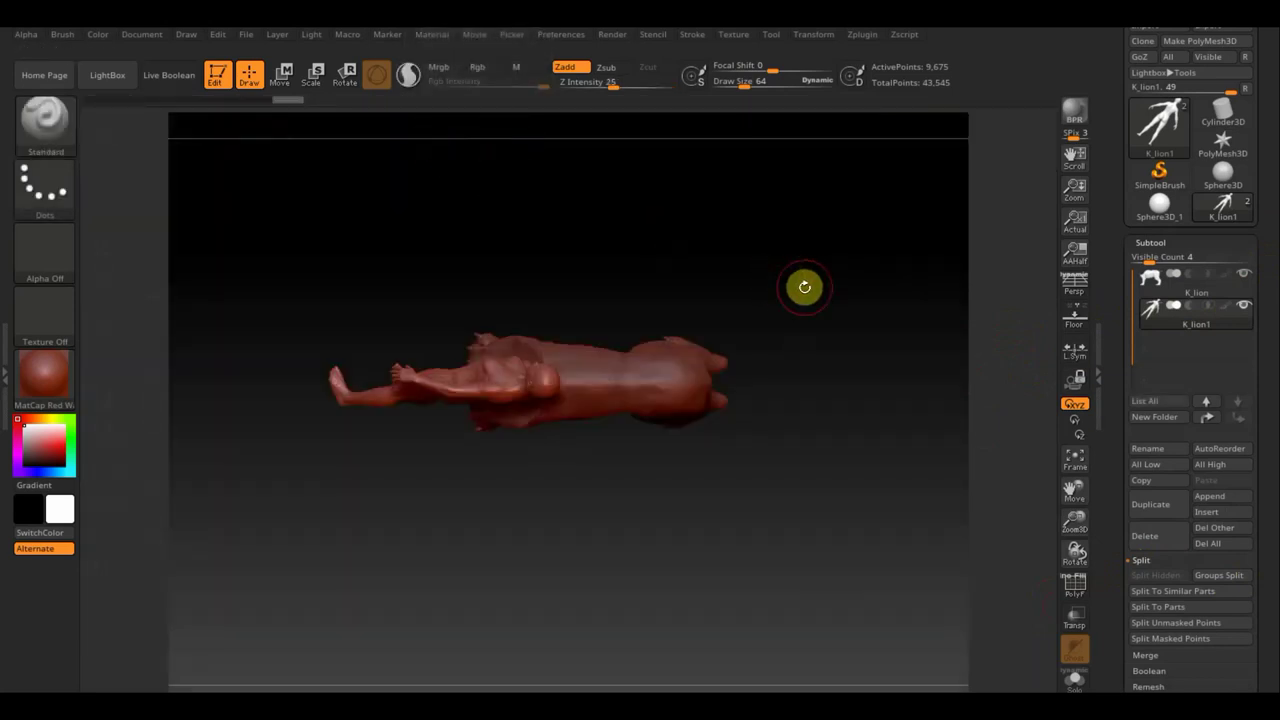
pyautogui.click(282, 76)
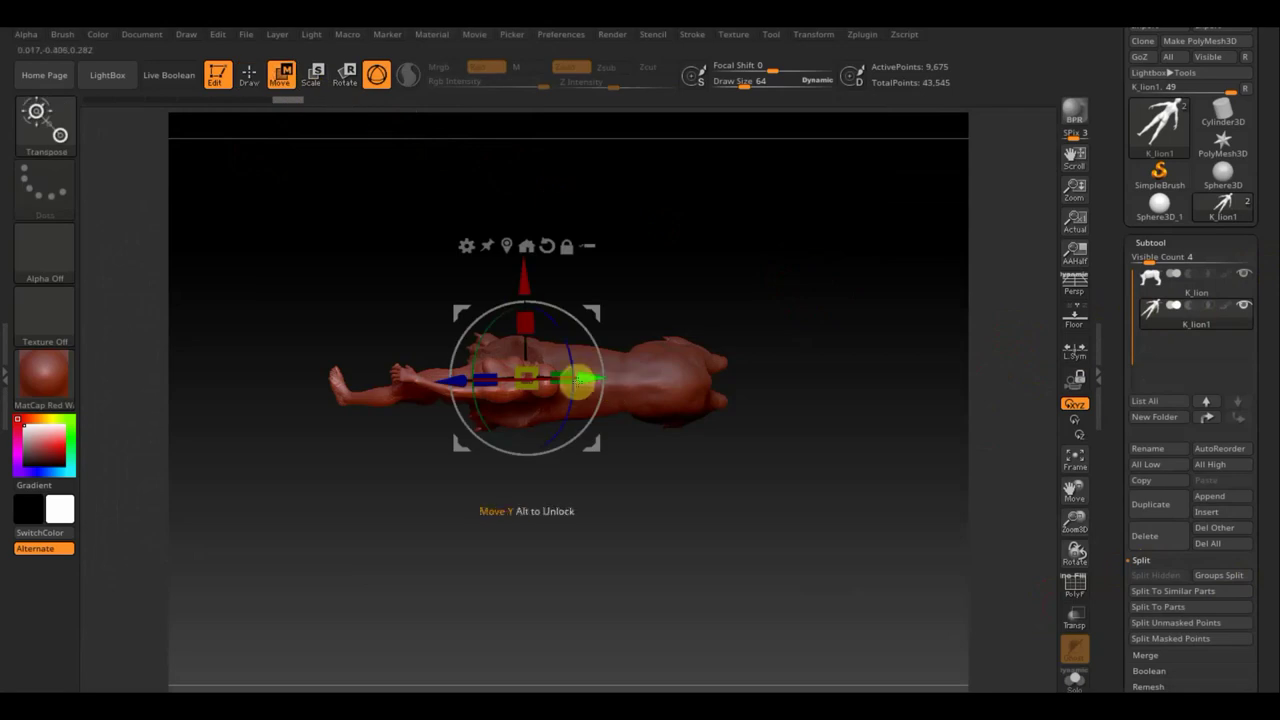
pyautogui.moveTo(492, 376); pyautogui.dragTo(448, 382)
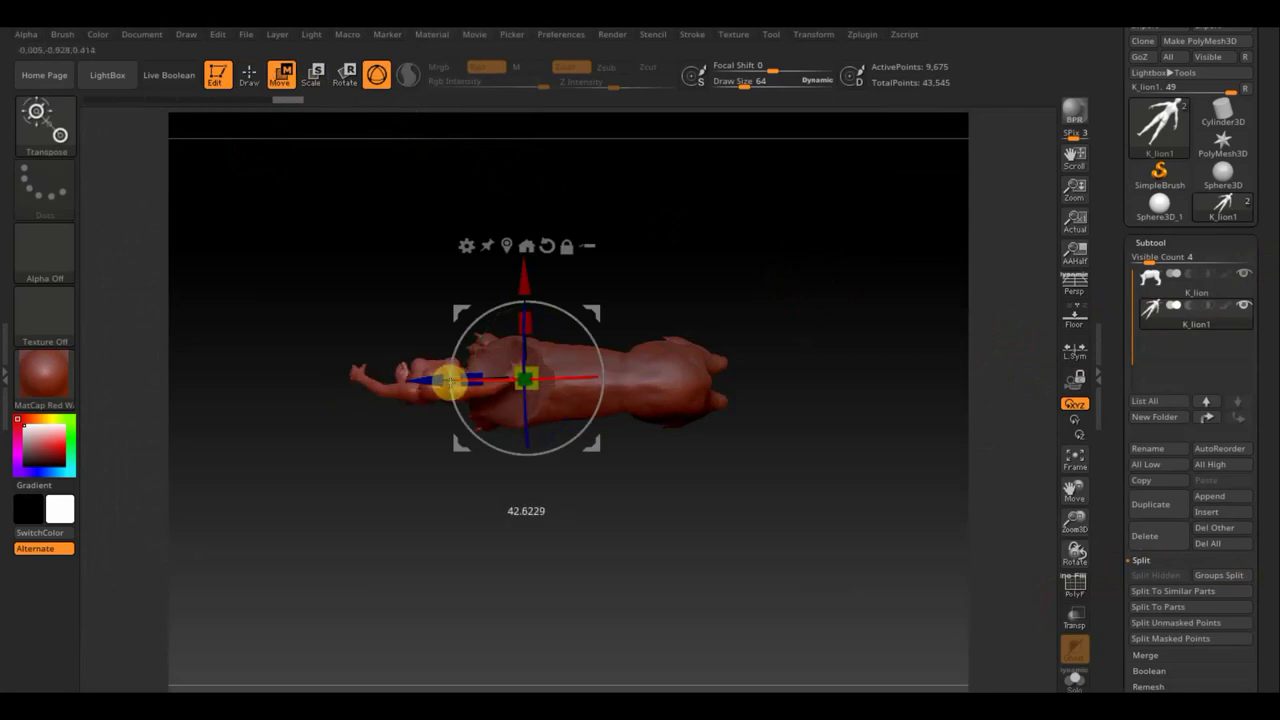
pyautogui.moveTo(588, 338)
pyautogui.mouseDown()
pyautogui.moveTo(495, 267)
pyautogui.moveTo(422, 262)
pyautogui.moveTo(409, 214)
pyautogui.moveTo(431, 214)
pyautogui.mouseUp()
# Tilt the figure's upper body forward, scale it up and lower it onto the lion's chest
pyautogui.moveTo(766, 434)
pyautogui.mouseDown()
pyautogui.moveTo(814, 328)
pyautogui.moveTo(821, 437)
pyautogui.mouseUp()
pyautogui.moveTo(397, 277); pyautogui.dragTo(390, 292)
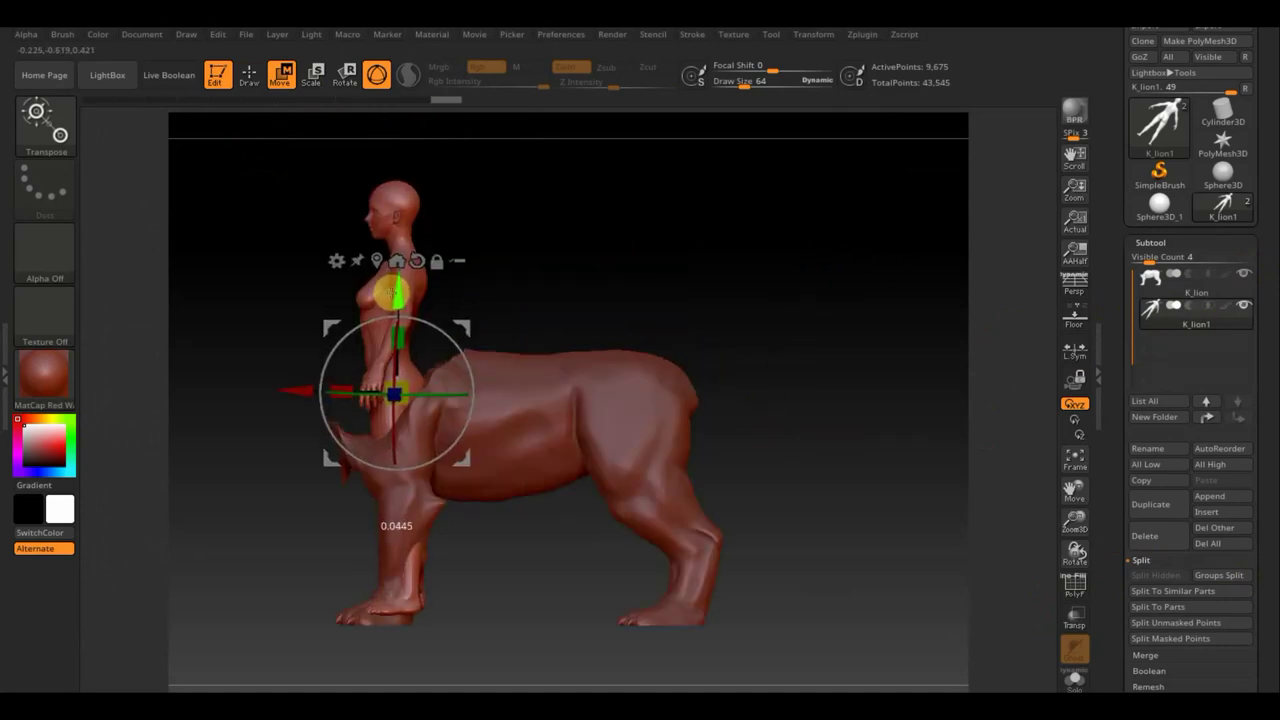
pyautogui.moveTo(443, 337)
pyautogui.mouseDown()
pyautogui.moveTo(419, 318)
pyautogui.moveTo(440, 336)
pyautogui.mouseUp()
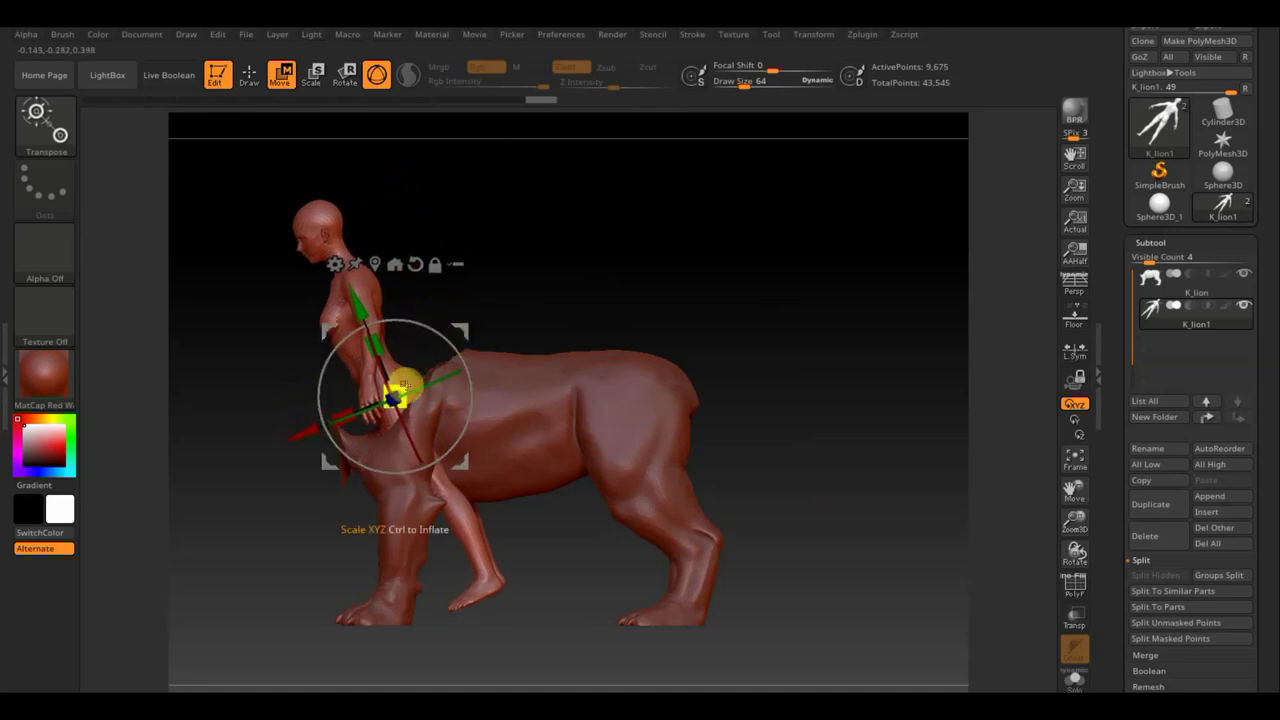
pyautogui.moveTo(402, 385); pyautogui.dragTo(410, 378)
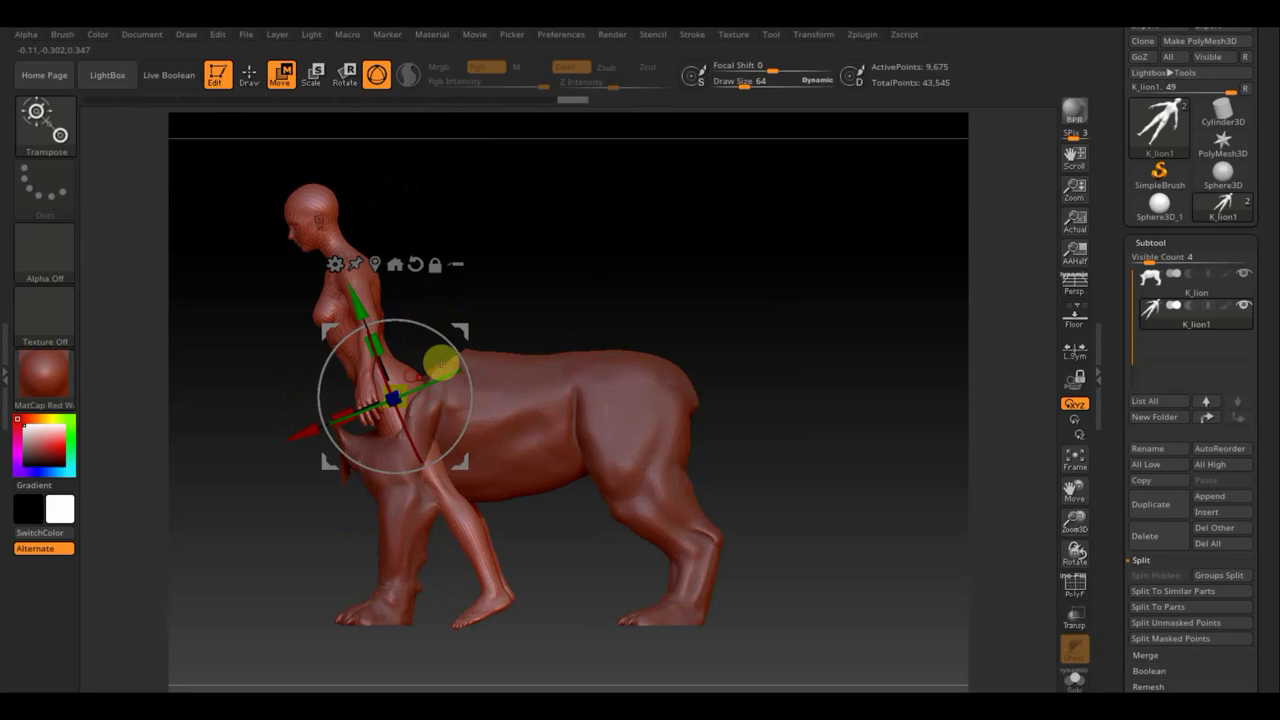
pyautogui.moveTo(477, 323)
pyautogui.mouseDown()
pyautogui.moveTo(453, 345)
pyautogui.moveTo(466, 367)
pyautogui.mouseUp()
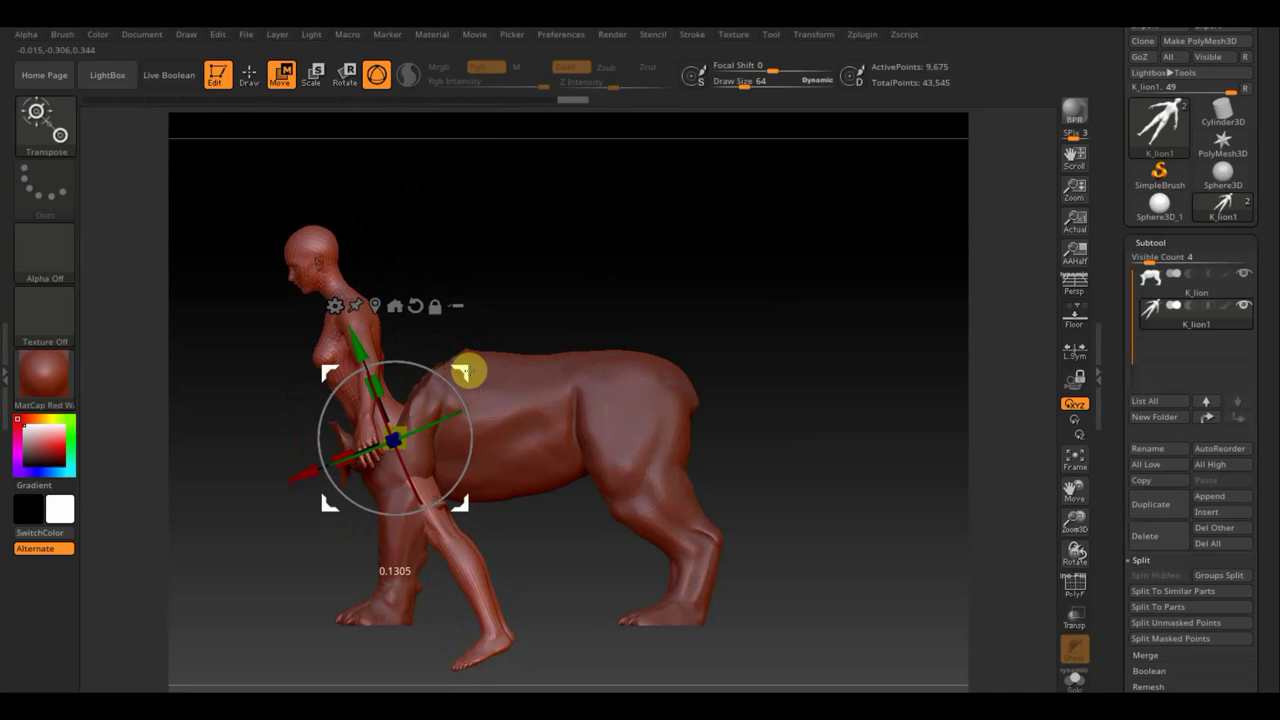
pyautogui.click(249, 80)
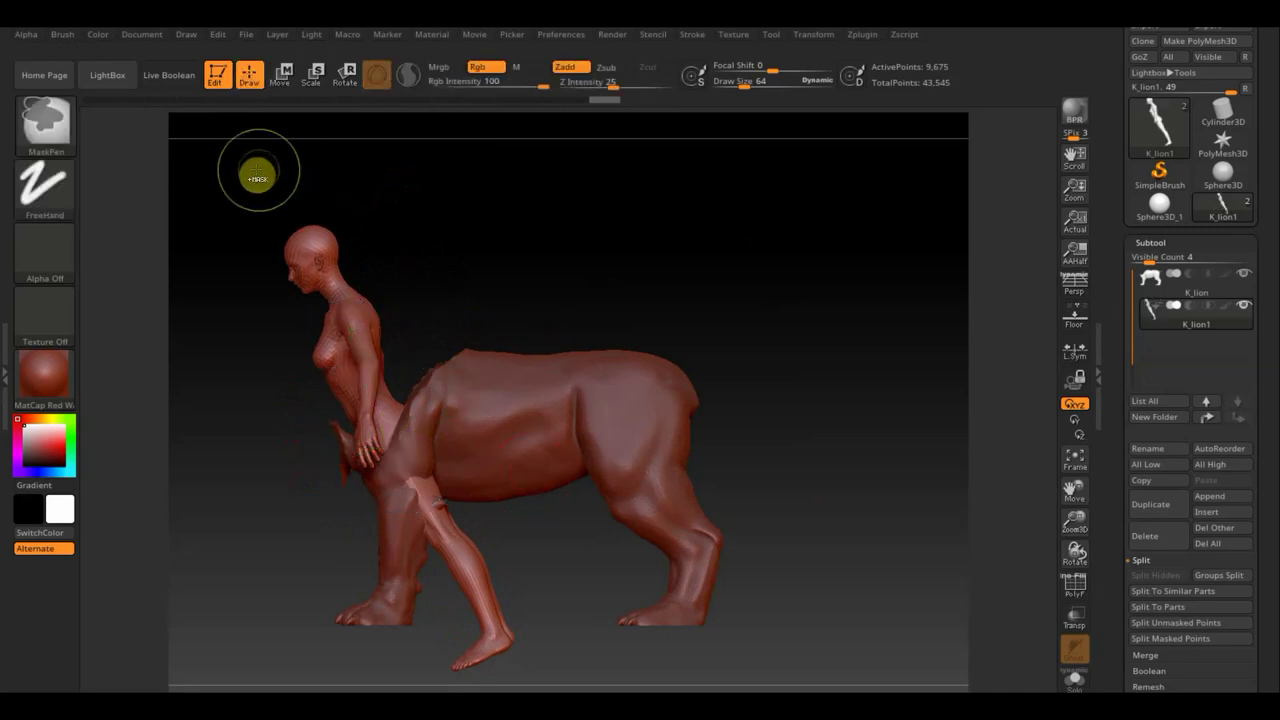
# Mask the woman's legs and both hands, then invert the mask to free her torso
pyautogui.keyDown('ctrl'); pyautogui.moveTo(218, 172); pyautogui.dragTo(443, 414); pyautogui.keyUp('ctrl')
pyautogui.moveTo(711, 383)
pyautogui.mouseDown()
pyautogui.moveTo(794, 391)
pyautogui.moveTo(722, 469)
pyautogui.mouseUp()
pyautogui.keyDown('ctrl'); pyautogui.moveTo(777, 571); pyautogui.dragTo(631, 389); pyautogui.keyUp('ctrl')
pyautogui.keyDown('ctrl'); pyautogui.moveTo(343, 369); pyautogui.dragTo(425, 457); pyautogui.keyUp('ctrl')
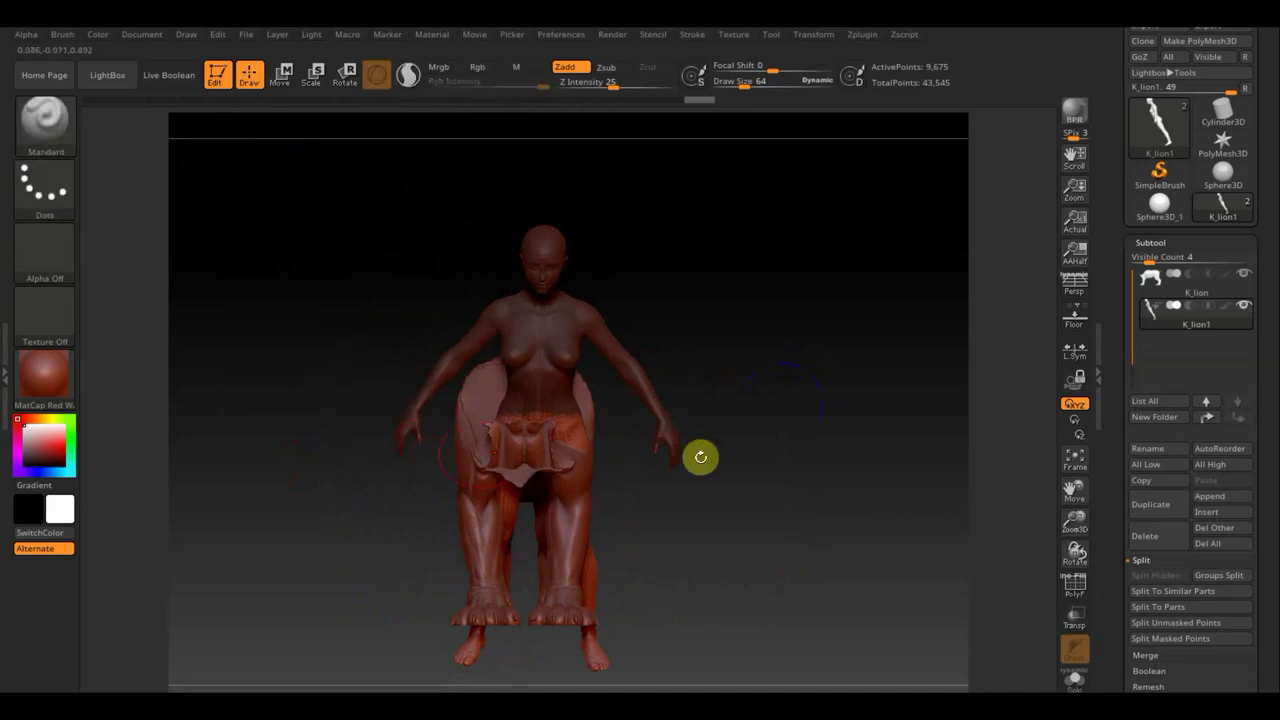
pyautogui.moveTo(771, 451)
pyautogui.mouseDown()
pyautogui.moveTo(766, 409)
pyautogui.moveTo(764, 422)
pyautogui.mouseUp()
pyautogui.press('ctrl')
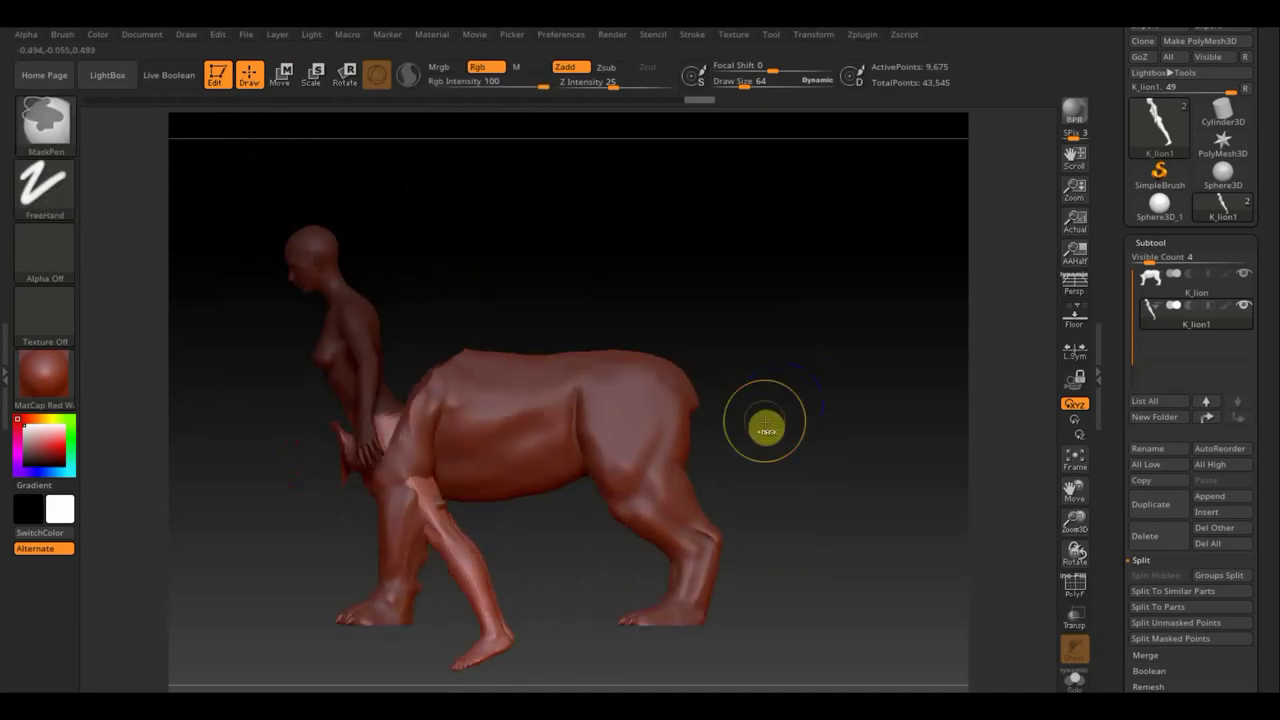
pyautogui.keyDown('ctrl'); pyautogui.click(766, 430); pyautogui.keyUp('ctrl')
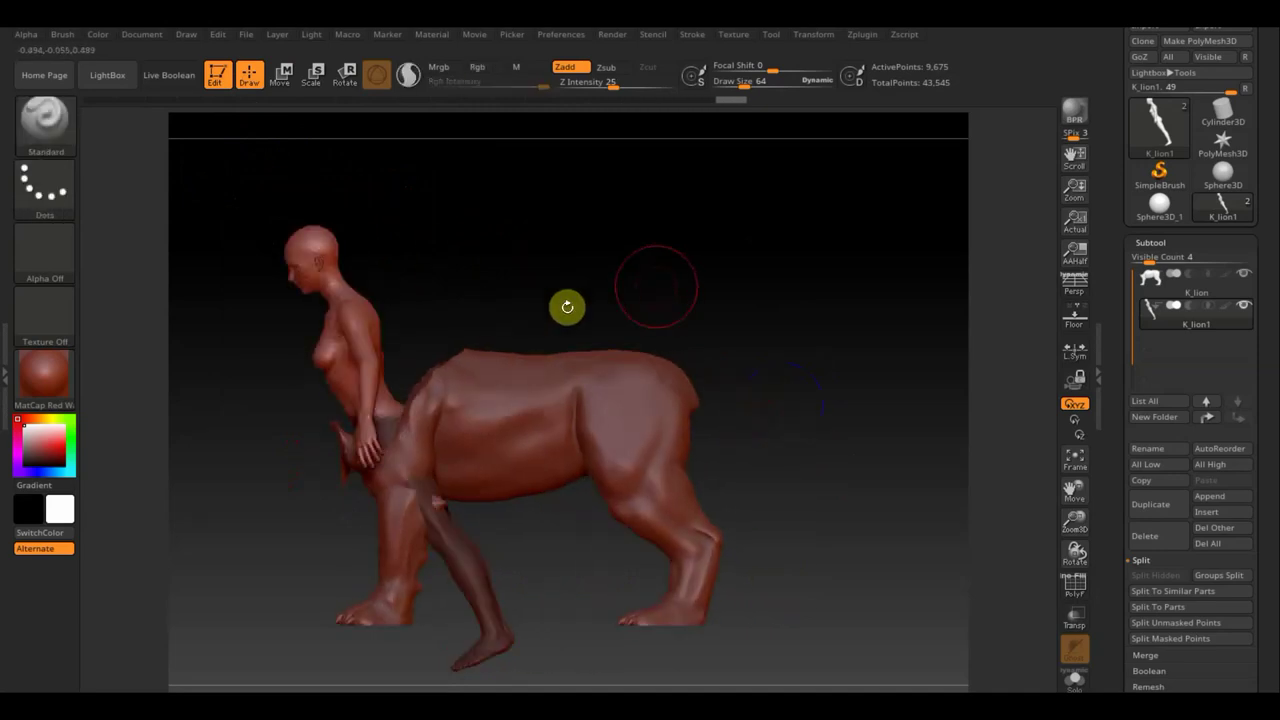
# Test an upright rotation of the upper body with the gizmo, then undo it
pyautogui.press('ctrl')
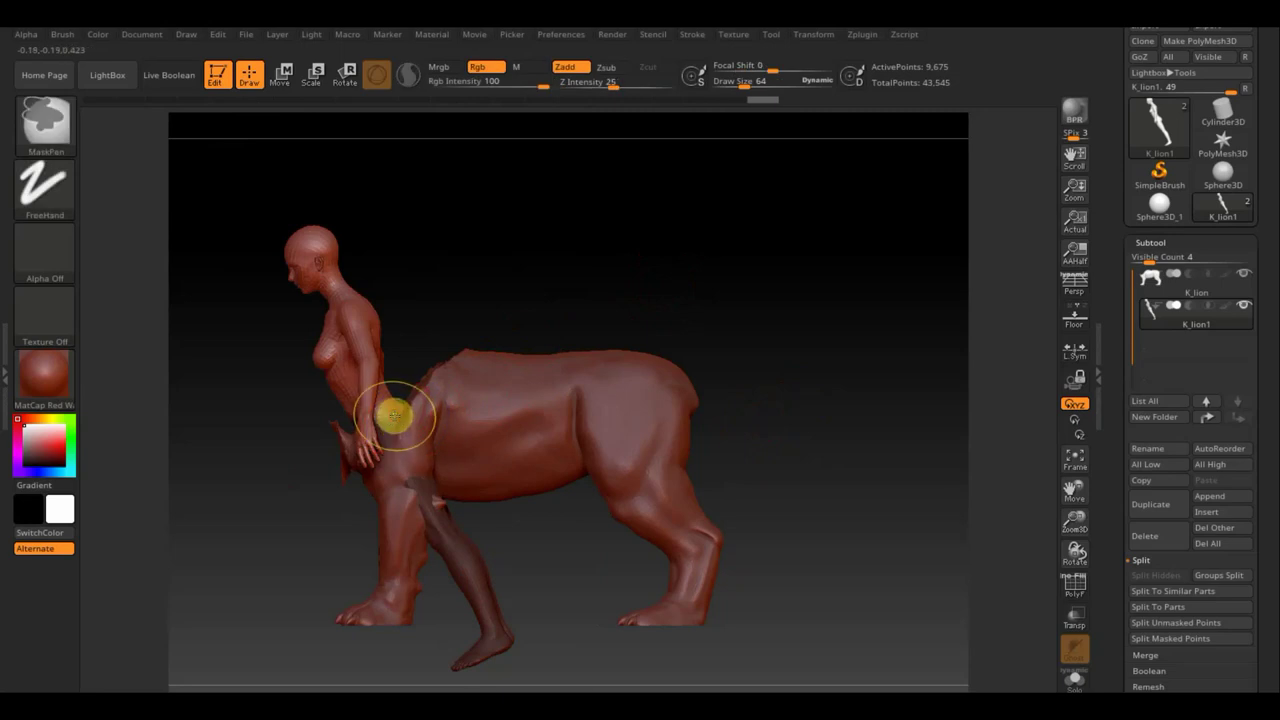
pyautogui.click(281, 74)
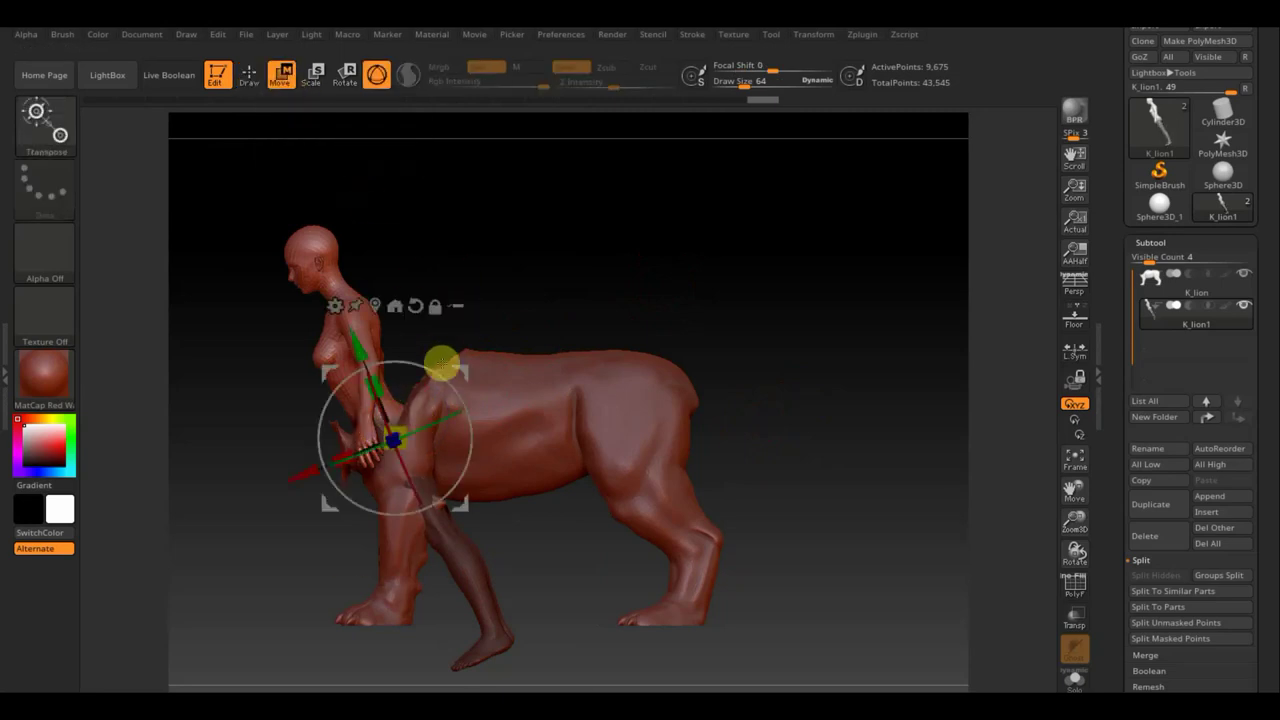
pyautogui.moveTo(430, 374); pyautogui.dragTo(430, 372)
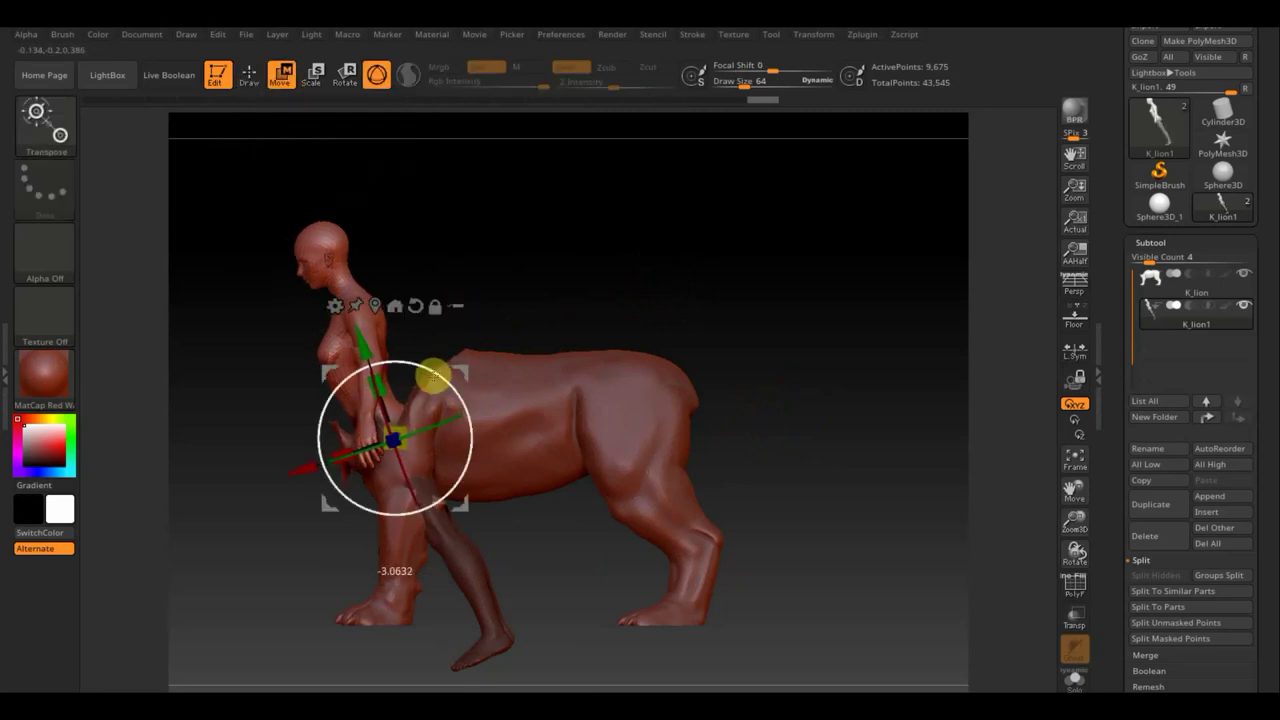
pyautogui.hotkey('ctrl', 'z')
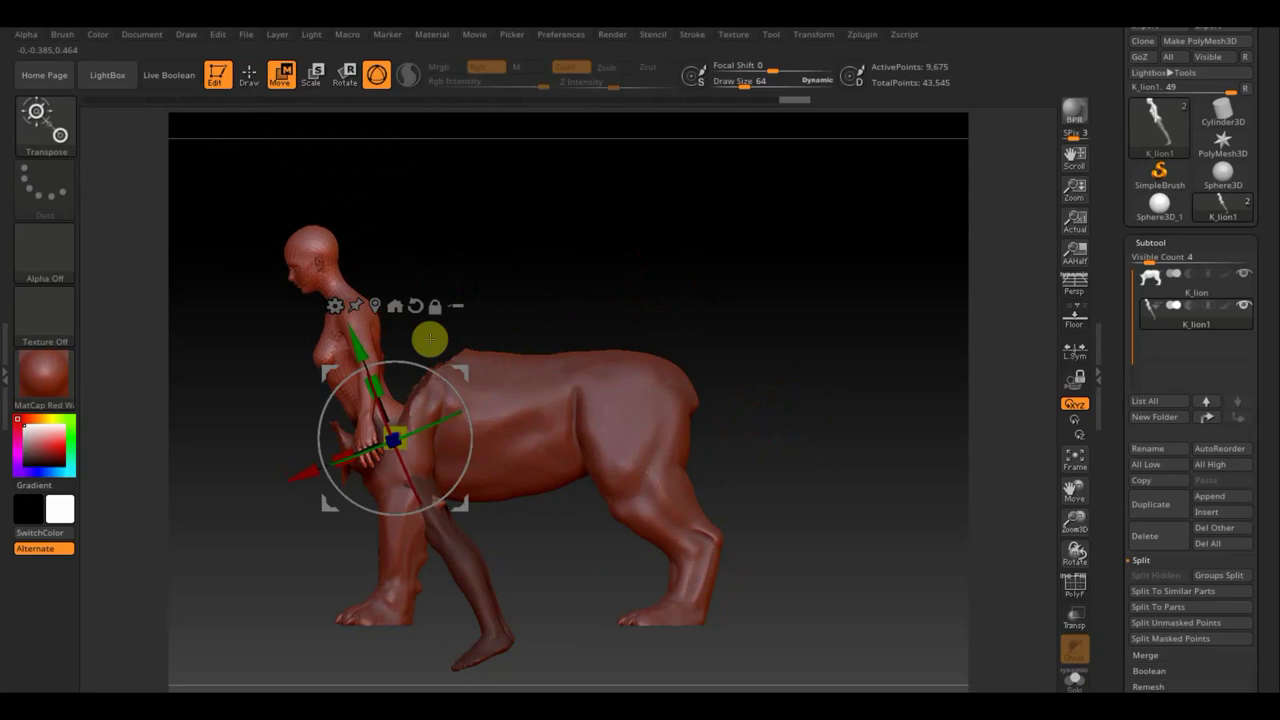
pyautogui.moveTo(509, 294)
pyautogui.mouseDown()
pyautogui.moveTo(621, 311)
pyautogui.moveTo(520, 250)
pyautogui.mouseUp()
pyautogui.click(345, 73)
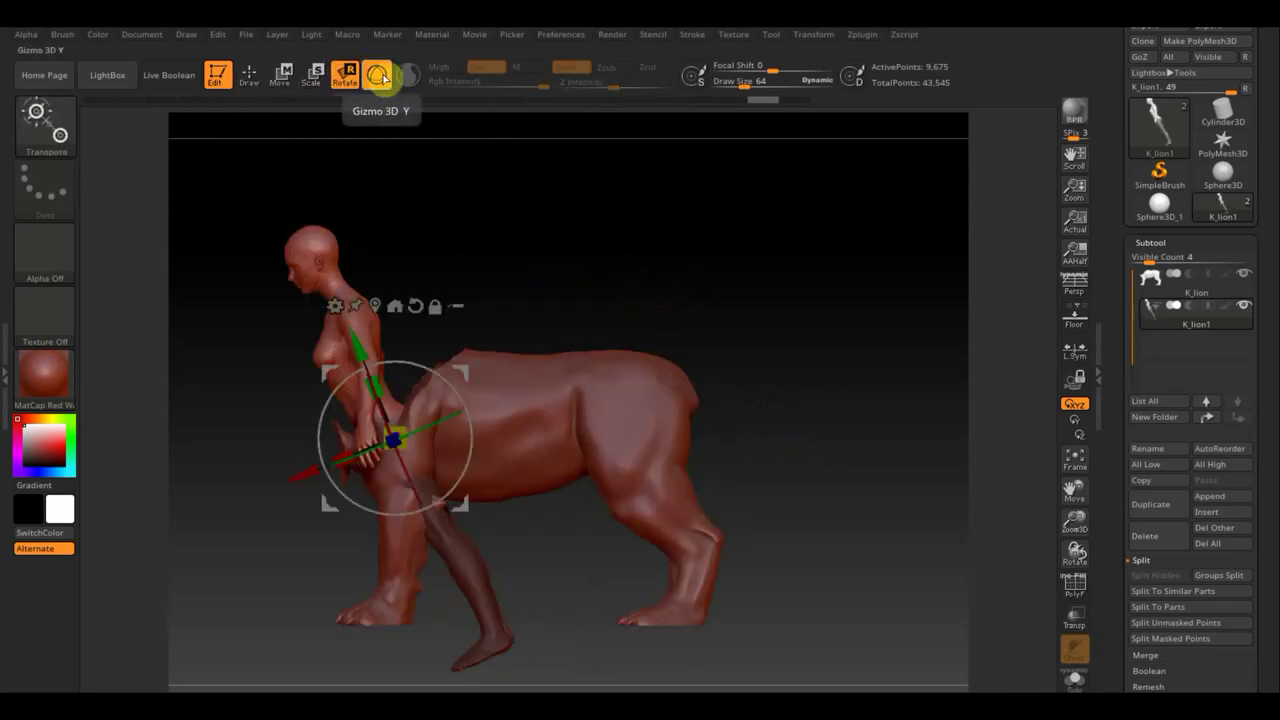
# Lay a transpose line through the torso and slide it right onto the lion body
pyautogui.click(375, 75)
pyautogui.moveTo(343, 270)
pyautogui.mouseDown()
pyautogui.moveTo(367, 515)
pyautogui.moveTo(291, 503)
pyautogui.mouseUp()
pyautogui.click(278, 71)
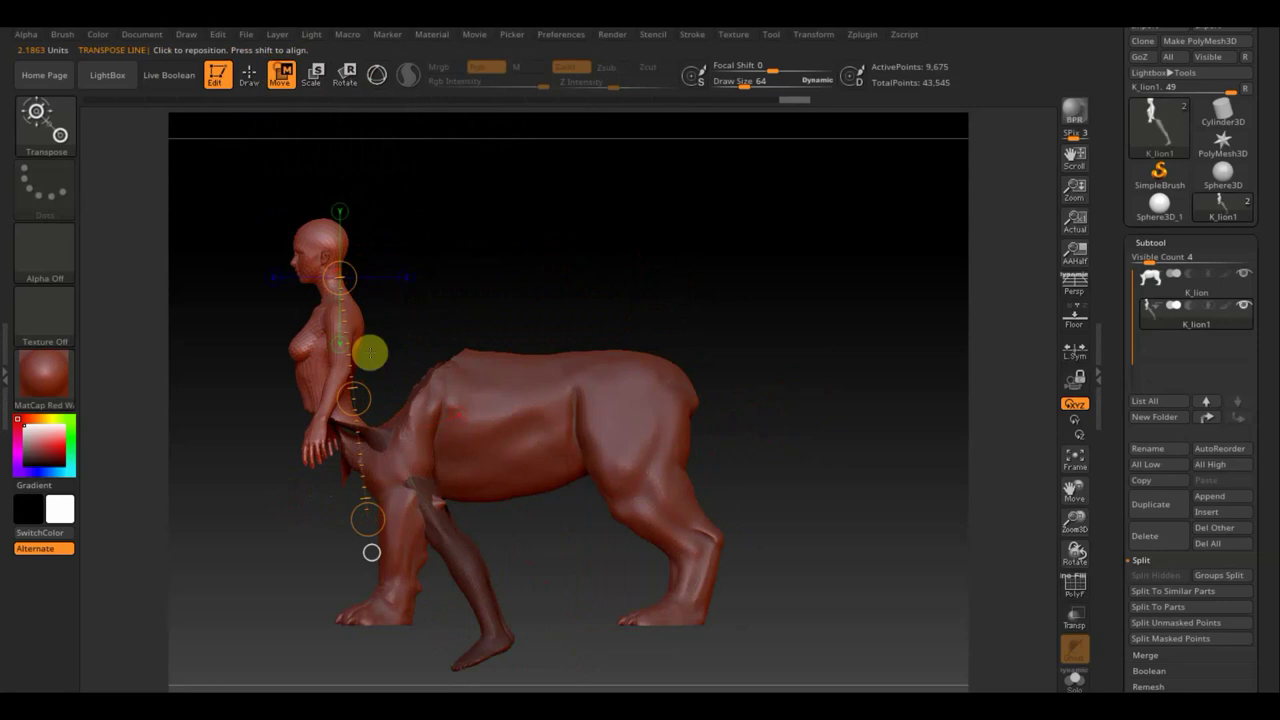
pyautogui.moveTo(354, 397); pyautogui.dragTo(399, 377)
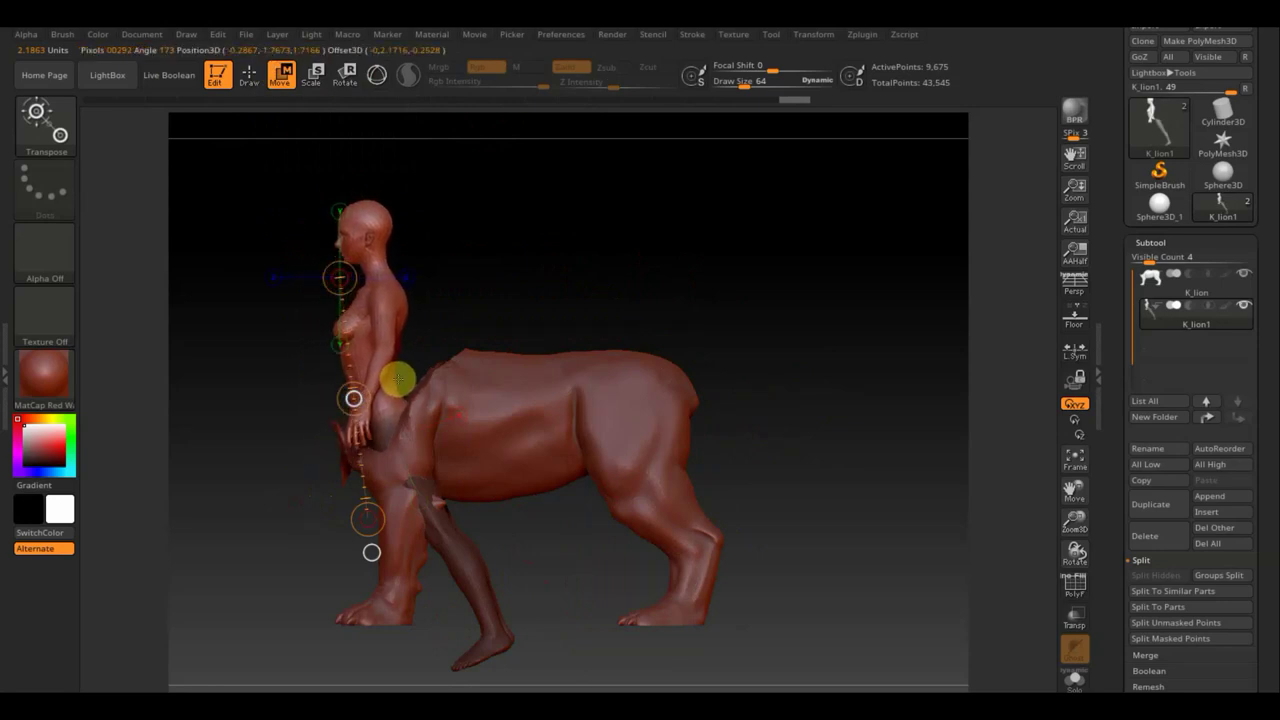
# Redraw the line from hip past the head and rotate the torso upright
pyautogui.moveTo(385, 408); pyautogui.dragTo(371, 143)
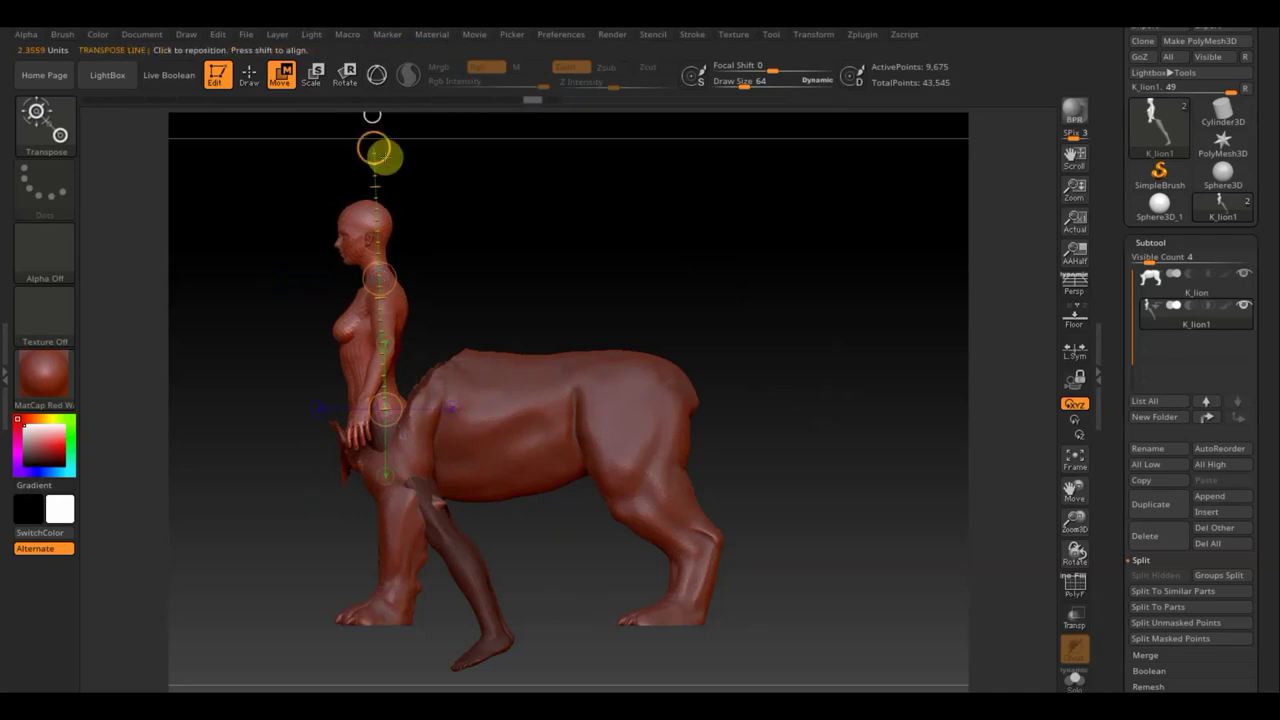
pyautogui.click(345, 73)
pyautogui.moveTo(374, 147); pyautogui.dragTo(397, 147)
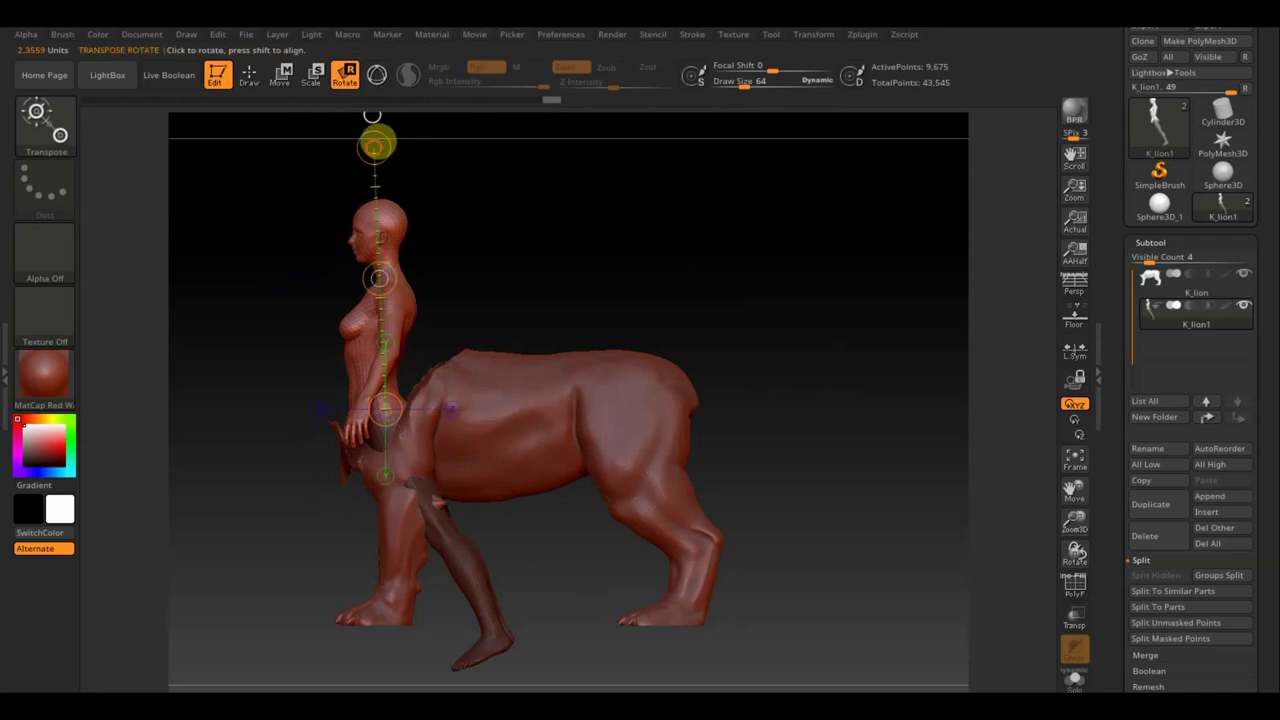
pyautogui.click(250, 80)
pyautogui.moveTo(660, 289); pyautogui.dragTo(163, 71)
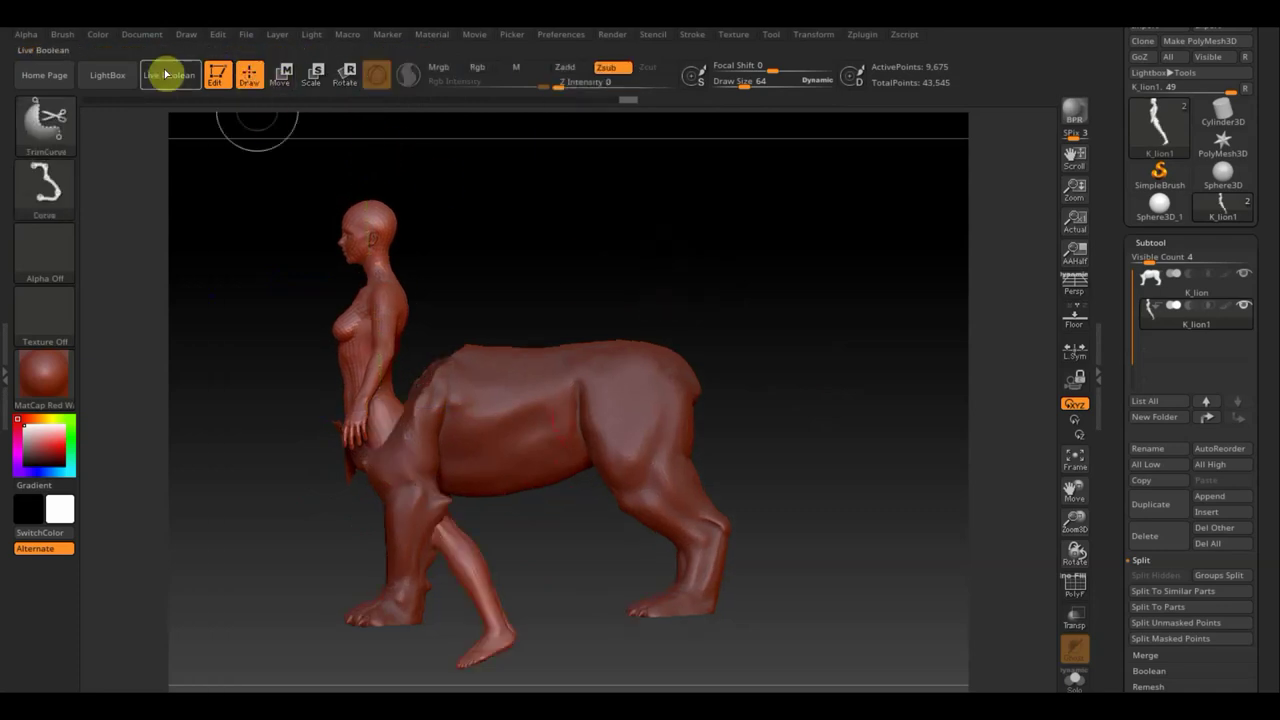
# Trim away the woman's protruding front leg with TrimCurve
pyautogui.keyDown('ctrl'); pyautogui.keyDown('shift'); pyautogui.moveTo(584, 304); pyautogui.dragTo(300, 509); pyautogui.keyUp('shift'); pyautogui.keyUp('ctrl')
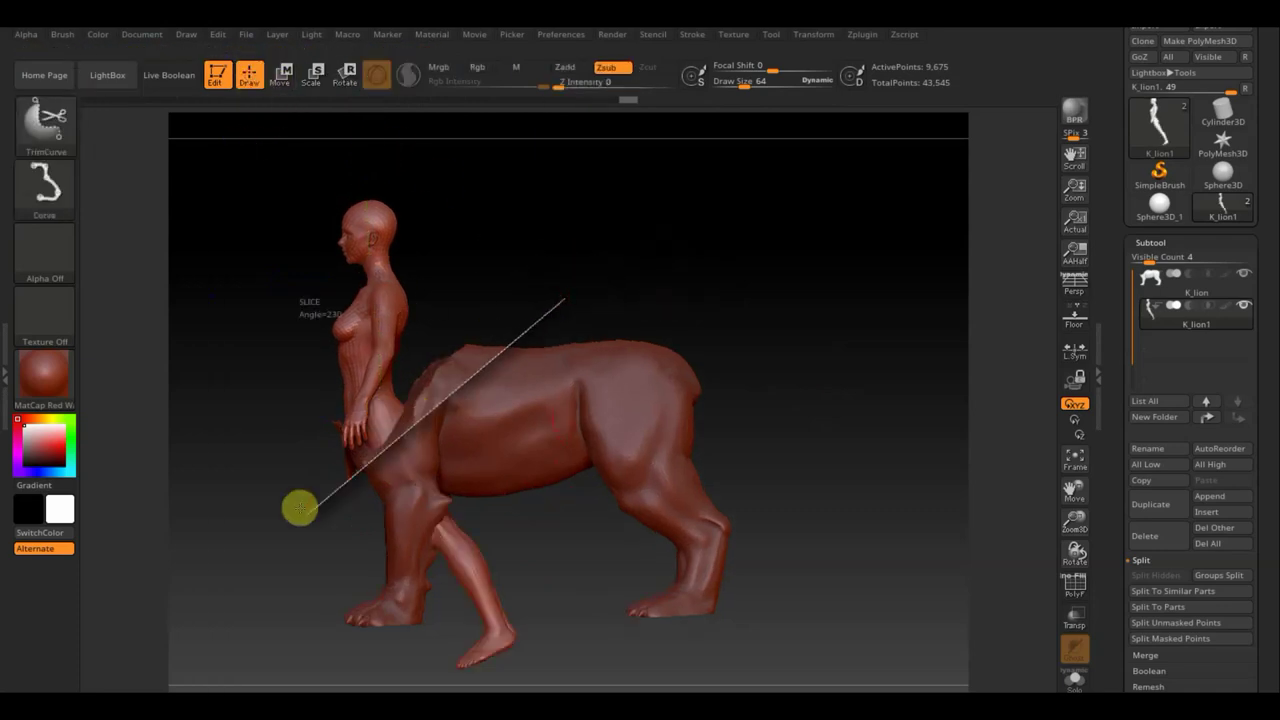
pyautogui.moveTo(804, 345)
pyautogui.mouseDown()
pyautogui.moveTo(857, 346)
pyautogui.moveTo(814, 371)
pyautogui.mouseUp()
pyautogui.click(1152, 279)
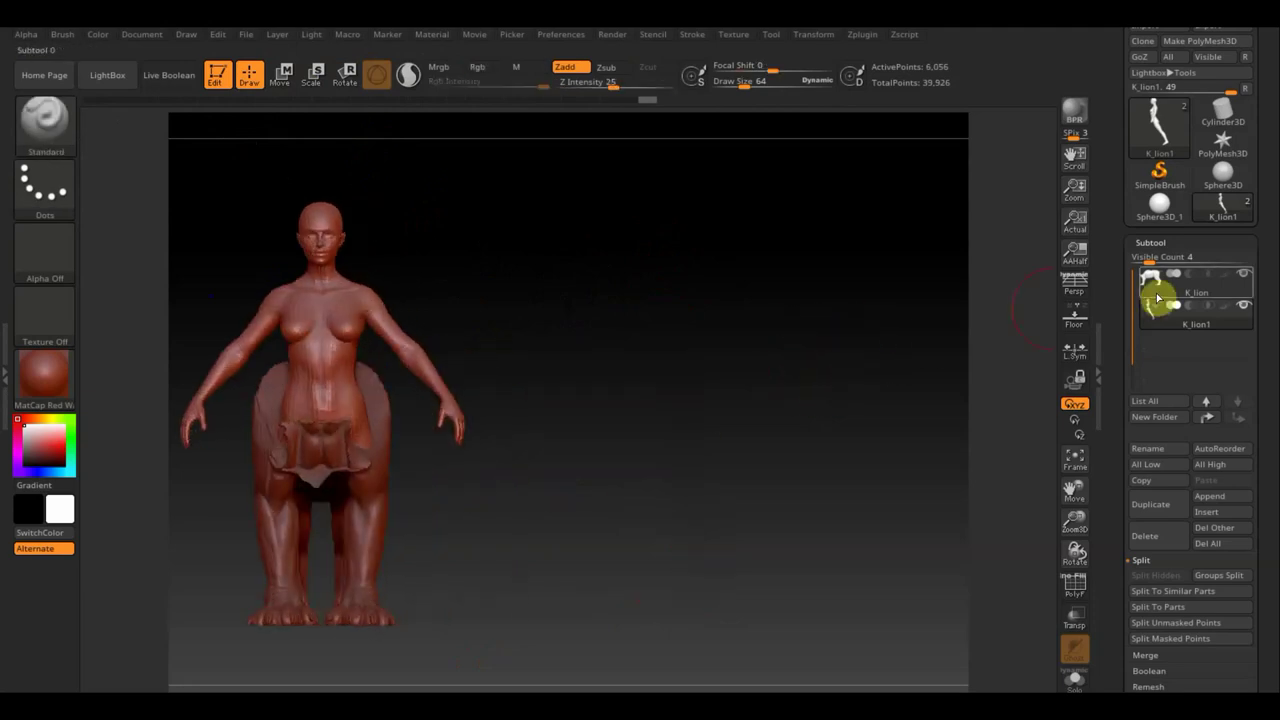
pyautogui.moveTo(721, 386)
pyautogui.mouseDown()
pyautogui.moveTo(706, 406)
pyautogui.moveTo(646, 391)
pyautogui.moveTo(723, 337)
pyautogui.moveTo(686, 403)
pyautogui.moveTo(789, 397)
pyautogui.moveTo(826, 326)
pyautogui.moveTo(820, 340)
pyautogui.mouseUp()
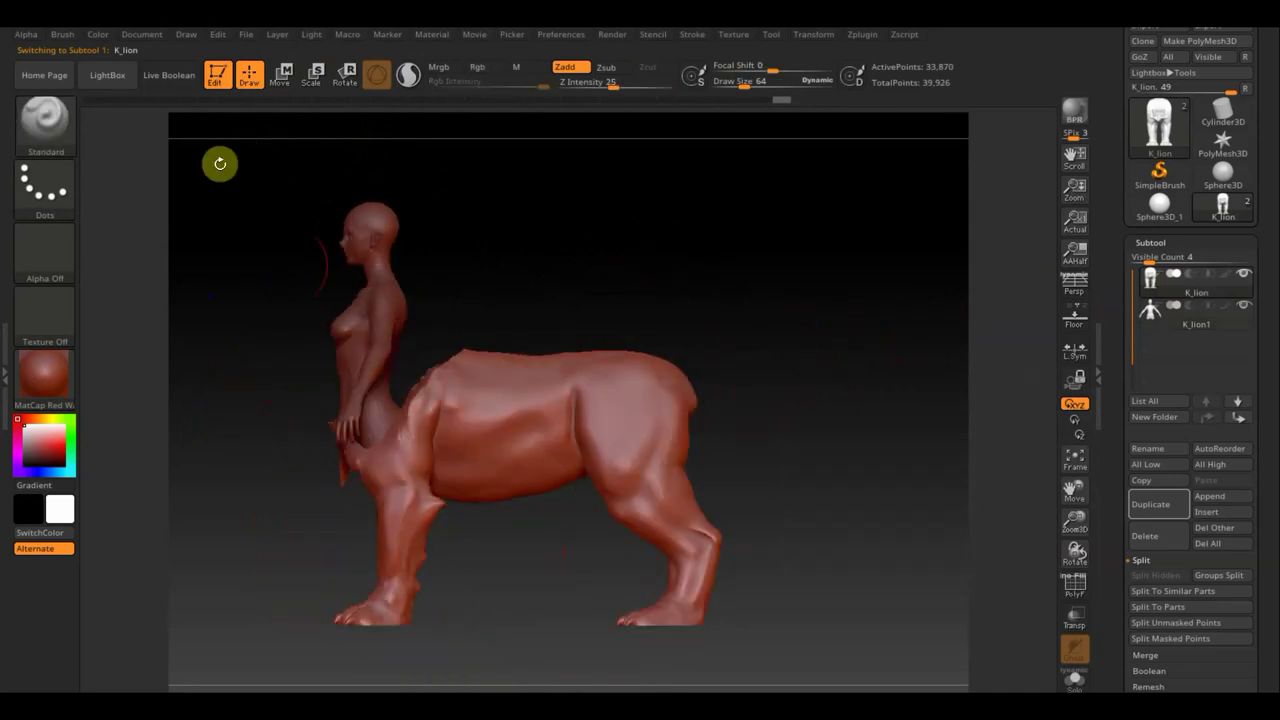
# Rotate the K_lion1 torso upright and raise it slightly on the lion body
pyautogui.click(1147, 322)
pyautogui.click(283, 74)
pyautogui.moveTo(355, 277); pyautogui.dragTo(347, 302)
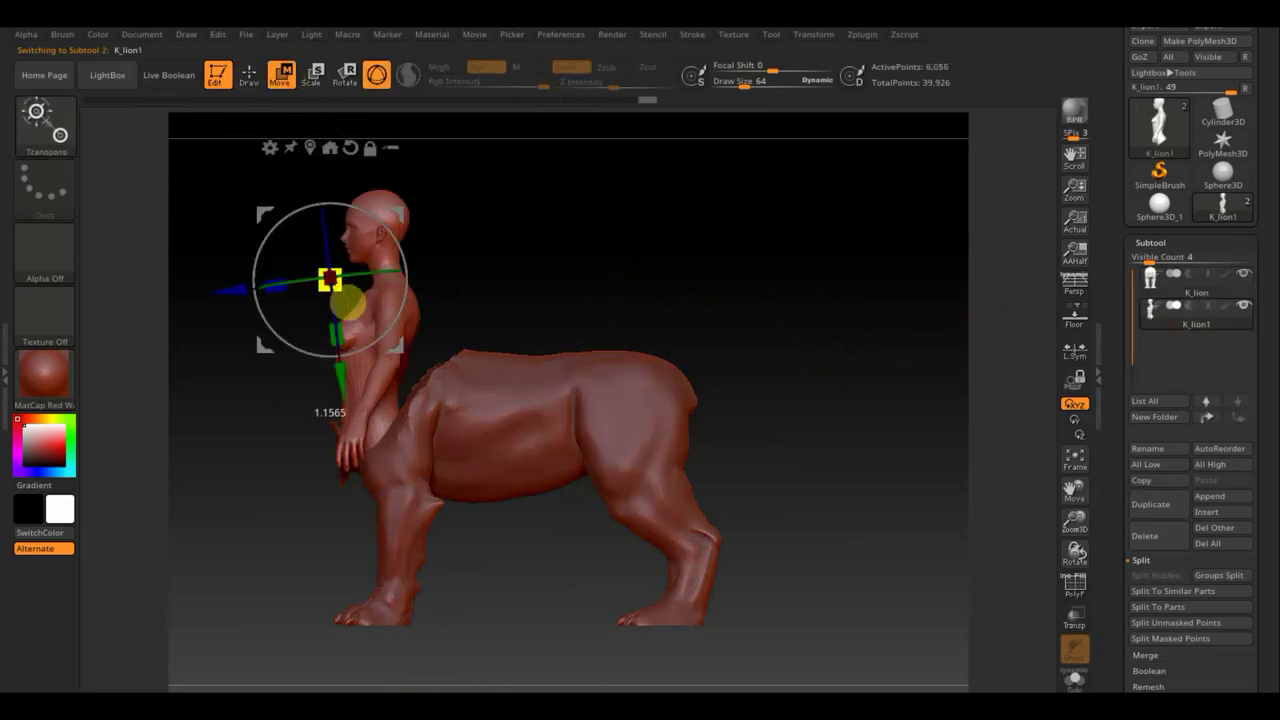
pyautogui.moveTo(340, 385); pyautogui.dragTo(338, 352)
pyautogui.click(249, 74)
pyautogui.moveTo(586, 289)
pyautogui.mouseDown()
pyautogui.moveTo(679, 297)
pyautogui.moveTo(603, 394)
pyautogui.mouseUp()
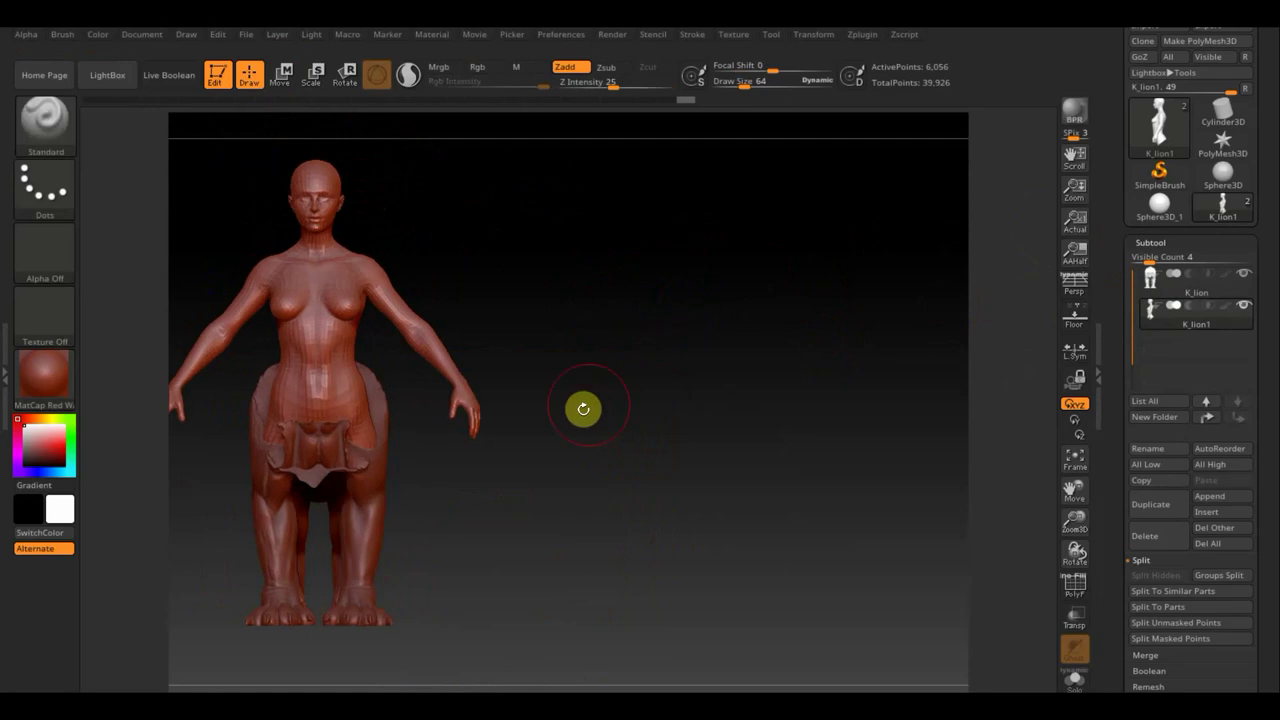
pyautogui.click(1166, 290)
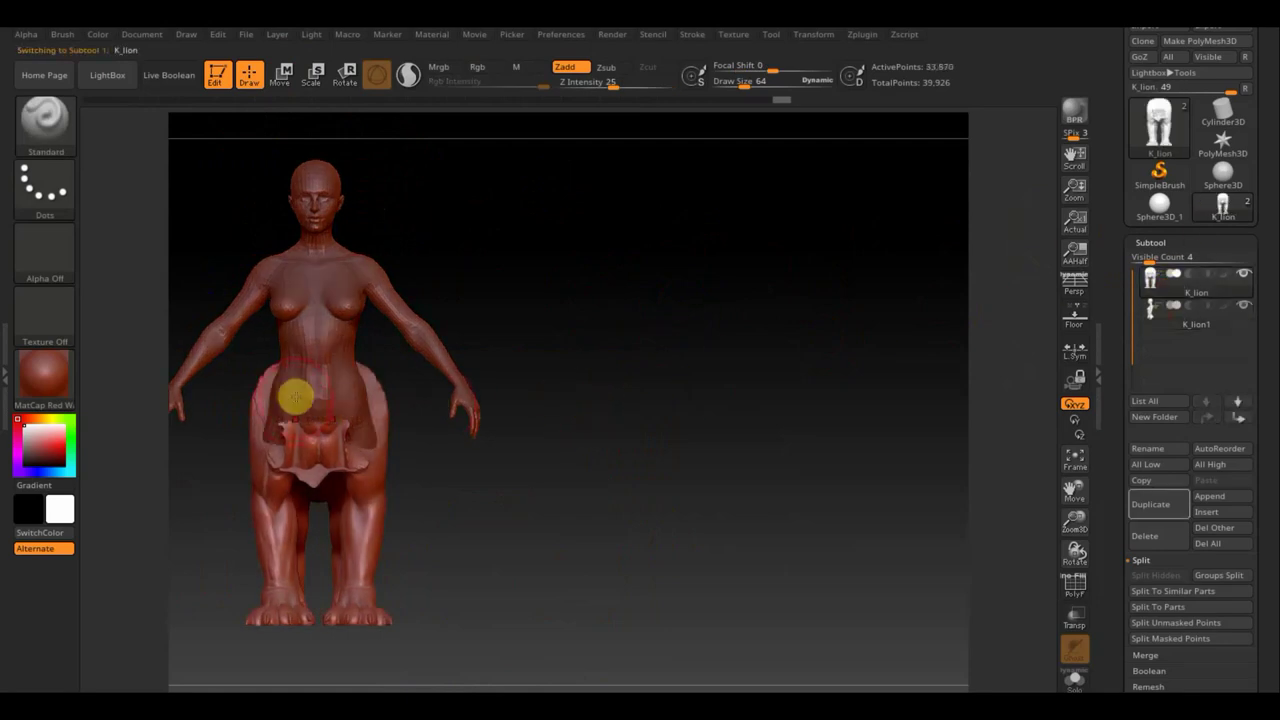
# Pull the lion chest forward against the torso using Move Topological at brush size 151
pyautogui.click(42, 120)
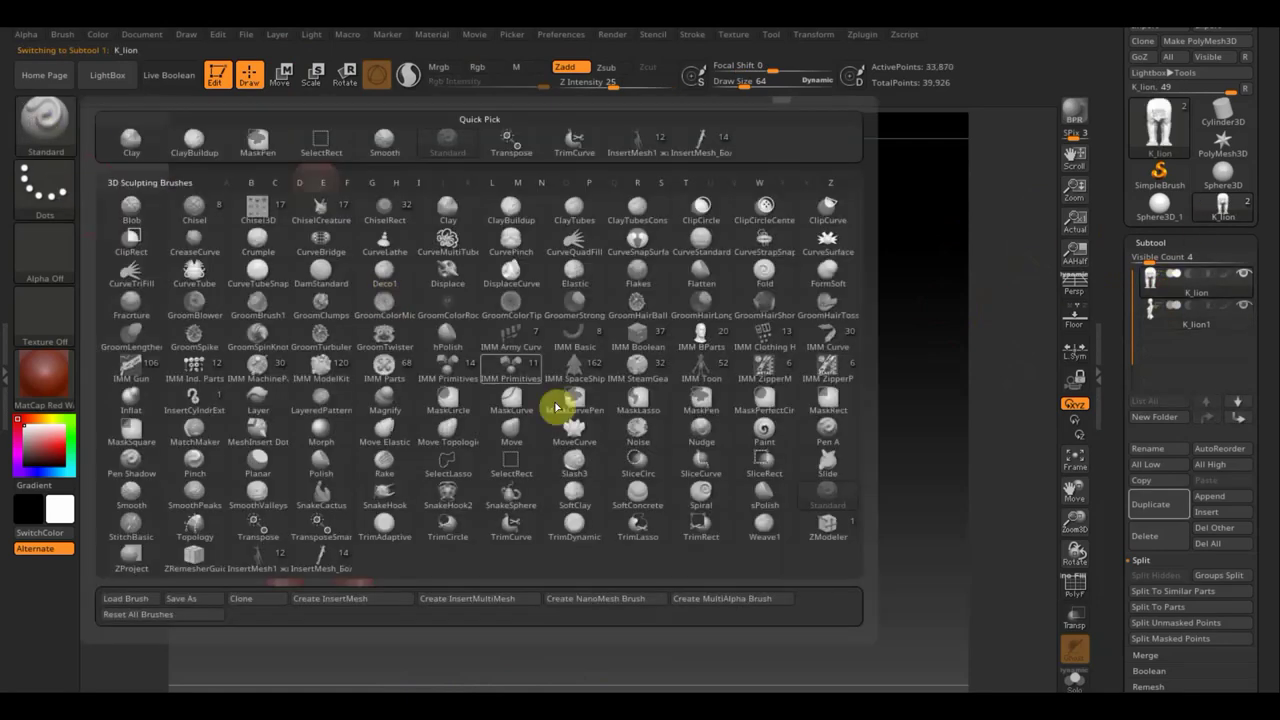
pyautogui.click(448, 428)
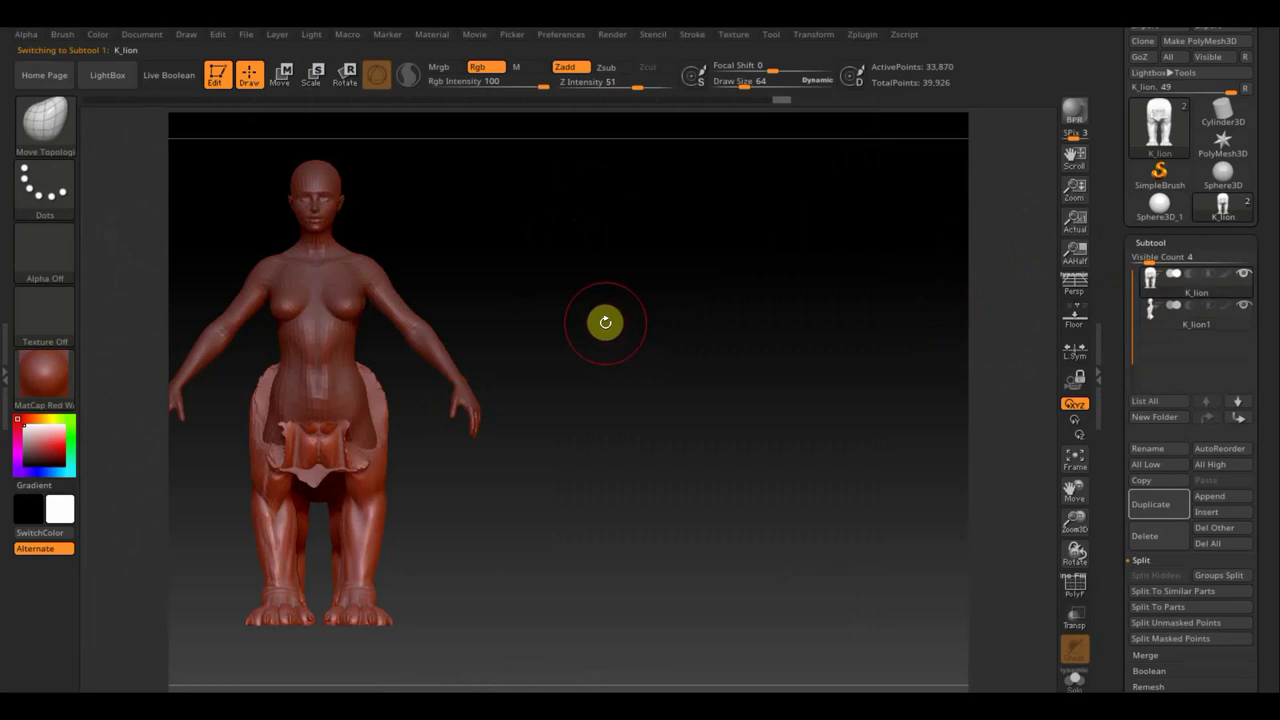
pyautogui.keyDown('alt'); pyautogui.moveTo(607, 322); pyautogui.dragTo(783, 329); pyautogui.keyUp('alt')
pyautogui.moveTo(762, 76); pyautogui.dragTo(757, 80)
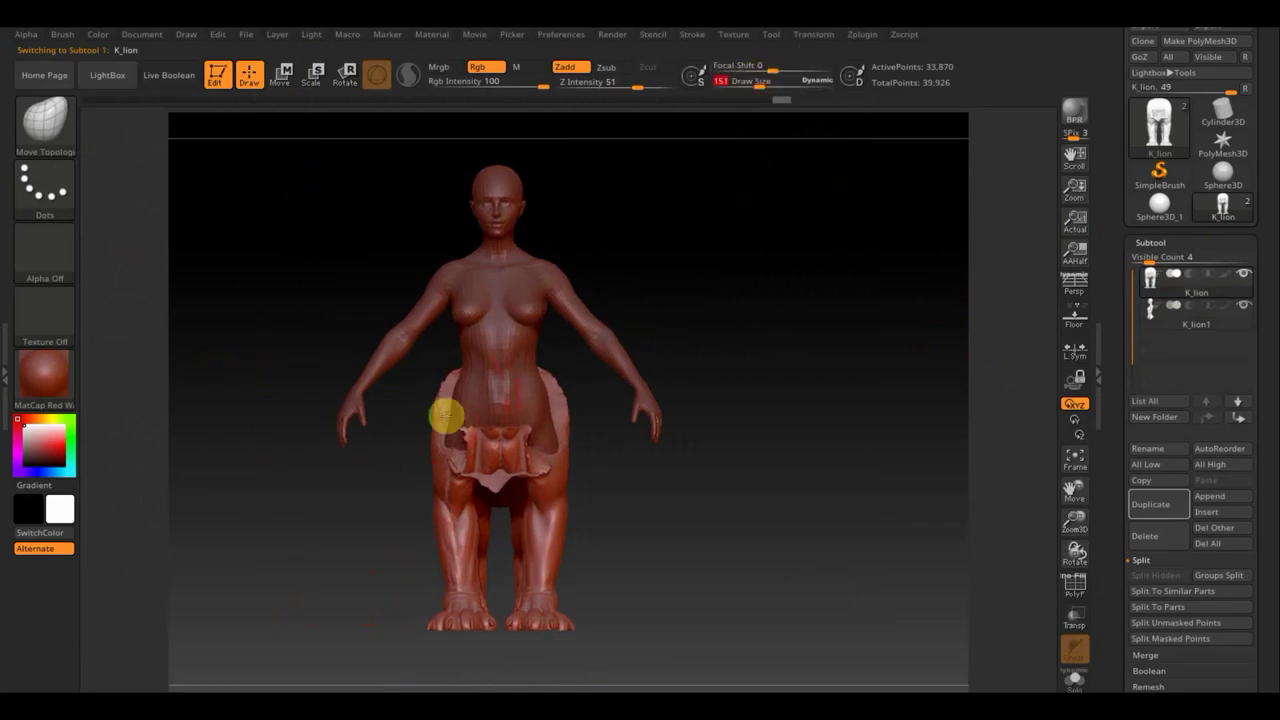
pyautogui.moveTo(657, 454)
pyautogui.mouseDown()
pyautogui.moveTo(589, 471)
pyautogui.moveTo(428, 466)
pyautogui.moveTo(380, 451)
pyautogui.moveTo(399, 440)
pyautogui.mouseUp()
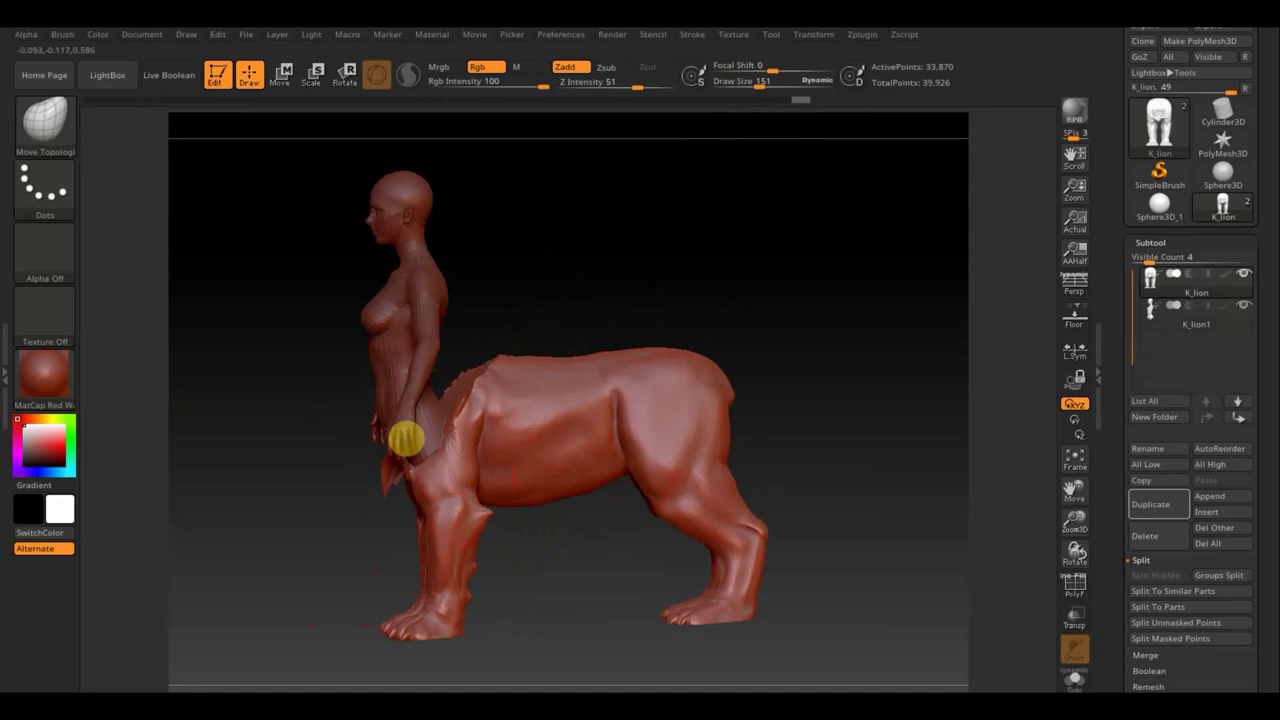
pyautogui.moveTo(517, 391); pyautogui.dragTo(455, 398)
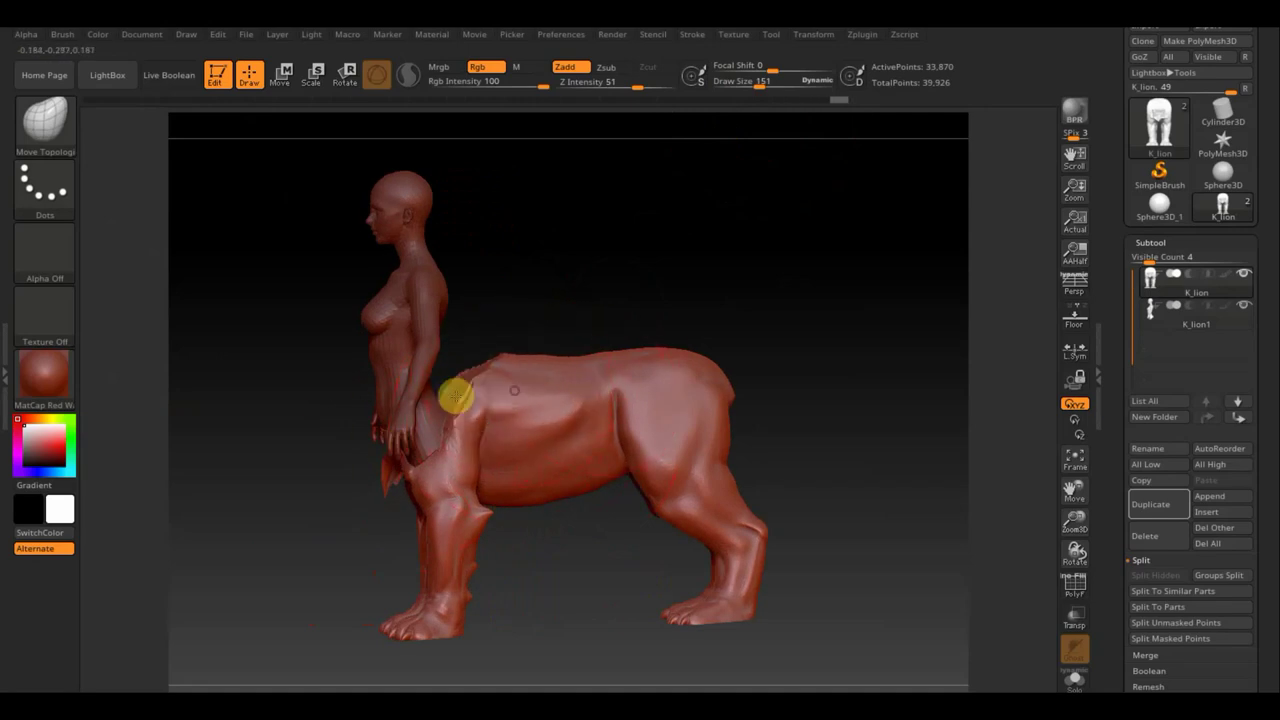
pyautogui.moveTo(569, 281)
pyautogui.mouseDown()
pyautogui.moveTo(606, 283)
pyautogui.moveTo(603, 295)
pyautogui.mouseUp()
pyautogui.press('ctrl')
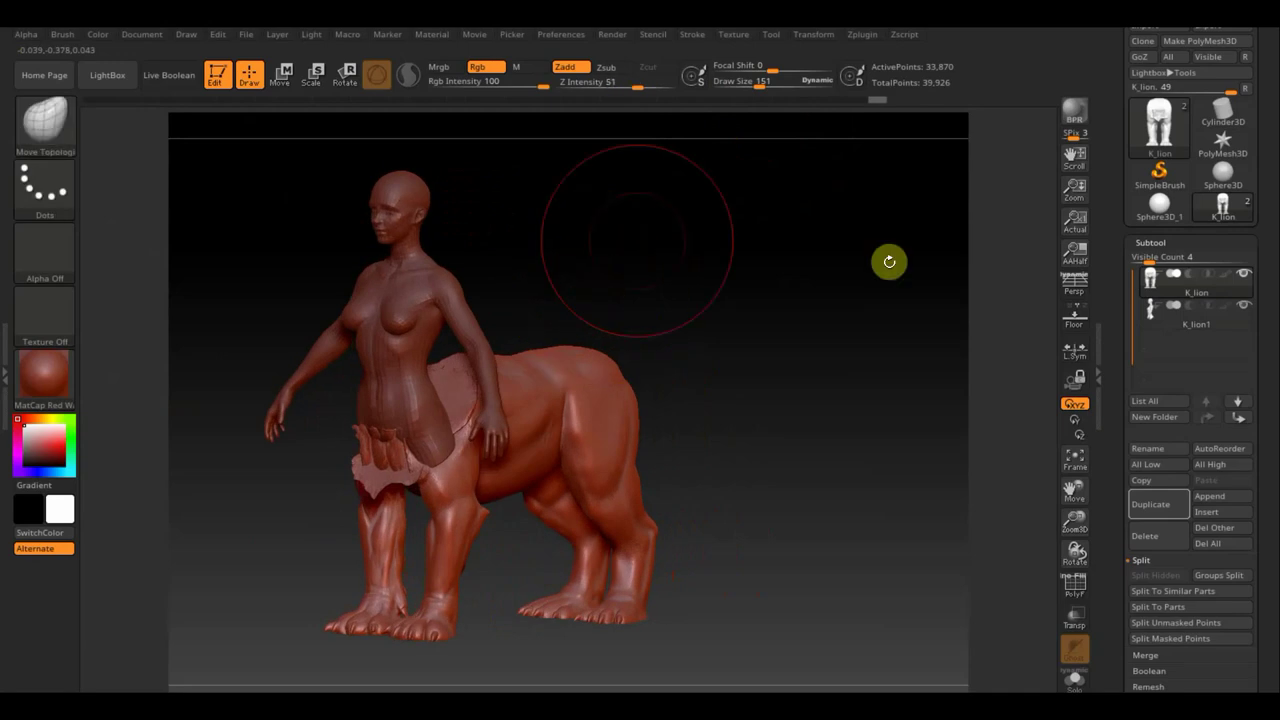
pyautogui.scroll(-3, 1274, 420)
pyautogui.scroll(-2, 1274, 398)
# DynaMesh the lion body at resolution 128
pyautogui.click(1155, 579)
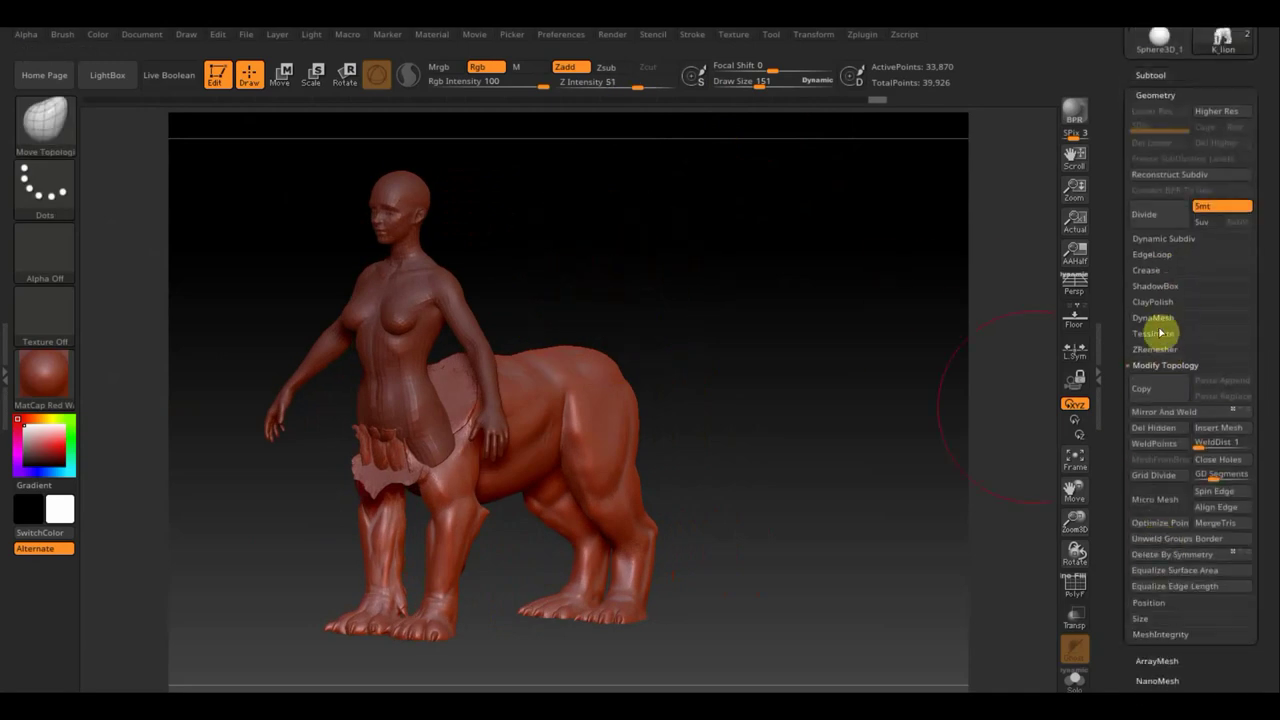
pyautogui.click(1160, 319)
pyautogui.click(1155, 341)
# Smooth the rough joint between the lion's back and the woman's torso
pyautogui.moveTo(914, 380)
pyautogui.keyDown('shift'); pyautogui.mouseDown()
pyautogui.moveTo(886, 380)
pyautogui.moveTo(885, 393)
pyautogui.mouseUp(); pyautogui.keyUp('shift')
pyautogui.moveTo(503, 357)
pyautogui.mouseDown()
pyautogui.moveTo(466, 374)
pyautogui.moveTo(414, 354)
pyautogui.moveTo(409, 368)
pyautogui.moveTo(440, 402)
pyautogui.mouseUp()
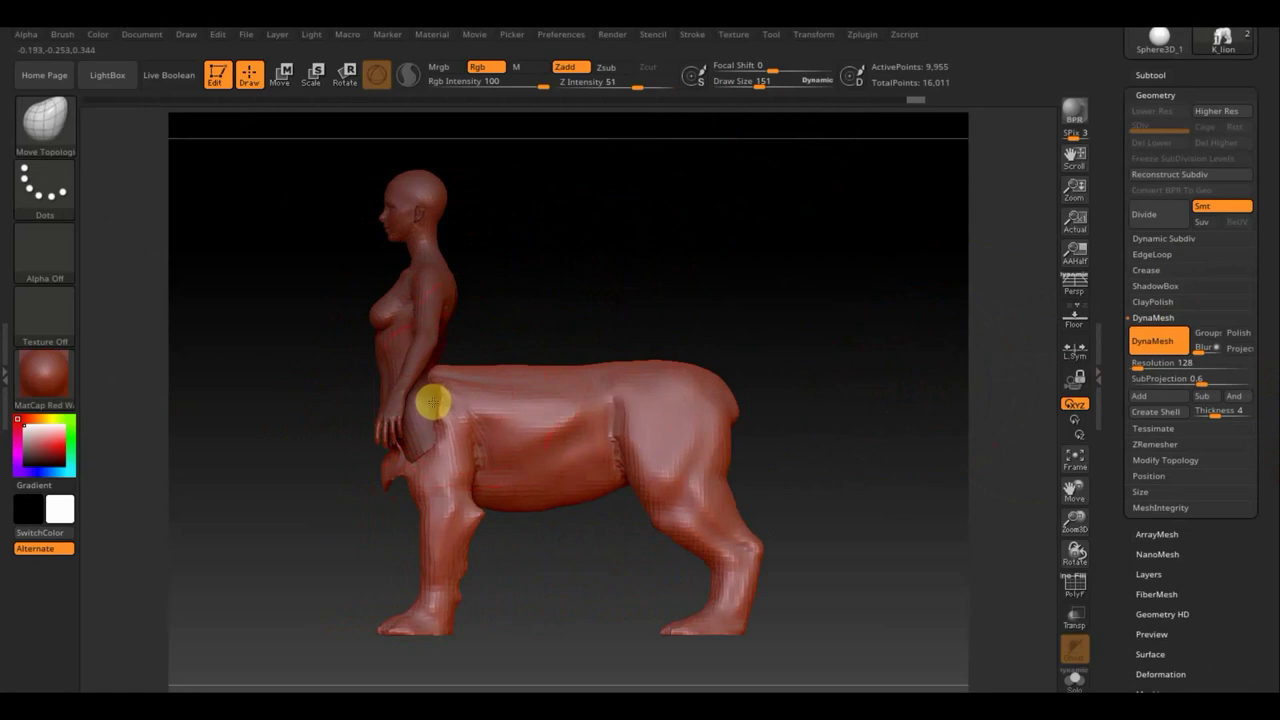
pyautogui.moveTo(546, 320)
pyautogui.mouseDown()
pyautogui.moveTo(491, 346)
pyautogui.moveTo(449, 395)
pyautogui.mouseUp()
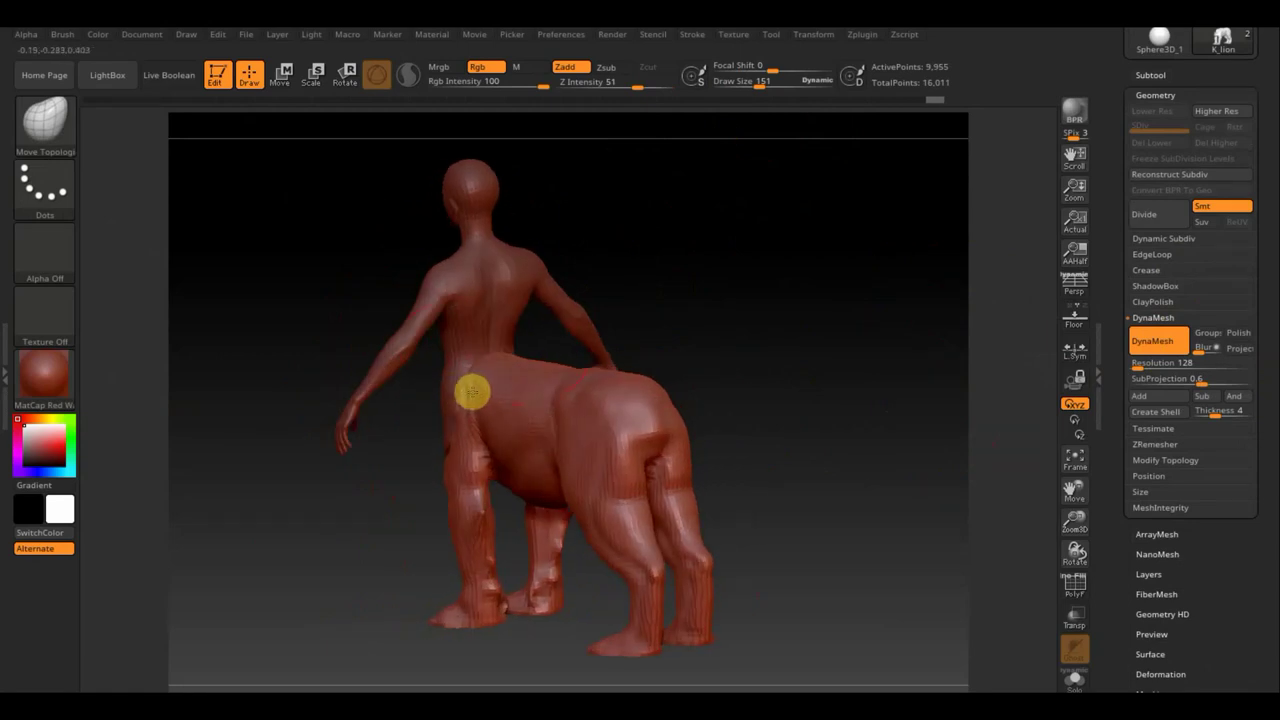
pyautogui.moveTo(603, 334)
pyautogui.keyDown('shift'); pyautogui.mouseDown()
pyautogui.moveTo(820, 309)
pyautogui.moveTo(702, 443)
pyautogui.mouseUp(); pyautogui.keyUp('shift')
# Set brush size to 73 and push the jagged pelvis fragment back into the body
pyautogui.moveTo(758, 82); pyautogui.dragTo(746, 81)
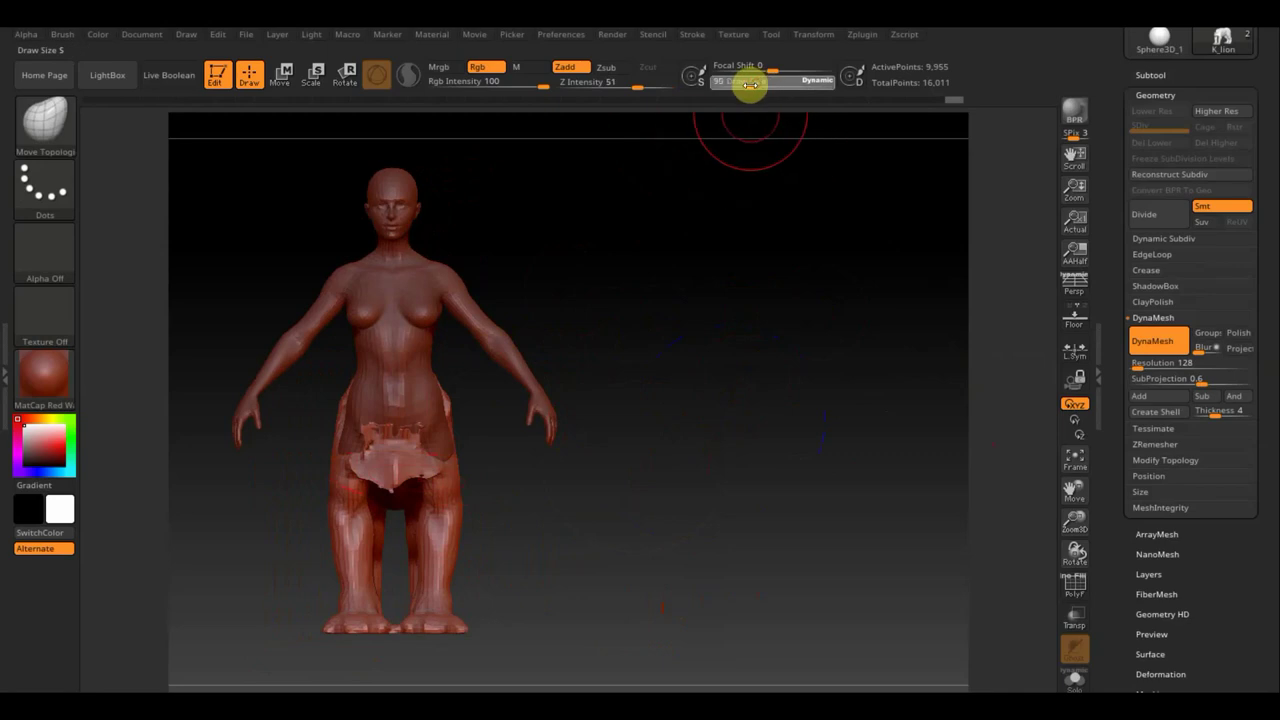
pyautogui.moveTo(405, 450)
pyautogui.mouseDown()
pyautogui.moveTo(386, 457)
pyautogui.moveTo(357, 437)
pyautogui.moveTo(374, 451)
pyautogui.moveTo(362, 463)
pyautogui.mouseUp()
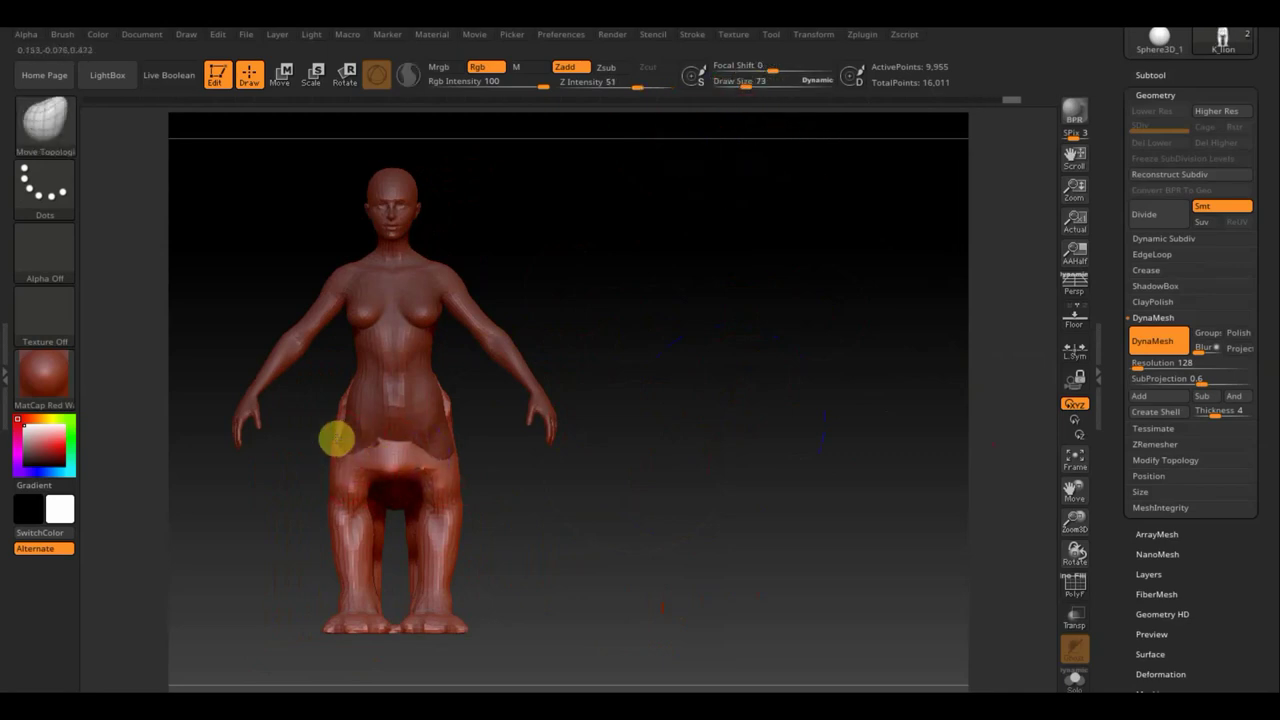
pyautogui.moveTo(494, 457); pyautogui.dragTo(471, 443)
pyautogui.moveTo(563, 443)
pyautogui.mouseDown()
pyautogui.moveTo(738, 461)
pyautogui.moveTo(431, 410)
pyautogui.mouseUp()
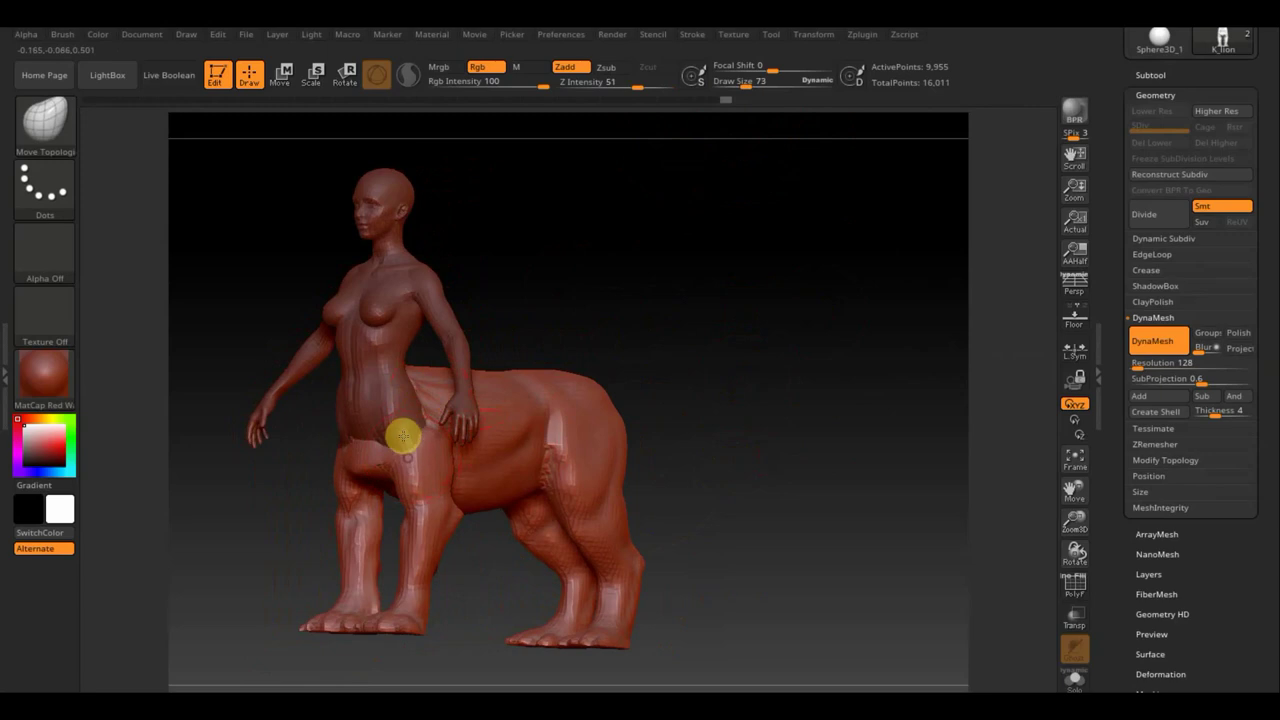
pyautogui.moveTo(698, 350)
pyautogui.mouseDown()
pyautogui.moveTo(666, 343)
pyautogui.moveTo(528, 383)
pyautogui.mouseUp()
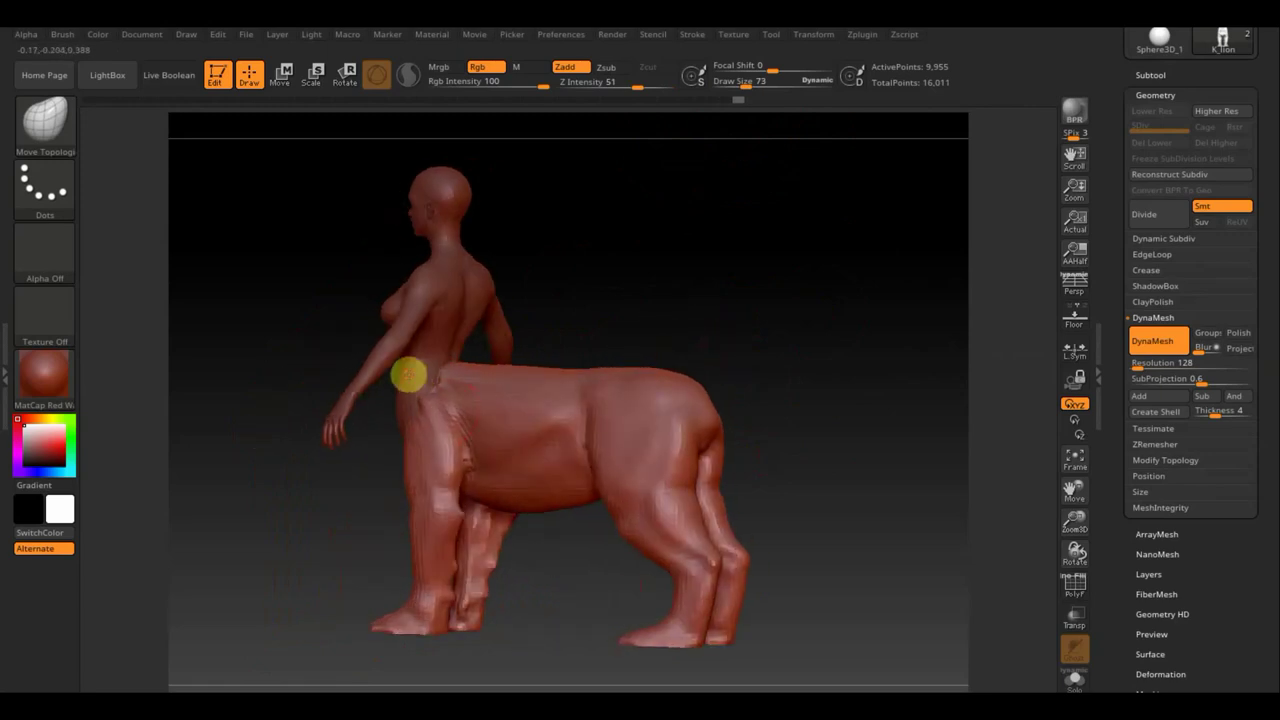
pyautogui.keyDown('shift'); pyautogui.moveTo(642, 309); pyautogui.dragTo(710, 311); pyautogui.keyUp('shift')
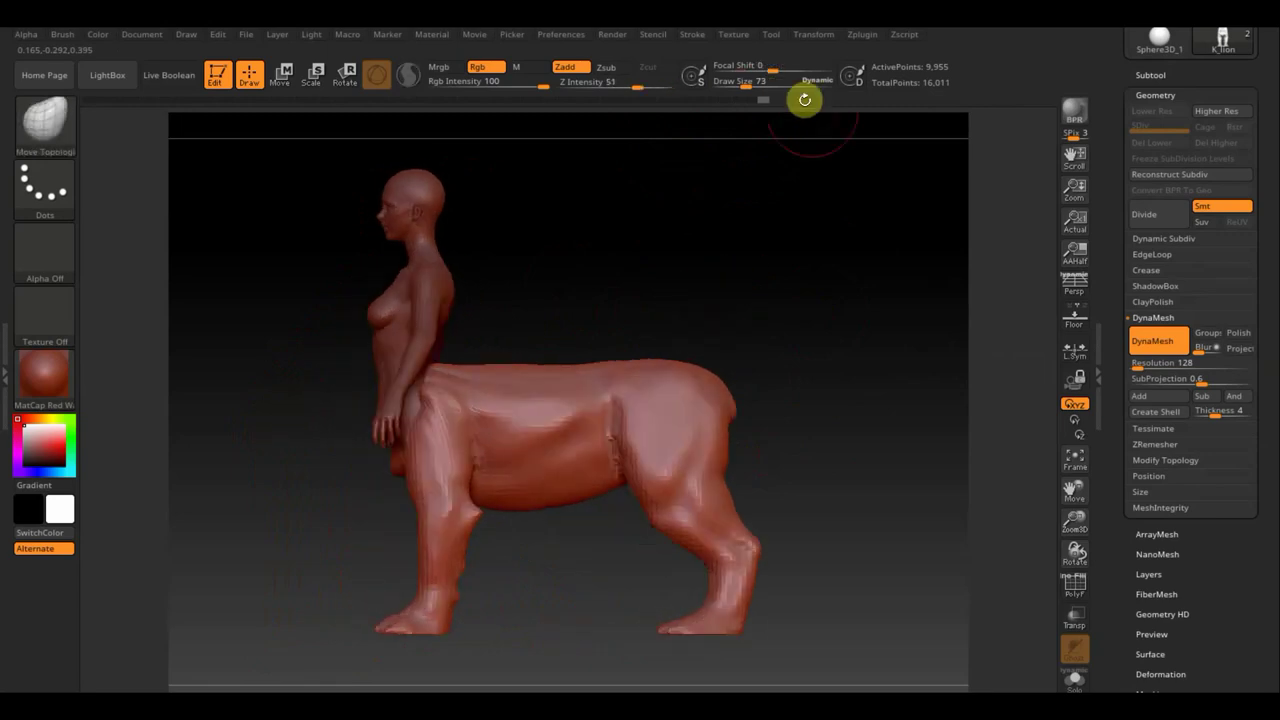
# Enlarge the brush to 163 and pull the lion's rear thigh and belly into shape
pyautogui.moveTo(751, 80); pyautogui.dragTo(760, 80)
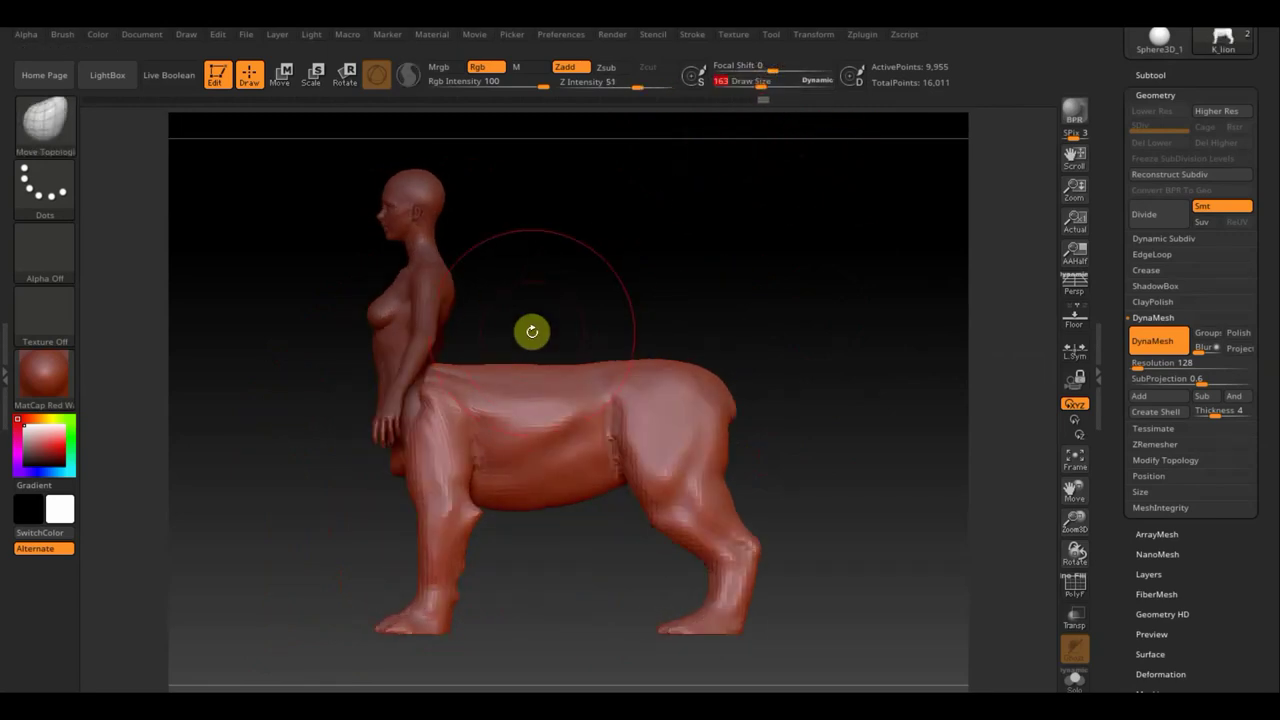
pyautogui.moveTo(520, 398)
pyautogui.mouseDown(button='right')
pyautogui.moveTo(651, 314)
pyautogui.moveTo(617, 366)
pyautogui.mouseUp(button='right')
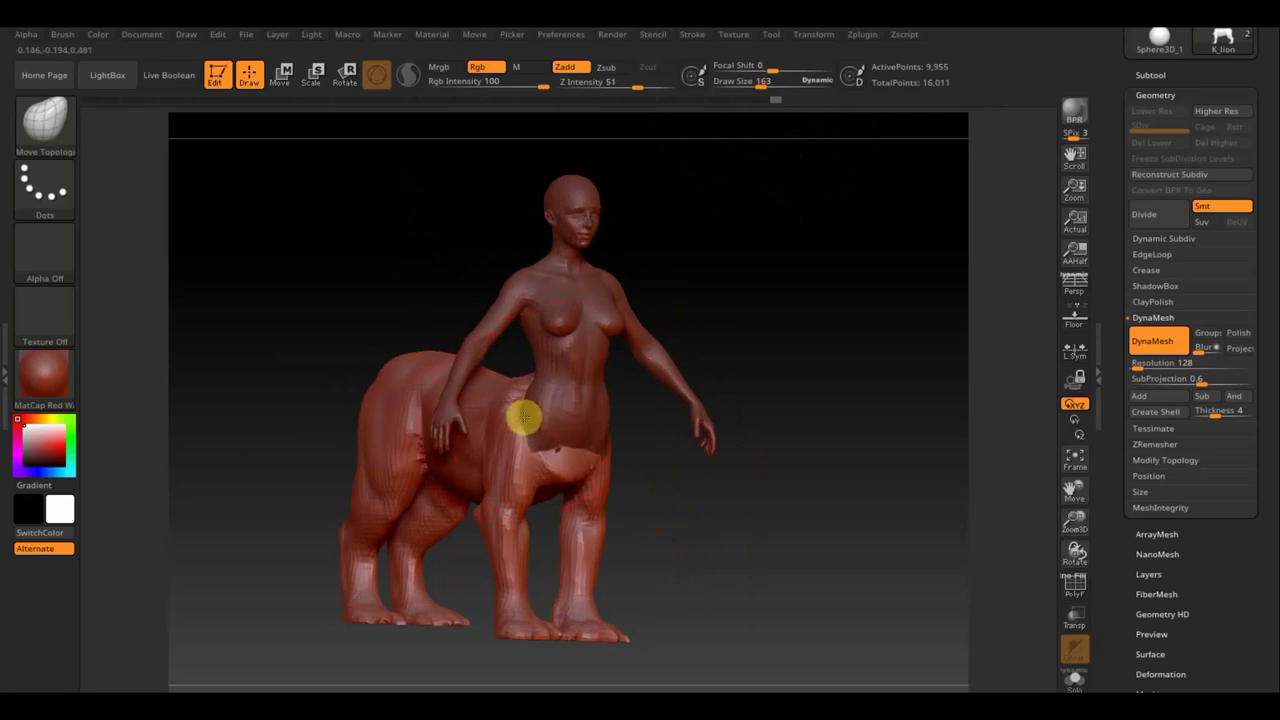
pyautogui.moveTo(860, 417)
pyautogui.mouseDown(button='right')
pyautogui.moveTo(834, 420)
pyautogui.moveTo(889, 423)
pyautogui.moveTo(778, 427)
pyautogui.moveTo(763, 449)
pyautogui.mouseUp(button='right')
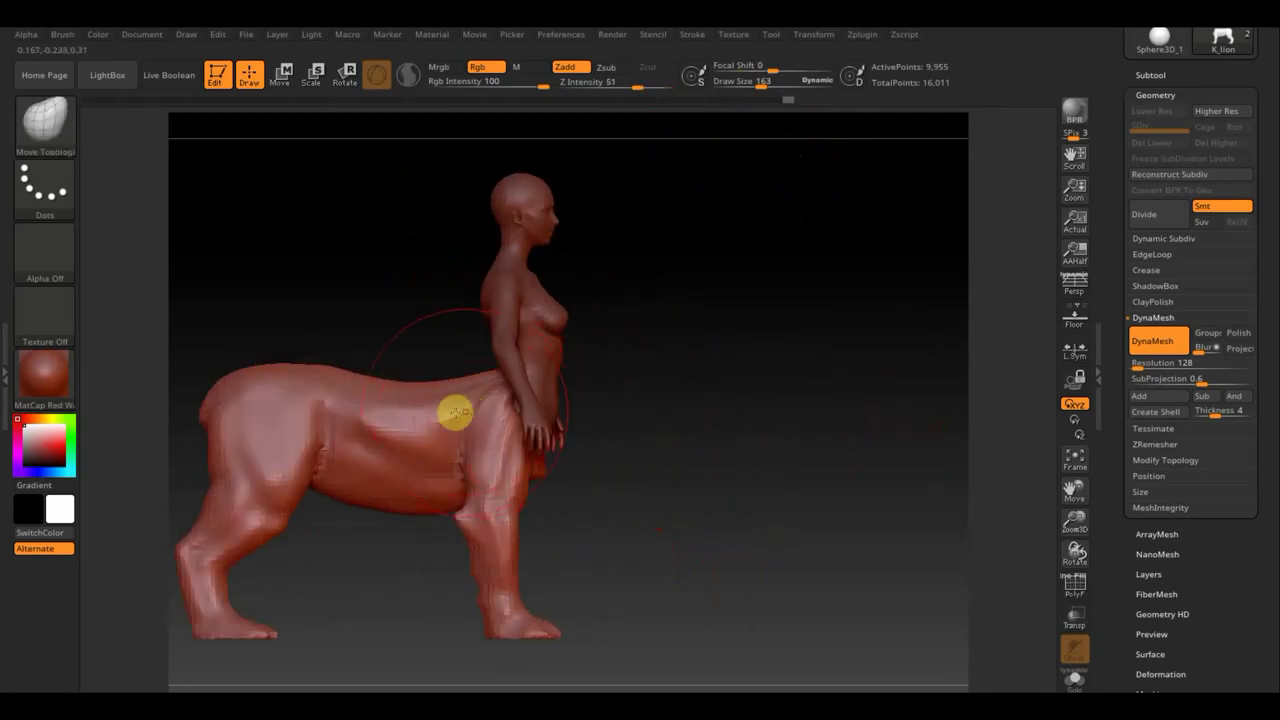
pyautogui.moveTo(683, 467); pyautogui.dragTo(540, 461, button='right')
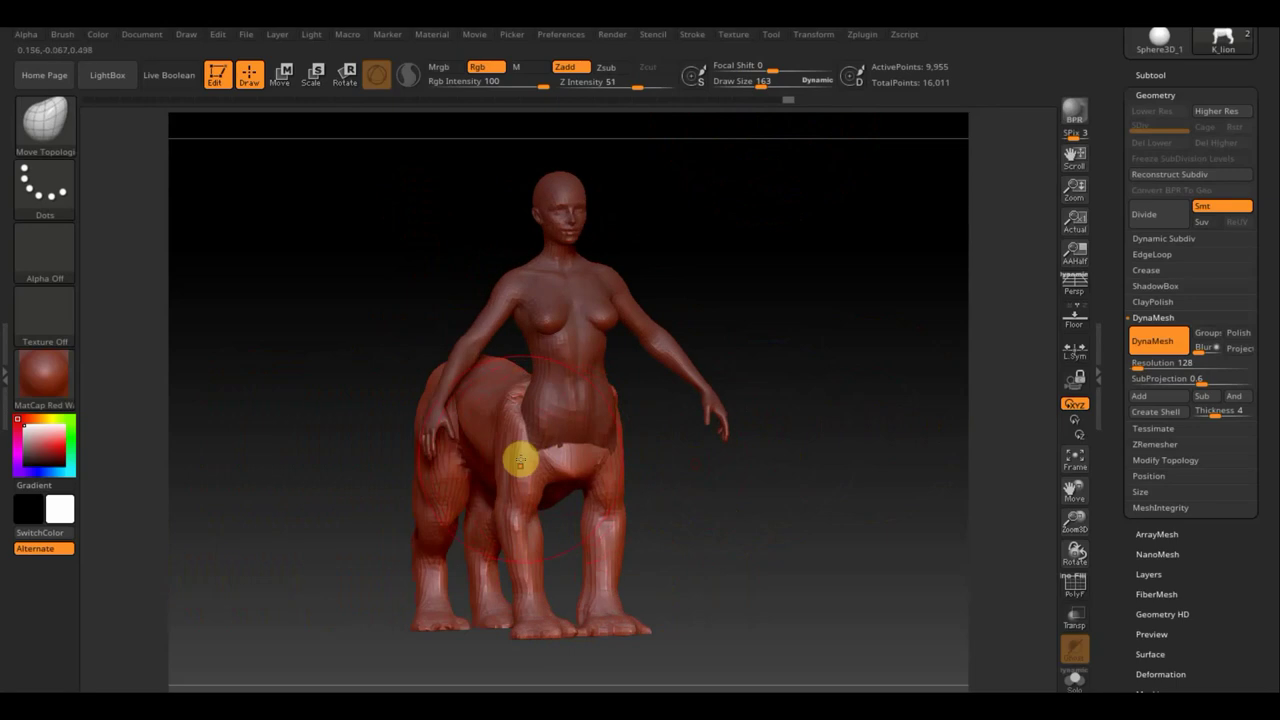
pyautogui.moveTo(697, 460)
pyautogui.mouseDown(button='right')
pyautogui.moveTo(789, 474)
pyautogui.moveTo(645, 469)
pyautogui.moveTo(643, 480)
pyautogui.mouseUp(button='right')
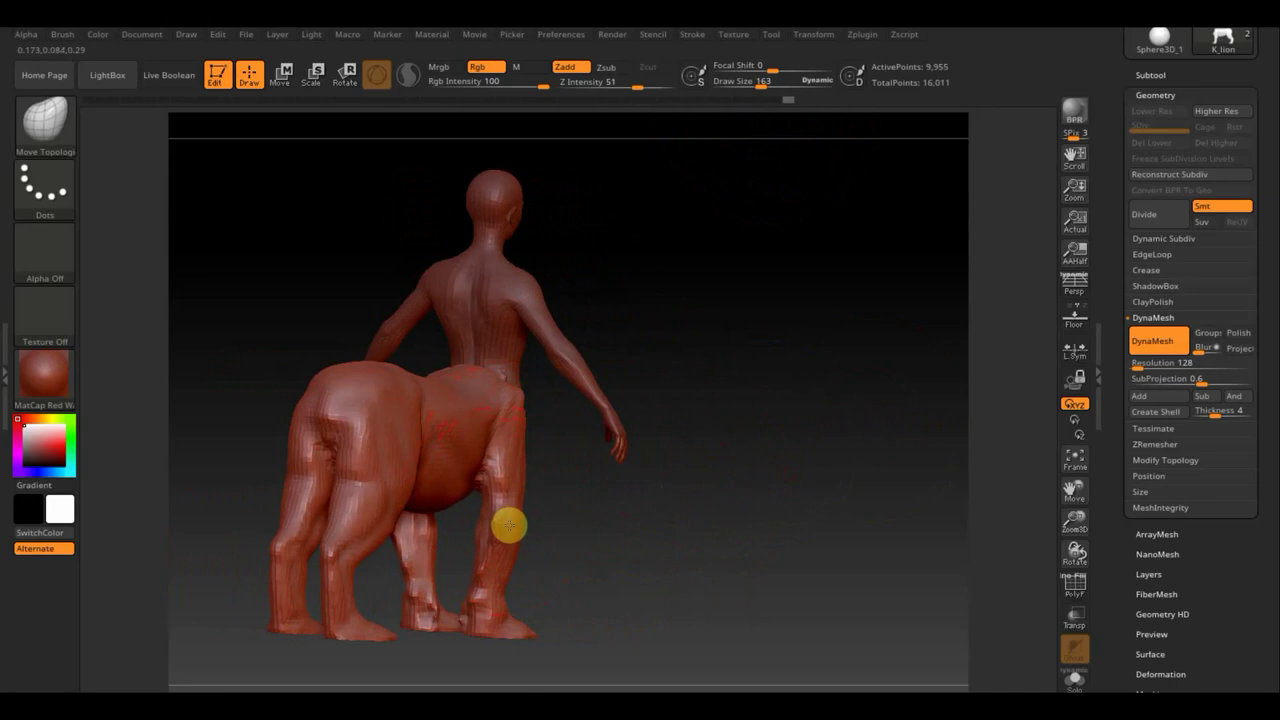
pyautogui.moveTo(526, 434)
pyautogui.mouseDown()
pyautogui.moveTo(467, 462)
pyautogui.moveTo(396, 428)
pyautogui.mouseUp()
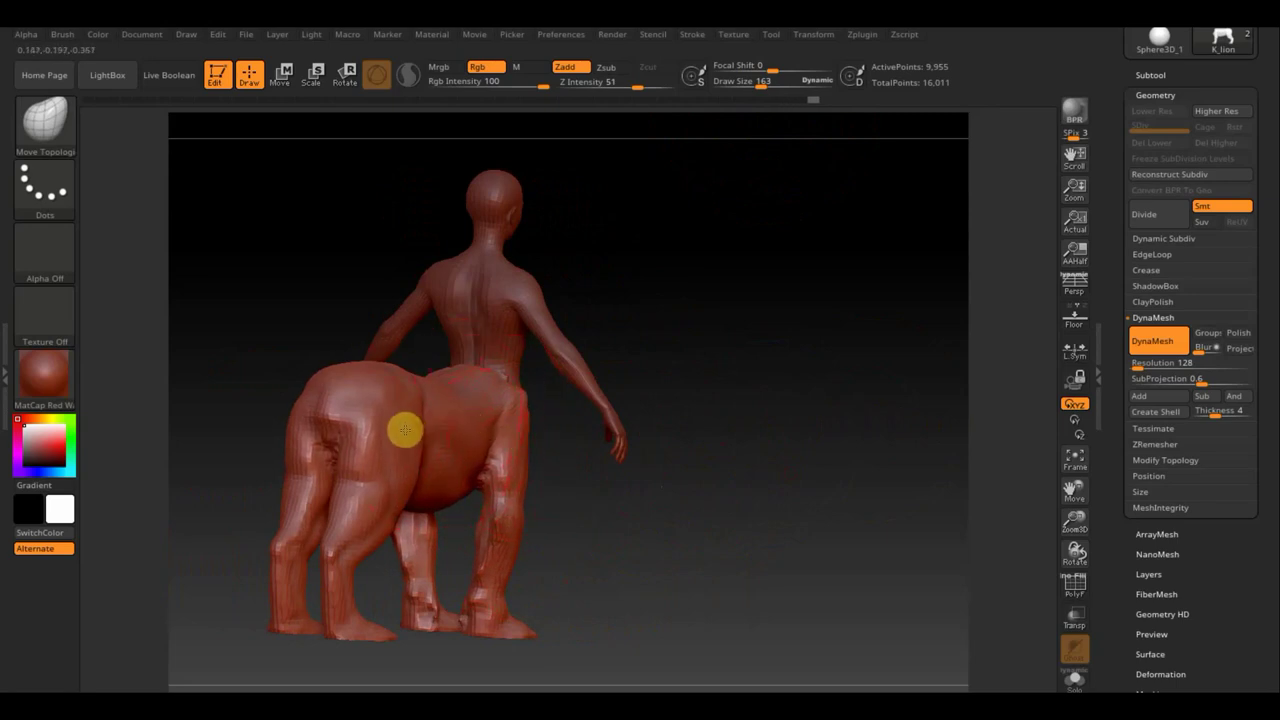
# Lower the brush size to 99 and inspect the centaur from top, back, front and side
pyautogui.moveTo(720, 563)
pyautogui.mouseDown()
pyautogui.moveTo(628, 492)
pyautogui.moveTo(631, 477)
pyautogui.mouseUp()
pyautogui.moveTo(760, 83); pyautogui.dragTo(751, 85)
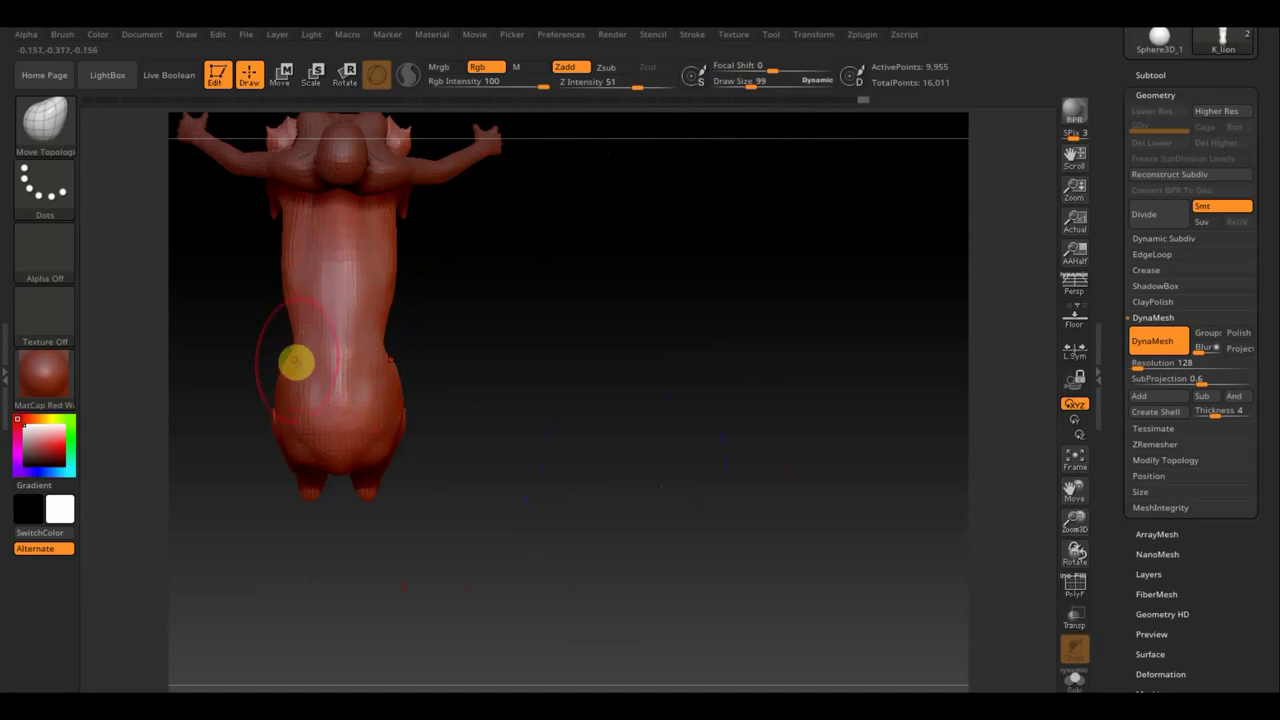
pyautogui.moveTo(508, 351)
pyautogui.mouseDown()
pyautogui.moveTo(597, 291)
pyautogui.moveTo(447, 333)
pyautogui.mouseUp()
pyautogui.moveTo(642, 366)
pyautogui.mouseDown()
pyautogui.moveTo(580, 394)
pyautogui.moveTo(646, 366)
pyautogui.moveTo(757, 357)
pyautogui.mouseUp()
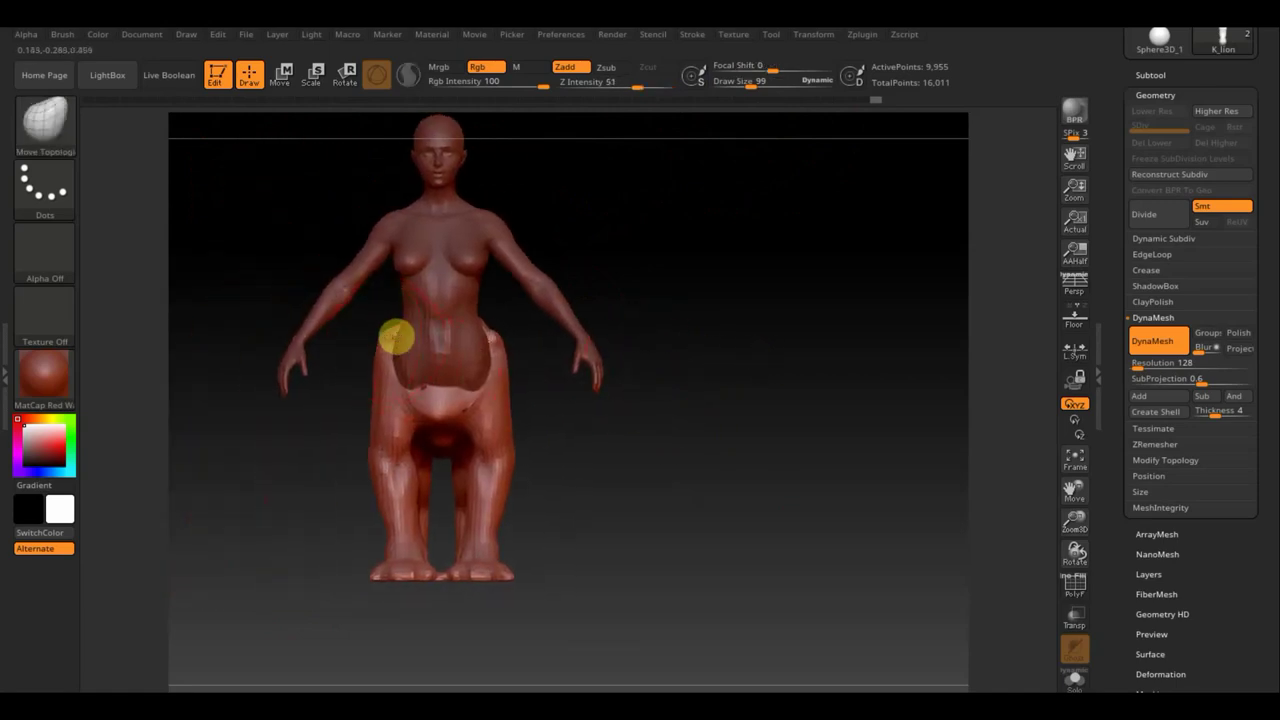
pyautogui.moveTo(786, 349)
pyautogui.mouseDown()
pyautogui.moveTo(763, 360)
pyautogui.moveTo(709, 349)
pyautogui.mouseUp()
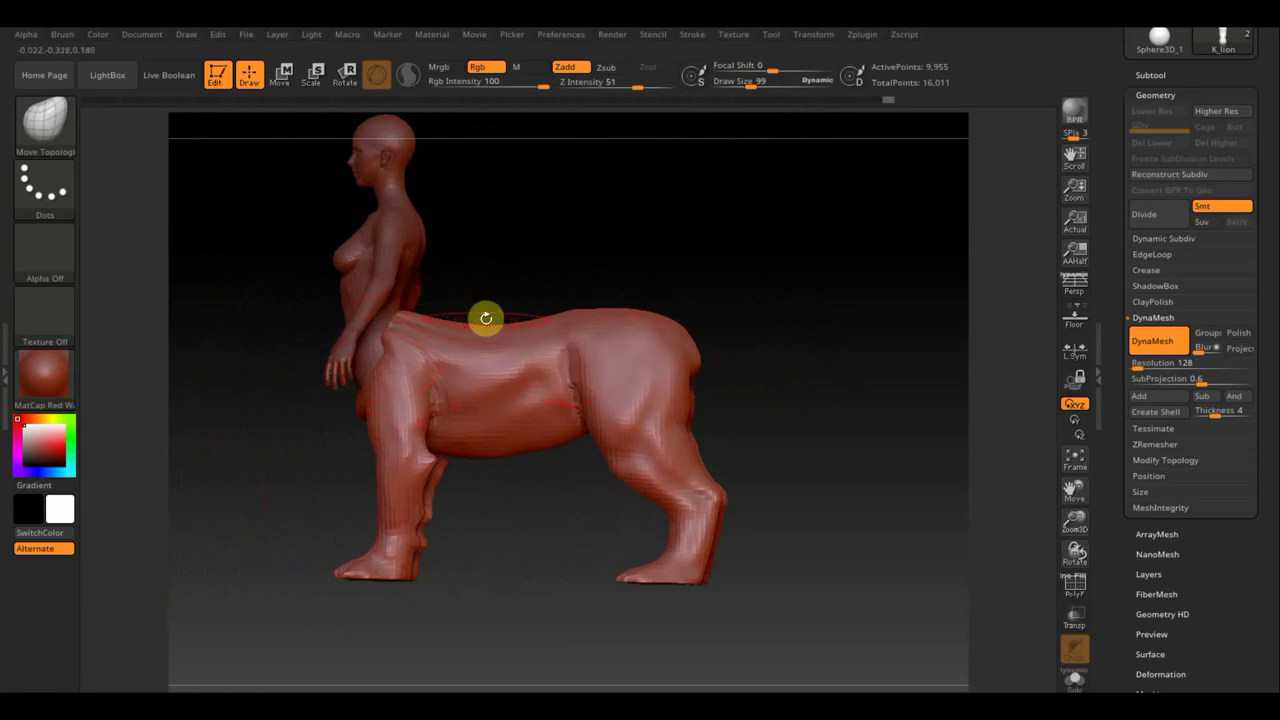
pyautogui.moveTo(814, 366)
pyautogui.mouseDown()
pyautogui.moveTo(897, 383)
pyautogui.moveTo(834, 375)
pyautogui.moveTo(823, 397)
pyautogui.mouseUp()
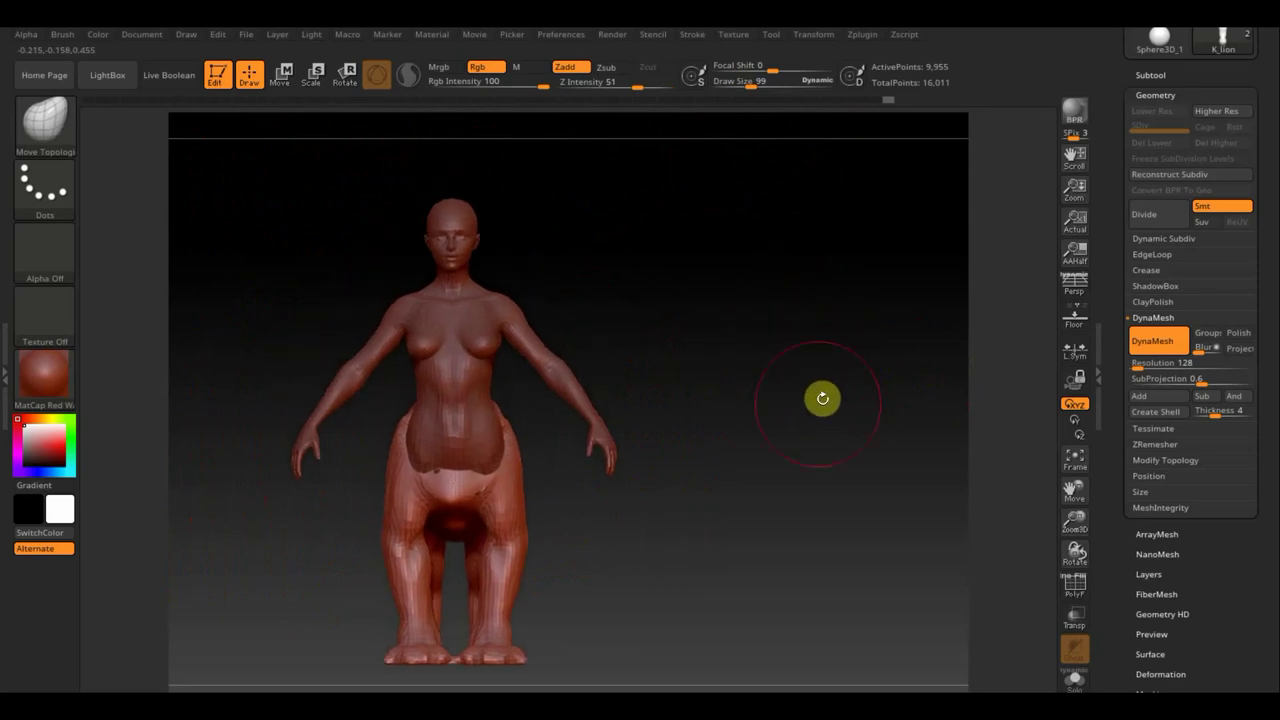
# Select the K_lion1 subtool, shrink the brush to 45, and inspect it from several angles
pyautogui.click(1150, 75)
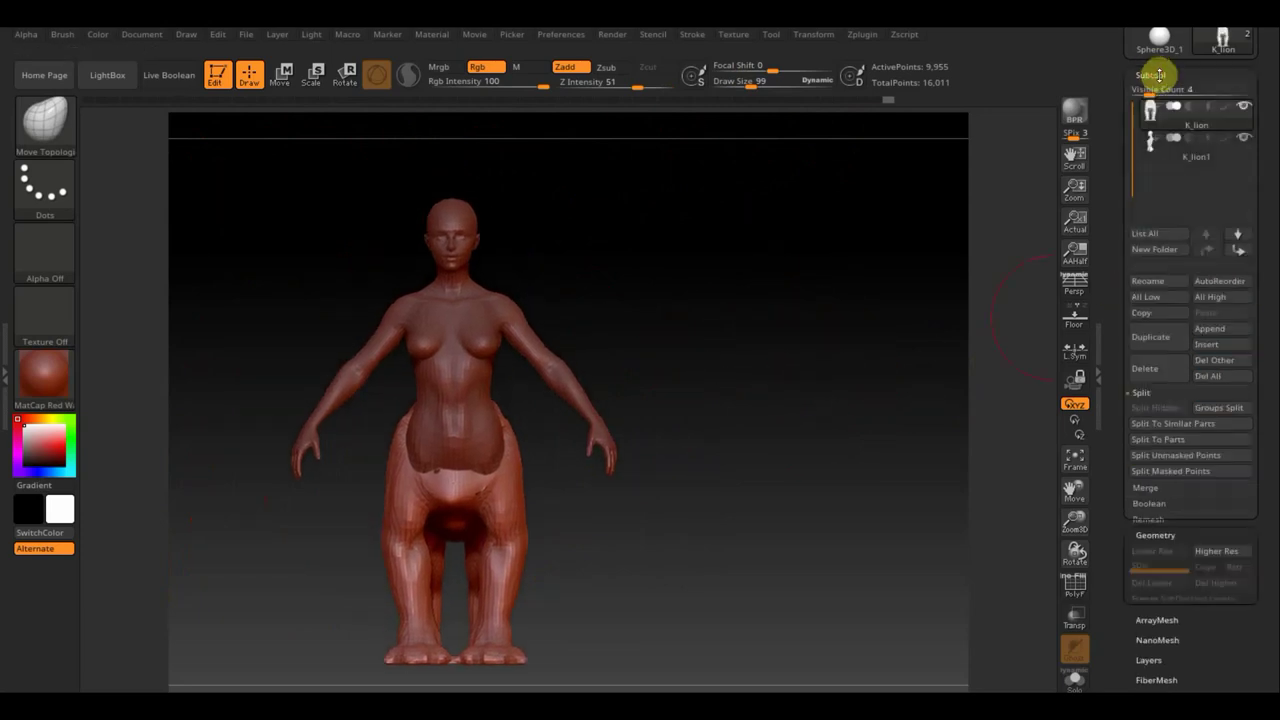
pyautogui.click(1157, 150)
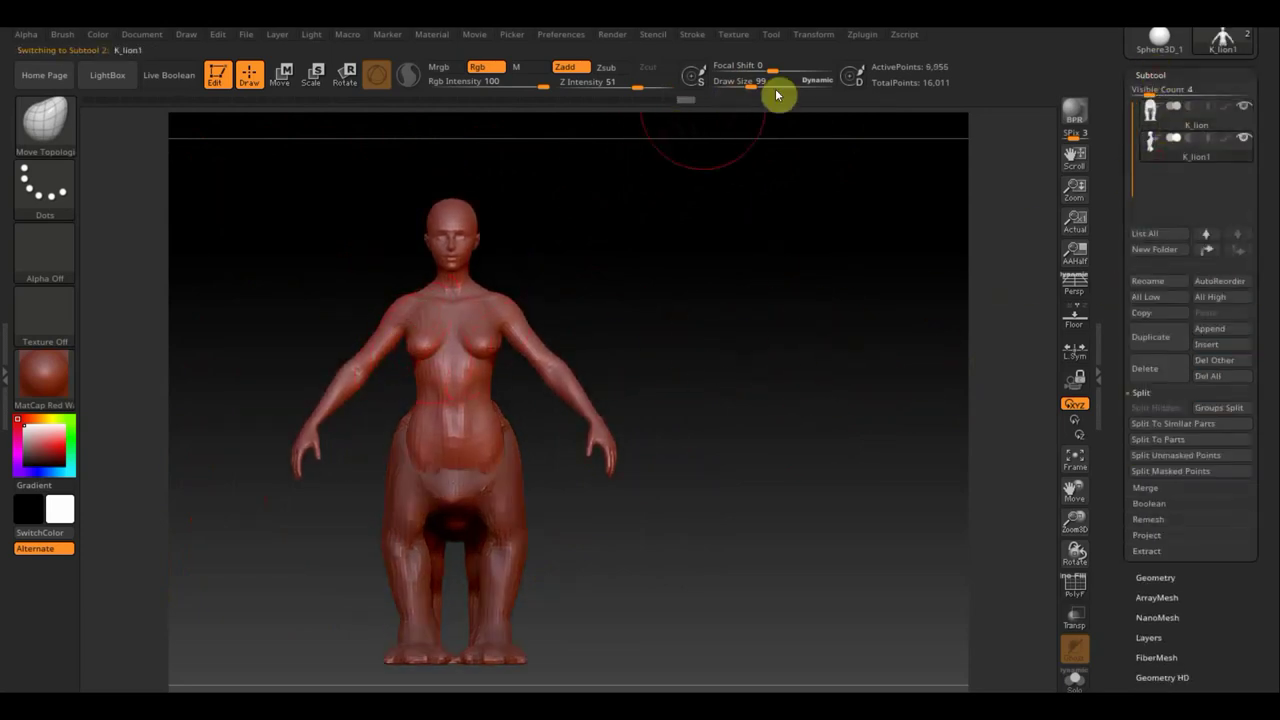
pyautogui.moveTo(752, 83); pyautogui.dragTo(736, 83)
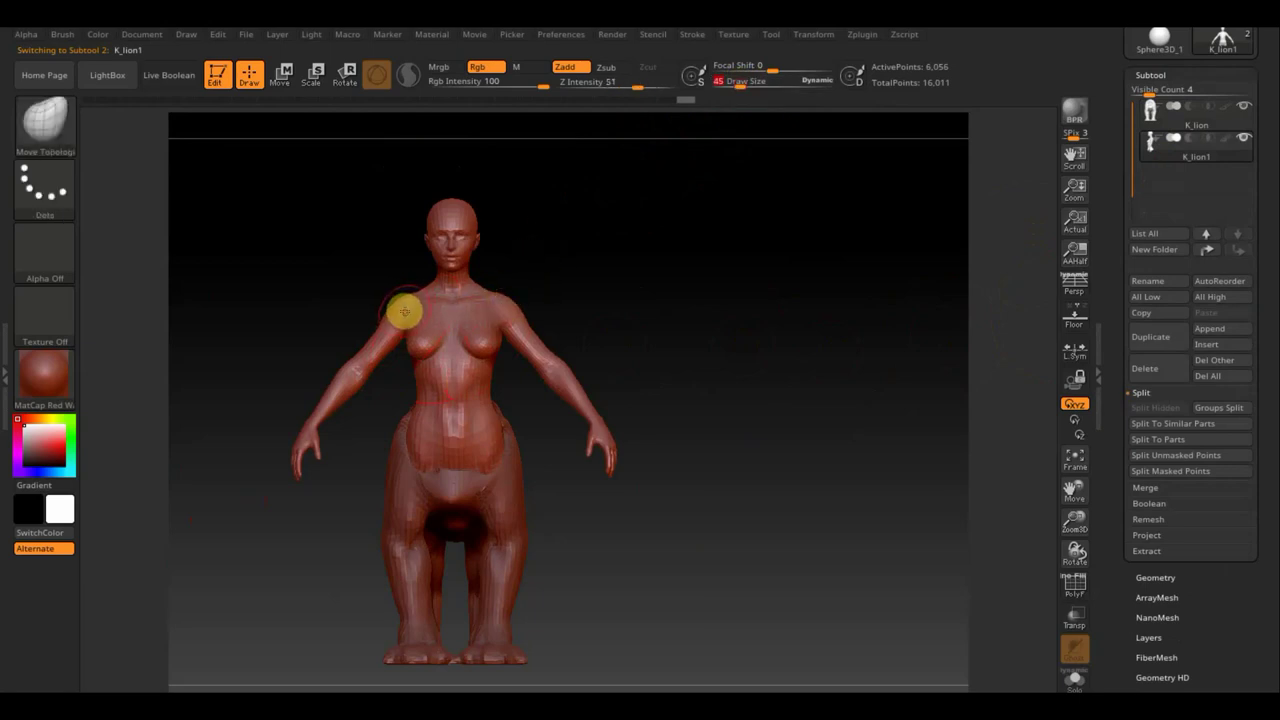
pyautogui.press('ctrl')
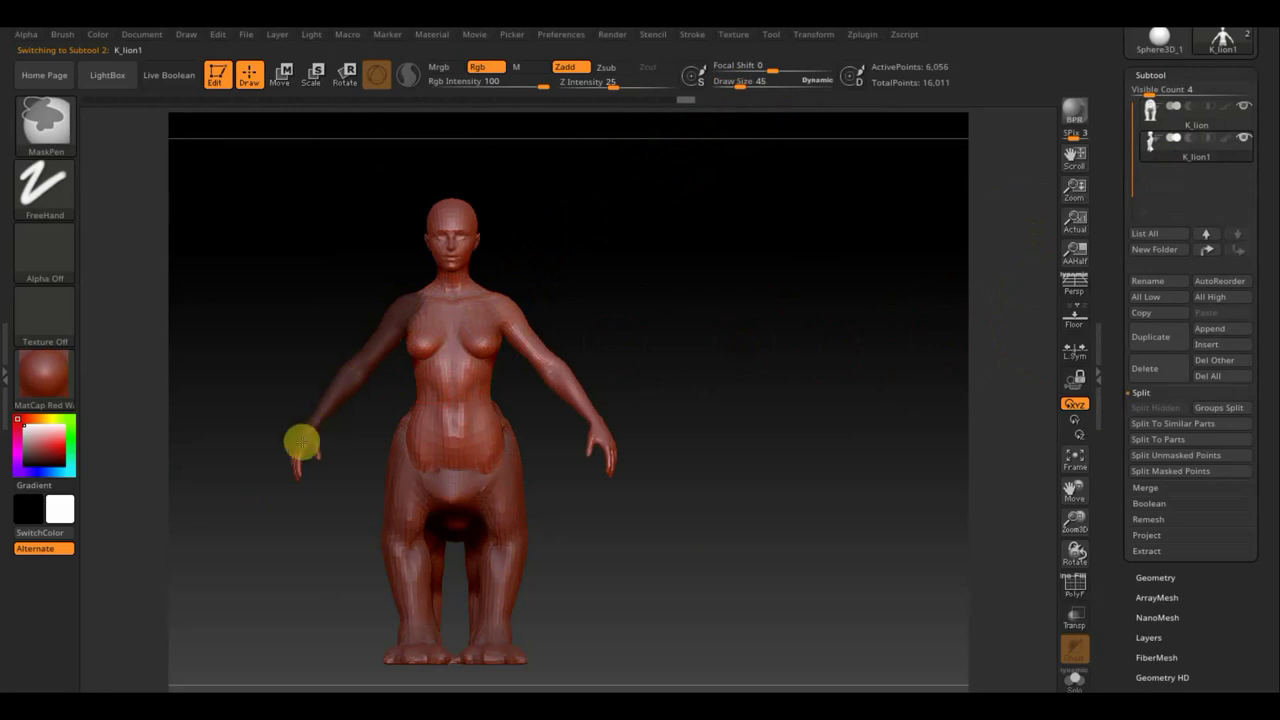
pyautogui.moveTo(272, 405)
pyautogui.mouseDown()
pyautogui.moveTo(340, 363)
pyautogui.moveTo(386, 363)
pyautogui.moveTo(396, 312)
pyautogui.mouseUp()
pyautogui.moveTo(502, 485)
pyautogui.mouseDown()
pyautogui.moveTo(400, 457)
pyautogui.moveTo(503, 389)
pyautogui.mouseUp()
pyautogui.moveTo(680, 283); pyautogui.dragTo(592, 304)
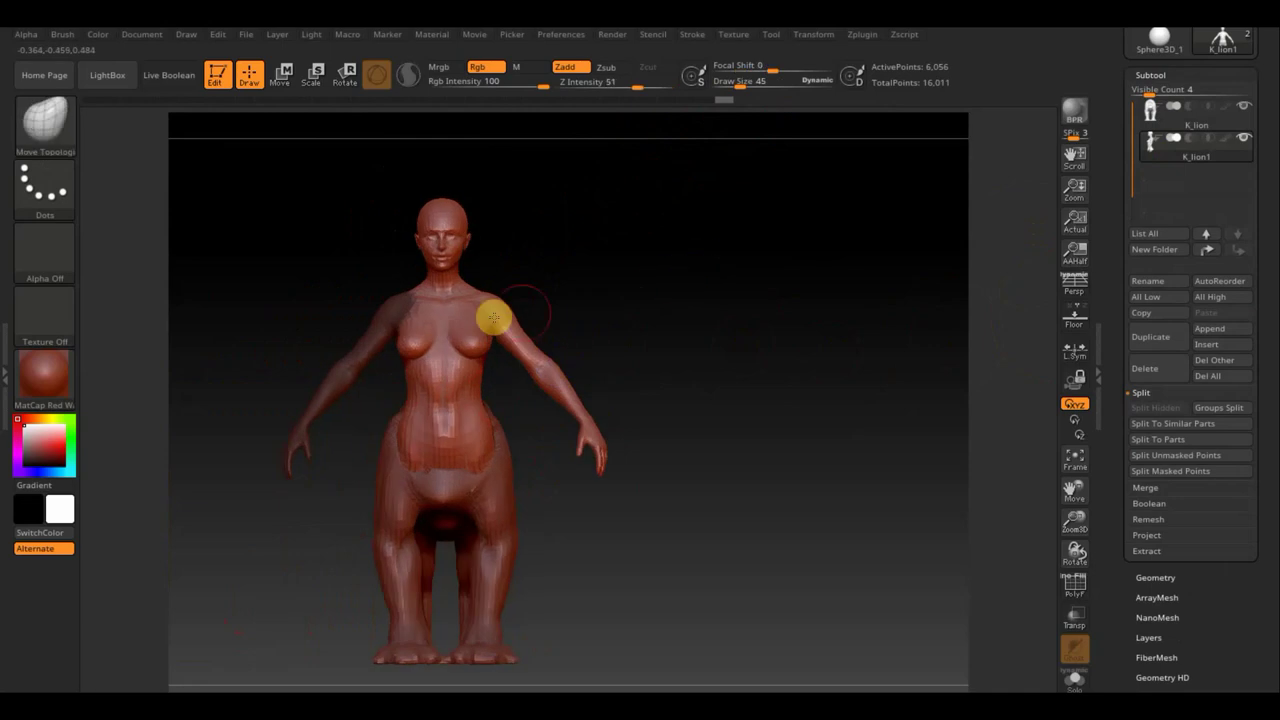
pyautogui.press('ctrl')
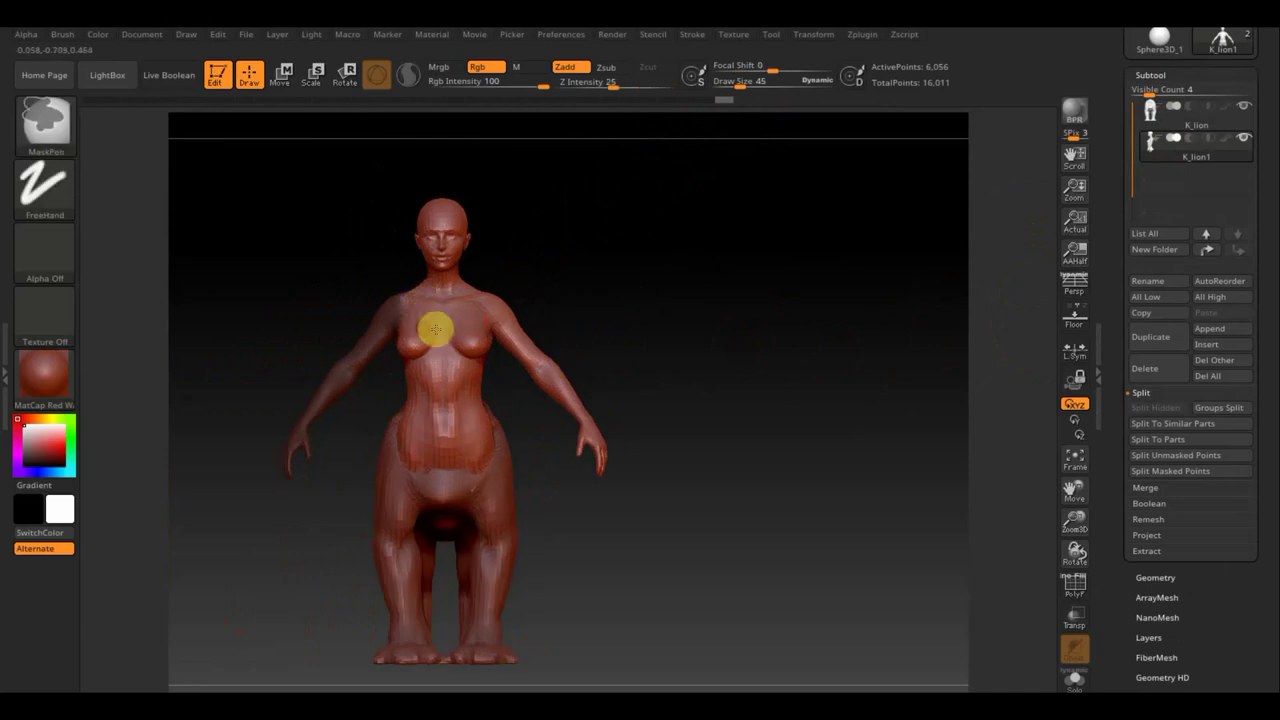
pyautogui.moveTo(634, 286)
pyautogui.mouseDown()
pyautogui.moveTo(674, 289)
pyautogui.moveTo(537, 329)
pyautogui.mouseUp()
pyautogui.press('ctrl')
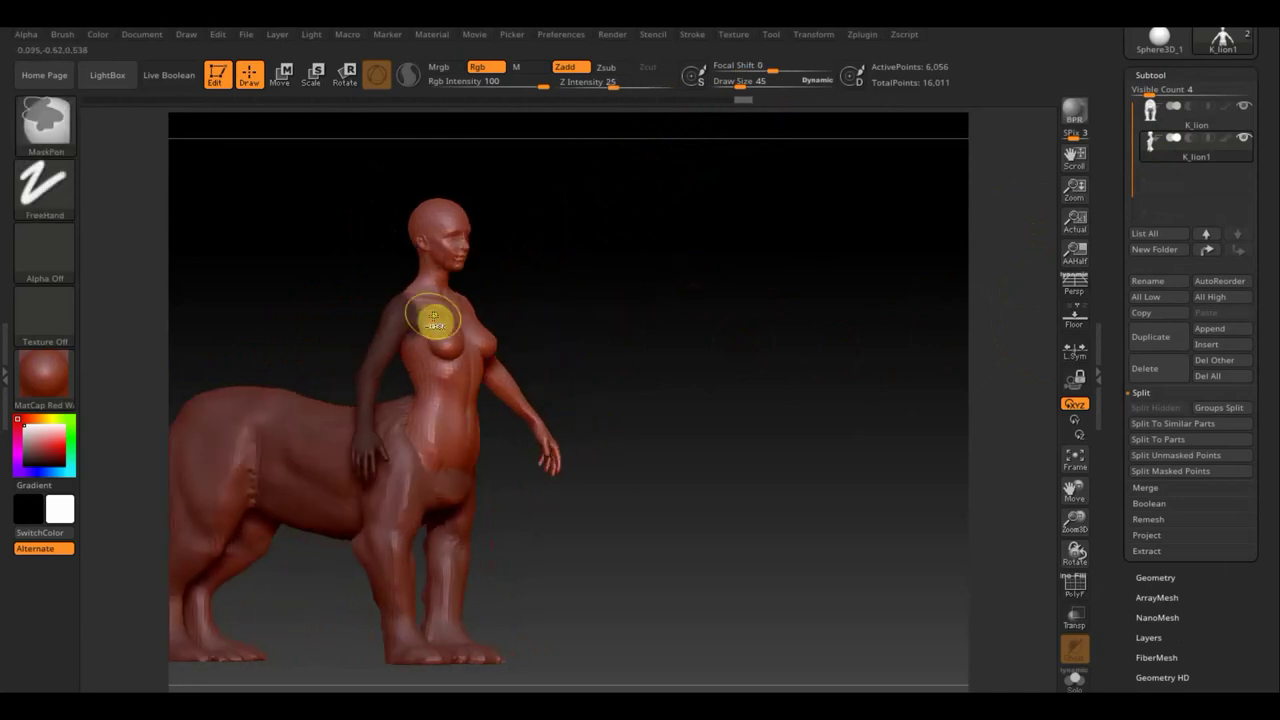
pyautogui.moveTo(617, 275)
pyautogui.mouseDown()
pyautogui.moveTo(720, 277)
pyautogui.moveTo(630, 278)
pyautogui.moveTo(671, 277)
pyautogui.moveTo(654, 283)
pyautogui.moveTo(680, 309)
pyautogui.mouseUp()
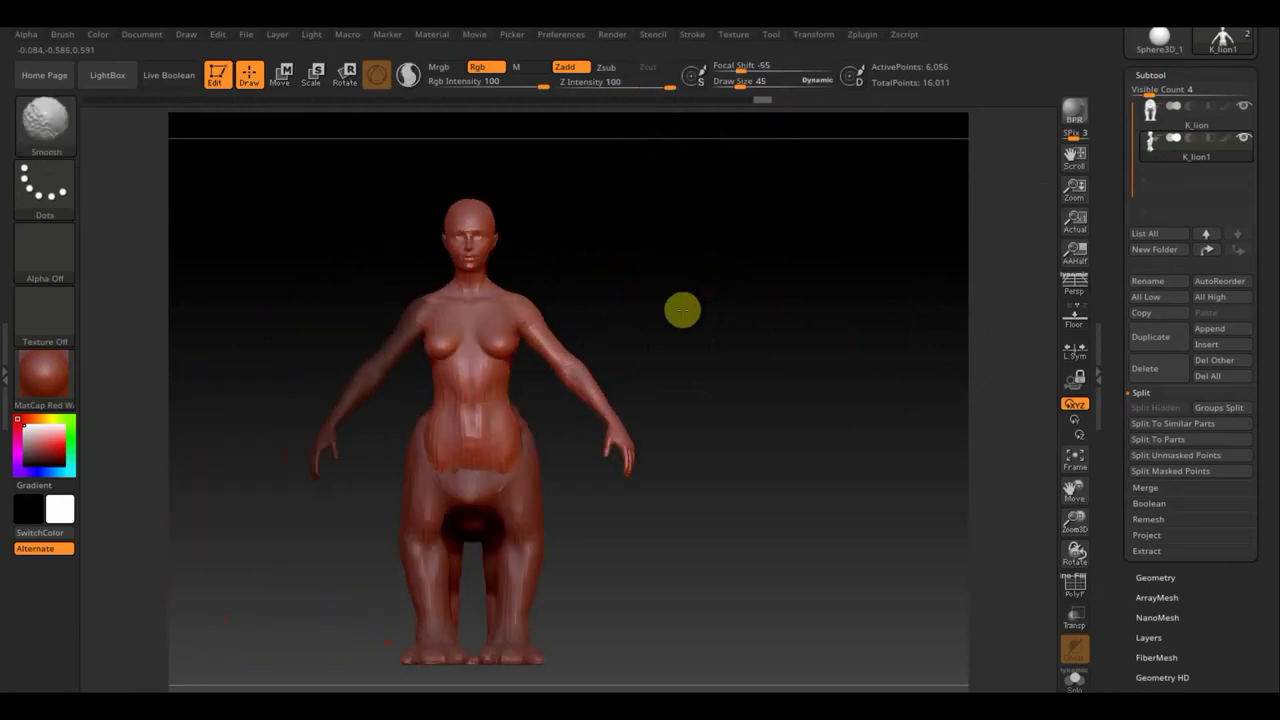
# Mask the upper body, rotate the left arm up to horizontal, and nudge it higher
pyautogui.keyDown('ctrl'); pyautogui.click(700, 290); pyautogui.keyUp('ctrl')
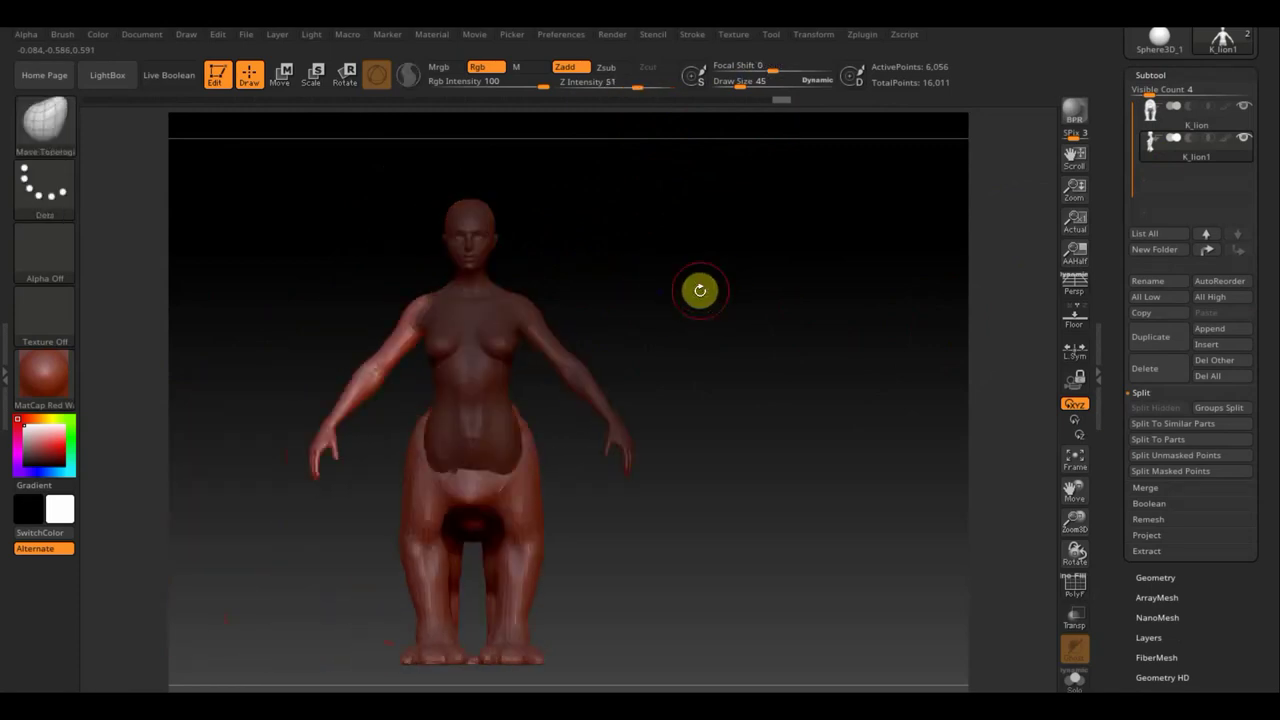
pyautogui.click(346, 76)
pyautogui.click(379, 80)
pyautogui.moveTo(418, 318); pyautogui.dragTo(296, 478)
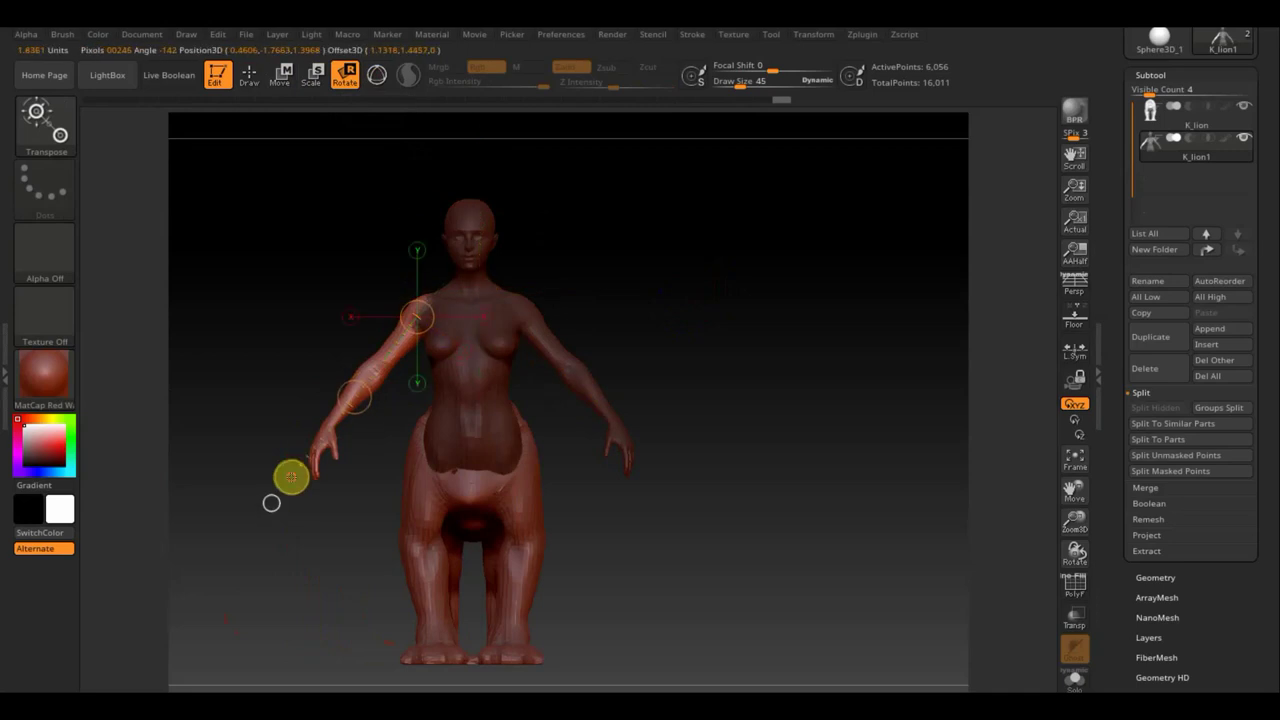
pyautogui.moveTo(290, 478); pyautogui.dragTo(243, 350)
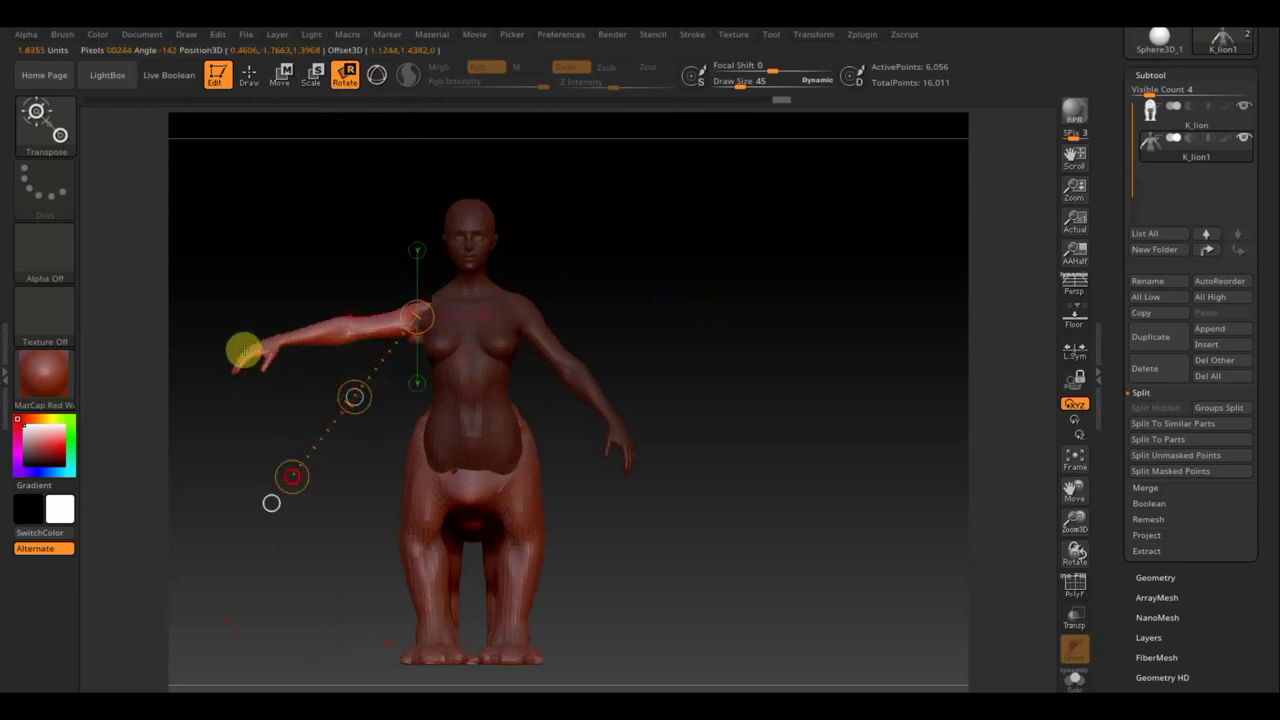
pyautogui.click(287, 70)
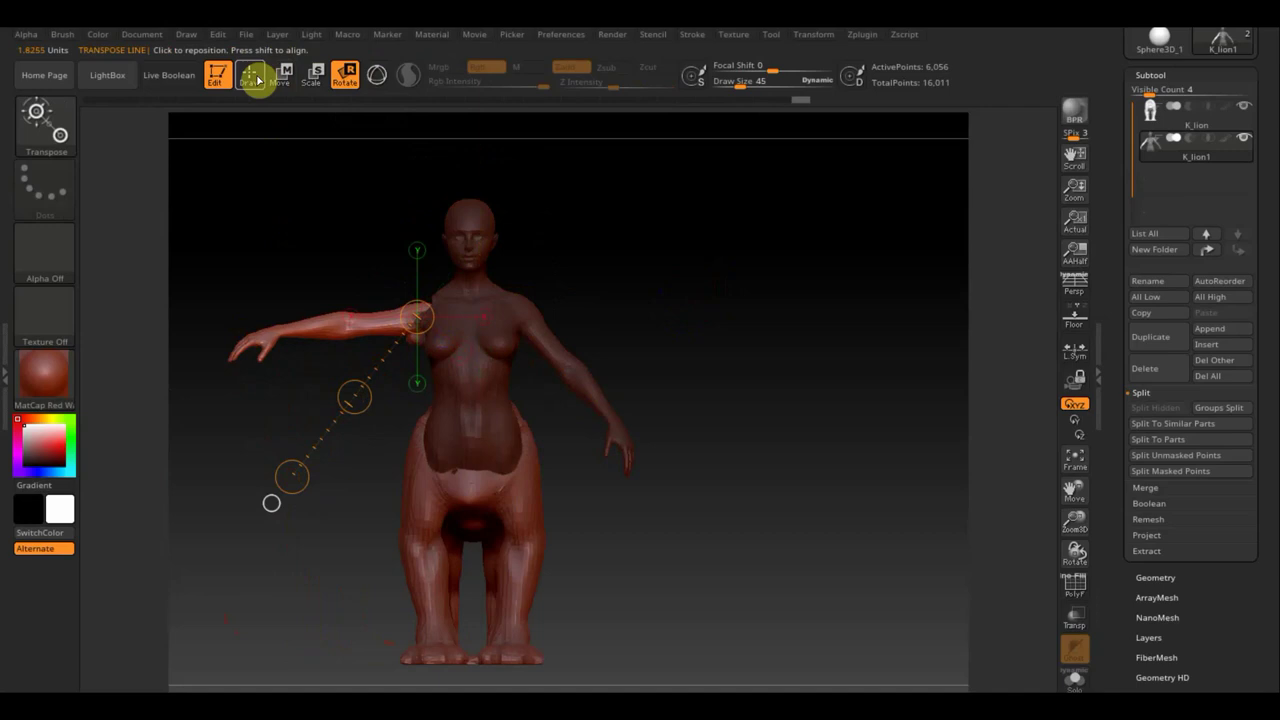
pyautogui.click(284, 75)
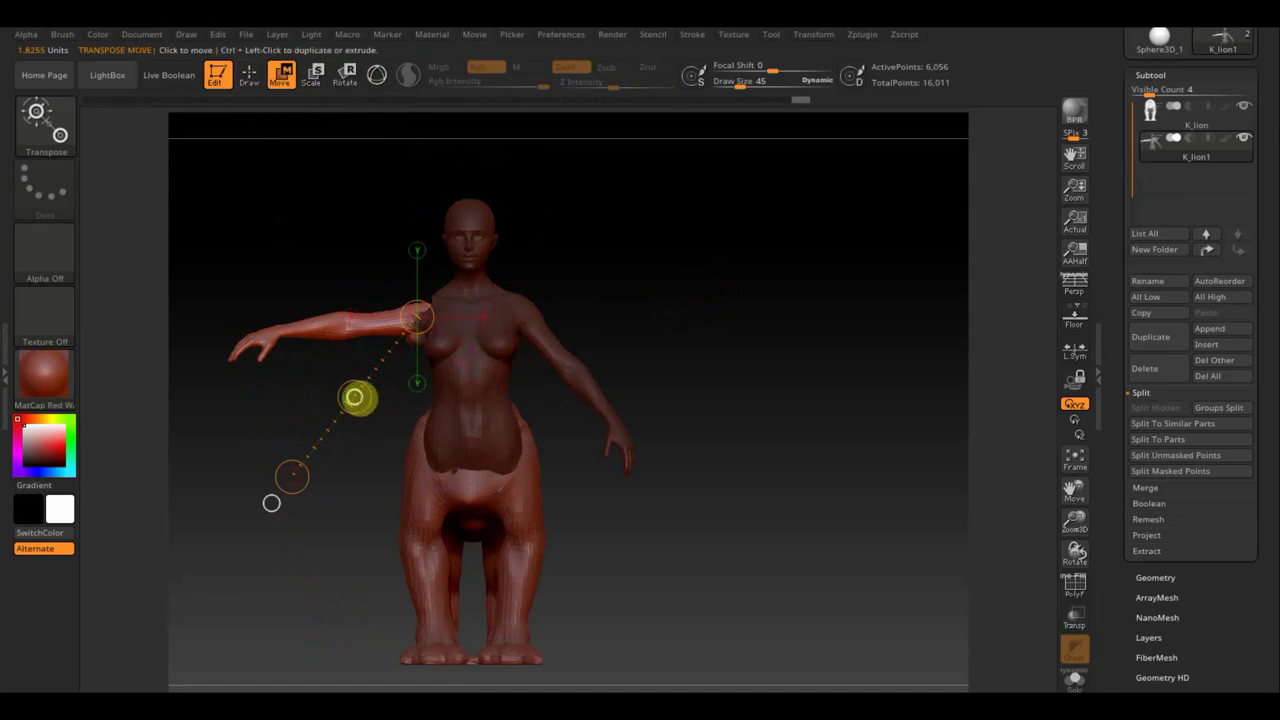
pyautogui.moveTo(355, 397); pyautogui.dragTo(358, 378)
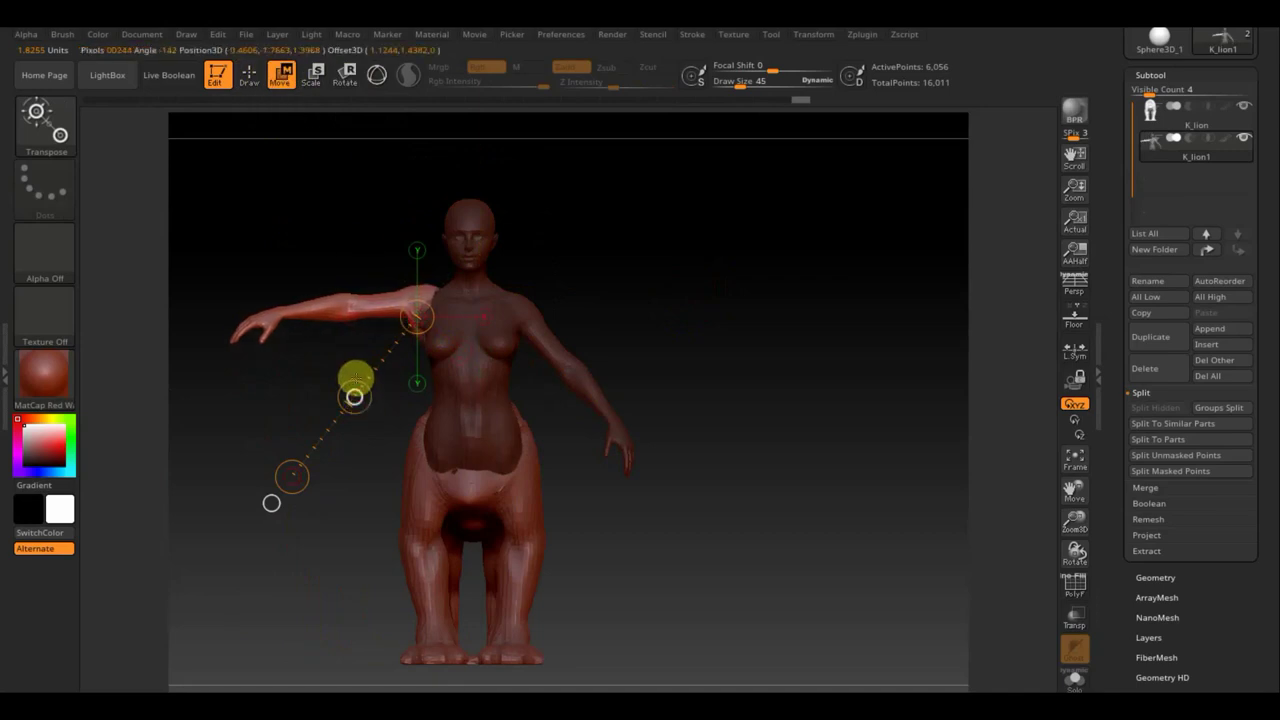
pyautogui.moveTo(685, 327)
pyautogui.mouseDown()
pyautogui.moveTo(717, 323)
pyautogui.moveTo(751, 391)
pyautogui.moveTo(706, 383)
pyautogui.moveTo(691, 320)
pyautogui.moveTo(706, 460)
pyautogui.moveTo(692, 324)
pyautogui.moveTo(714, 326)
pyautogui.moveTo(600, 345)
pyautogui.mouseUp()
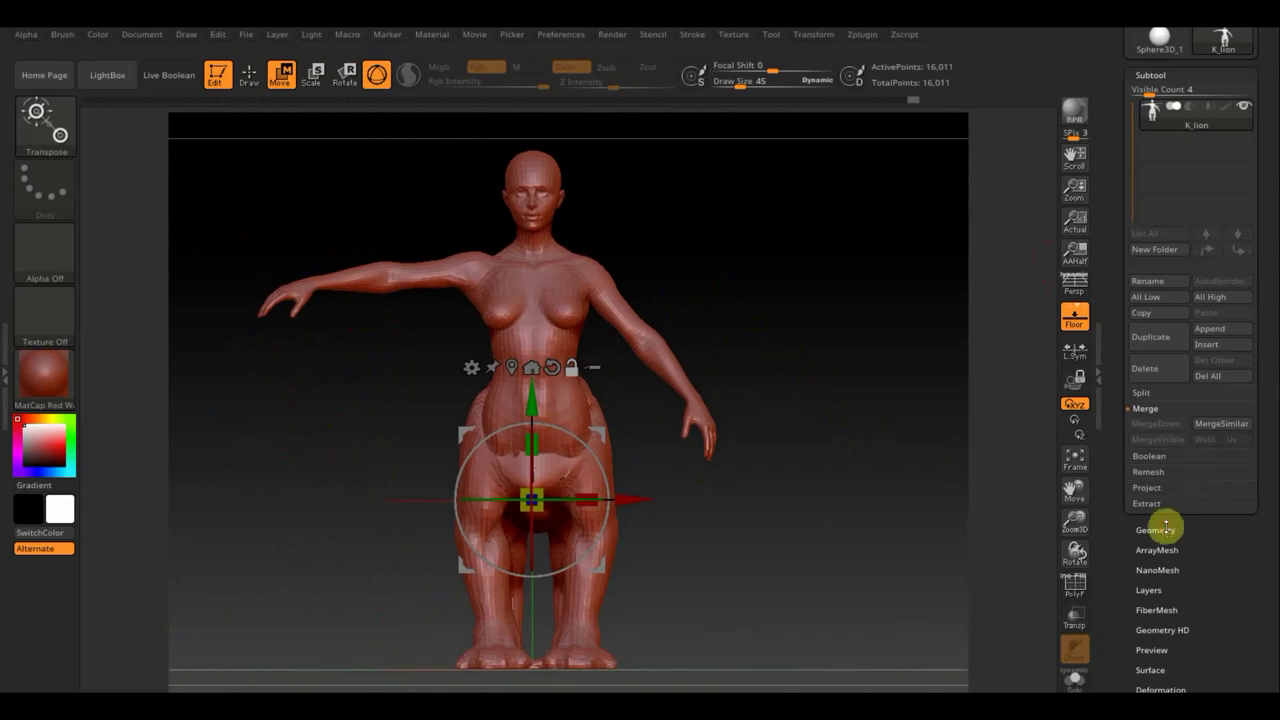
# Centre the model on X and apply Mirror And Weld to copy the raised arm
pyautogui.click(1165, 527)
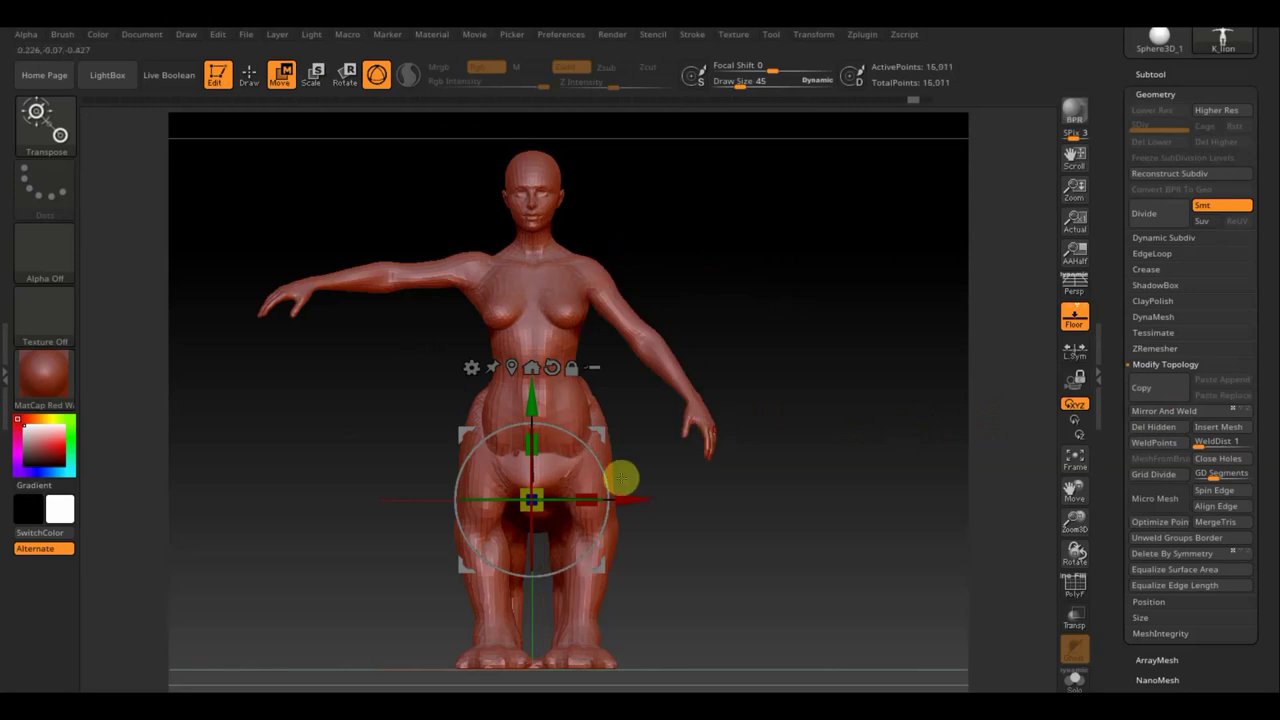
pyautogui.moveTo(626, 500); pyautogui.dragTo(620, 500)
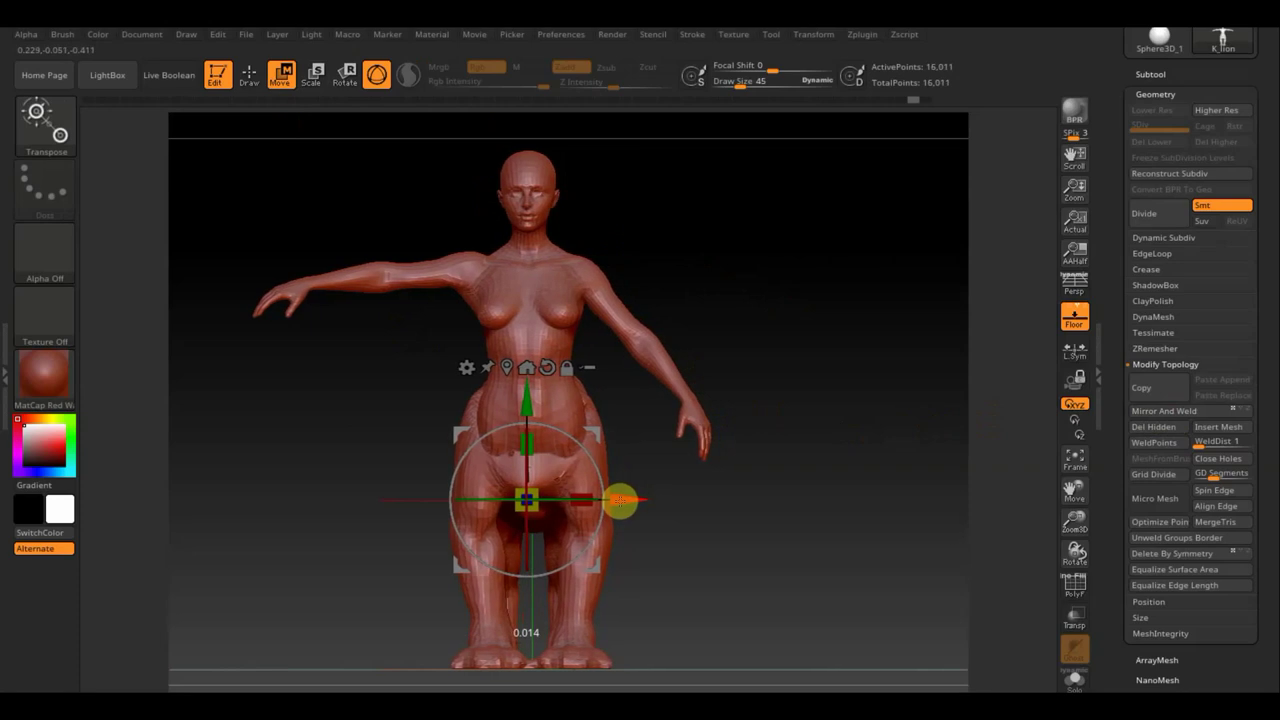
pyautogui.click(1178, 411)
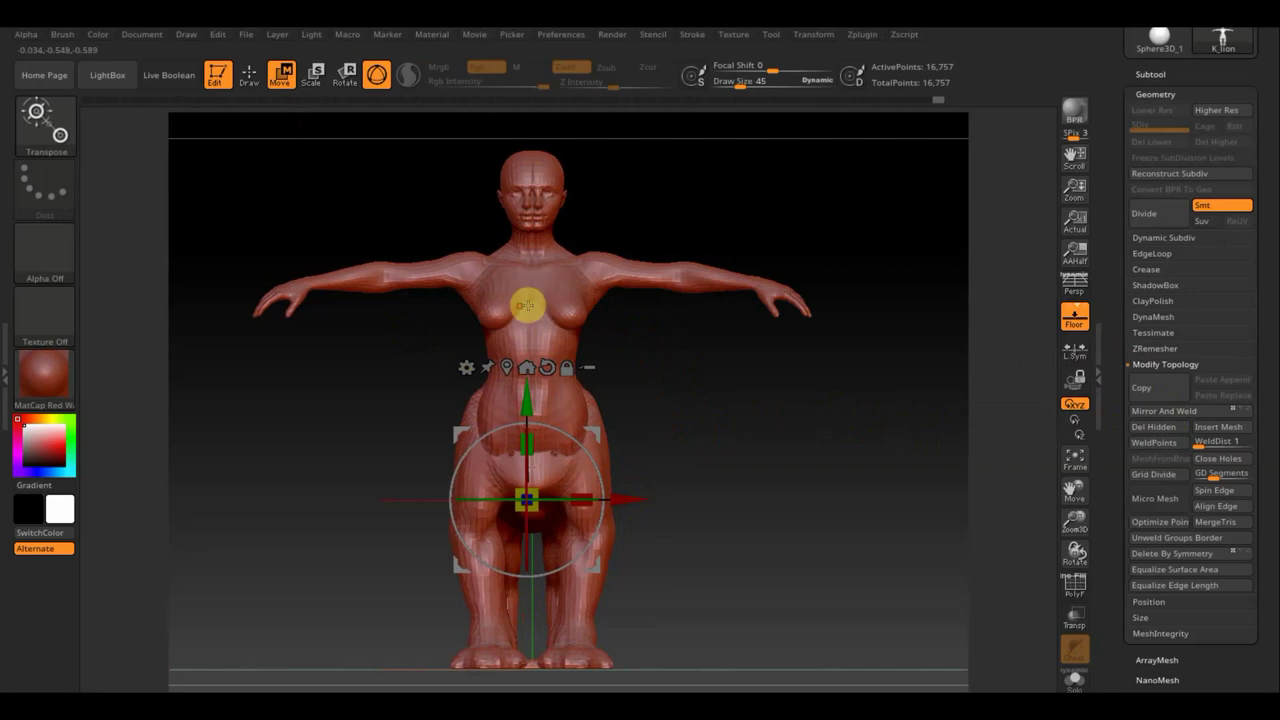
pyautogui.moveTo(768, 469)
pyautogui.keyDown('alt'); pyautogui.mouseDown()
pyautogui.moveTo(762, 421)
pyautogui.moveTo(768, 446)
pyautogui.mouseUp(); pyautogui.keyUp('alt')
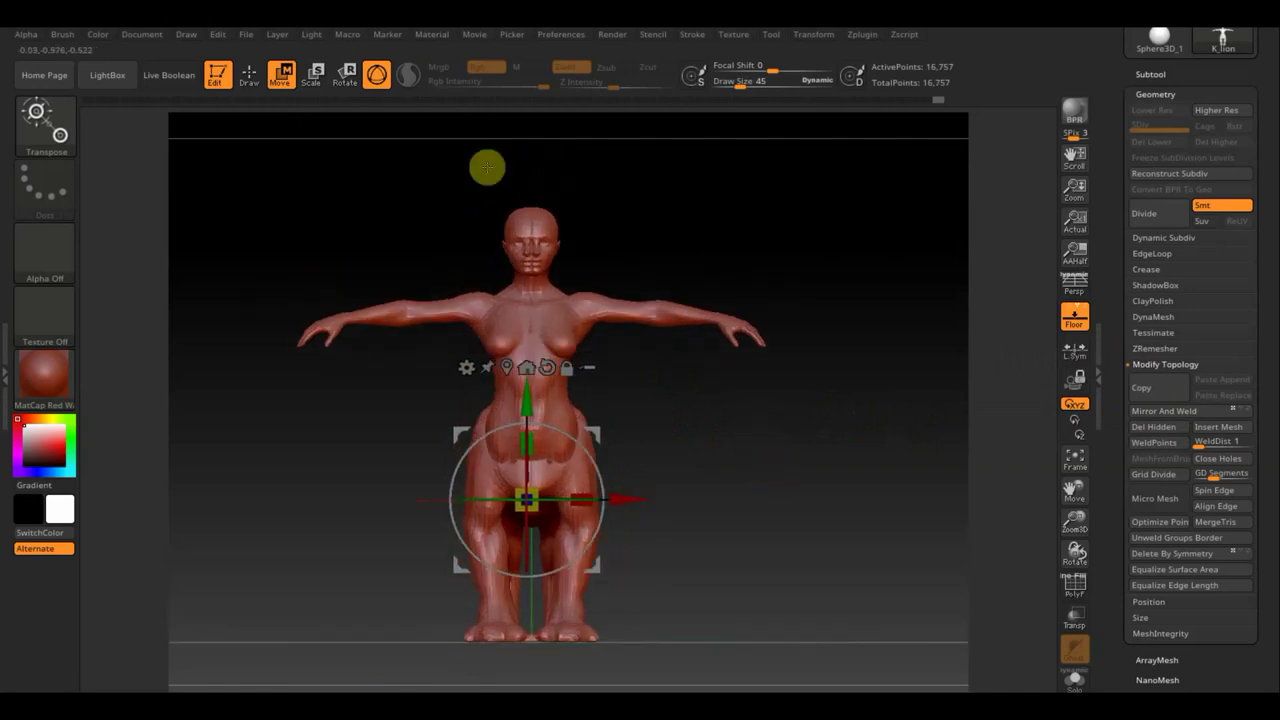
pyautogui.click(249, 74)
pyautogui.moveTo(734, 465); pyautogui.dragTo(737, 454)
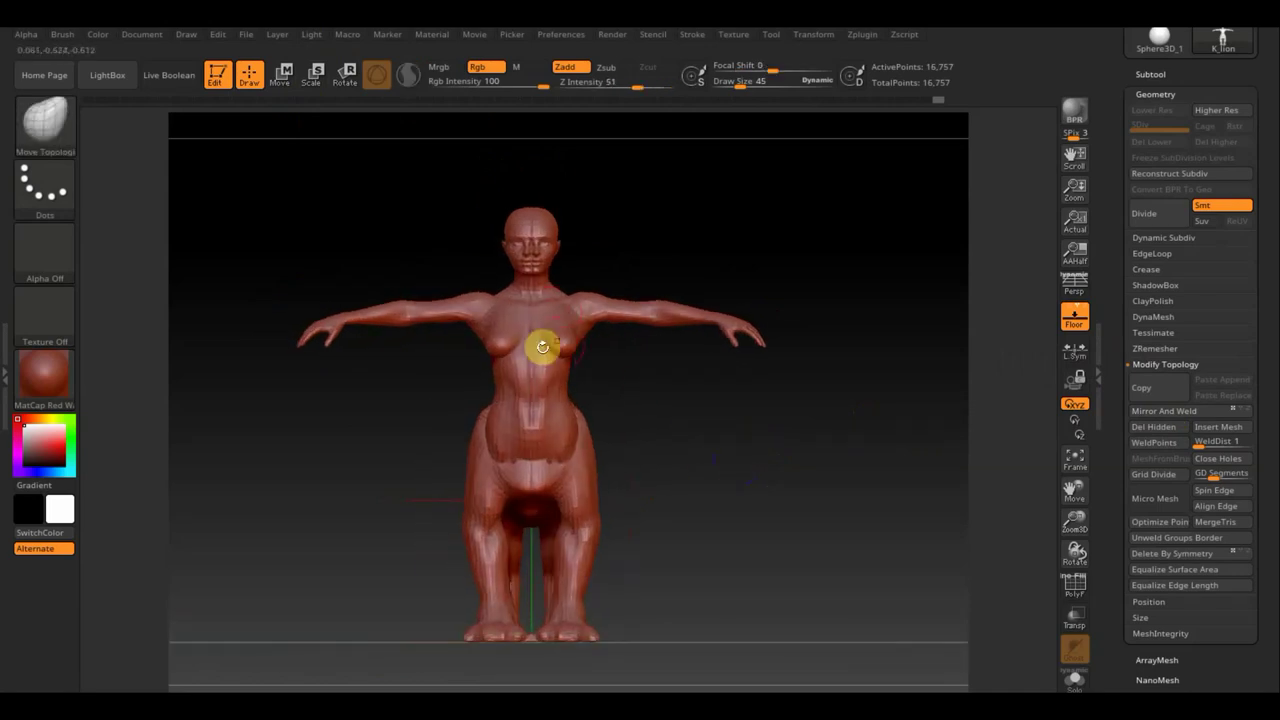
# Trim off the end of the left arm with TrimCurve, leaving a flat stump
pyautogui.moveTo(701, 511)
pyautogui.mouseDown()
pyautogui.moveTo(681, 555)
pyautogui.moveTo(583, 520)
pyautogui.moveTo(511, 517)
pyautogui.moveTo(686, 508)
pyautogui.moveTo(789, 469)
pyautogui.mouseUp()
pyautogui.hotkey('ctrl', 'shift')
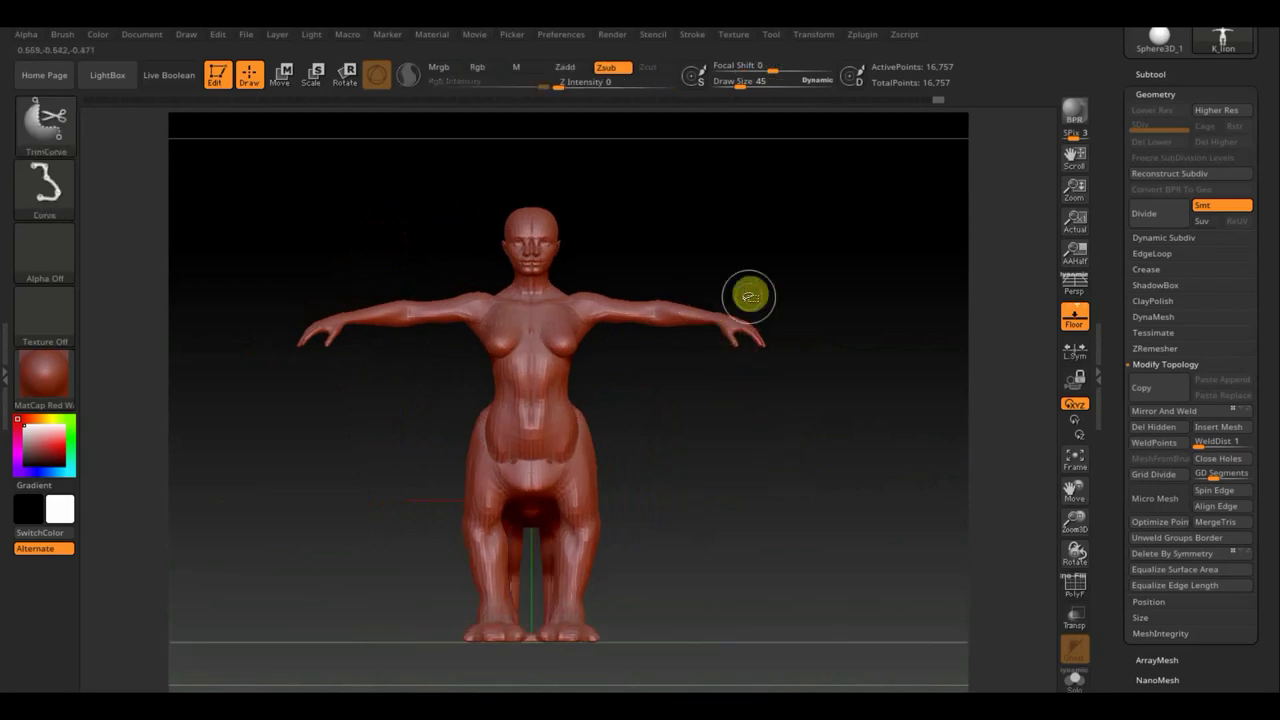
pyautogui.keyDown('ctrl'); pyautogui.keyDown('shift'); pyautogui.moveTo(352, 488); pyautogui.dragTo(343, 226); pyautogui.keyUp('shift'); pyautogui.keyUp('ctrl')
pyautogui.keyDown('ctrl'); pyautogui.keyDown('shift'); pyautogui.moveTo(378, 267); pyautogui.dragTo(666, 279); pyautogui.keyUp('shift'); pyautogui.keyUp('ctrl')
pyautogui.moveTo(708, 238)
pyautogui.mouseDown()
pyautogui.moveTo(677, 243)
pyautogui.moveTo(720, 243)
pyautogui.mouseUp()
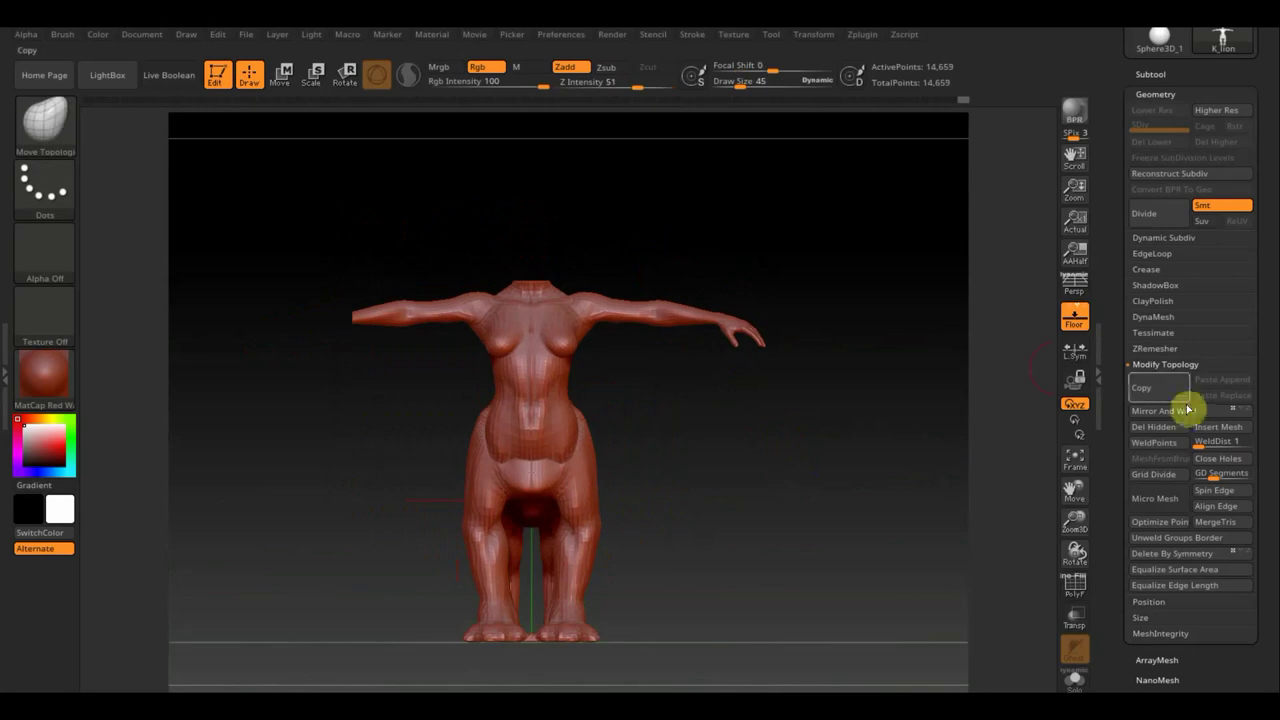
# Trim the right hand off at the wrist and snap the view to front
pyautogui.keyDown('ctrl'); pyautogui.keyDown('shift'); pyautogui.moveTo(720, 340); pyautogui.dragTo(725, 395); pyautogui.keyUp('shift'); pyautogui.keyUp('ctrl')
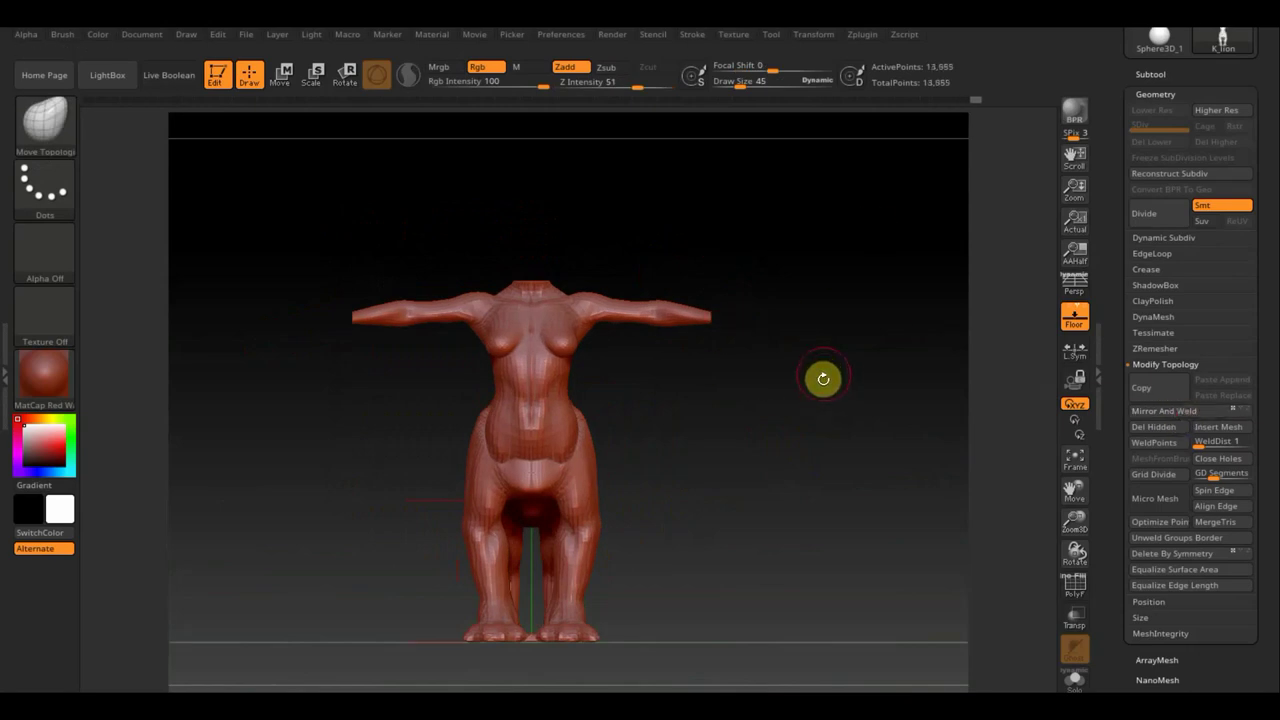
pyautogui.moveTo(828, 393)
pyautogui.mouseDown()
pyautogui.moveTo(729, 406)
pyautogui.moveTo(820, 400)
pyautogui.mouseUp()
pyautogui.keyDown('shift'); pyautogui.click(821, 400); pyautogui.keyUp('shift')
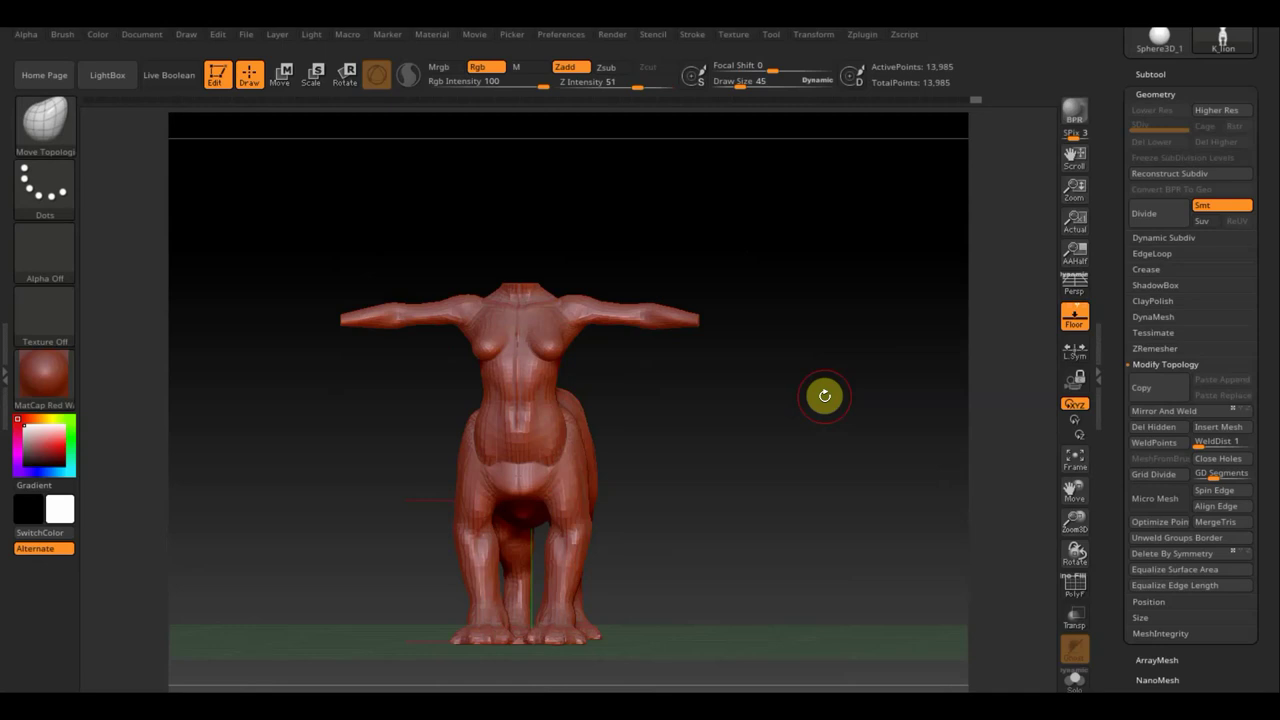
pyautogui.keyDown('shift'); pyautogui.moveTo(824, 395); pyautogui.dragTo(320, 260); pyautogui.keyUp('shift')
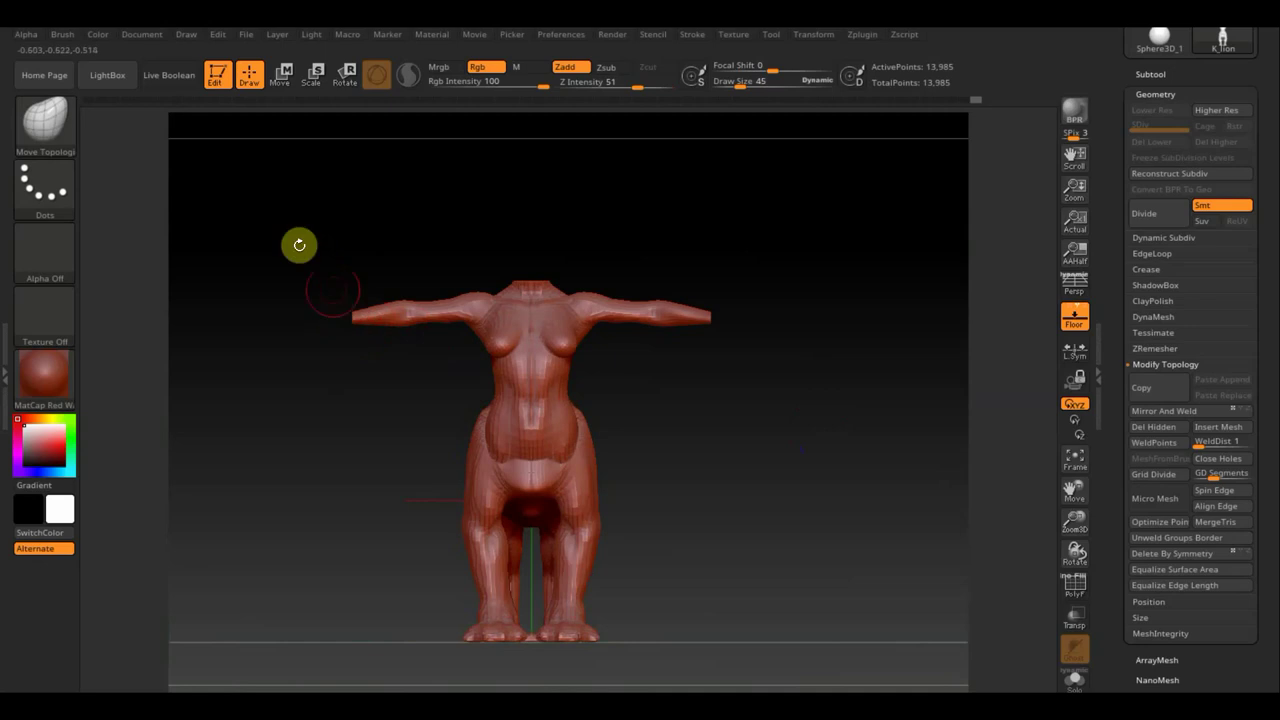
pyautogui.click(45, 125)
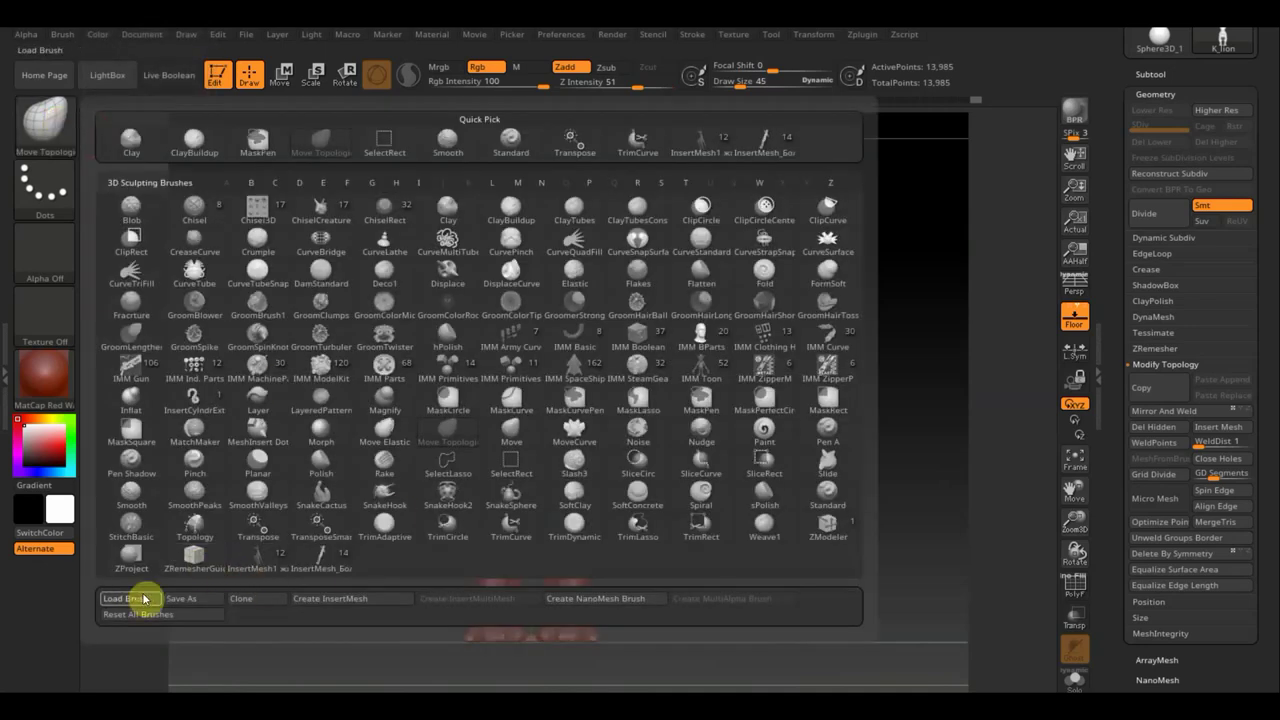
# Load the hands InsertMesh brush, duplicate the body subtool to K_lion1, and insert a hand on the chest
pyautogui.click(511, 287)
pyautogui.click(530, 486)
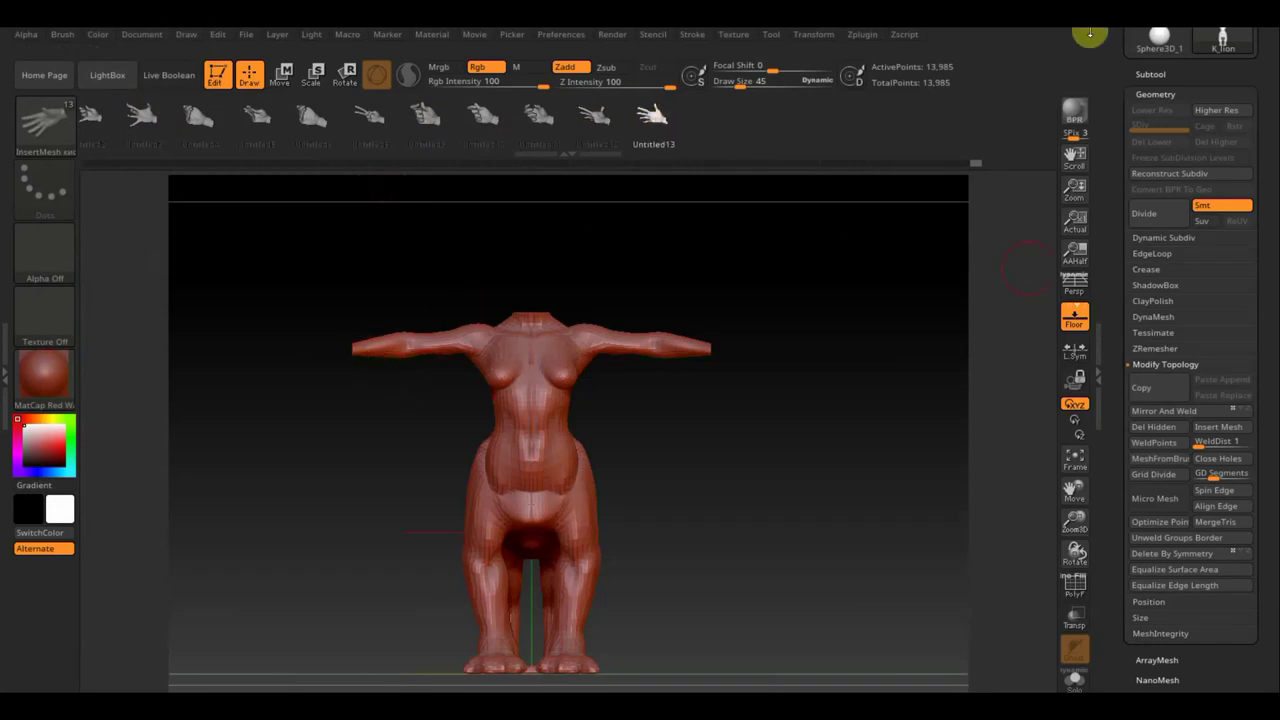
pyautogui.click(1160, 72)
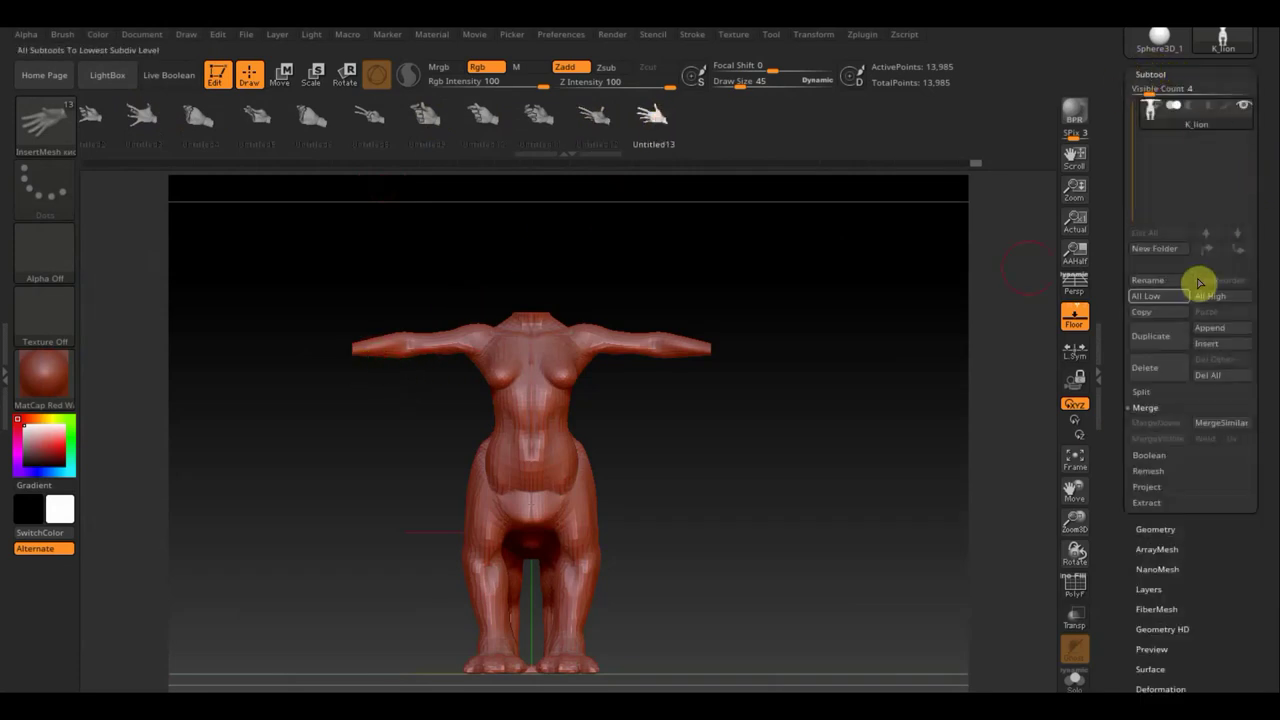
pyautogui.click(1157, 341)
pyautogui.moveTo(510, 357)
pyautogui.mouseDown()
pyautogui.moveTo(457, 397)
pyautogui.moveTo(628, 470)
pyautogui.moveTo(514, 437)
pyautogui.moveTo(786, 439)
pyautogui.moveTo(771, 451)
pyautogui.mouseUp()
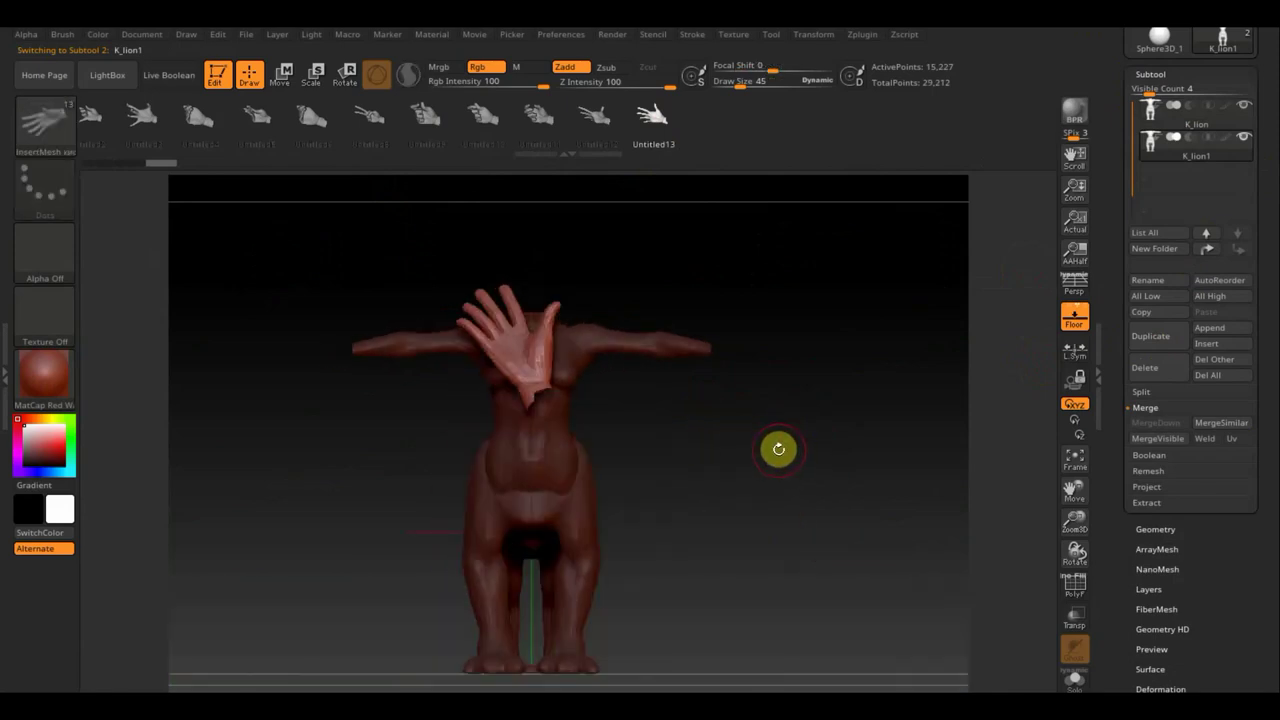
# Clear the body mask and isolate the inserted hand as its own 1,242-point piece
pyautogui.click(44, 130)
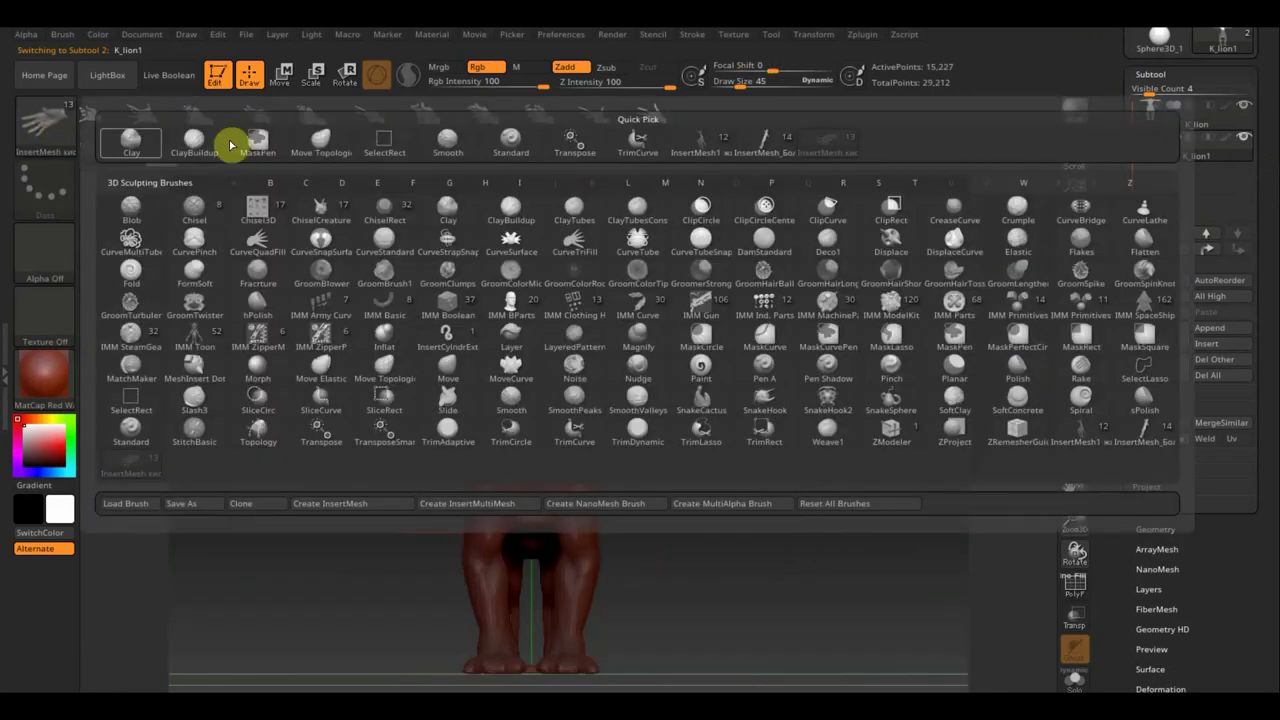
pyautogui.click(317, 141)
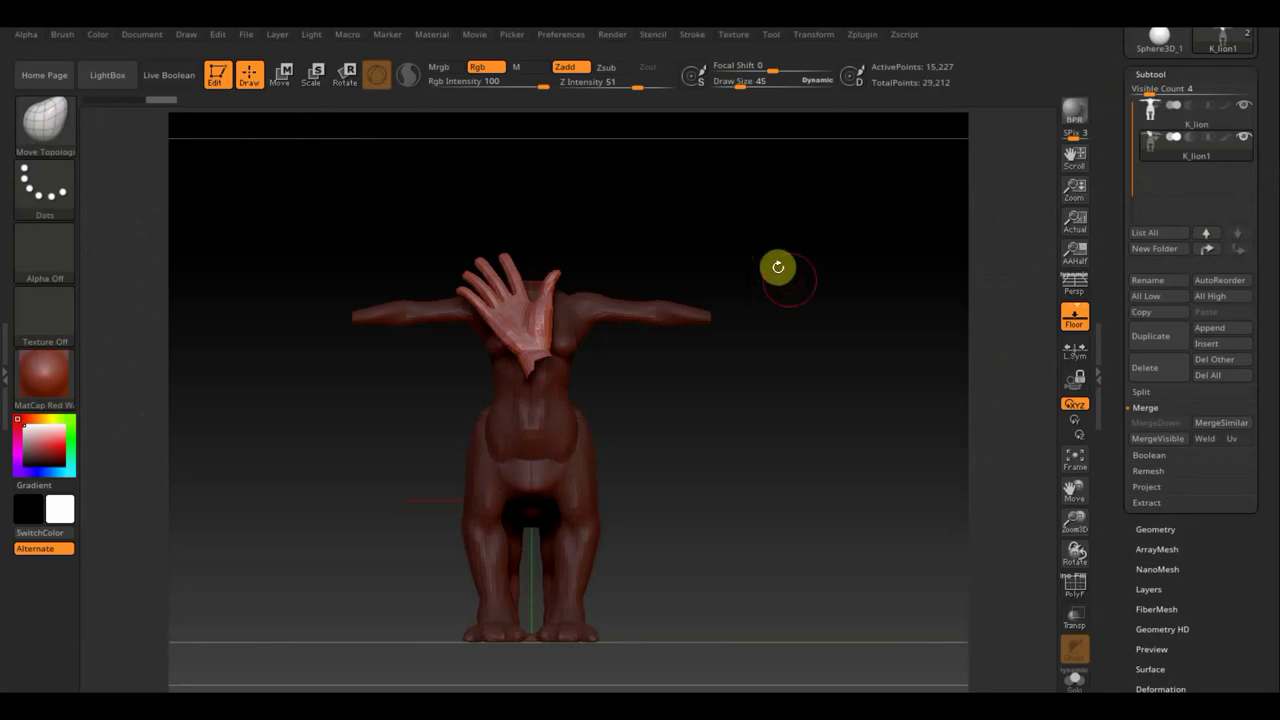
pyautogui.click(284, 80)
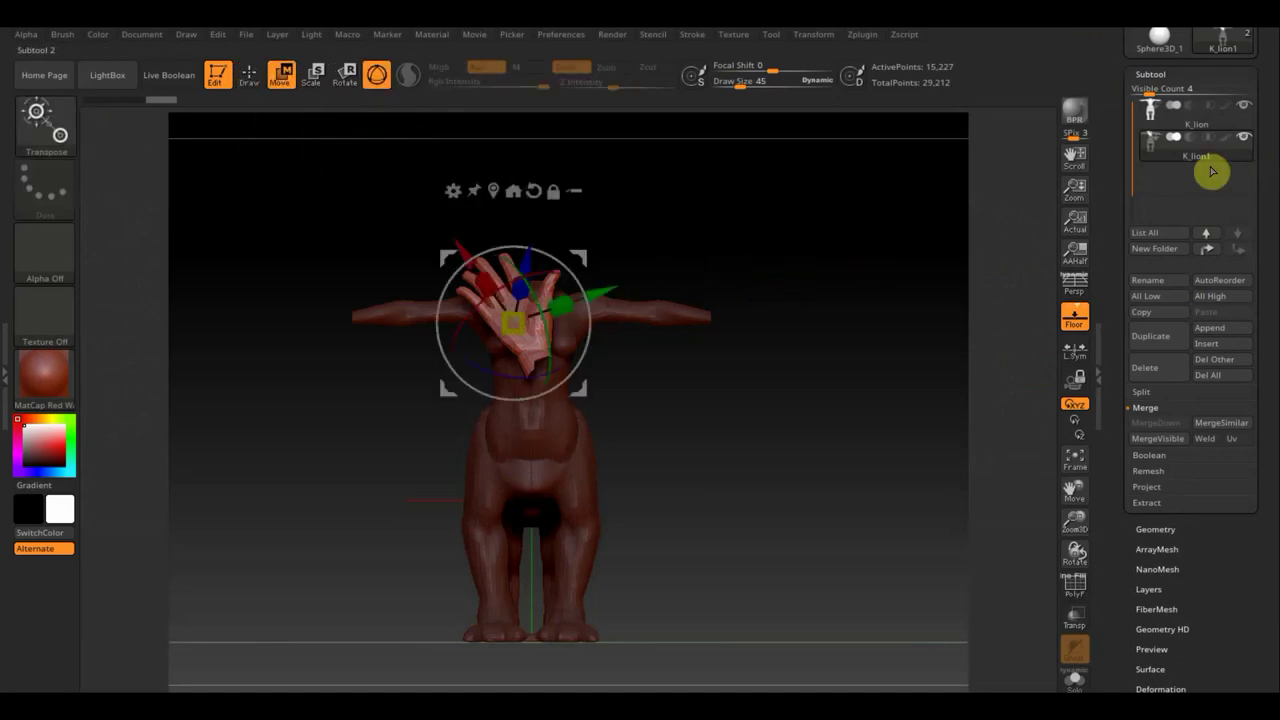
pyautogui.keyDown('ctrl'); pyautogui.click(902, 319); pyautogui.keyUp('ctrl')
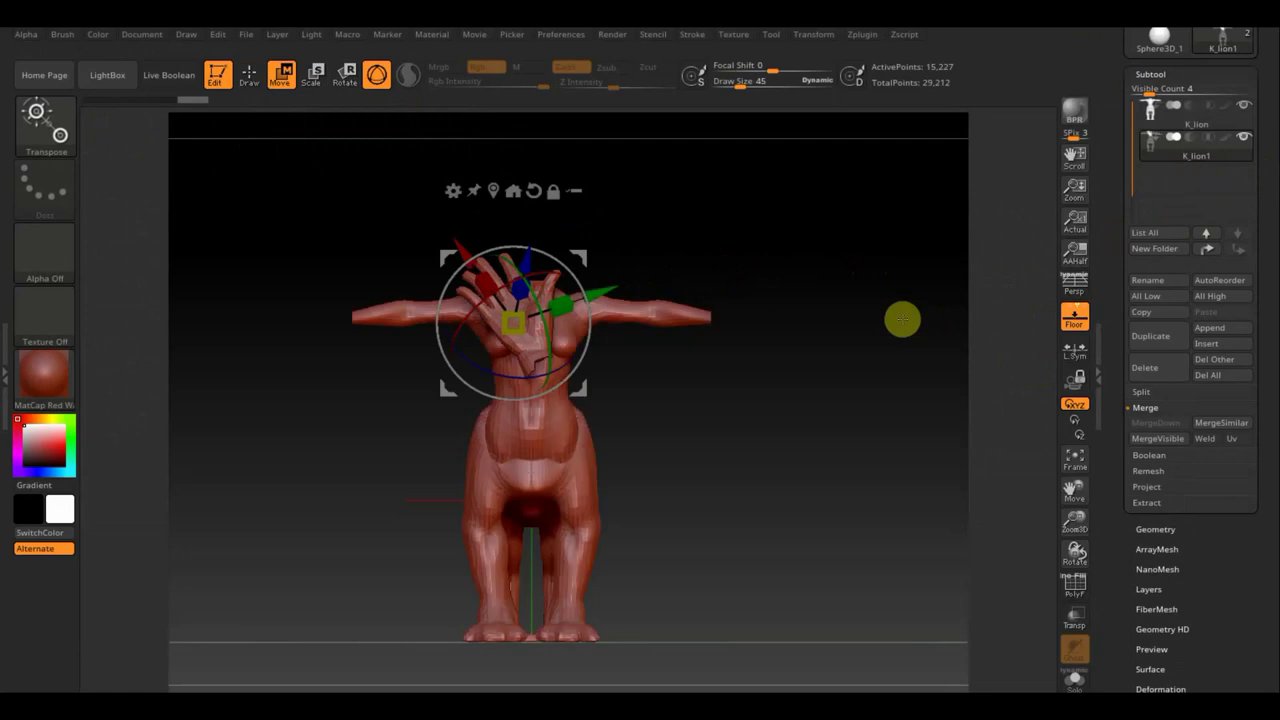
pyautogui.click(249, 74)
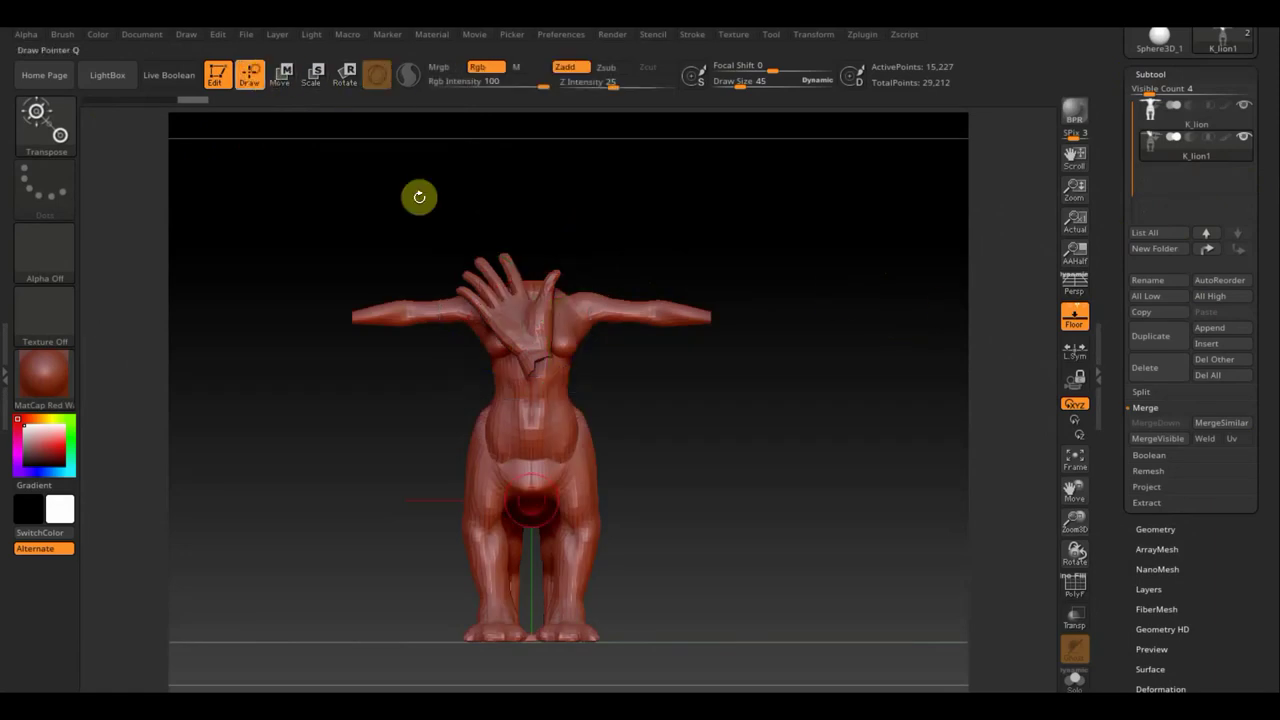
pyautogui.keyDown('ctrl'); pyautogui.keyDown('shift'); pyautogui.click(537, 427); pyautogui.keyUp('shift'); pyautogui.keyUp('ctrl')
pyautogui.keyDown('ctrl'); pyautogui.keyDown('shift'); pyautogui.click(537, 427); pyautogui.keyUp('shift'); pyautogui.keyUp('ctrl')
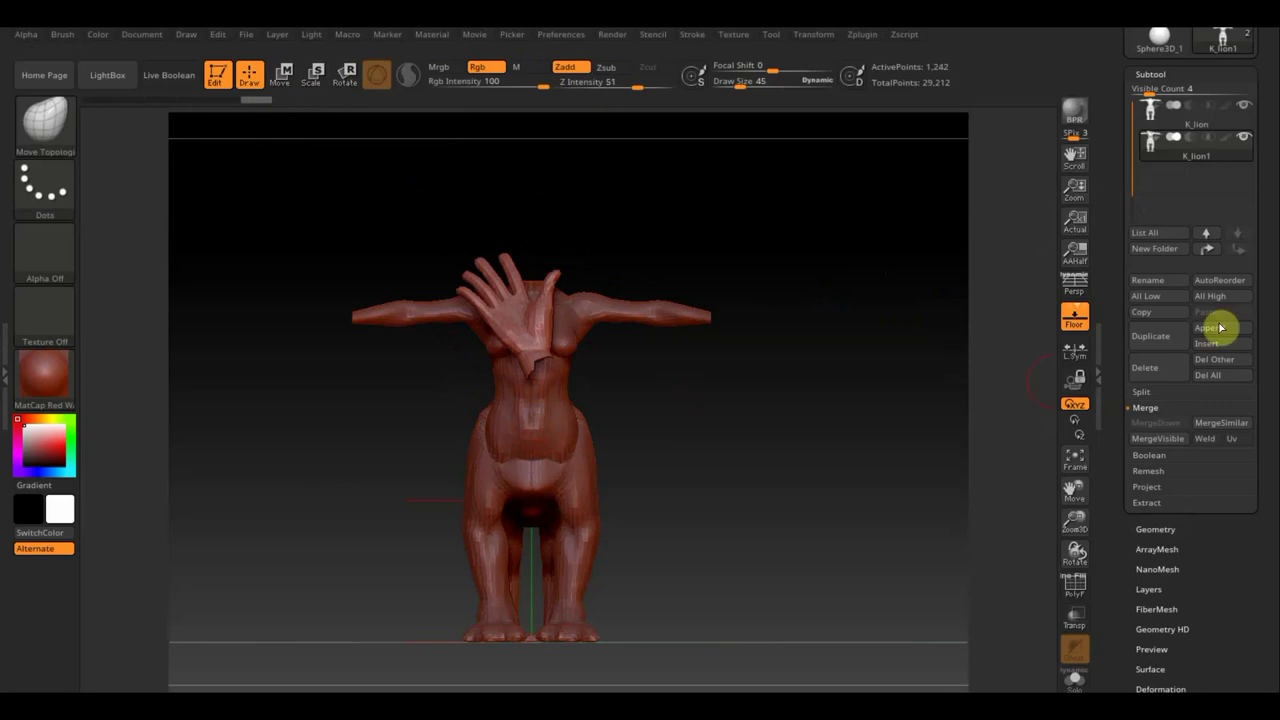
pyautogui.click(1157, 528)
pyautogui.click(1155, 428)
pyautogui.keyDown('shift'); pyautogui.moveTo(859, 365); pyautogui.dragTo(870, 293); pyautogui.keyUp('shift')
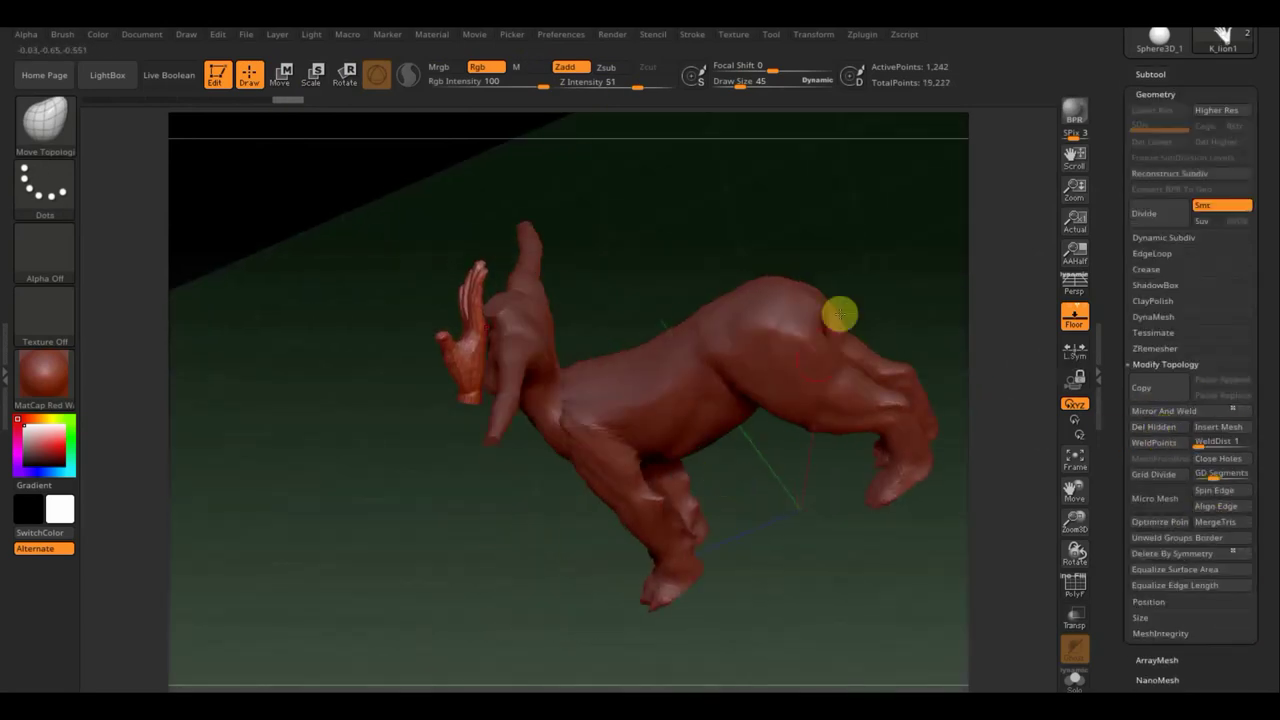
# Rotate, move and scale the hand onto the end of the left arm stump
pyautogui.click(284, 74)
pyautogui.moveTo(548, 452)
pyautogui.mouseDown()
pyautogui.moveTo(383, 255)
pyautogui.moveTo(417, 204)
pyautogui.mouseUp()
pyautogui.moveTo(815, 589)
pyautogui.mouseDown()
pyautogui.moveTo(830, 537)
pyautogui.moveTo(860, 620)
pyautogui.moveTo(863, 563)
pyautogui.moveTo(783, 183)
pyautogui.moveTo(811, 304)
pyautogui.moveTo(686, 306)
pyautogui.moveTo(677, 277)
pyautogui.moveTo(798, 264)
pyautogui.mouseUp()
pyautogui.moveTo(625, 375)
pyautogui.mouseDown()
pyautogui.moveTo(608, 380)
pyautogui.moveTo(606, 314)
pyautogui.moveTo(338, 372)
pyautogui.mouseUp()
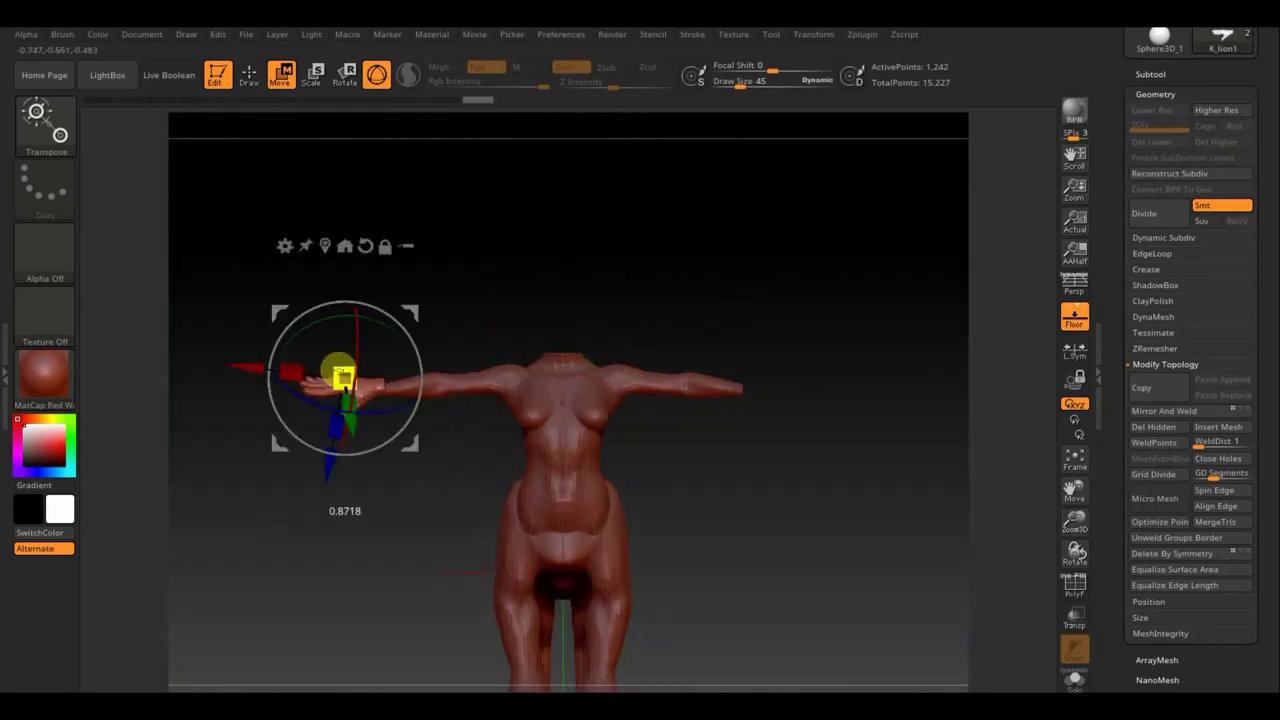
pyautogui.moveTo(297, 314); pyautogui.dragTo(289, 315)
pyautogui.moveTo(564, 277)
pyautogui.mouseDown()
pyautogui.moveTo(569, 343)
pyautogui.moveTo(740, 434)
pyautogui.moveTo(436, 331)
pyautogui.moveTo(417, 337)
pyautogui.moveTo(410, 322)
pyautogui.mouseUp()
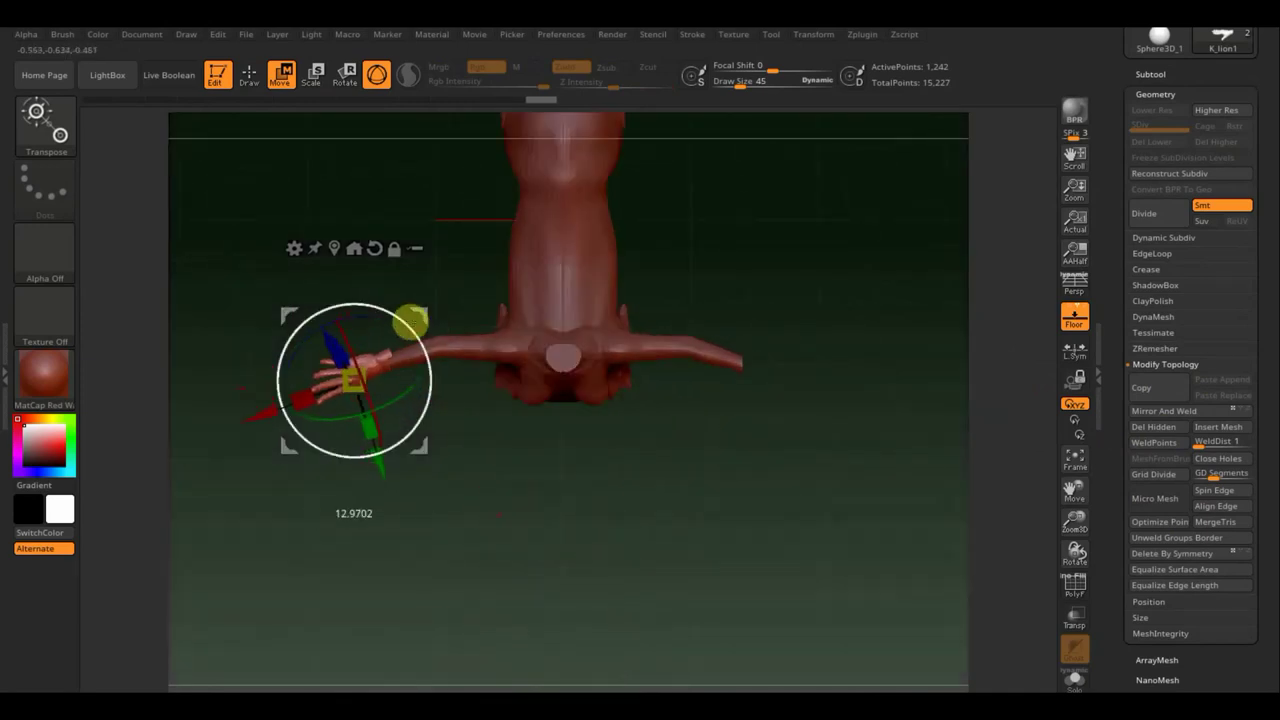
pyautogui.moveTo(286, 310); pyautogui.dragTo(286, 311)
pyautogui.moveTo(752, 391)
pyautogui.mouseDown()
pyautogui.moveTo(757, 330)
pyautogui.moveTo(649, 291)
pyautogui.mouseUp()
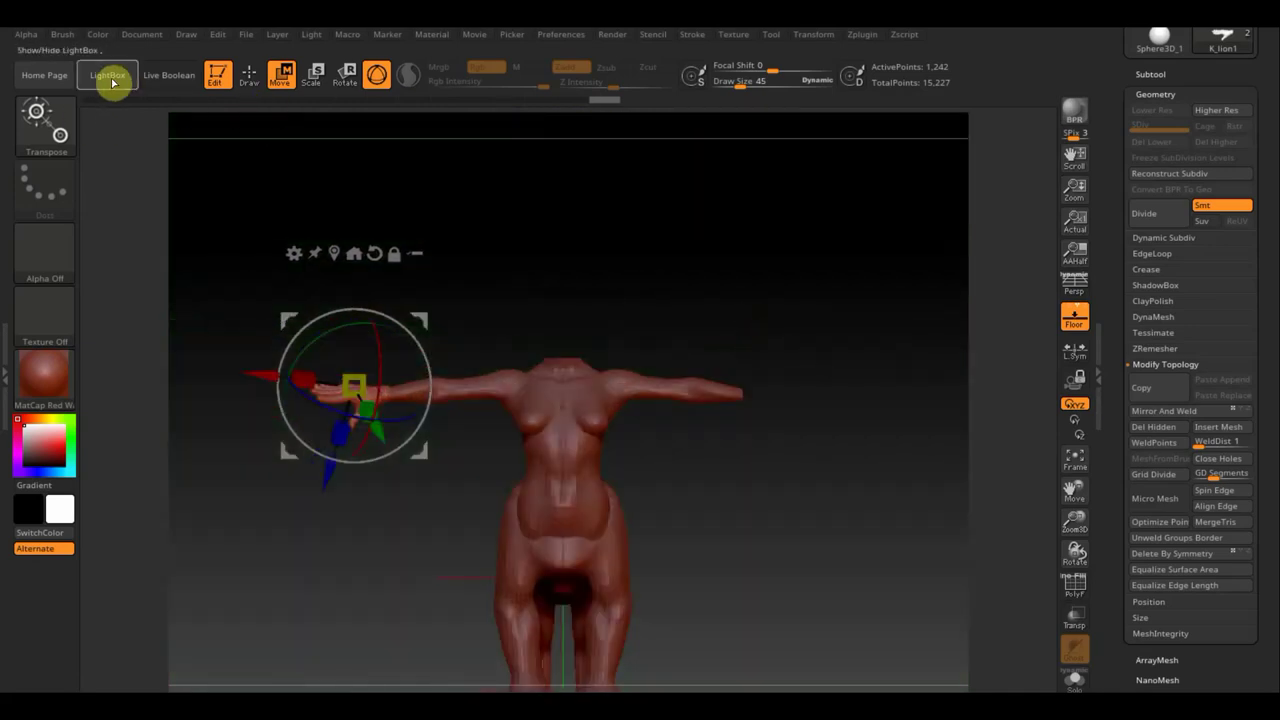
# Preview Bare Foot, Pointy Nose, hand and Base Legs meshes from the IMM body-parts set, then revert to Draw mode
pyautogui.click(45, 130)
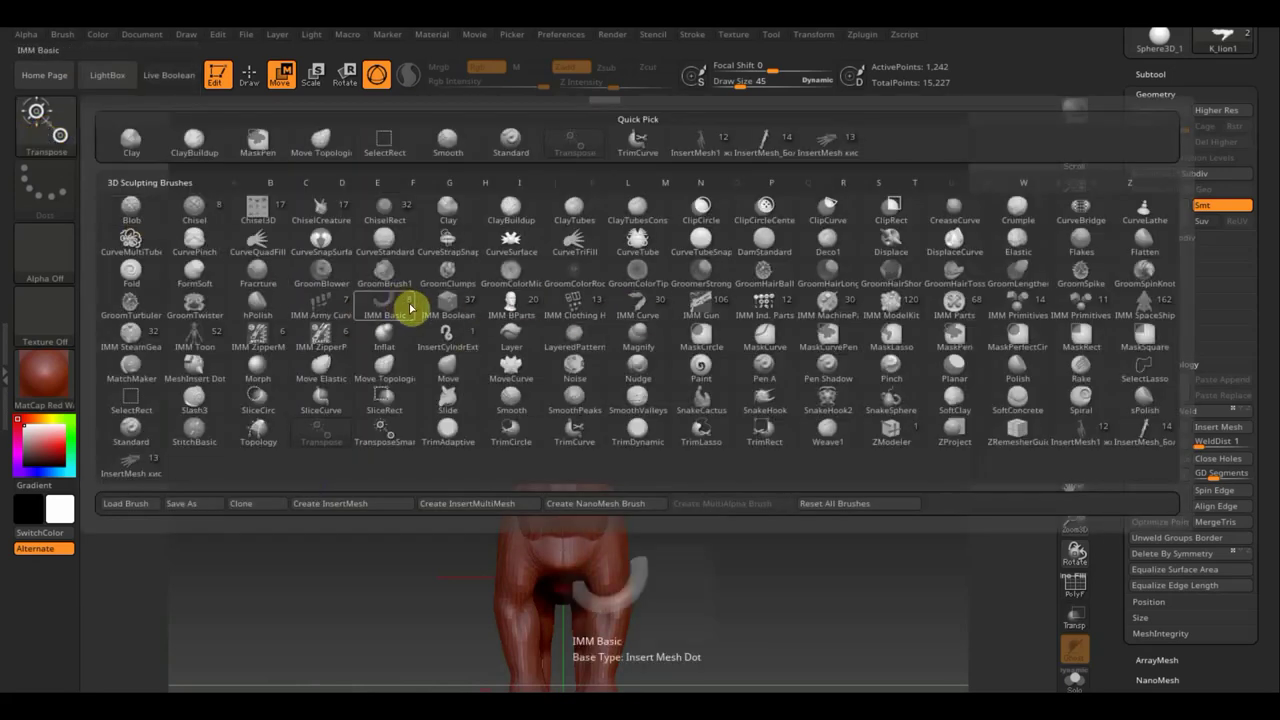
pyautogui.click(199, 336)
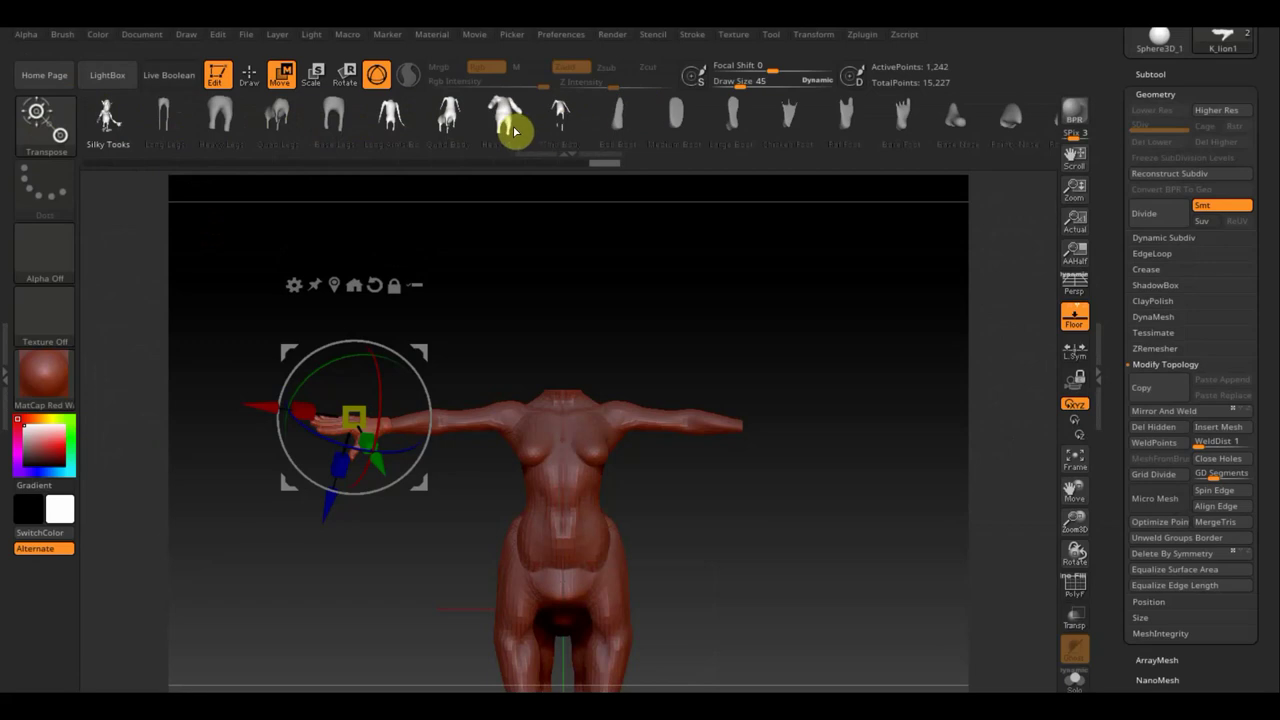
pyautogui.click(771, 126)
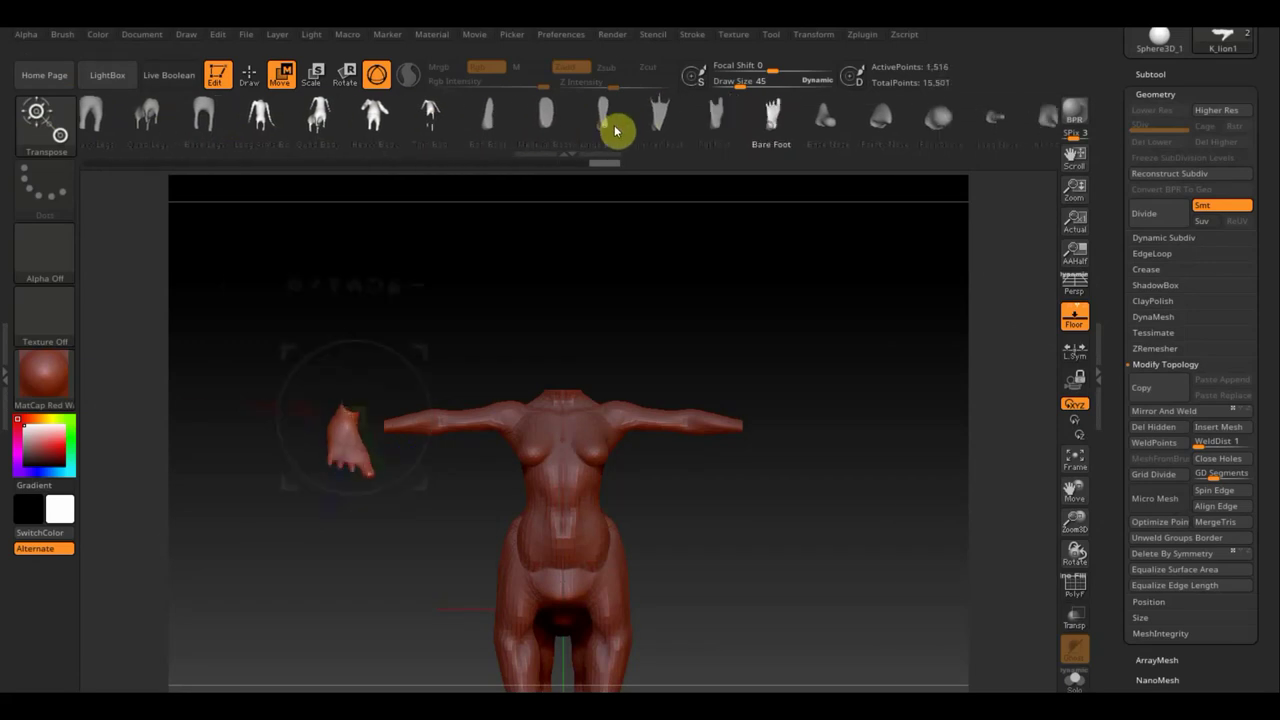
pyautogui.click(680, 130)
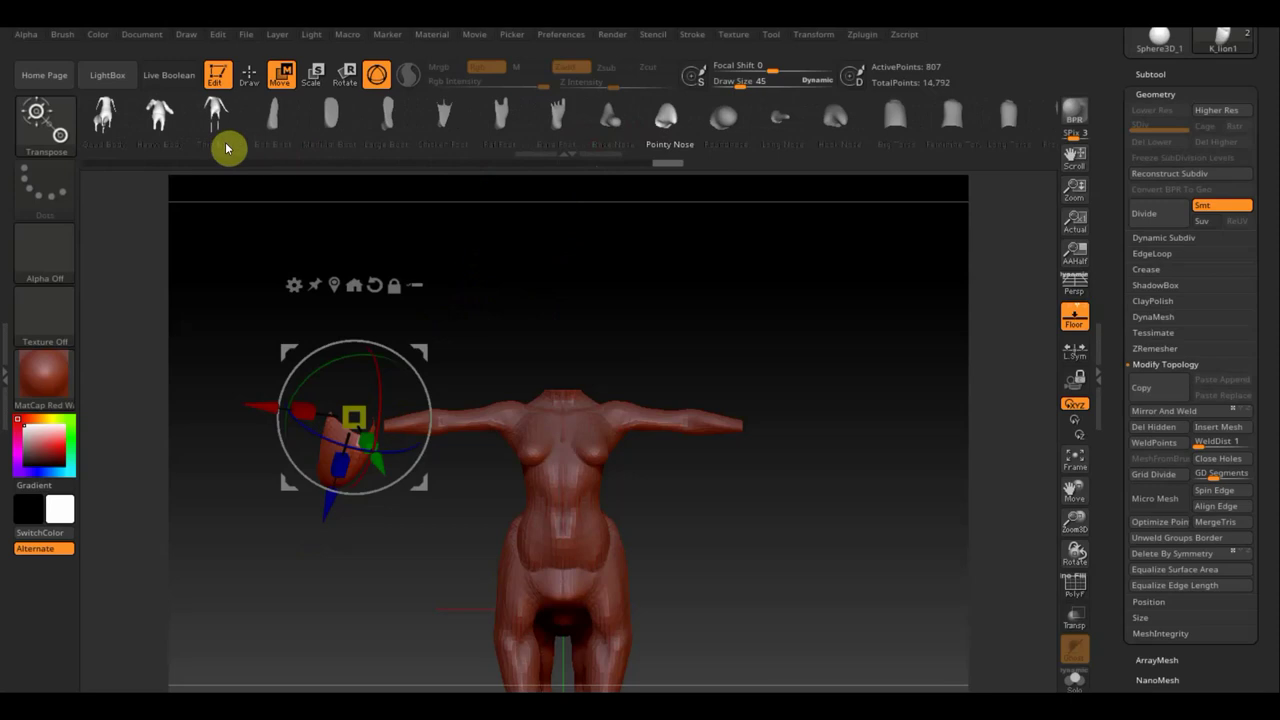
pyautogui.click(227, 135)
pyautogui.click(228, 140)
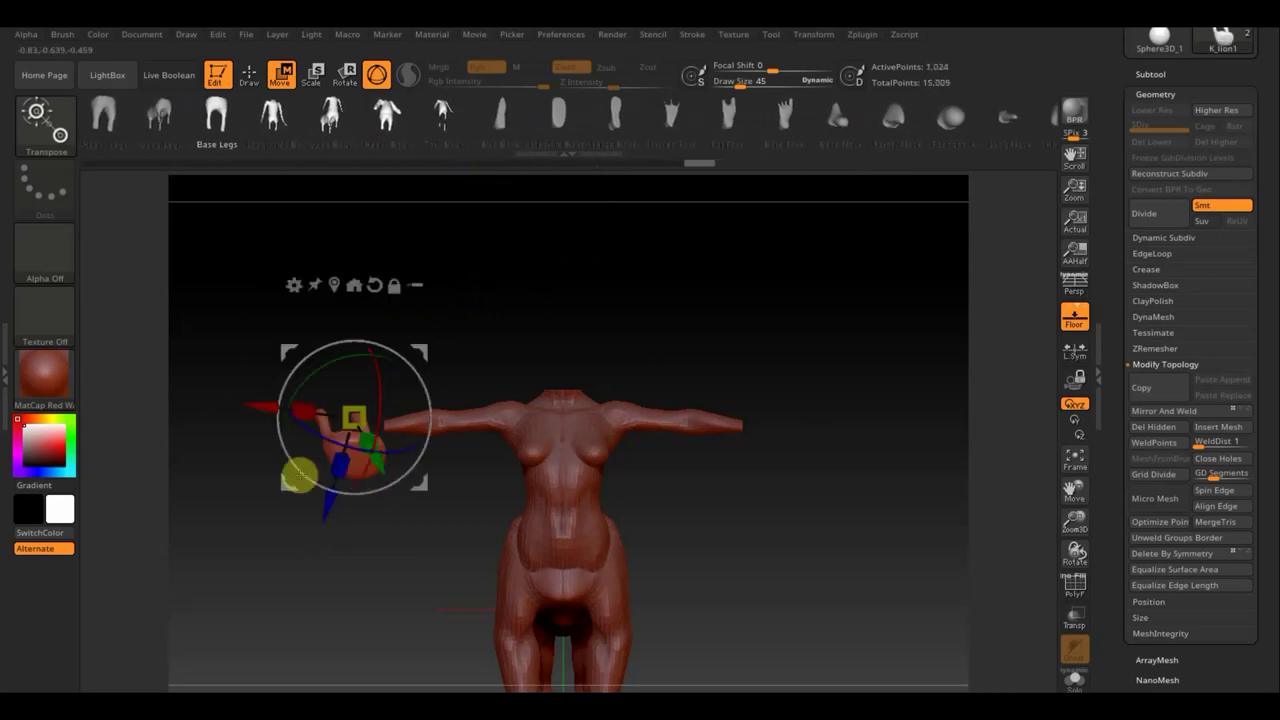
pyautogui.press('q')
pyautogui.moveTo(863, 354)
pyautogui.mouseDown()
pyautogui.moveTo(863, 440)
pyautogui.moveTo(866, 346)
pyautogui.moveTo(880, 354)
pyautogui.mouseUp()
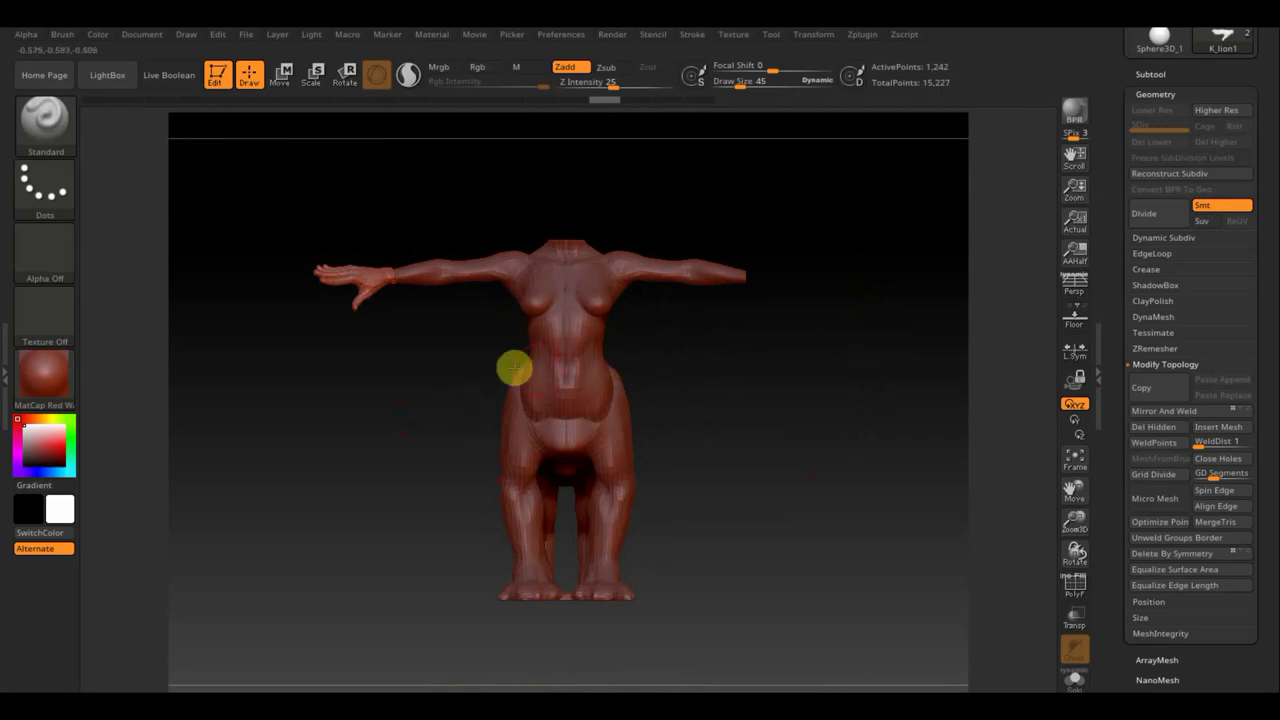
# Put the Move transpose gizmo on the left hand and show the K_lion and K_lion1 subtools
pyautogui.moveTo(717, 376)
pyautogui.mouseDown()
pyautogui.moveTo(671, 386)
pyautogui.moveTo(754, 389)
pyautogui.moveTo(754, 483)
pyautogui.mouseUp()
pyautogui.moveTo(806, 419); pyautogui.dragTo(832, 318)
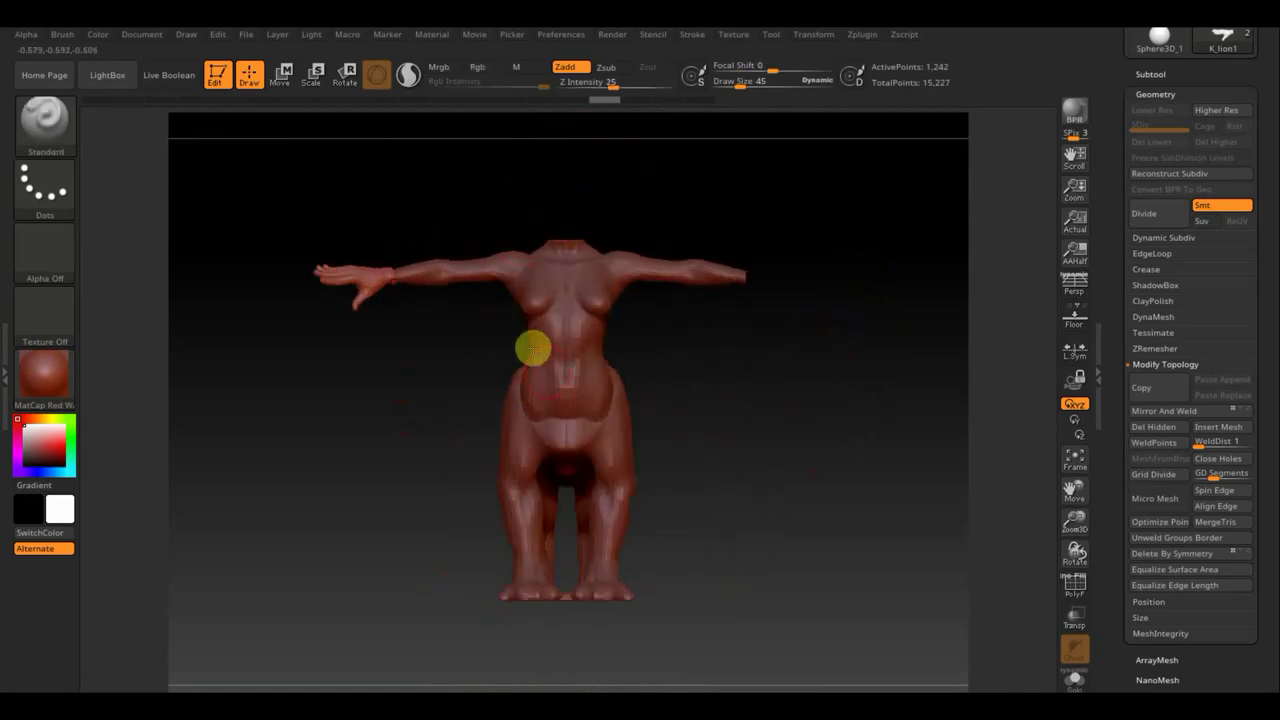
pyautogui.moveTo(816, 437); pyautogui.dragTo(808, 408)
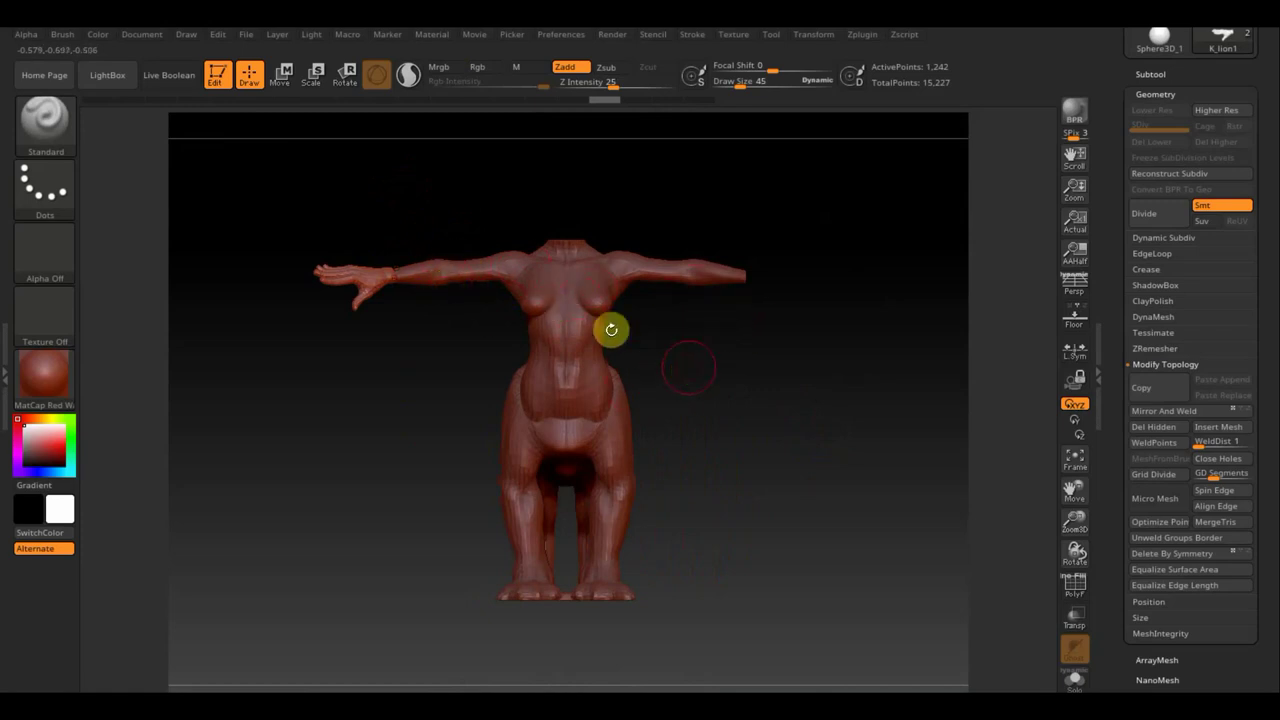
pyautogui.click(281, 84)
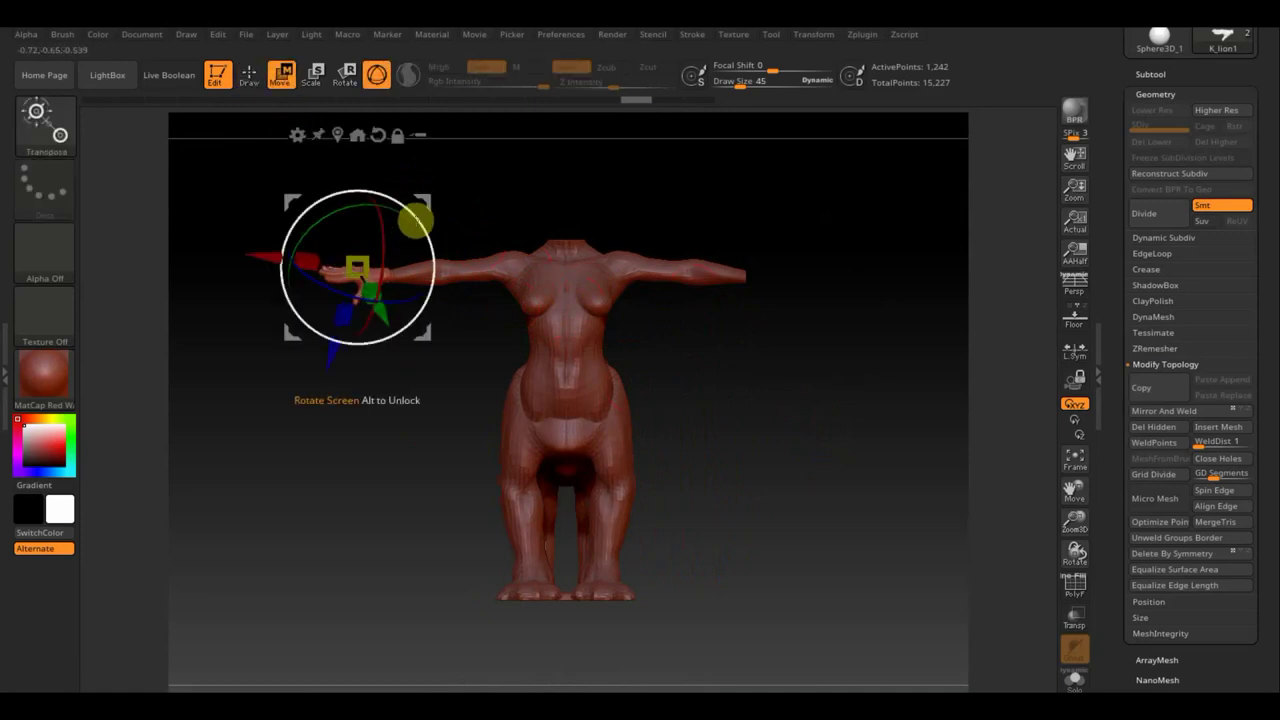
pyautogui.moveTo(586, 226)
pyautogui.mouseDown()
pyautogui.moveTo(588, 383)
pyautogui.moveTo(780, 269)
pyautogui.moveTo(746, 197)
pyautogui.moveTo(763, 220)
pyautogui.mouseUp()
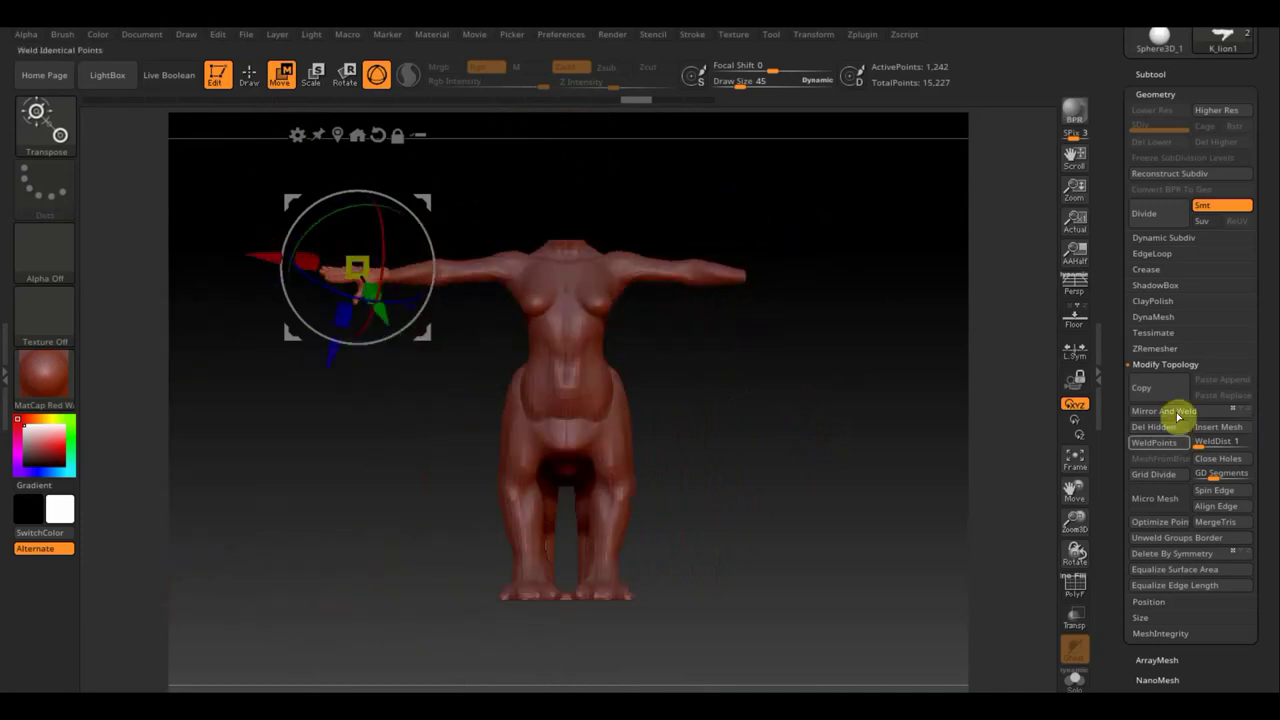
pyautogui.click(1155, 76)
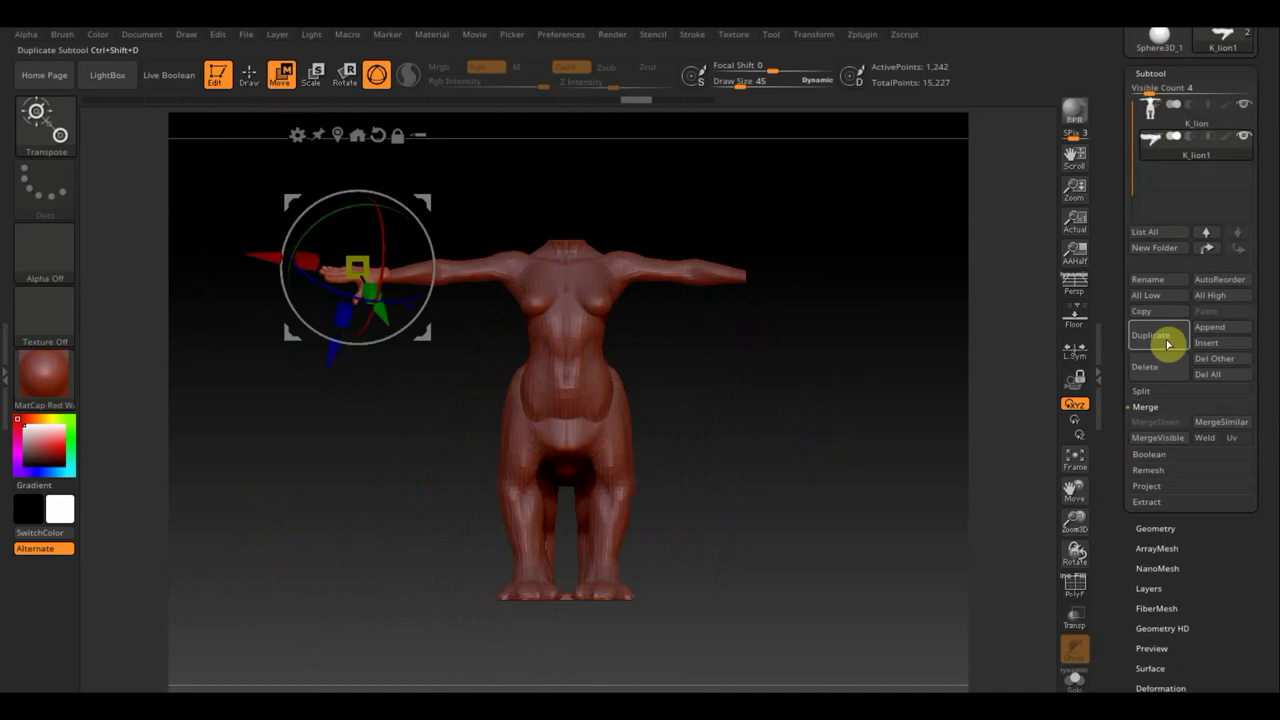
# Apply Mirror And Weld under Modify Topology to copy the hand onto the right arm
pyautogui.click(1156, 527)
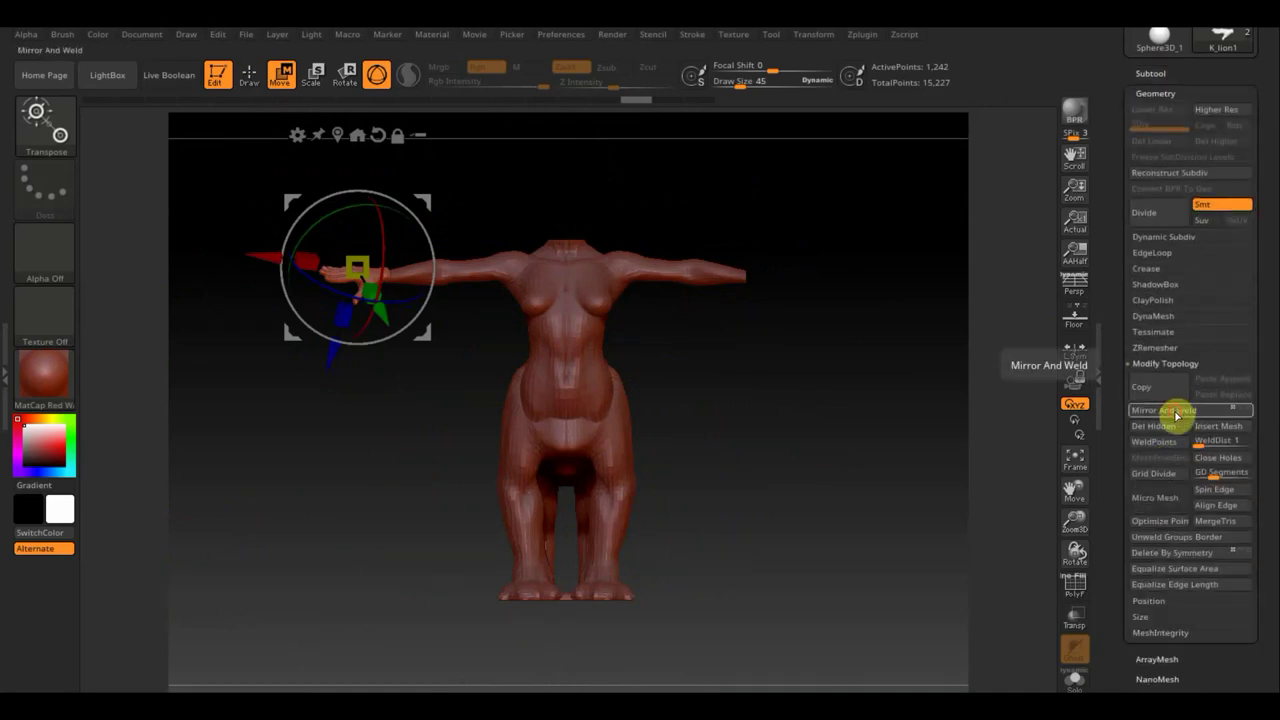
pyautogui.click(1178, 404)
pyautogui.moveTo(867, 400); pyautogui.dragTo(876, 405)
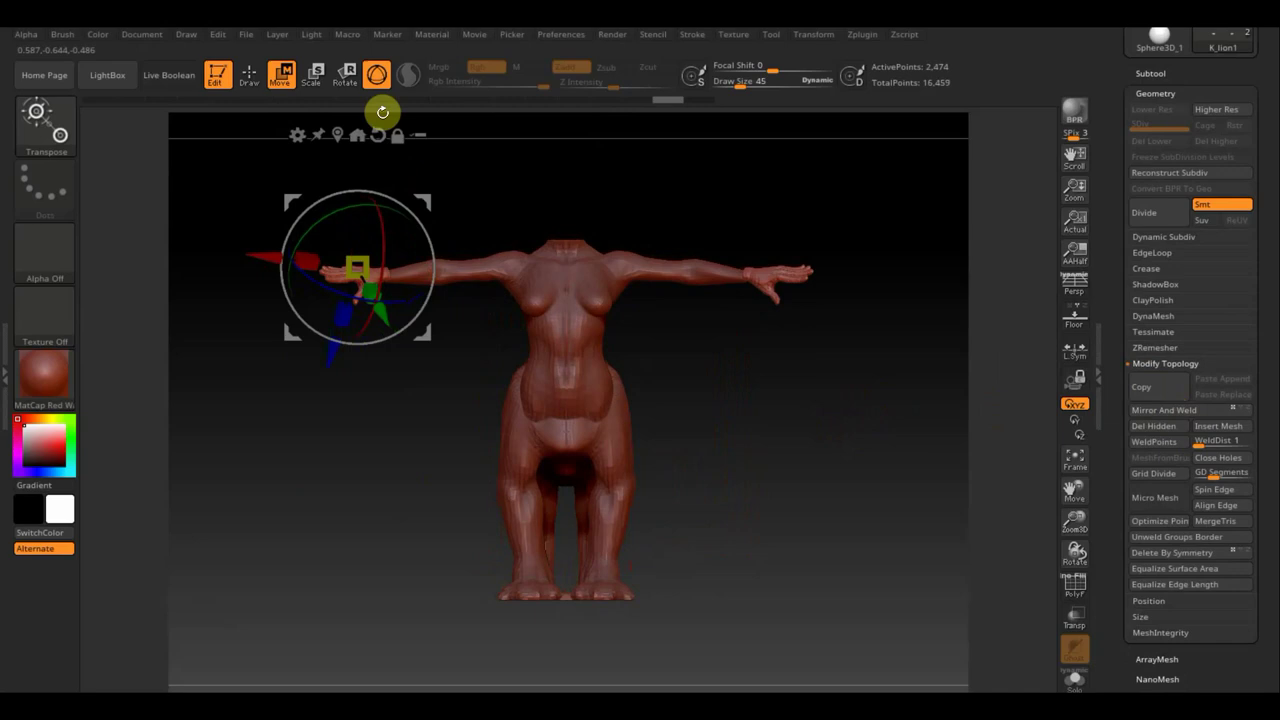
# Return to Draw mode and orbit the figure back to a straight front view
pyautogui.click(250, 78)
pyautogui.click(714, 387)
pyautogui.click(280, 75)
pyautogui.moveTo(293, 201); pyautogui.dragTo(291, 204)
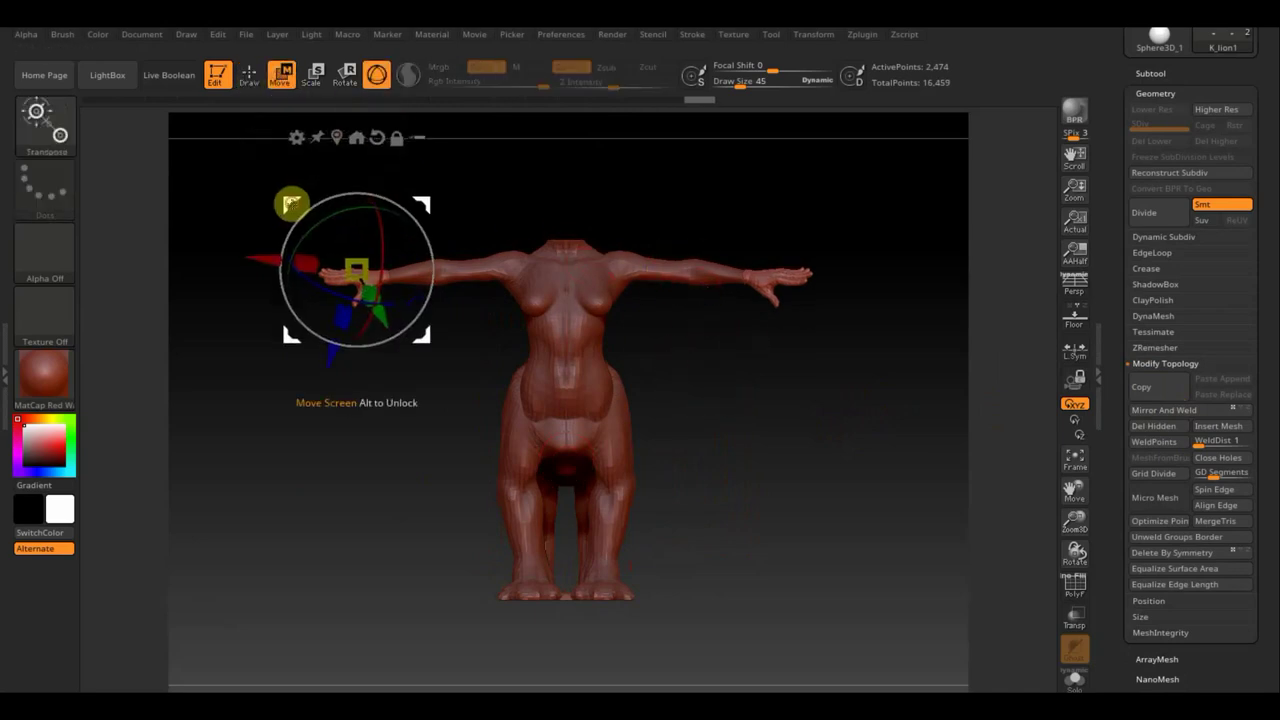
pyautogui.click(249, 75)
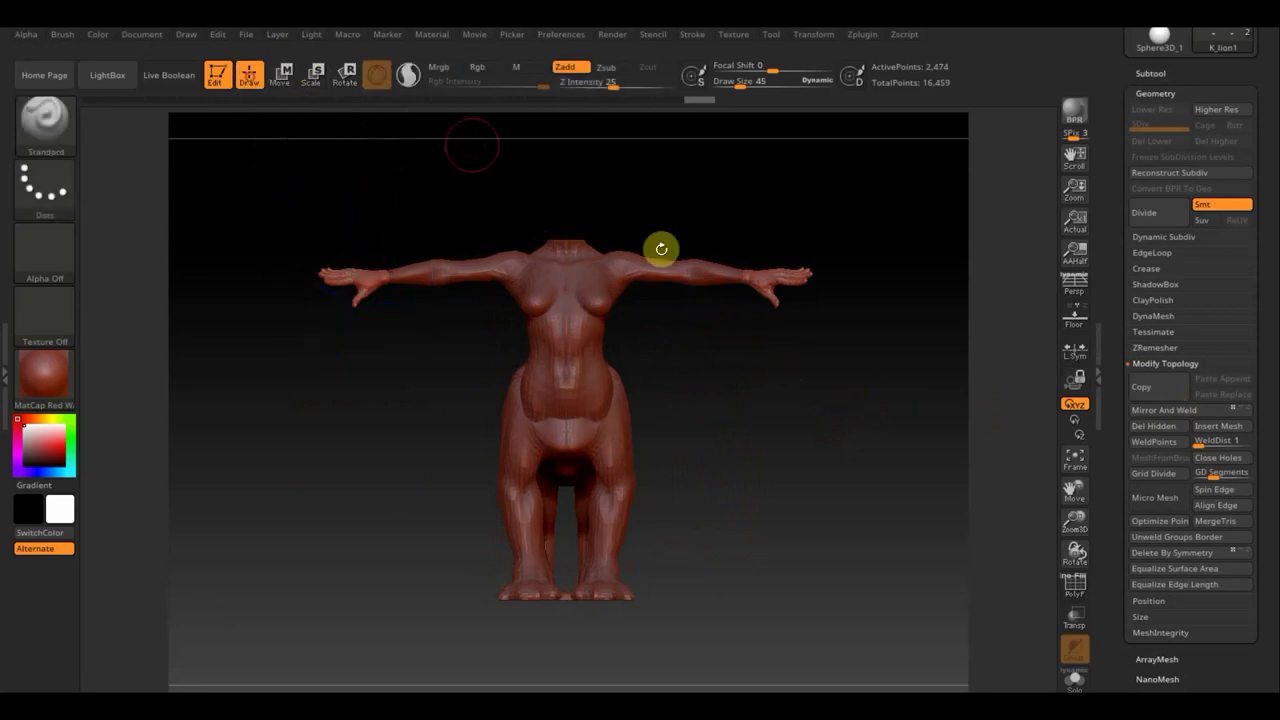
pyautogui.moveTo(786, 383)
pyautogui.mouseDown()
pyautogui.moveTo(801, 457)
pyautogui.moveTo(794, 531)
pyautogui.moveTo(814, 434)
pyautogui.moveTo(812, 291)
pyautogui.mouseUp()
pyautogui.moveTo(808, 463); pyautogui.dragTo(804, 477)
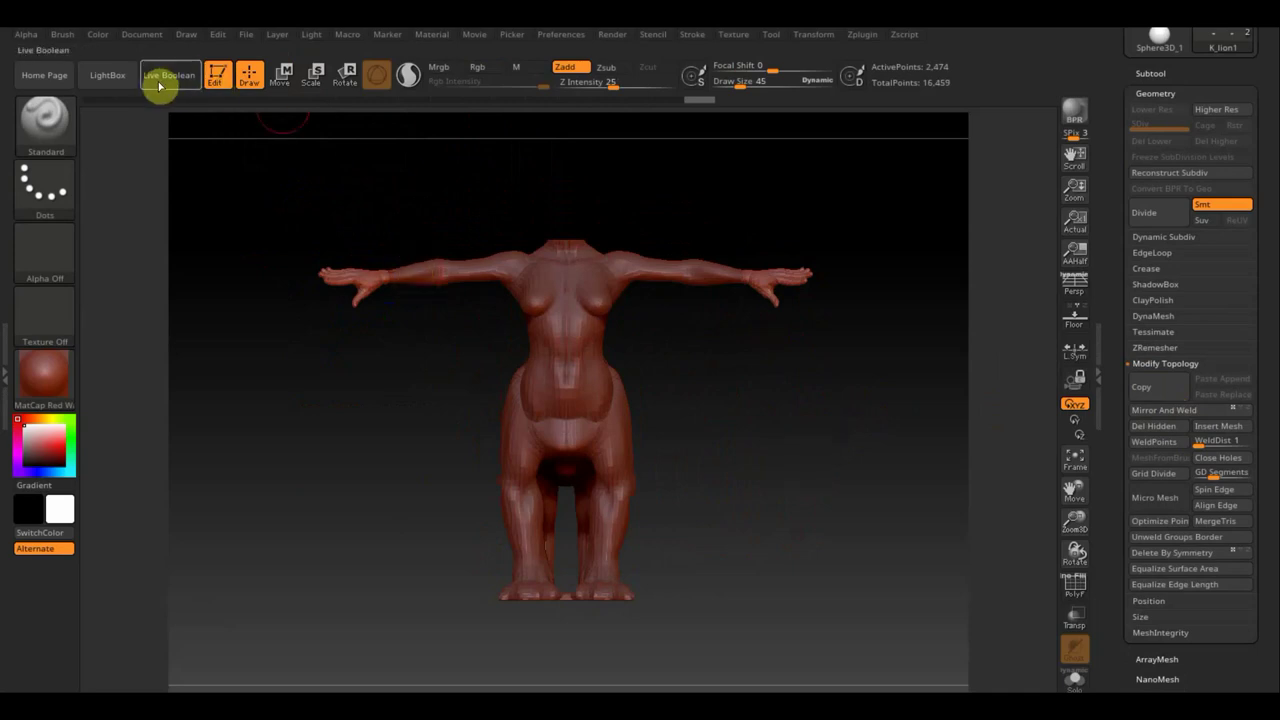
# Open and close LightBox, then duplicate the body subtool into K_lion2
pyautogui.click(106, 76)
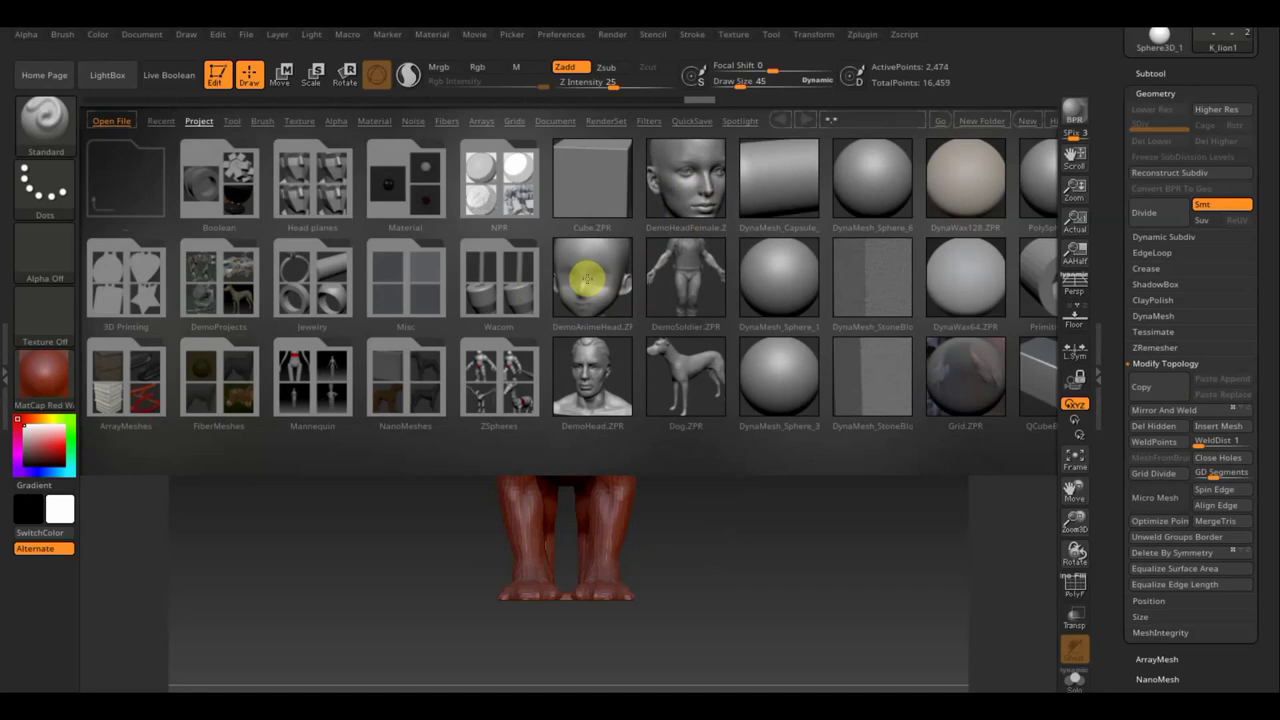
pyautogui.click(112, 75)
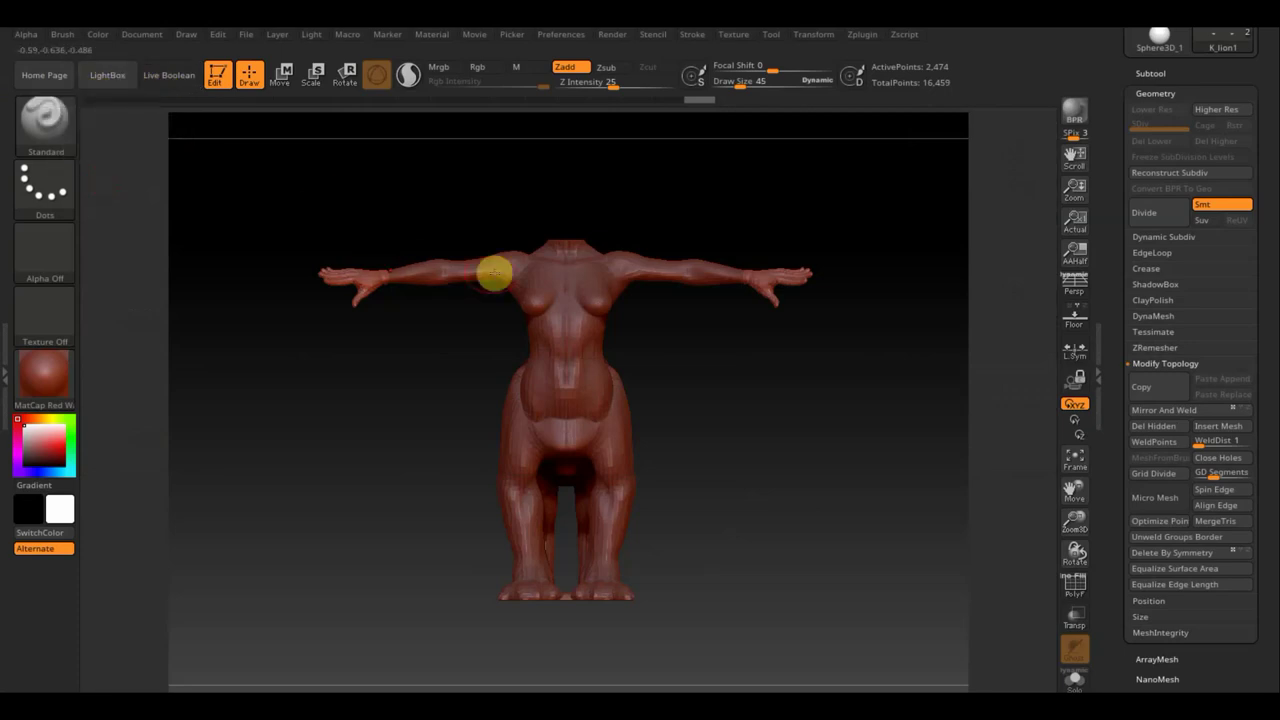
pyautogui.click(1155, 73)
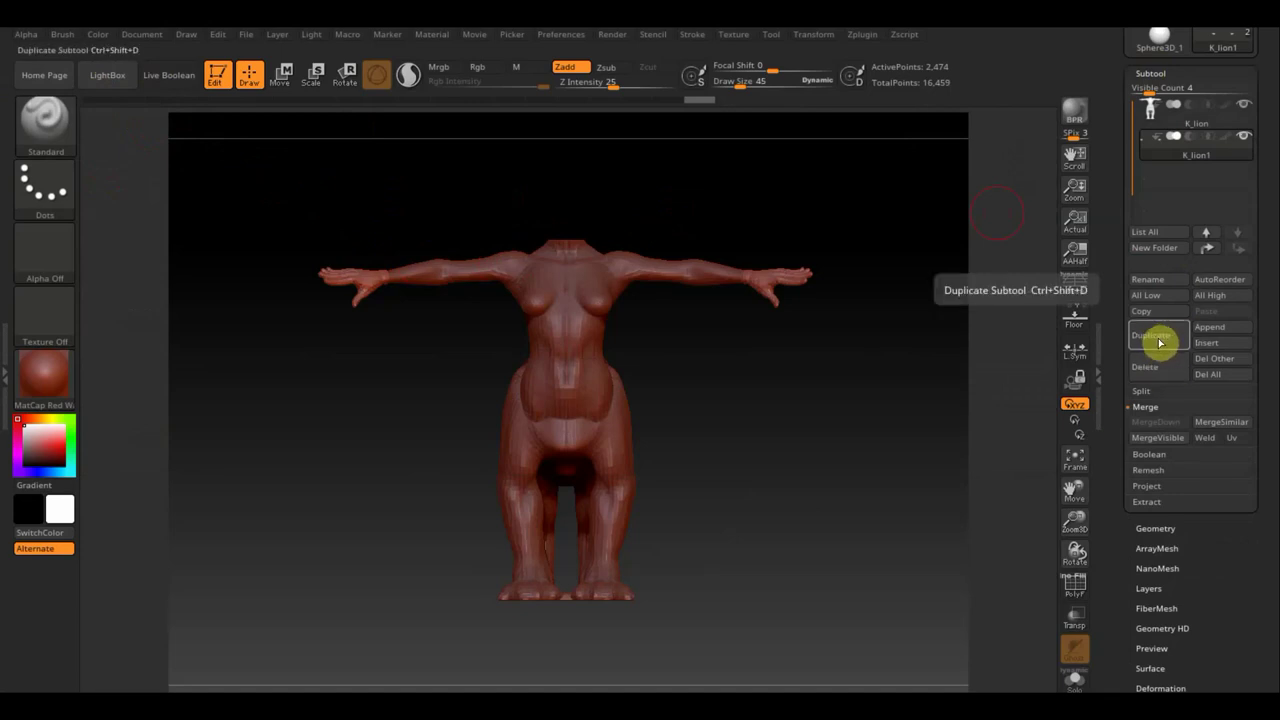
pyautogui.click(1162, 335)
# Import голова2 from Desktop > под проект in place of the K_lion2 subtool
pyautogui.scroll(5, 1266, 270)
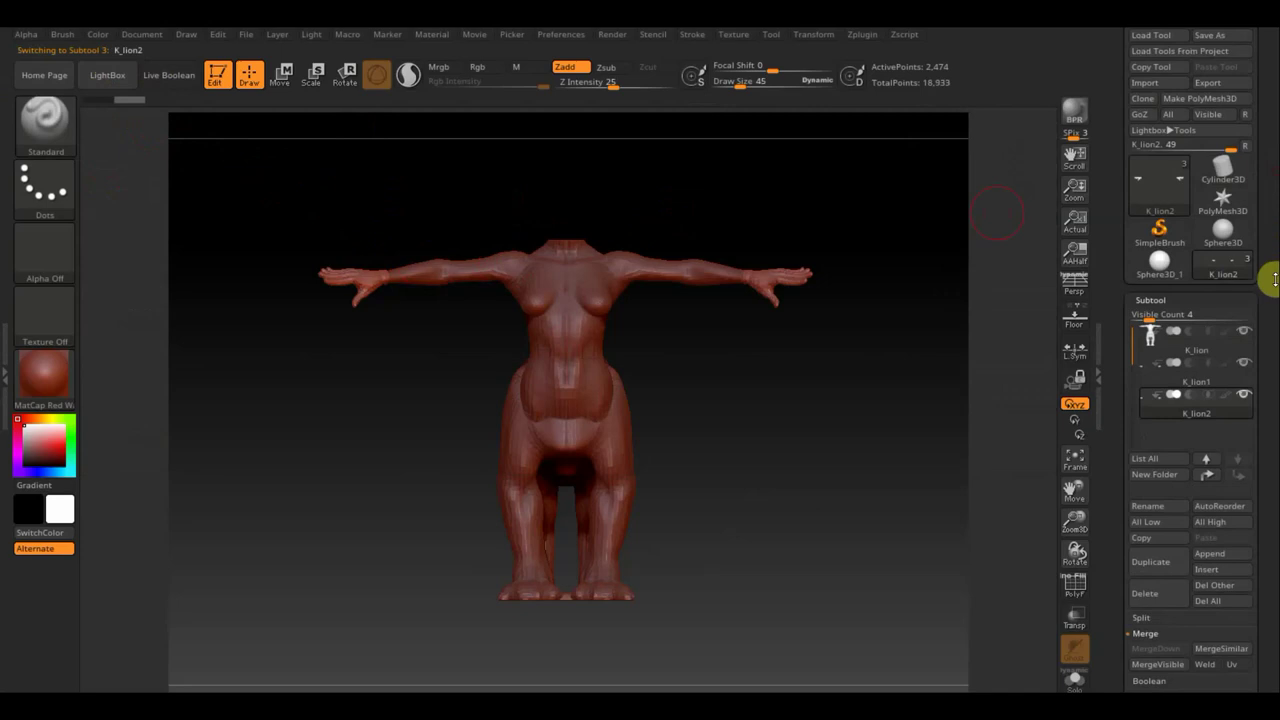
pyautogui.click(1146, 96)
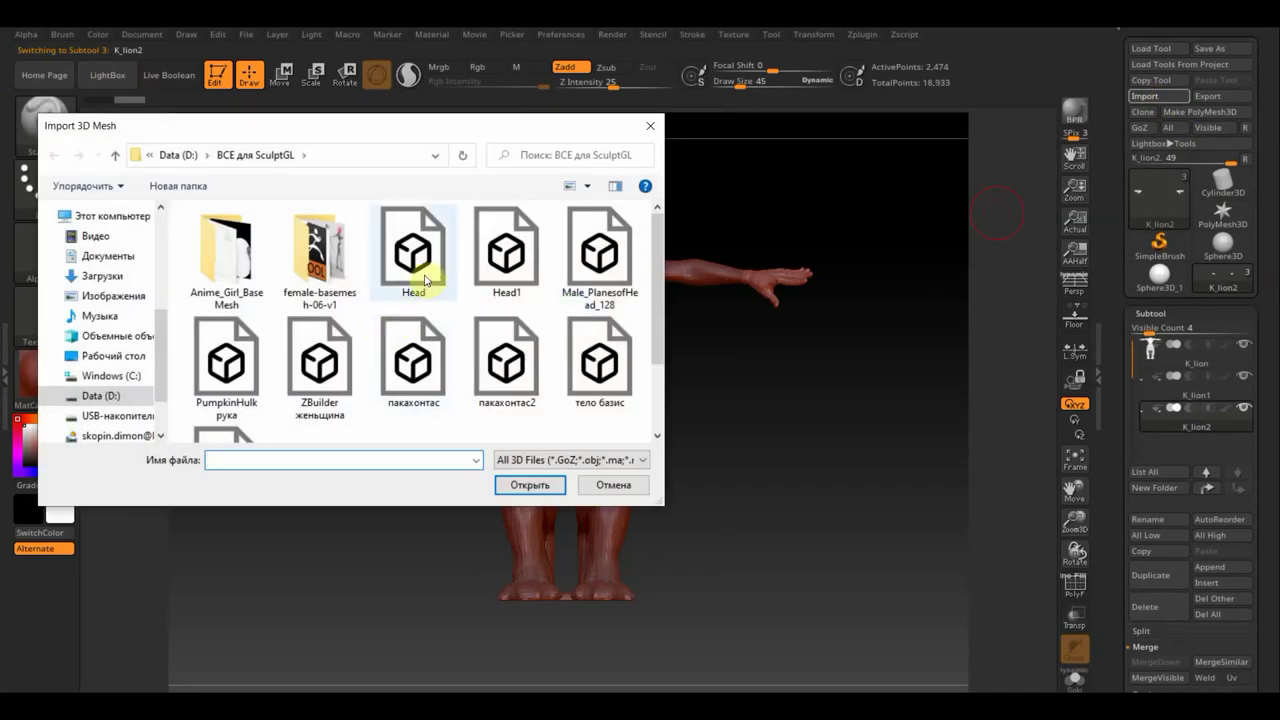
pyautogui.scroll(-2, 531, 300)
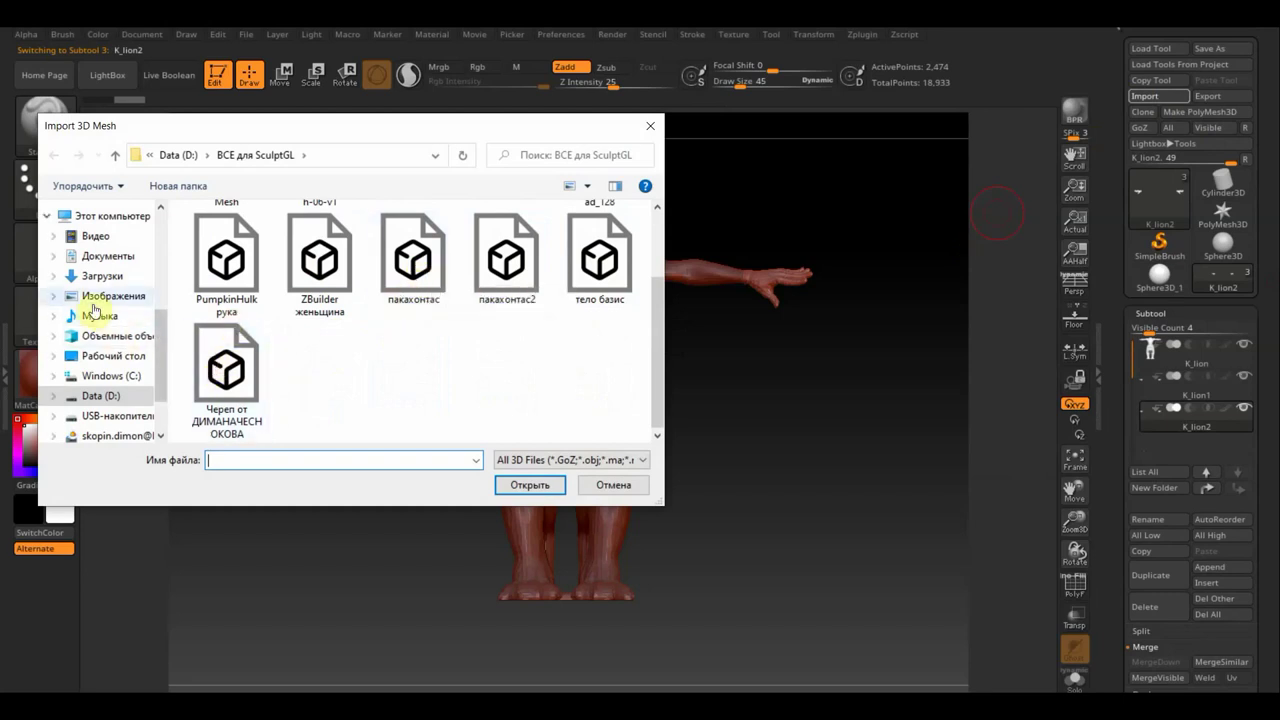
pyautogui.click(132, 355)
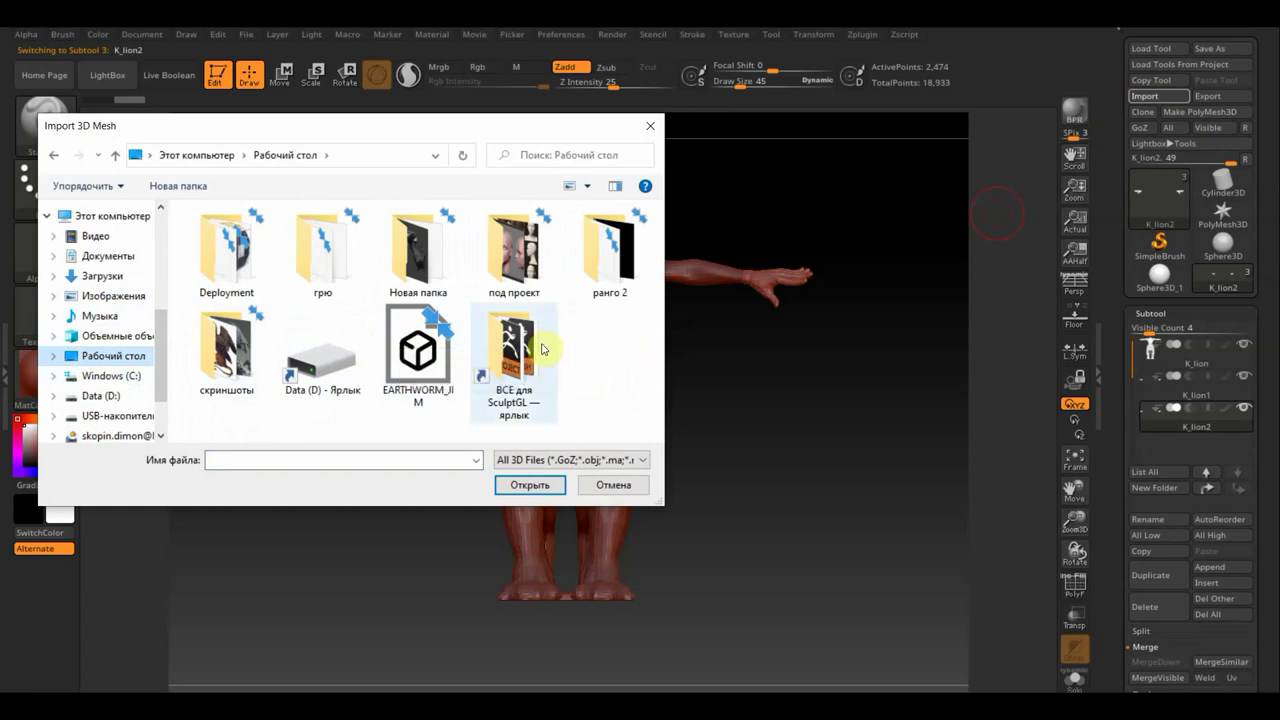
pyautogui.click(515, 273)
pyautogui.doubleClick(515, 273)
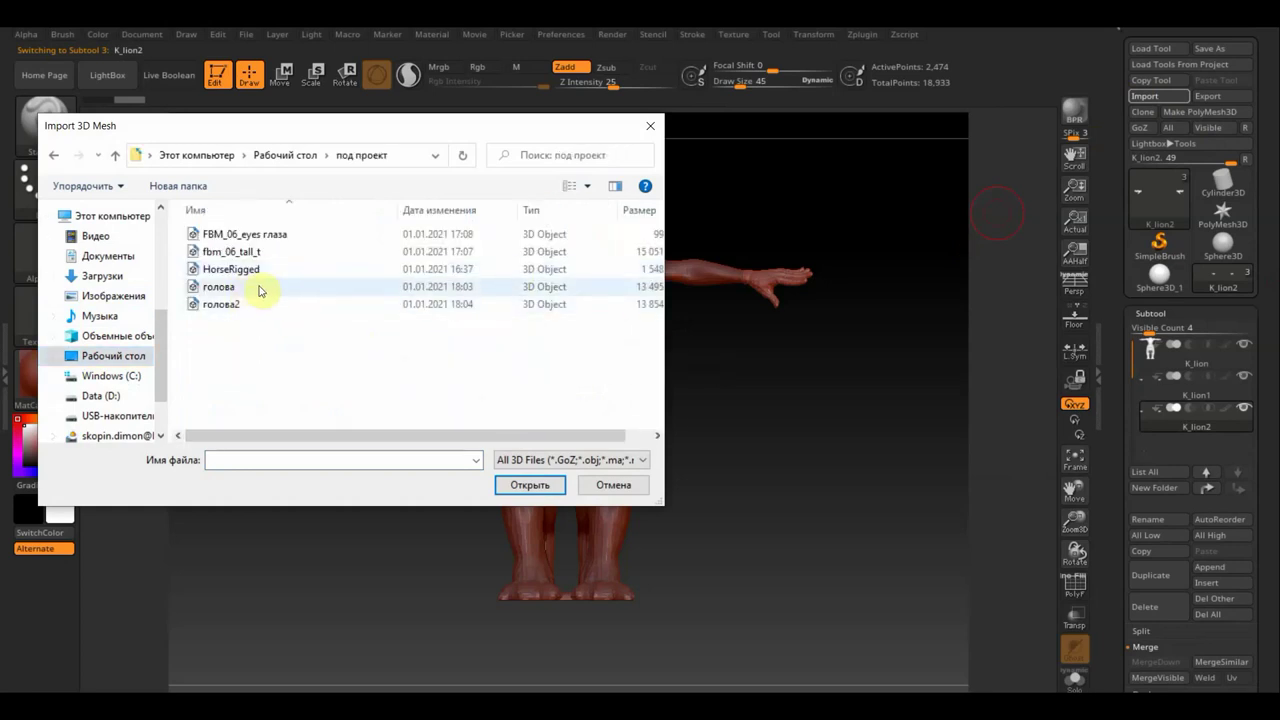
pyautogui.click(216, 305)
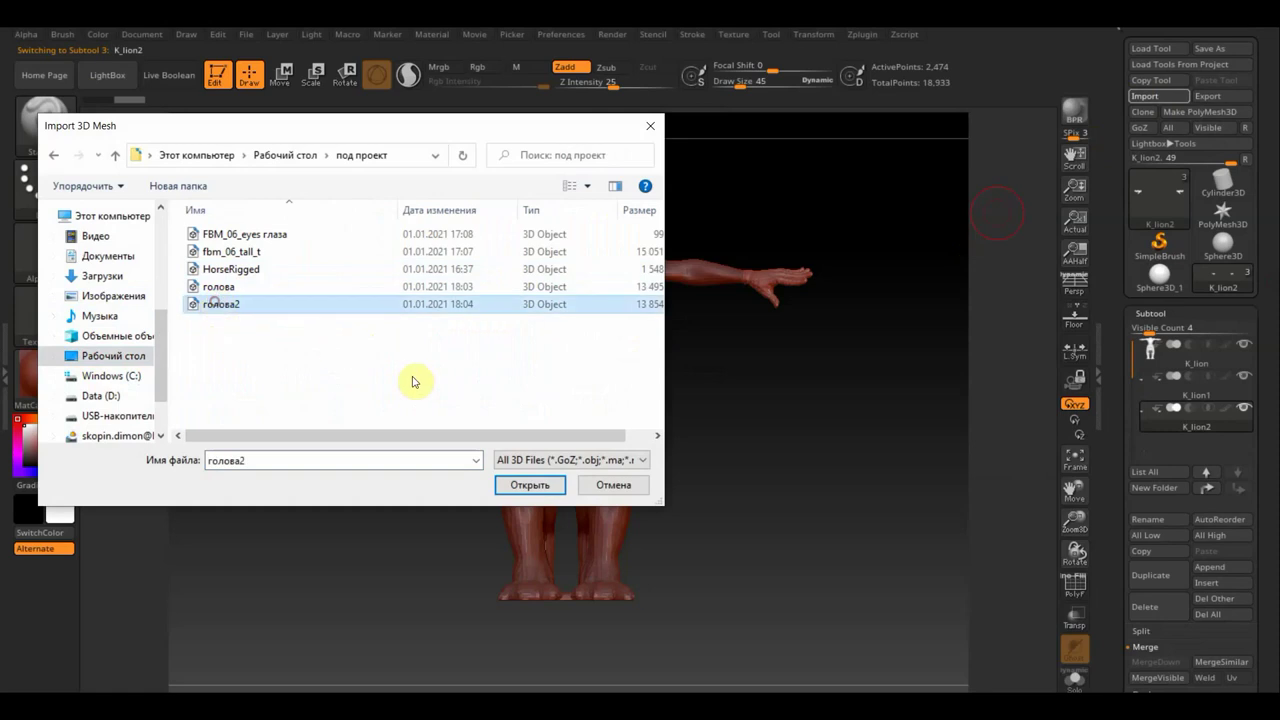
pyautogui.click(531, 485)
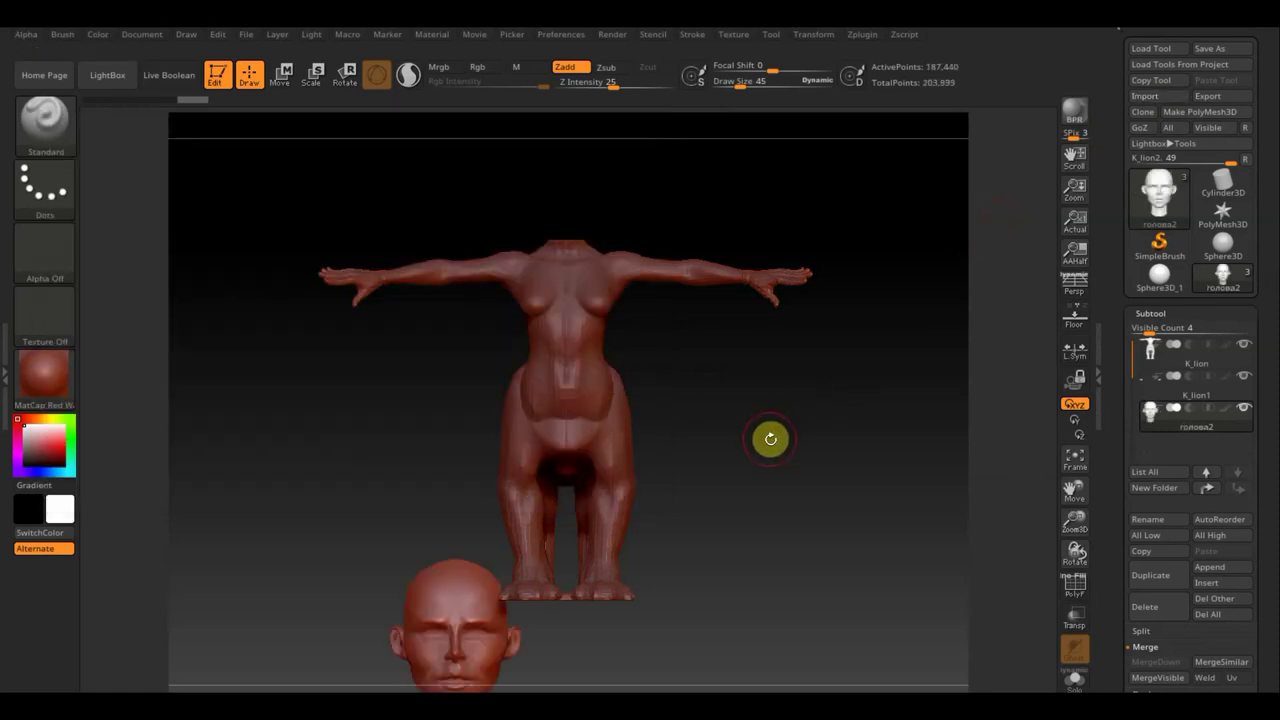
# Move the голова2 head up onto the neck and shrink it to fit
pyautogui.keyDown('alt'); pyautogui.moveTo(768, 434); pyautogui.dragTo(765, 319); pyautogui.keyUp('alt')
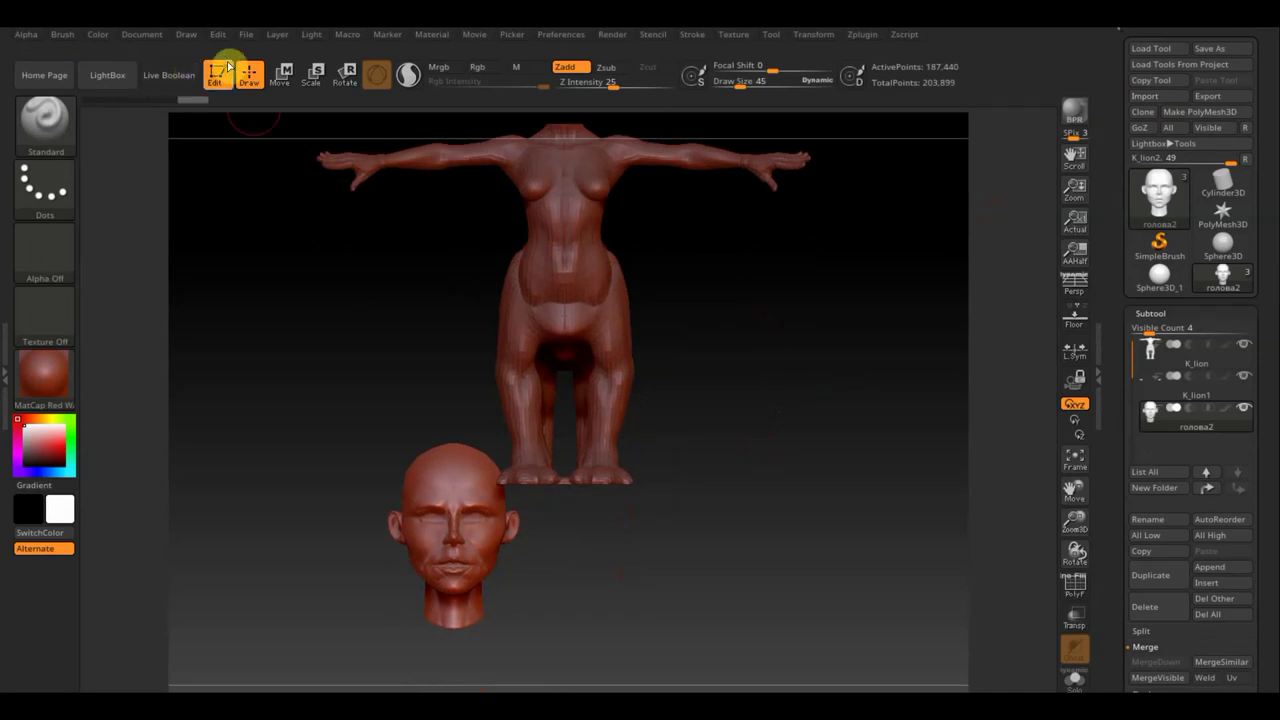
pyautogui.click(280, 72)
pyautogui.moveTo(774, 411)
pyautogui.keyDown('alt'); pyautogui.mouseDown()
pyautogui.moveTo(743, 417)
pyautogui.moveTo(713, 300)
pyautogui.moveTo(729, 460)
pyautogui.moveTo(577, 374)
pyautogui.mouseUp(); pyautogui.keyUp('alt')
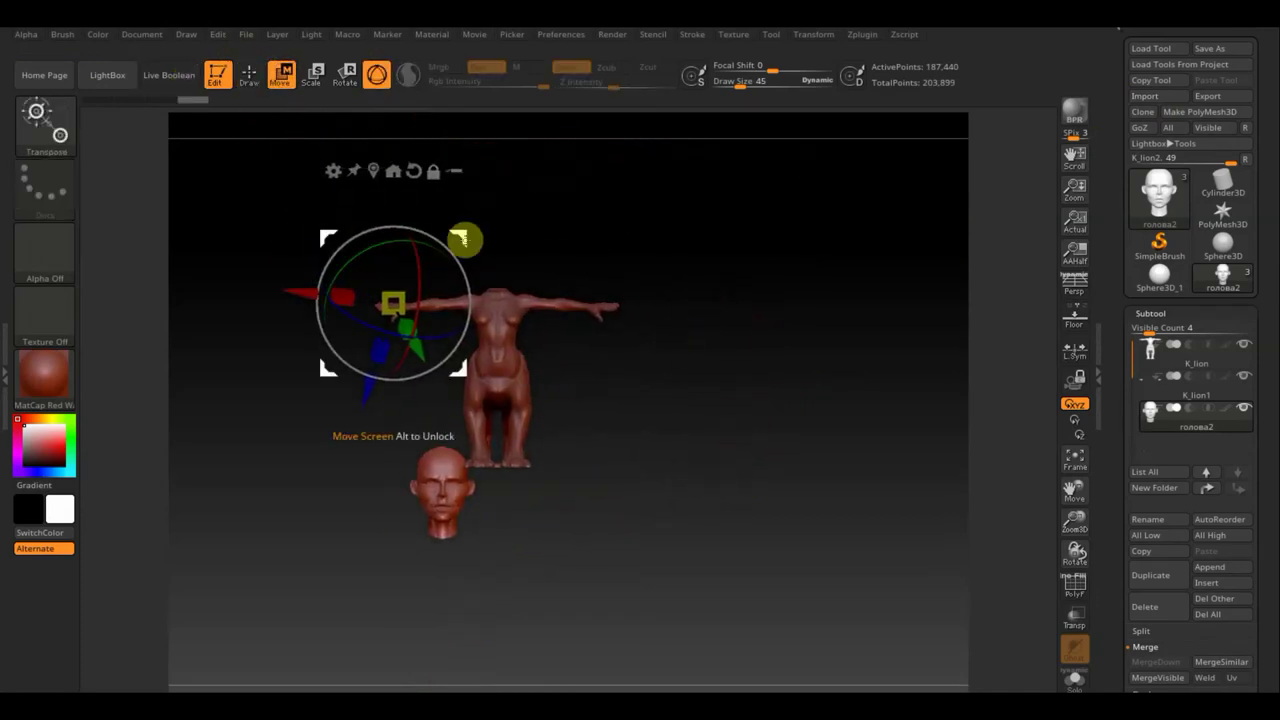
pyautogui.moveTo(464, 238); pyautogui.dragTo(521, 10)
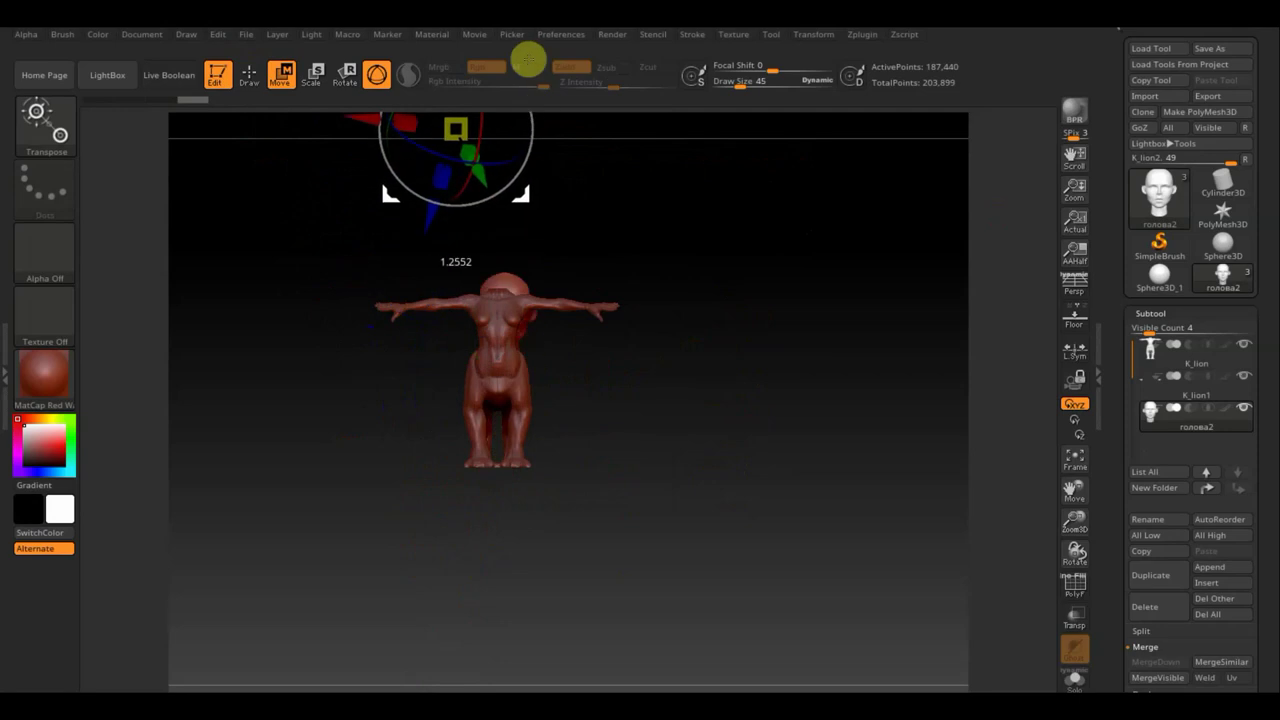
pyautogui.moveTo(560, 130)
pyautogui.mouseDown()
pyautogui.moveTo(640, 271)
pyautogui.moveTo(289, 163)
pyautogui.moveTo(712, 371)
pyautogui.mouseUp()
pyautogui.moveTo(480, 233)
pyautogui.mouseDown()
pyautogui.moveTo(457, 240)
pyautogui.moveTo(726, 331)
pyautogui.moveTo(874, 251)
pyautogui.moveTo(851, 297)
pyautogui.moveTo(808, 240)
pyautogui.moveTo(735, 303)
pyautogui.moveTo(777, 266)
pyautogui.moveTo(847, 437)
pyautogui.mouseUp()
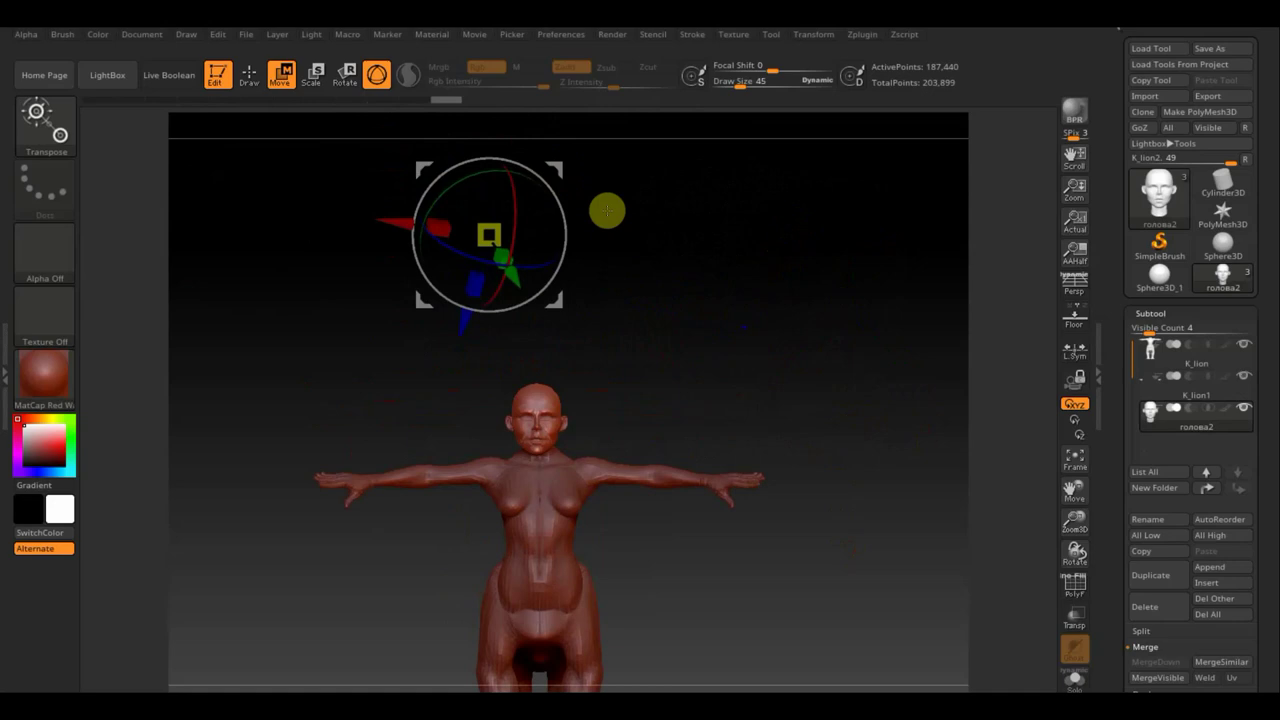
# Rotate and raise the head slightly, then view the whole figure front-on
pyautogui.keyDown('alt'); pyautogui.moveTo(606, 209); pyautogui.dragTo(674, 331); pyautogui.keyUp('alt')
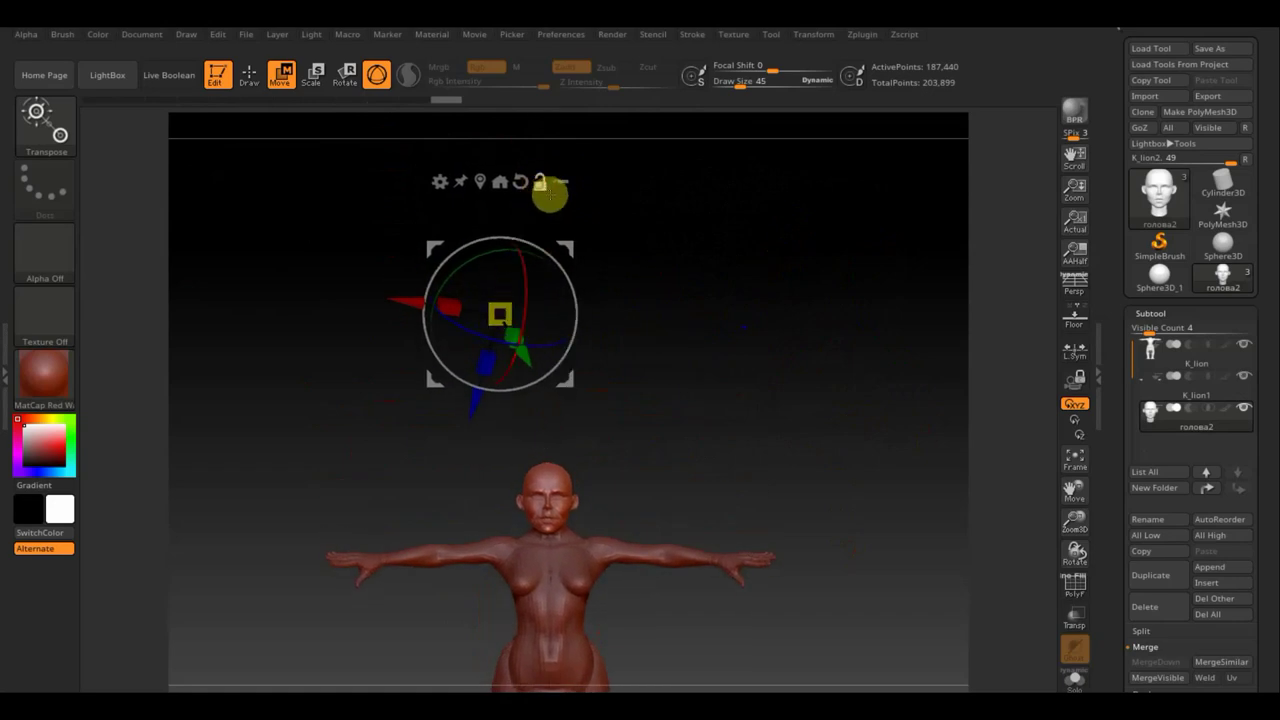
pyautogui.moveTo(543, 243)
pyautogui.mouseDown()
pyautogui.moveTo(534, 209)
pyautogui.moveTo(559, 266)
pyautogui.moveTo(617, 246)
pyautogui.moveTo(645, 273)
pyautogui.moveTo(617, 409)
pyautogui.moveTo(609, 277)
pyautogui.moveTo(618, 424)
pyautogui.mouseUp()
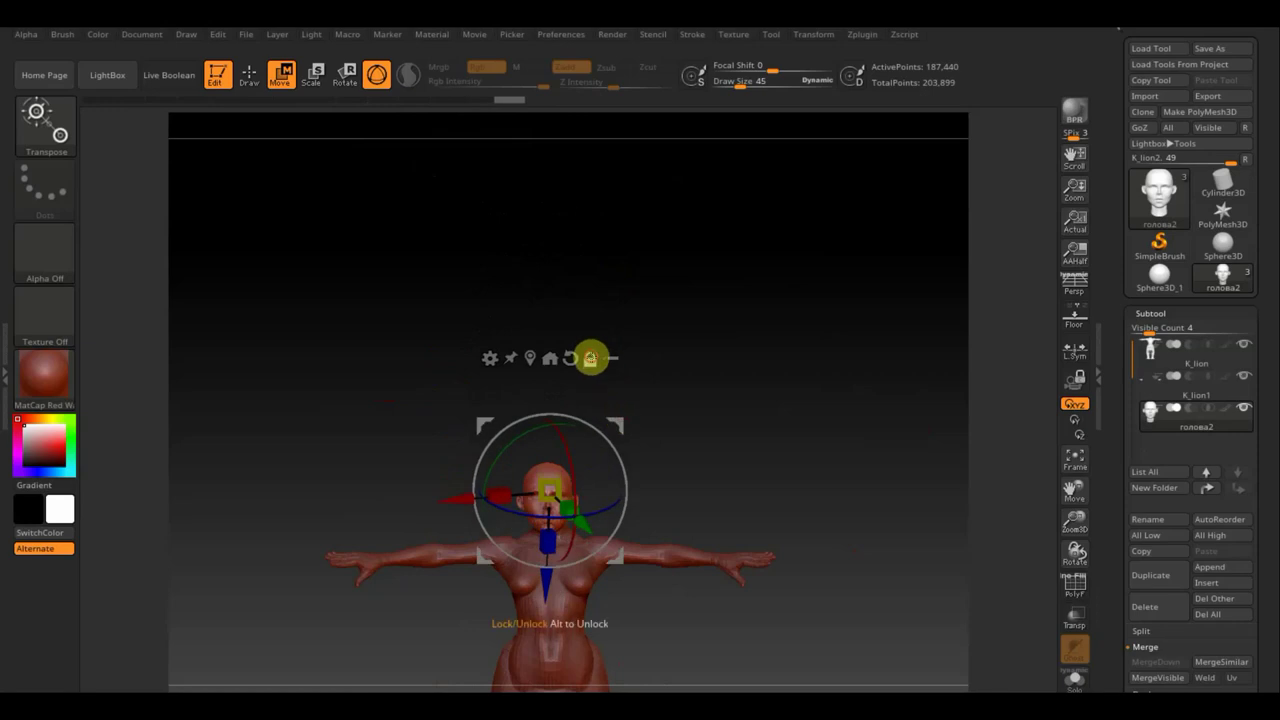
pyautogui.moveTo(543, 592); pyautogui.dragTo(543, 570)
pyautogui.moveTo(702, 490)
pyautogui.mouseDown()
pyautogui.moveTo(783, 489)
pyautogui.moveTo(731, 449)
pyautogui.moveTo(689, 357)
pyautogui.mouseUp()
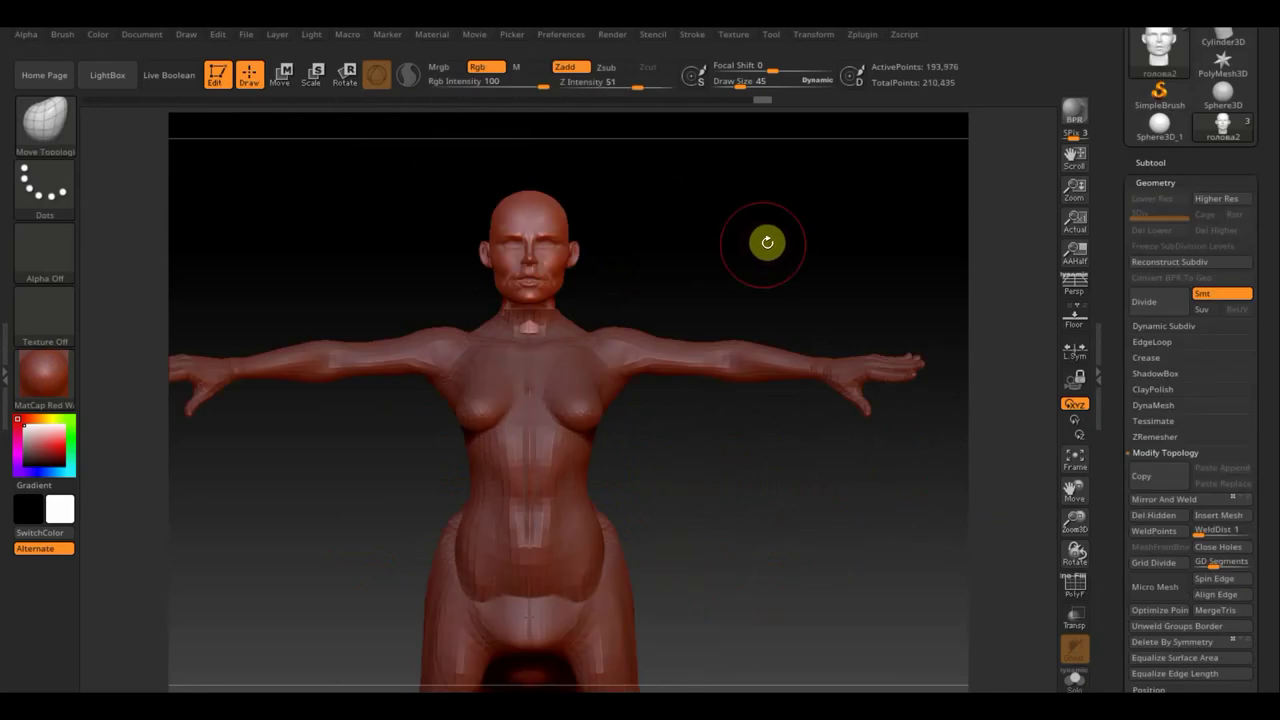
pyautogui.moveTo(747, 484)
pyautogui.keyDown('alt'); pyautogui.mouseDown()
pyautogui.moveTo(746, 283)
pyautogui.moveTo(749, 320)
pyautogui.moveTo(647, 335)
pyautogui.mouseUp(); pyautogui.keyUp('alt')
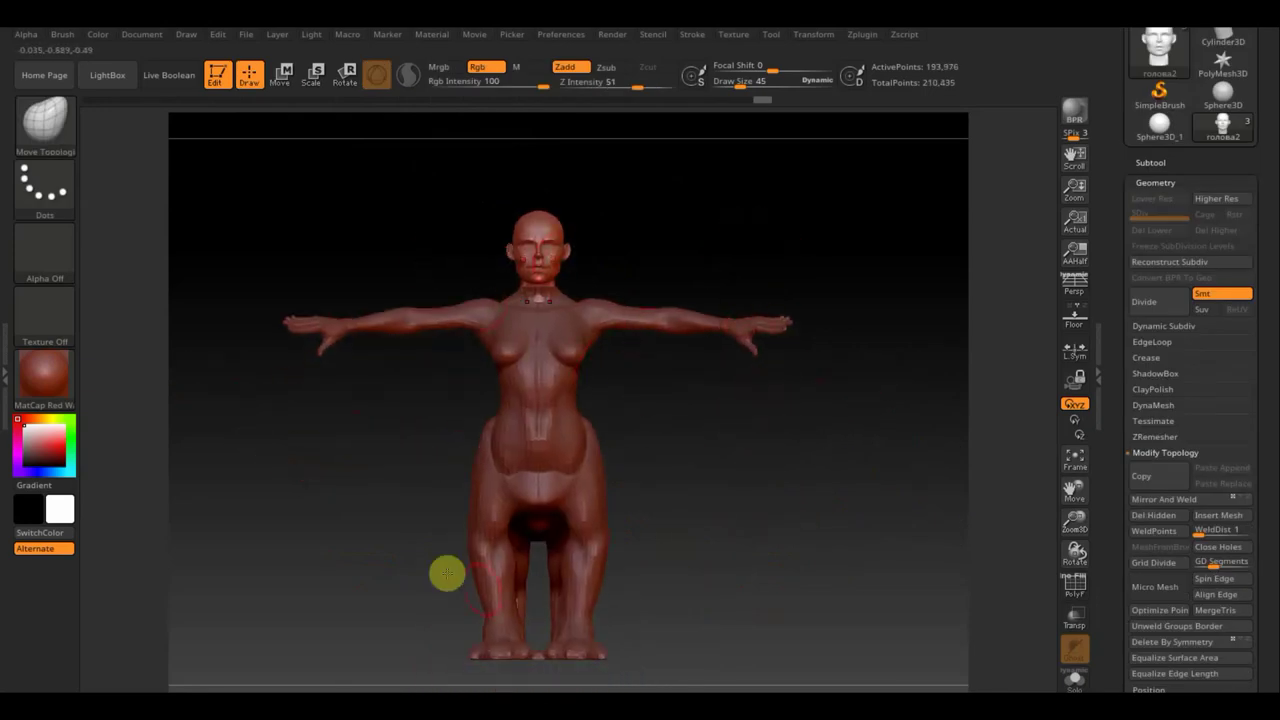
pyautogui.moveTo(634, 463)
pyautogui.mouseDown()
pyautogui.moveTo(786, 463)
pyautogui.moveTo(800, 531)
pyautogui.moveTo(804, 469)
pyautogui.mouseUp()
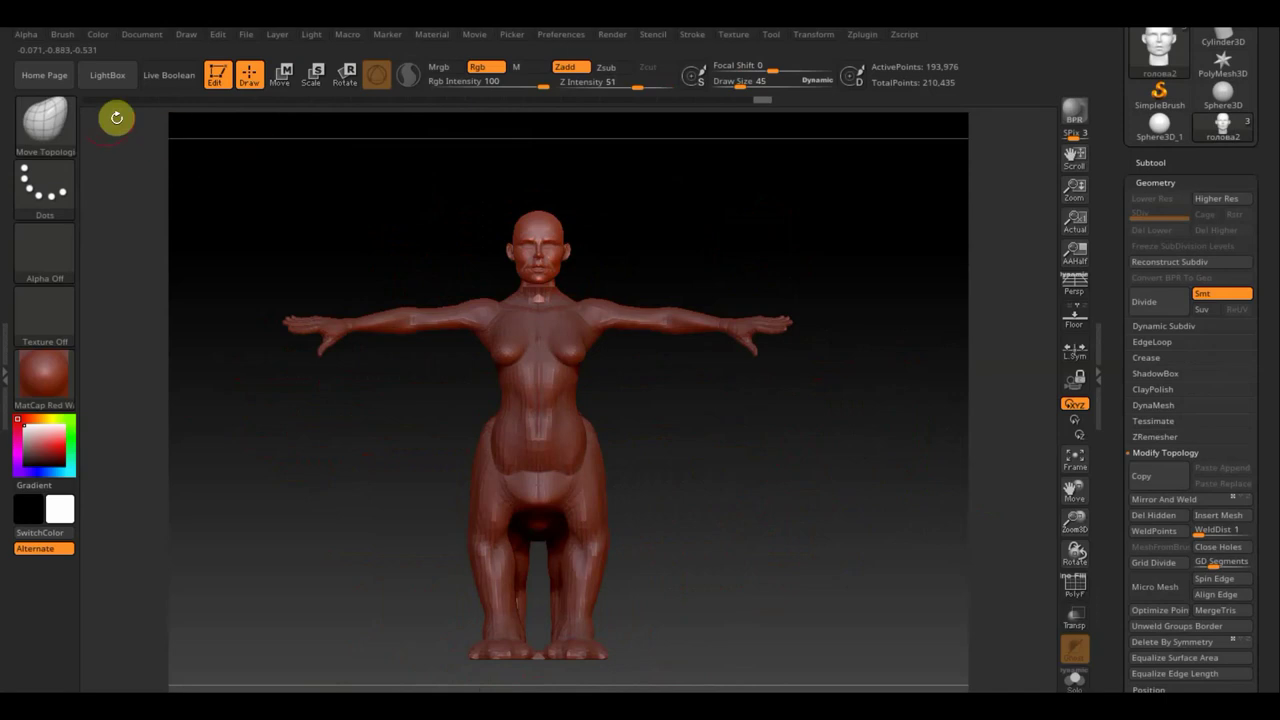
pyautogui.click(54, 118)
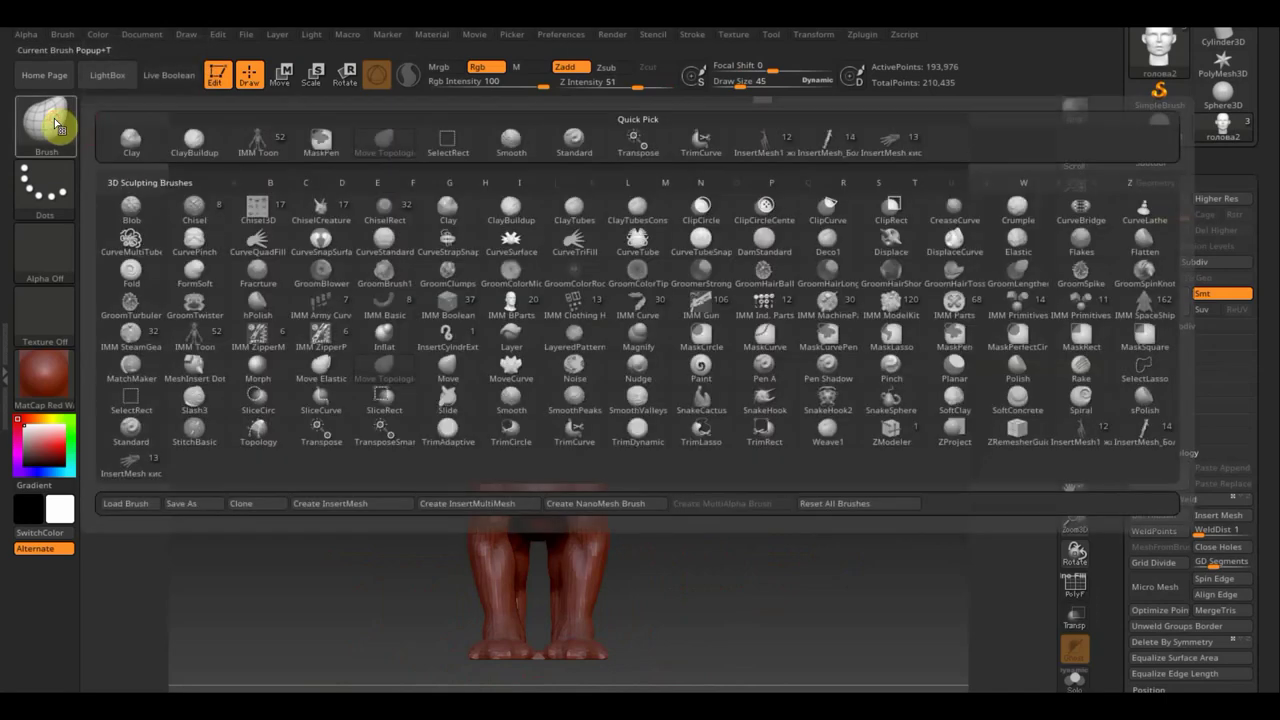
# Load InsertMesh волосы.zbp from Desktop > ВСЕ для SculptGL, adding 11 hairstyle meshes
pyautogui.click(143, 503)
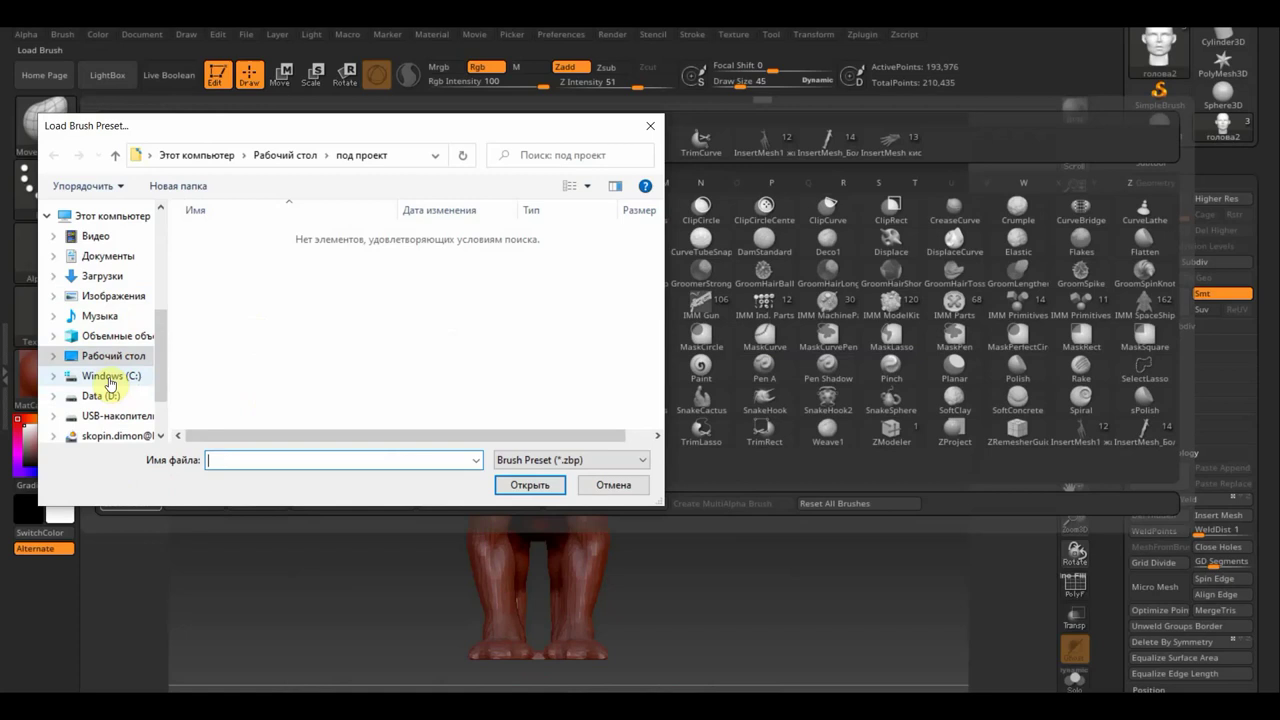
pyautogui.click(107, 356)
pyautogui.doubleClick(414, 352)
pyautogui.click(422, 289)
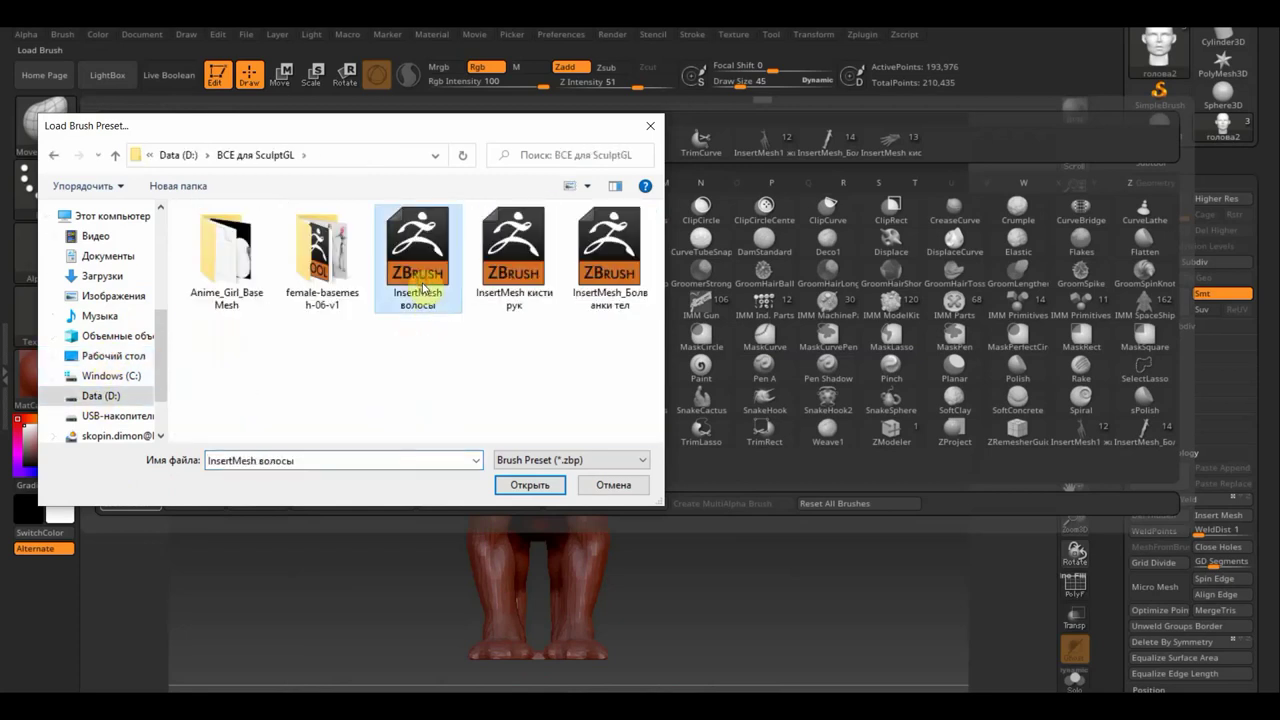
pyautogui.click(529, 486)
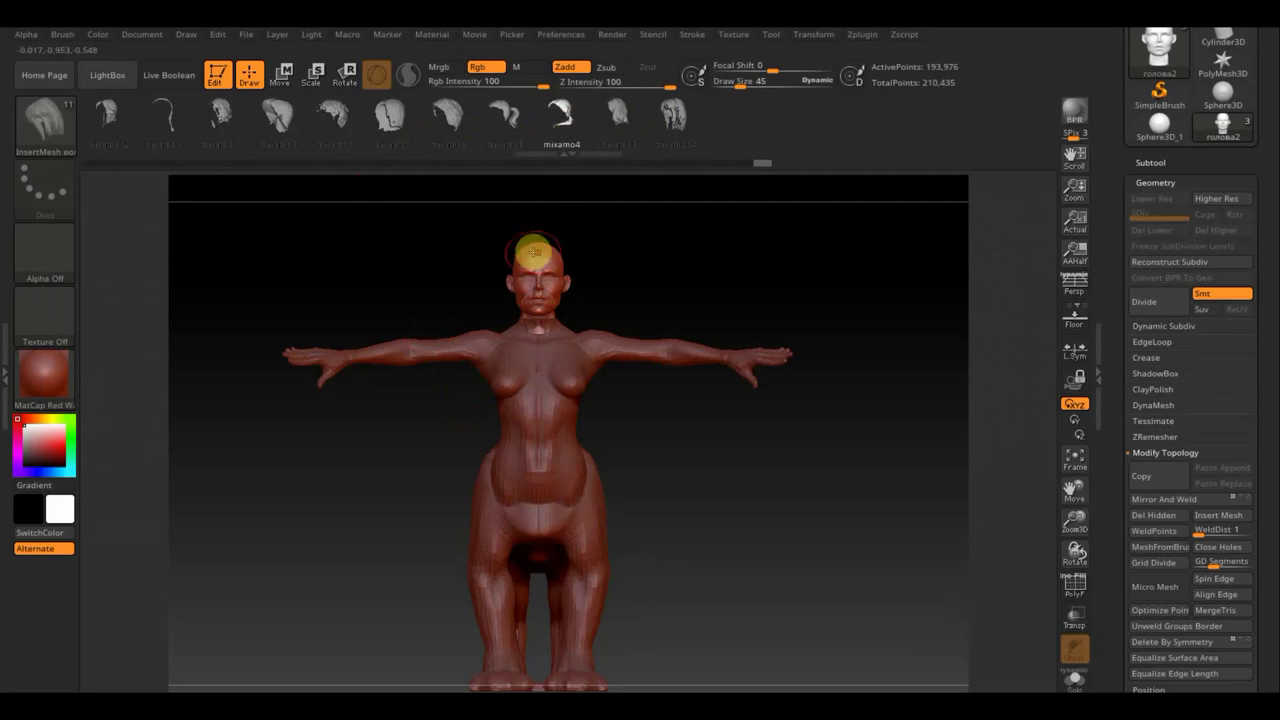
# Duplicate the голова2 head subtool to create голова3
pyautogui.click(1150, 162)
pyautogui.click(1166, 261)
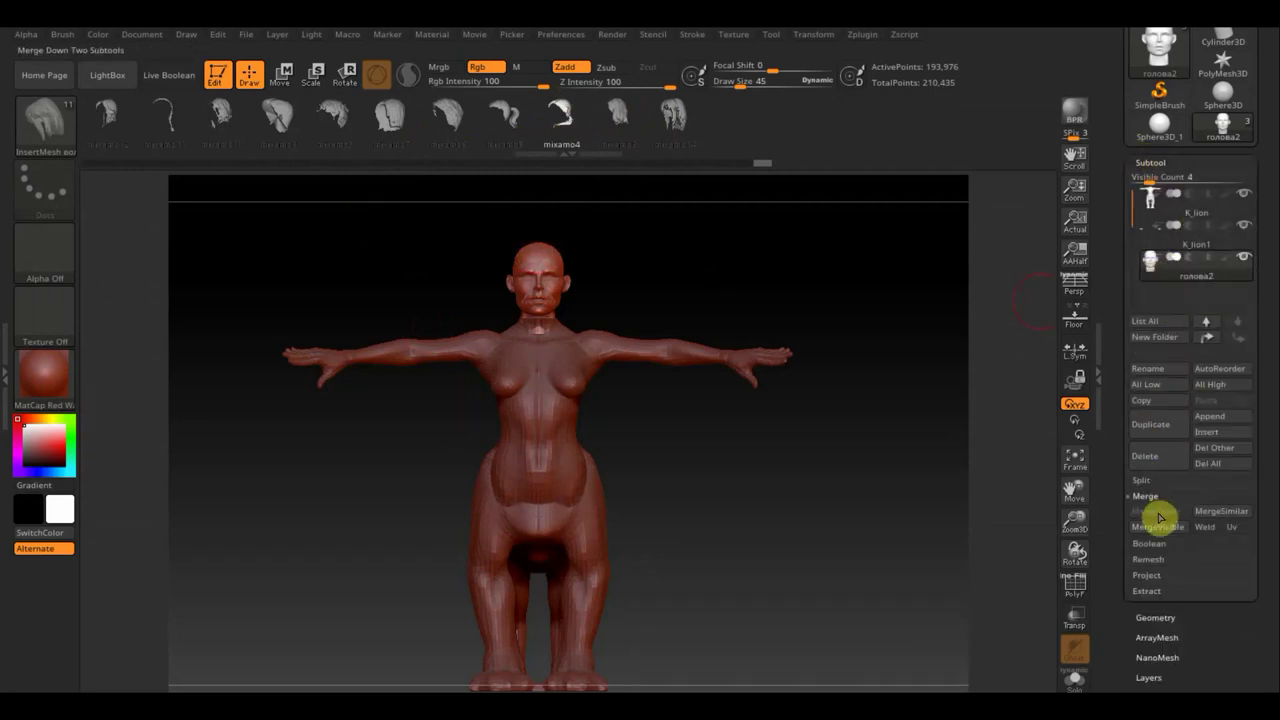
pyautogui.click(1158, 424)
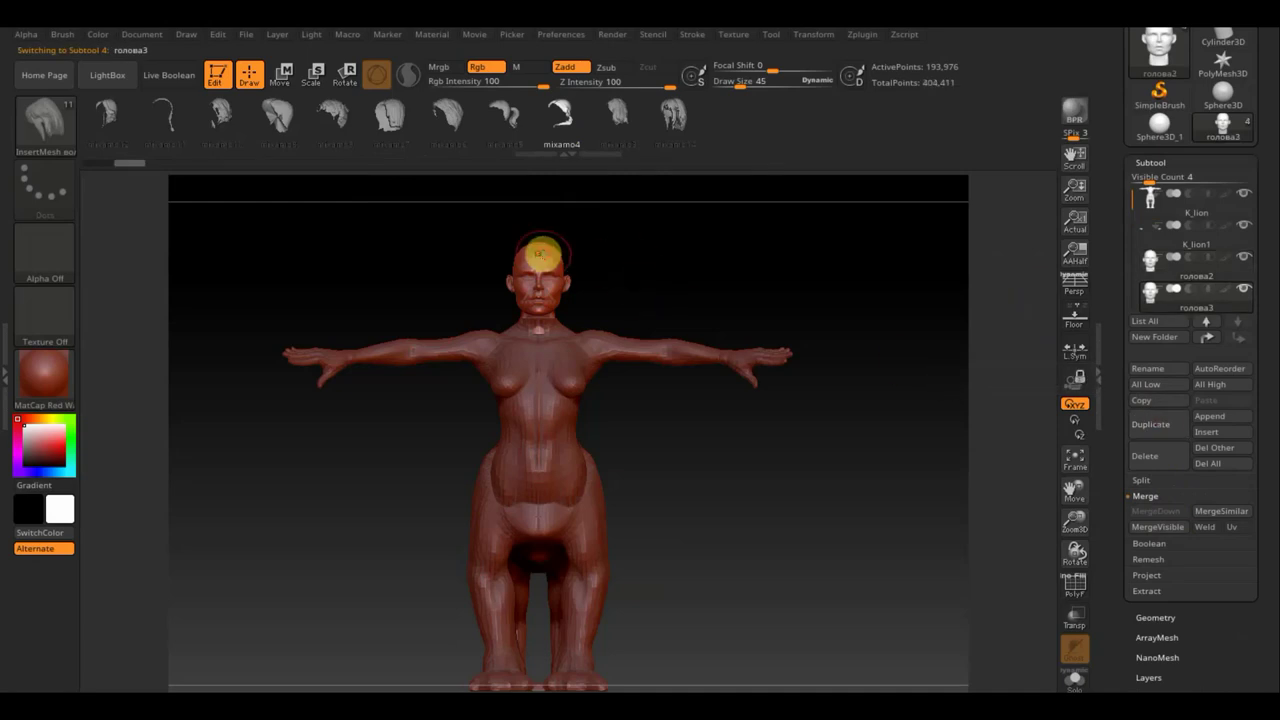
# Stroke an InsertMesh hair piece onto the top of the голова3 head
pyautogui.moveTo(543, 275); pyautogui.dragTo(549, 332)
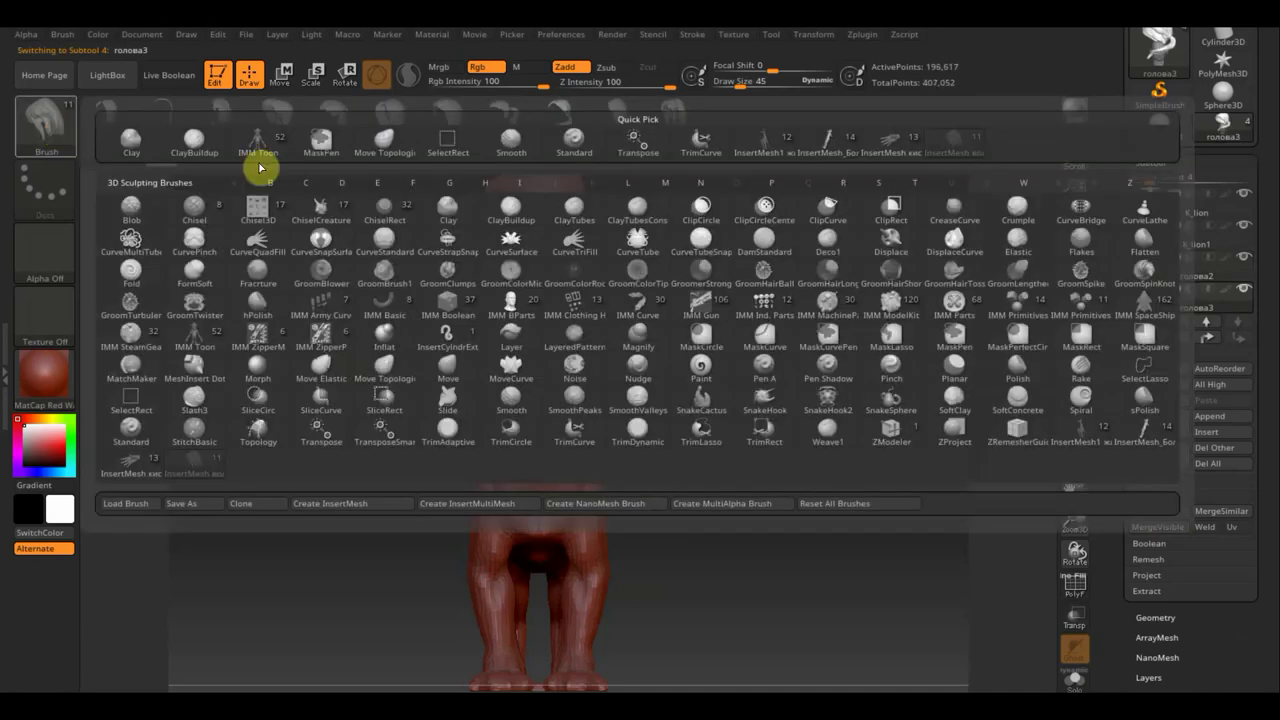
pyautogui.click(54, 131)
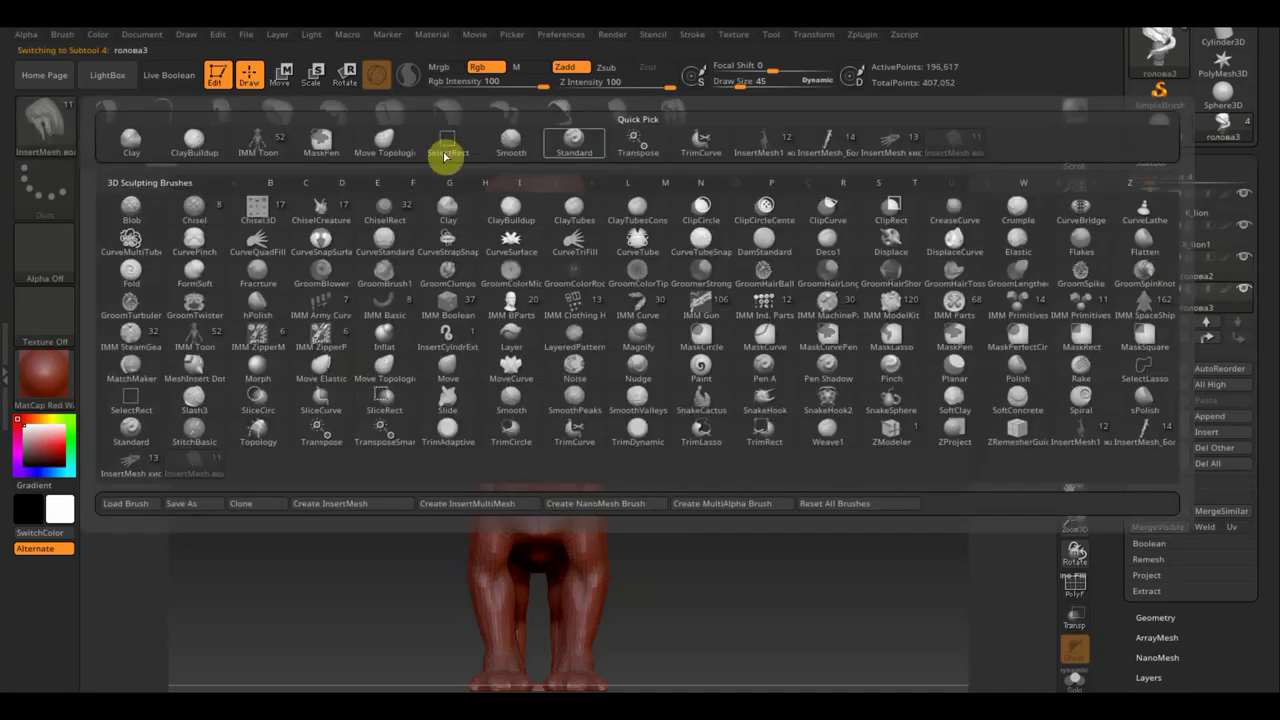
# With the Standard brush, isolate the hair piece by Ctrl+Shift-clicking it, hiding the rest
pyautogui.click(569, 143)
pyautogui.moveTo(661, 212); pyautogui.dragTo(694, 260)
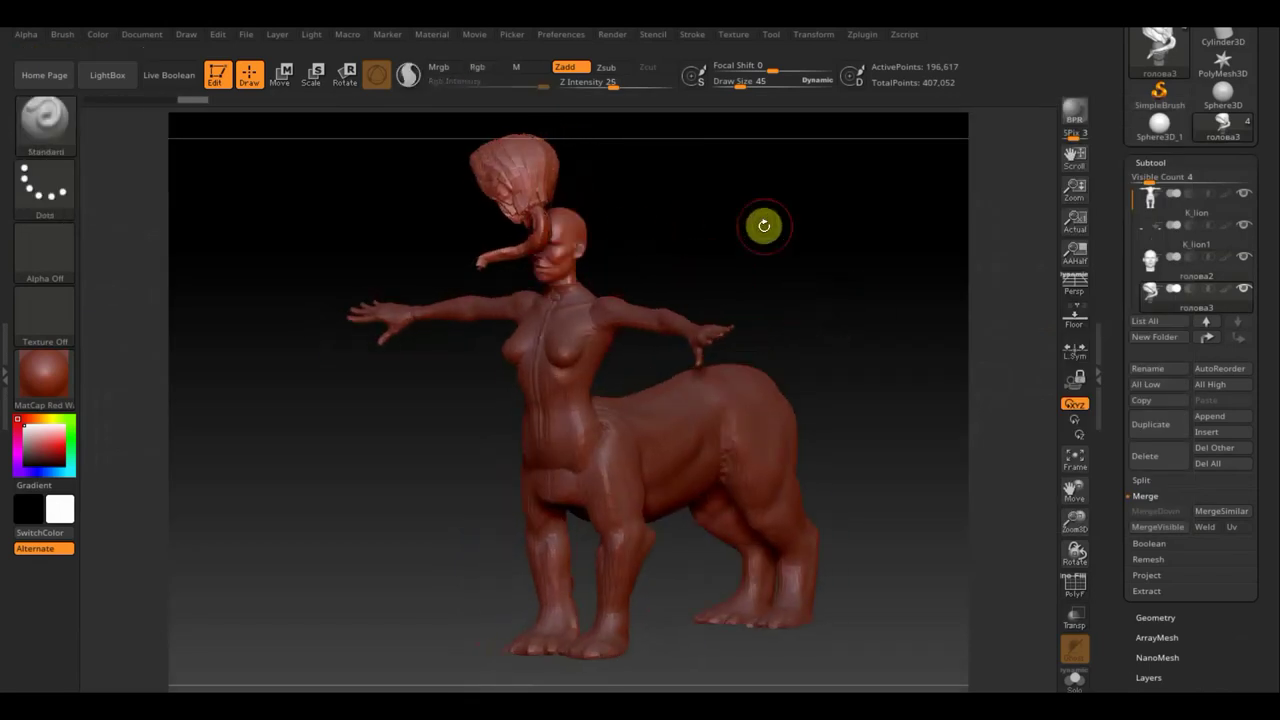
pyautogui.hotkey('ctrl', 'shift')
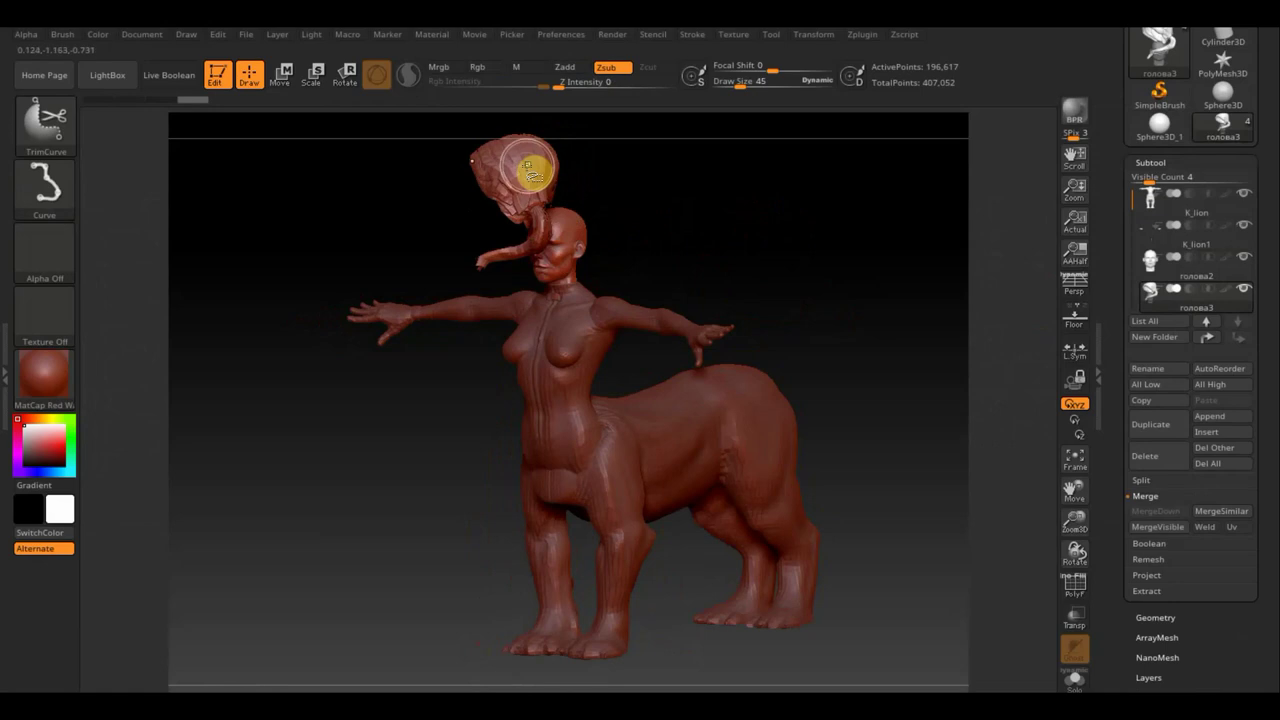
pyautogui.keyDown('ctrl'); pyautogui.keyDown('shift'); pyautogui.click(527, 166); pyautogui.keyUp('shift'); pyautogui.keyUp('ctrl')
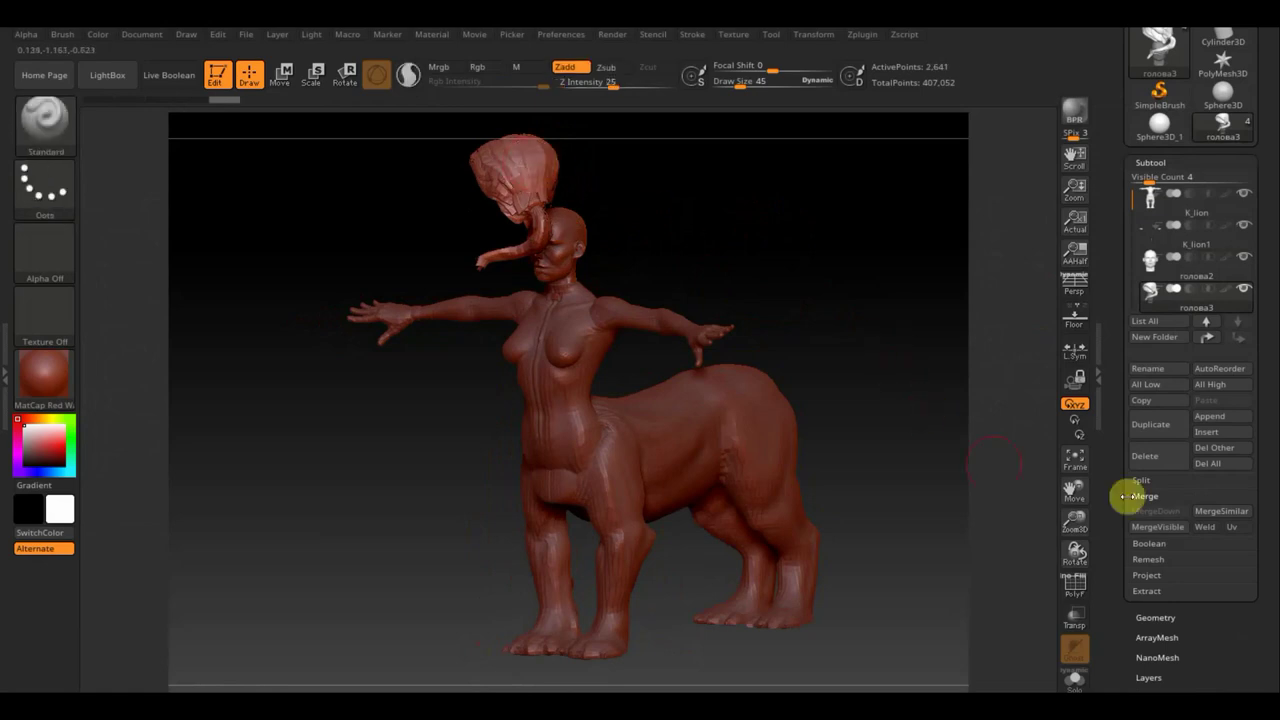
# Delete the hidden head geometry so голова3 keeps only the 2,641-point hair
pyautogui.click(1155, 617)
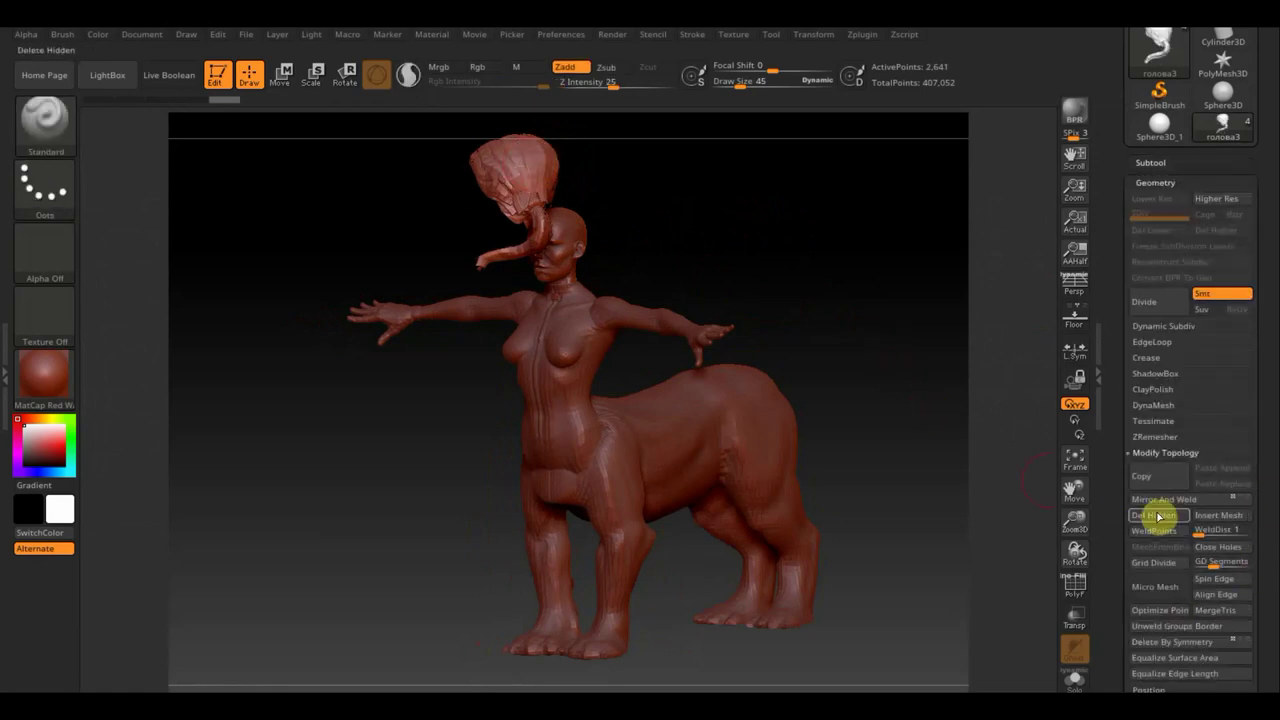
pyautogui.click(1155, 515)
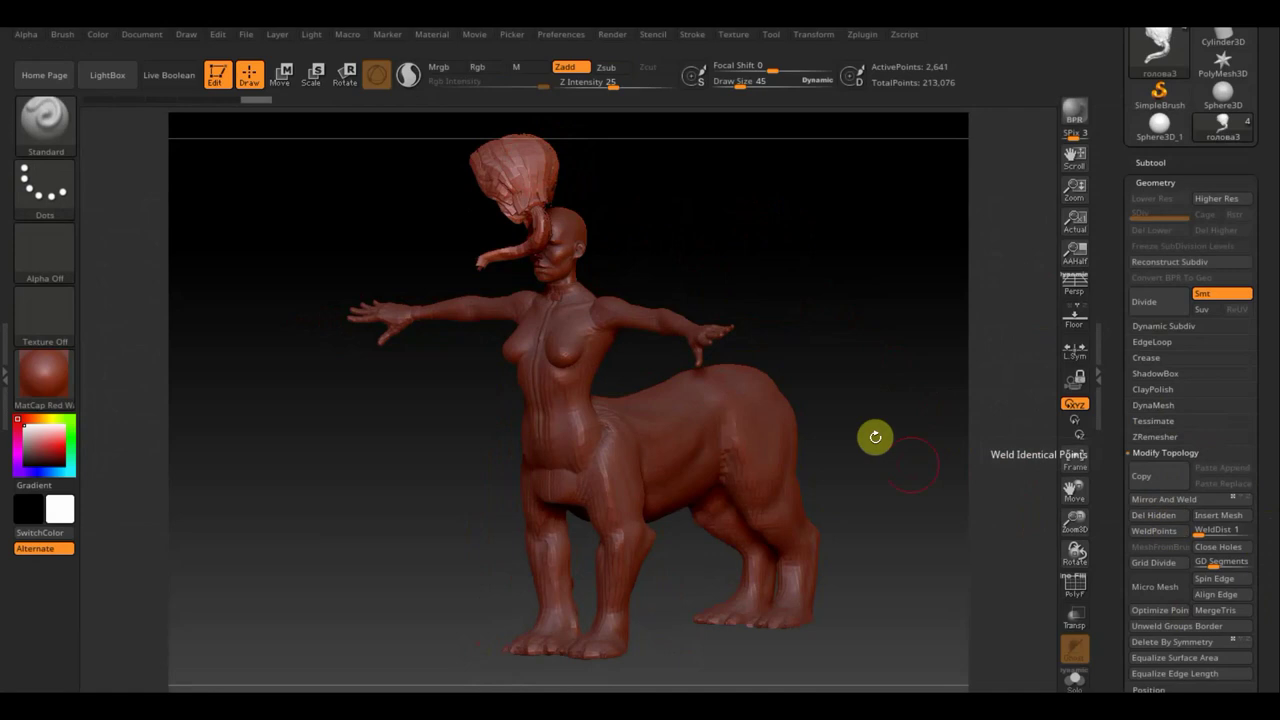
pyautogui.keyDown('shift'); pyautogui.moveTo(874, 434); pyautogui.dragTo(848, 499); pyautogui.keyUp('shift')
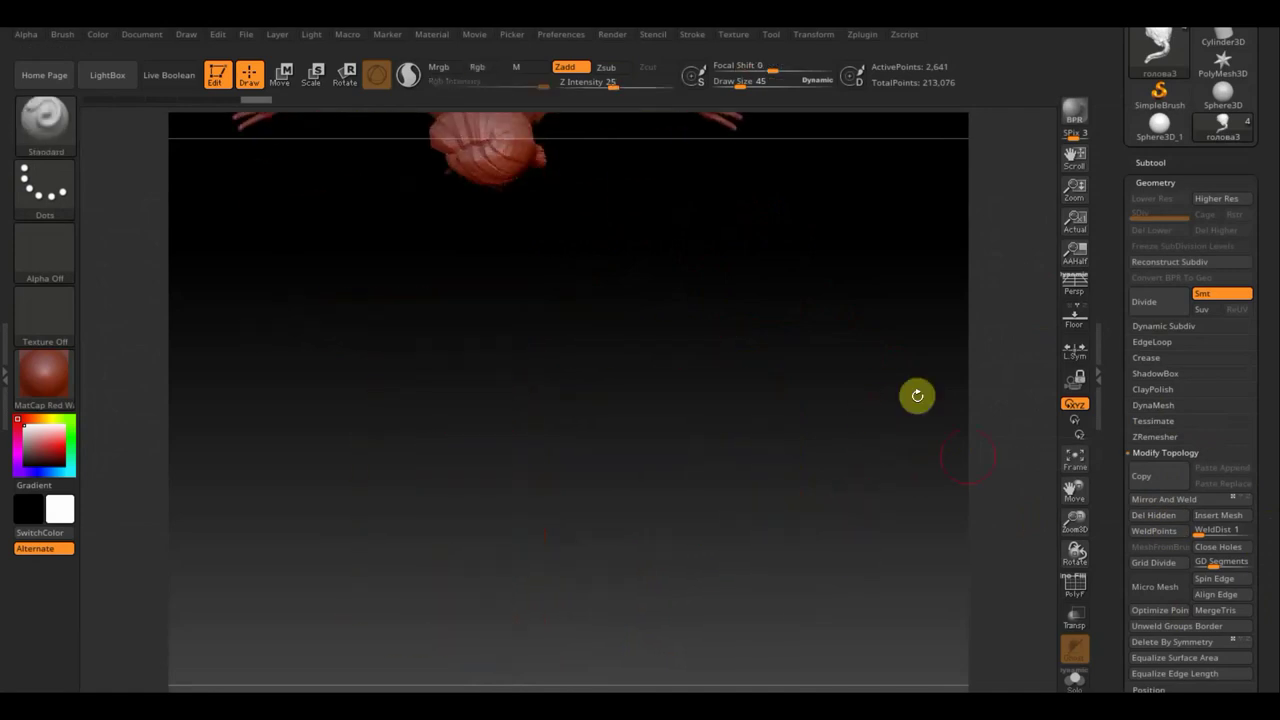
pyautogui.keyDown('alt'); pyautogui.moveTo(875, 351); pyautogui.dragTo(851, 519); pyautogui.keyUp('alt')
pyautogui.press('w')
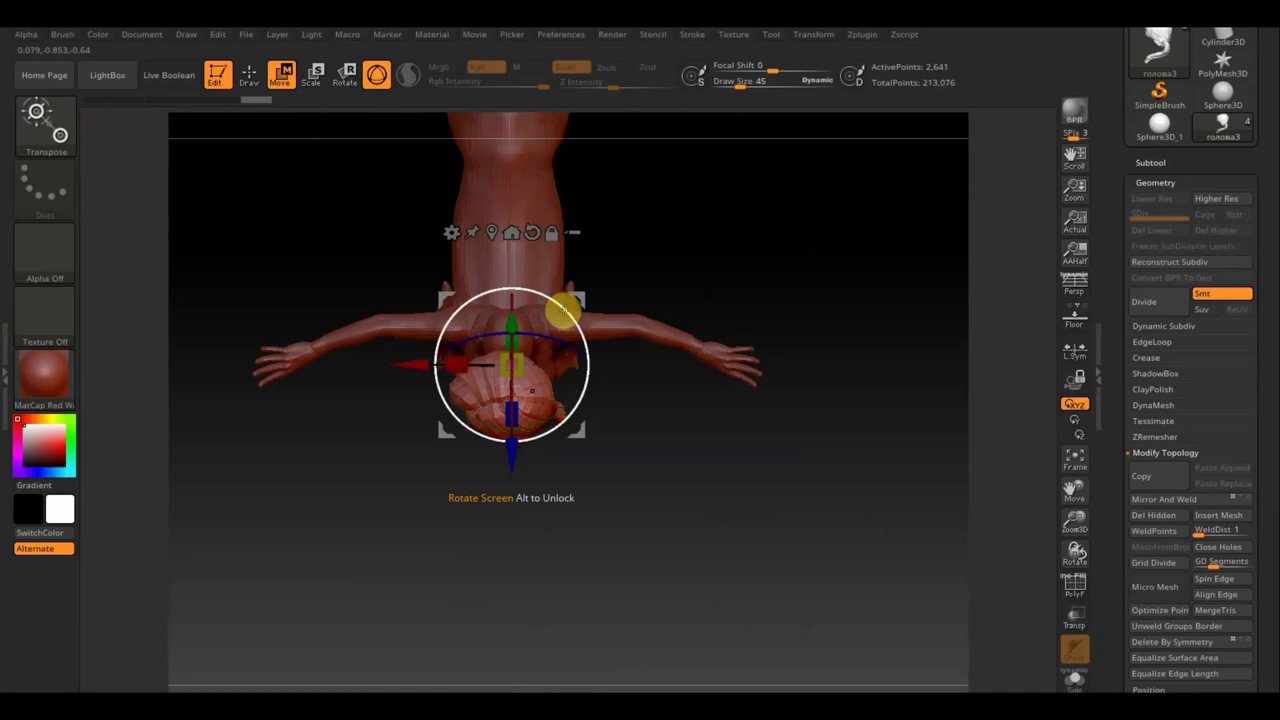
# Rotate the hair about 86° then 33° and move it down to sit on the head
pyautogui.moveTo(565, 306); pyautogui.dragTo(364, 209)
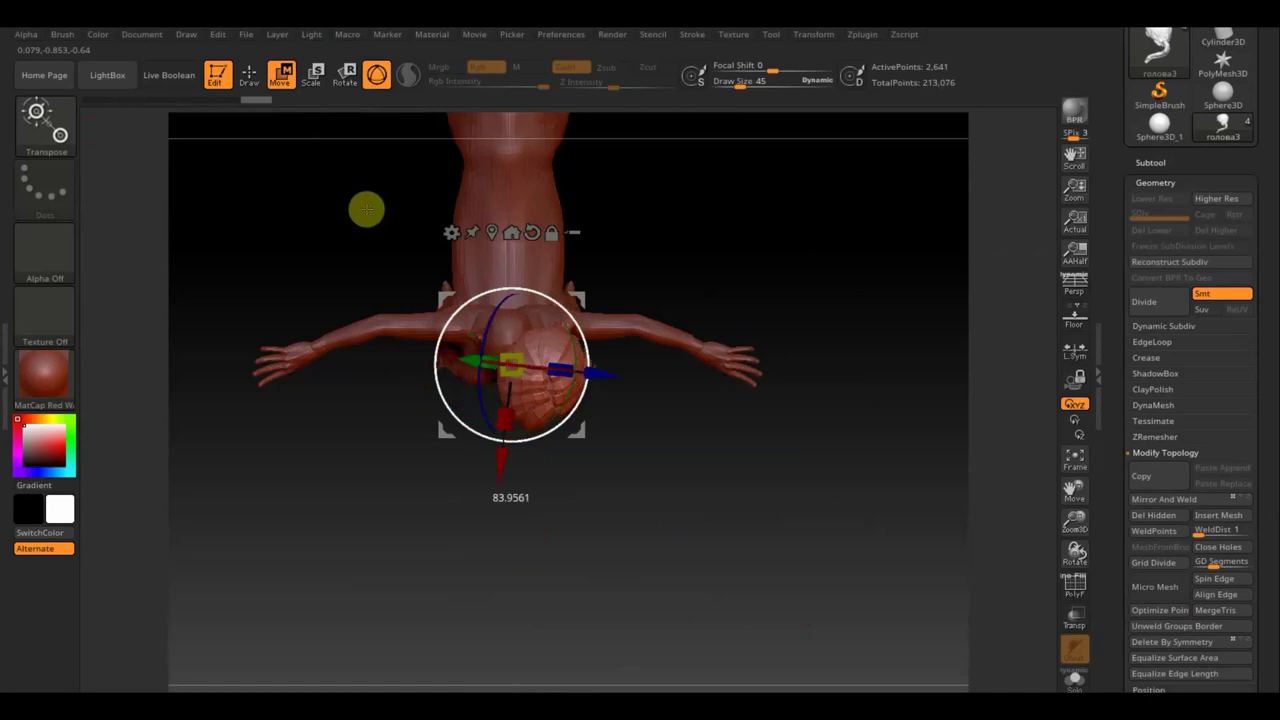
pyautogui.moveTo(578, 296); pyautogui.dragTo(554, 280)
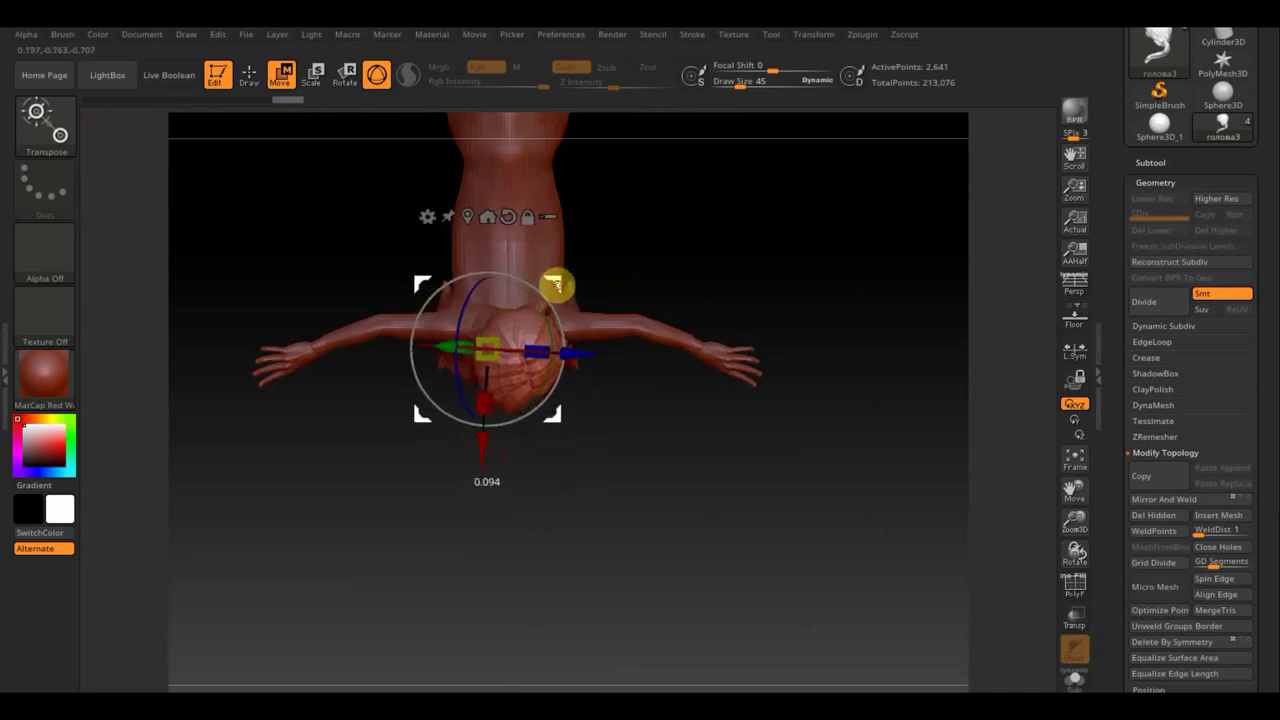
pyautogui.moveTo(730, 298); pyautogui.dragTo(1248, 440)
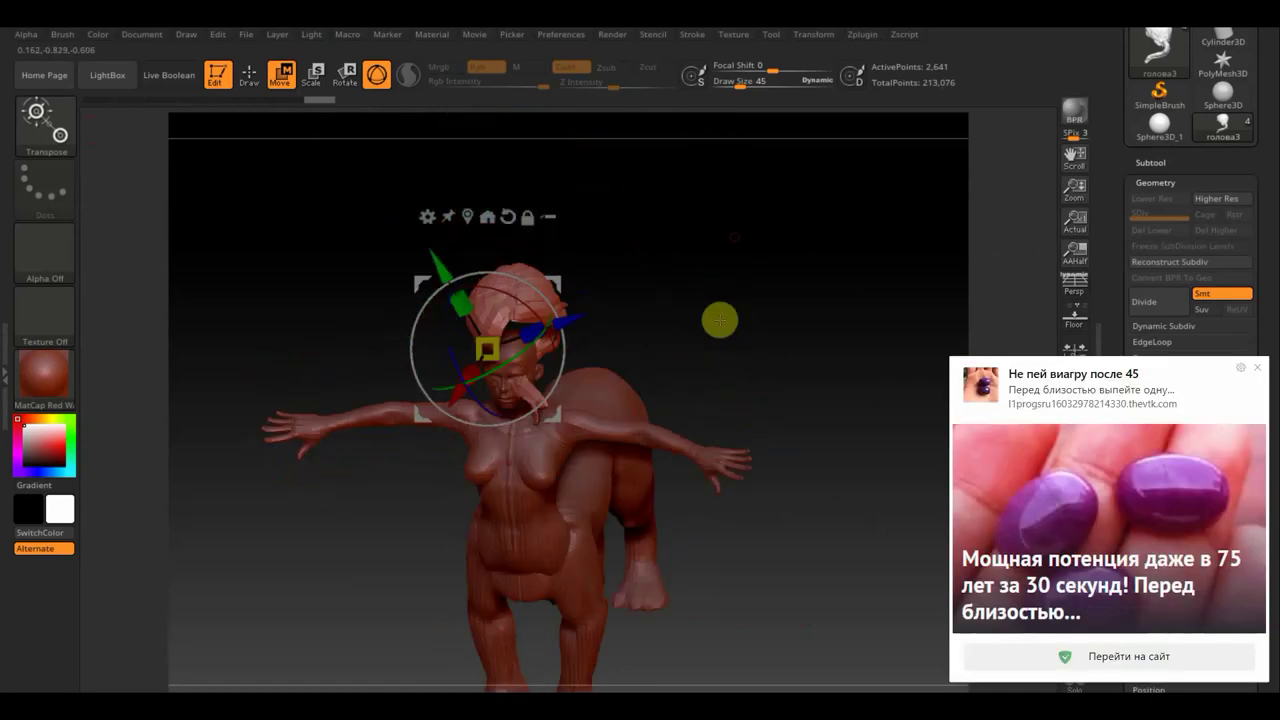
pyautogui.click(1257, 368)
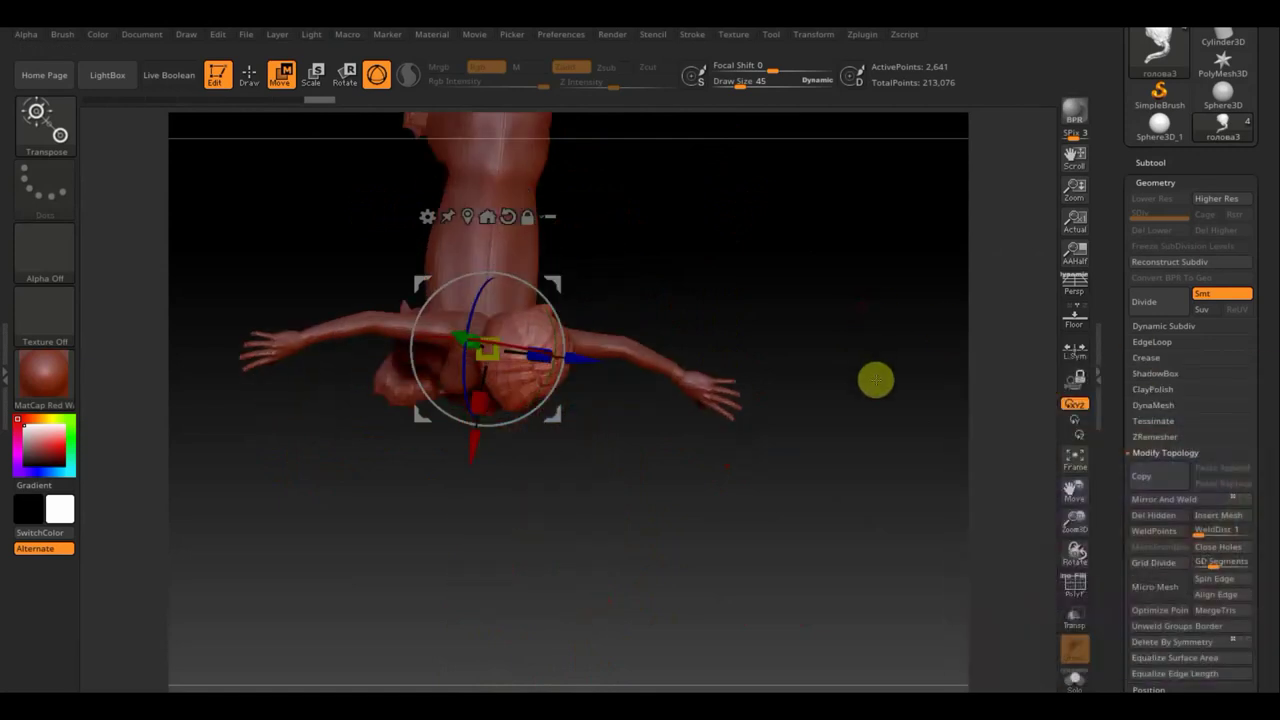
pyautogui.moveTo(874, 371); pyautogui.dragTo(877, 380)
pyautogui.moveTo(557, 331)
pyautogui.mouseDown()
pyautogui.moveTo(562, 353)
pyautogui.moveTo(548, 280)
pyautogui.mouseUp()
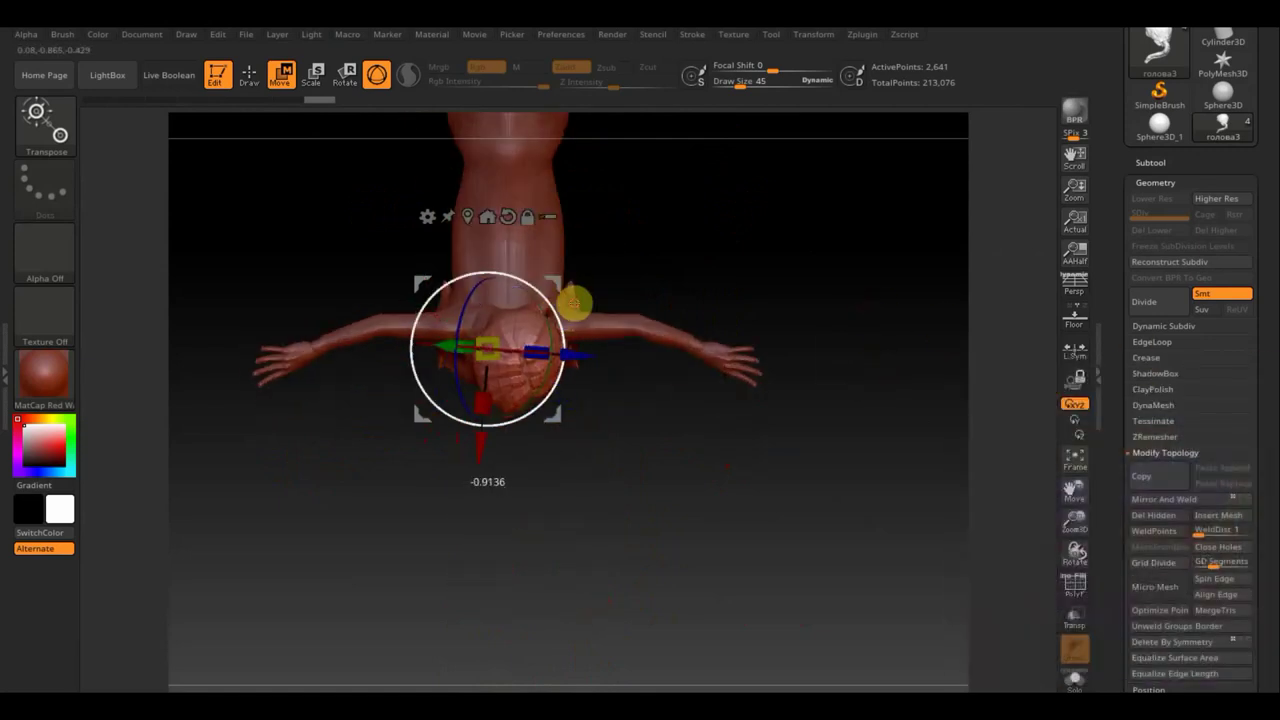
pyautogui.moveTo(877, 286)
pyautogui.mouseDown()
pyautogui.moveTo(831, 137)
pyautogui.moveTo(822, 246)
pyautogui.mouseUp()
pyautogui.moveTo(551, 281); pyautogui.dragTo(541, 341)
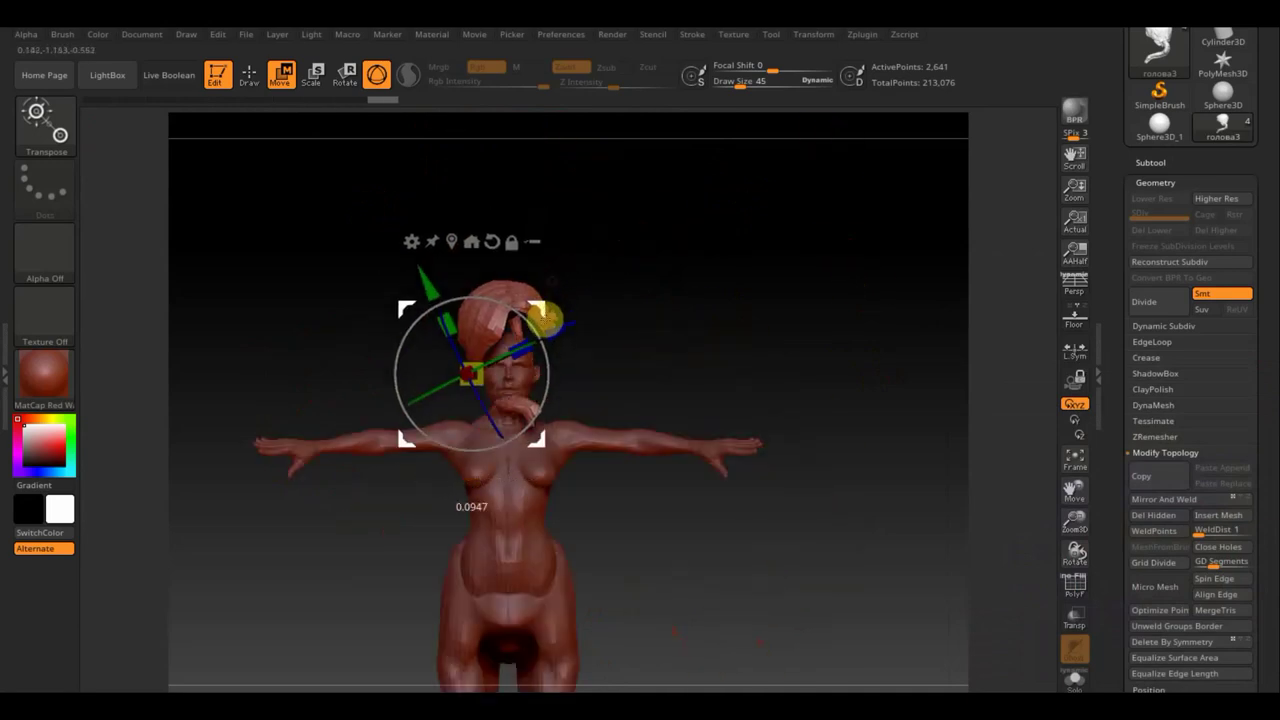
pyautogui.moveTo(416, 418); pyautogui.dragTo(390, 418)
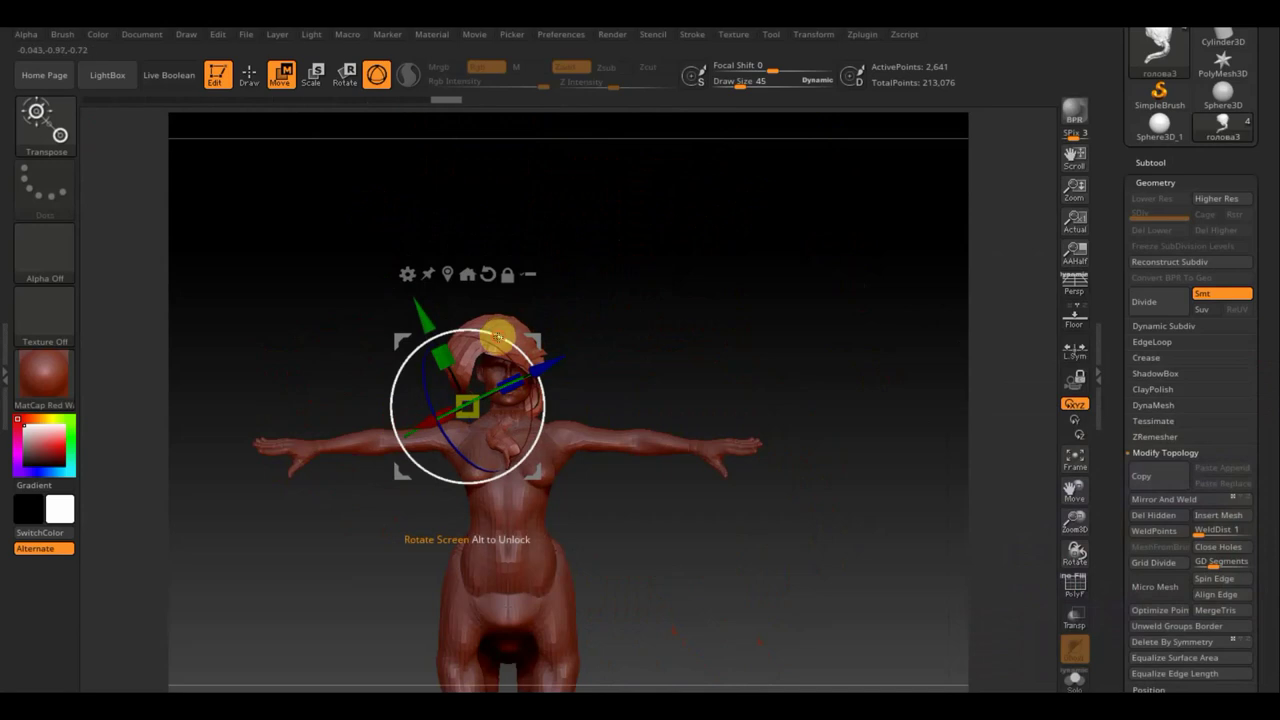
pyautogui.moveTo(783, 326)
pyautogui.mouseDown()
pyautogui.moveTo(686, 334)
pyautogui.moveTo(743, 341)
pyautogui.mouseUp()
pyautogui.moveTo(549, 332)
pyautogui.mouseDown()
pyautogui.moveTo(560, 334)
pyautogui.moveTo(540, 351)
pyautogui.mouseUp()
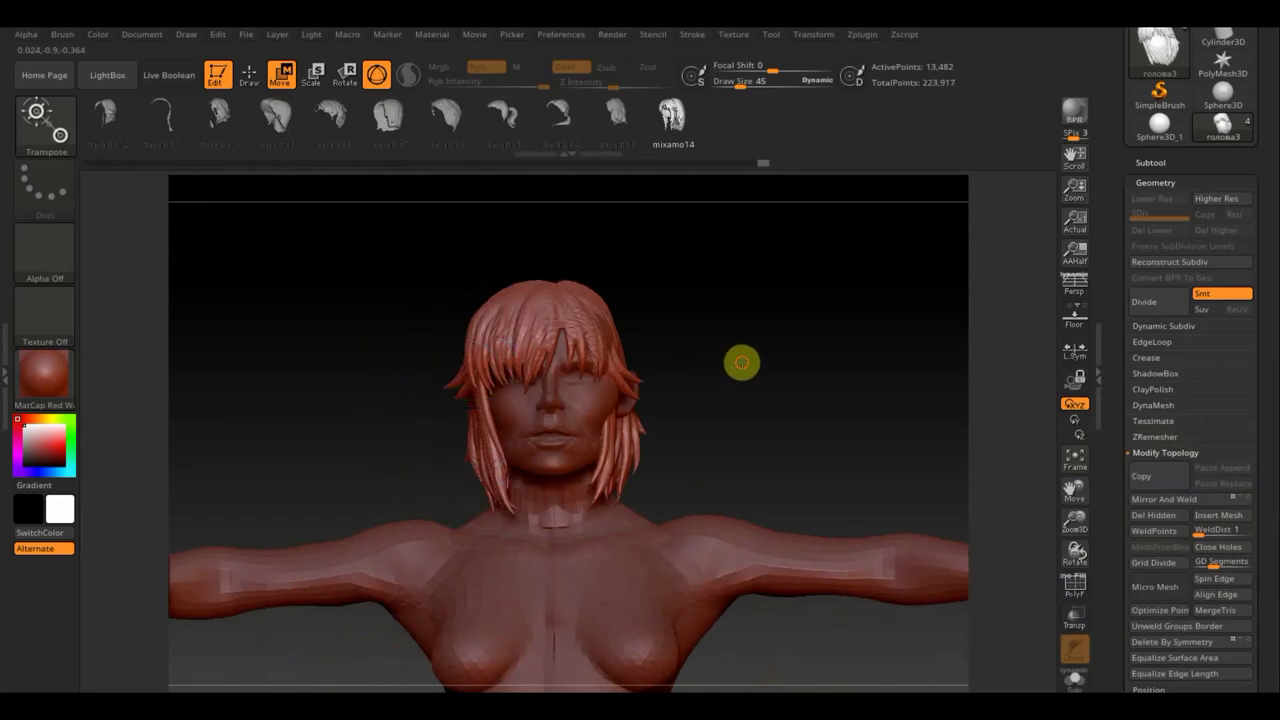
# Nudge the hair slightly in depth, check both sides, and bring up the sculpting brushes
pyautogui.moveTo(533, 388); pyautogui.dragTo(518, 348)
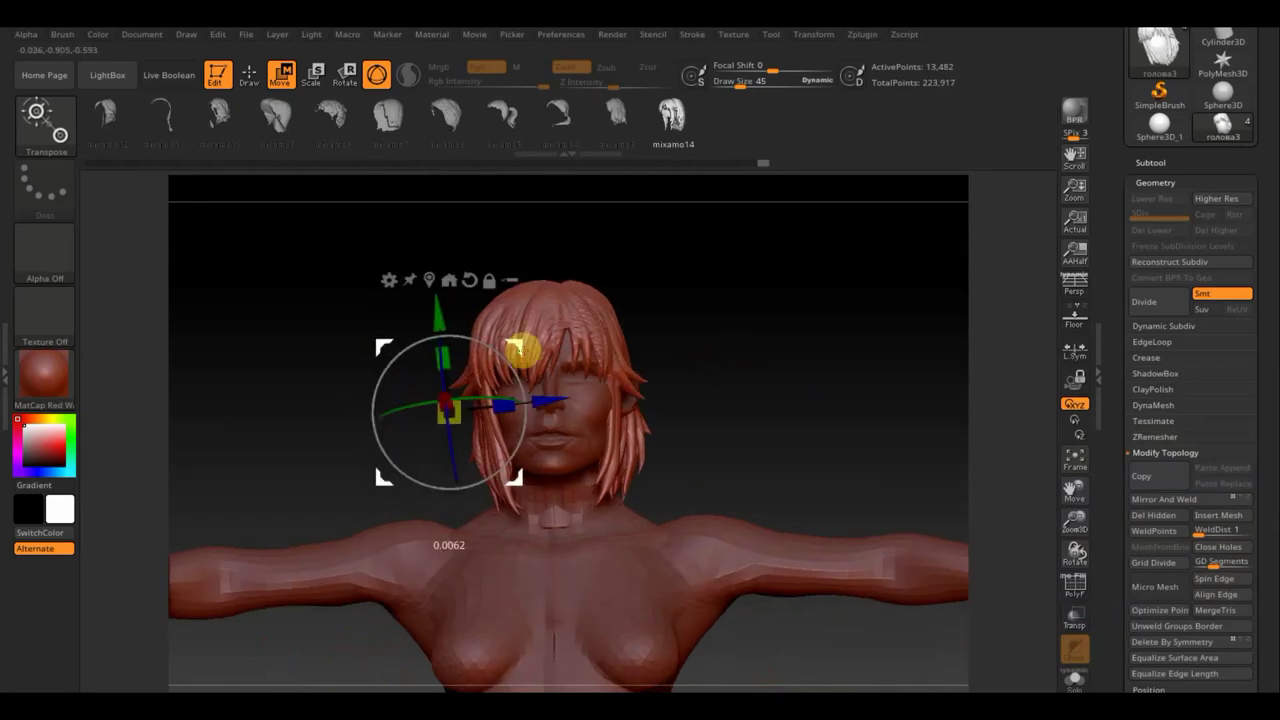
pyautogui.moveTo(728, 360)
pyautogui.mouseDown()
pyautogui.moveTo(694, 357)
pyautogui.moveTo(580, 432)
pyautogui.mouseUp()
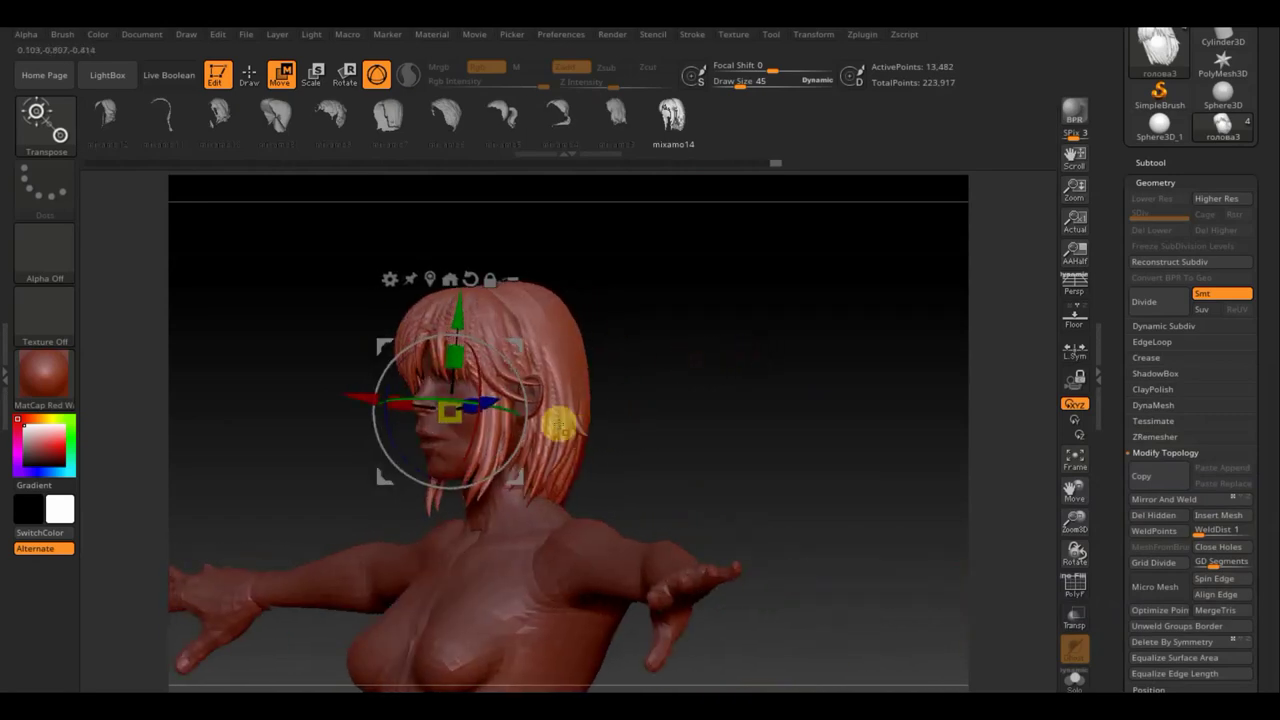
pyautogui.moveTo(691, 403)
pyautogui.mouseDown()
pyautogui.moveTo(814, 389)
pyautogui.moveTo(803, 386)
pyautogui.mouseUp()
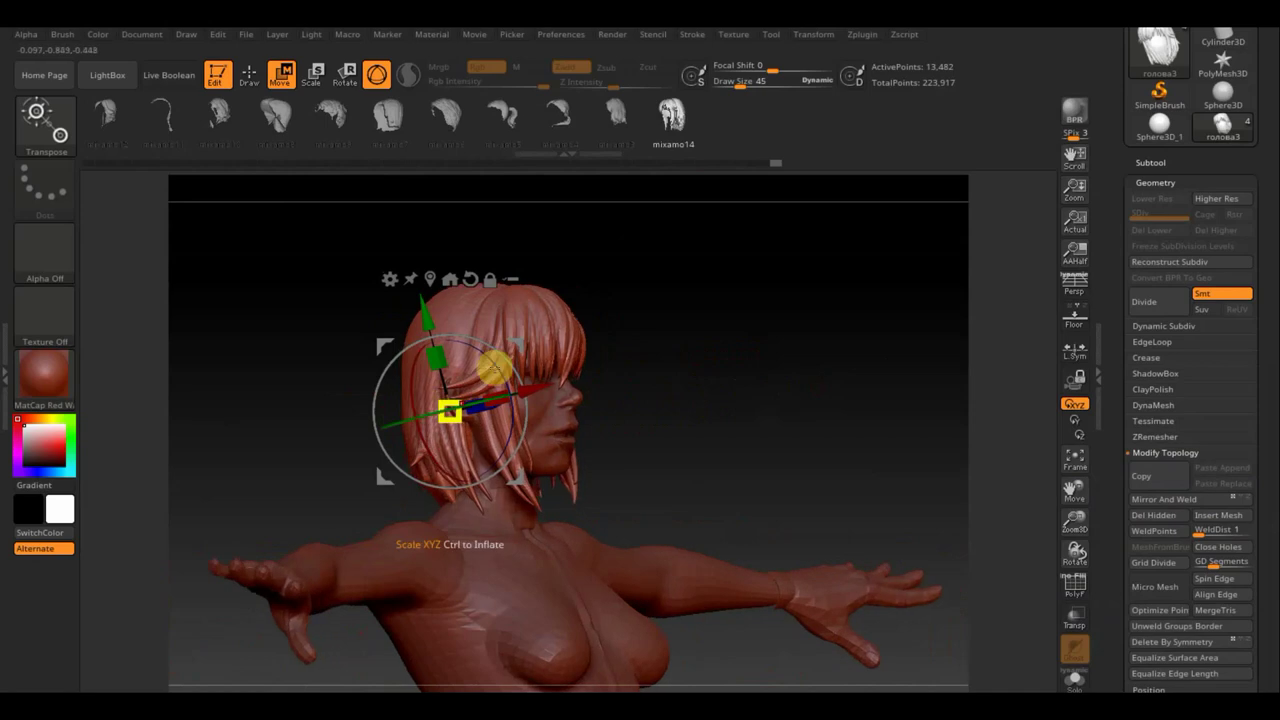
pyautogui.click(60, 122)
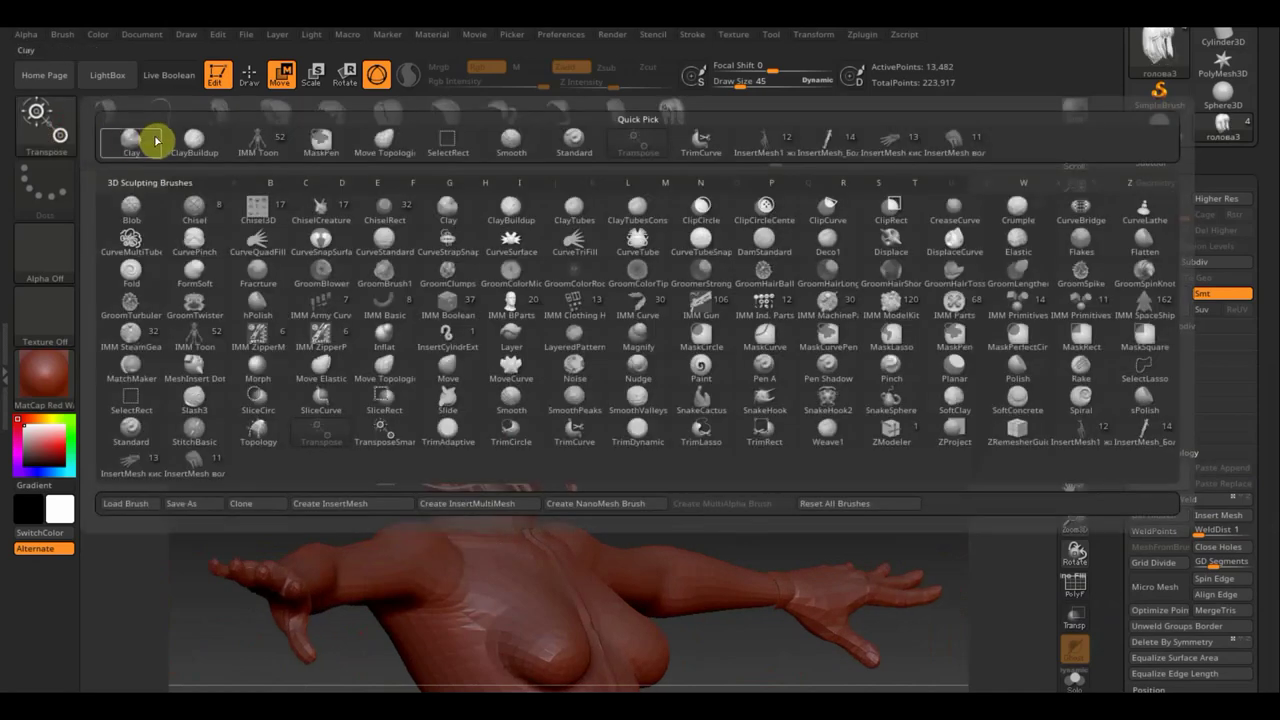
# Switch to the Move Topological brush and push the bangs up and aside off the eyes
pyautogui.click(567, 149)
pyautogui.moveTo(783, 346)
pyautogui.mouseDown()
pyautogui.moveTo(786, 406)
pyautogui.moveTo(712, 425)
pyautogui.mouseUp()
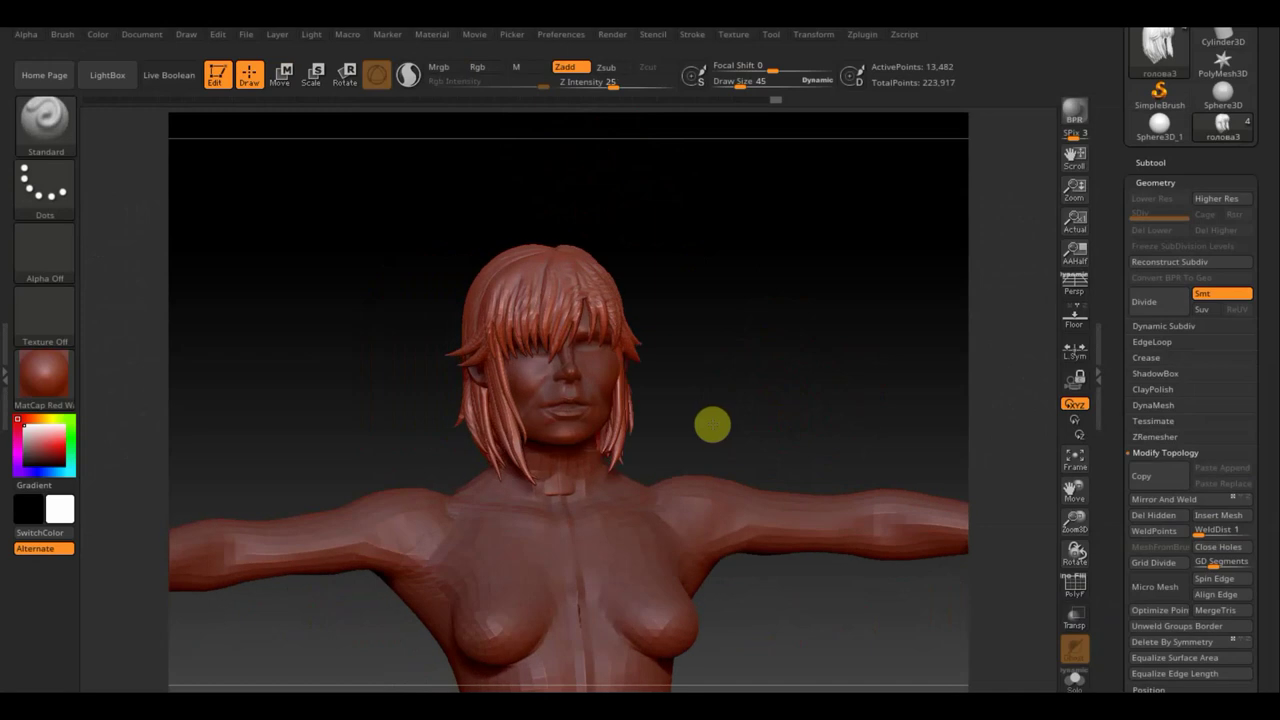
pyautogui.keyDown('shift'); pyautogui.moveTo(851, 309); pyautogui.dragTo(648, 357); pyautogui.keyUp('shift')
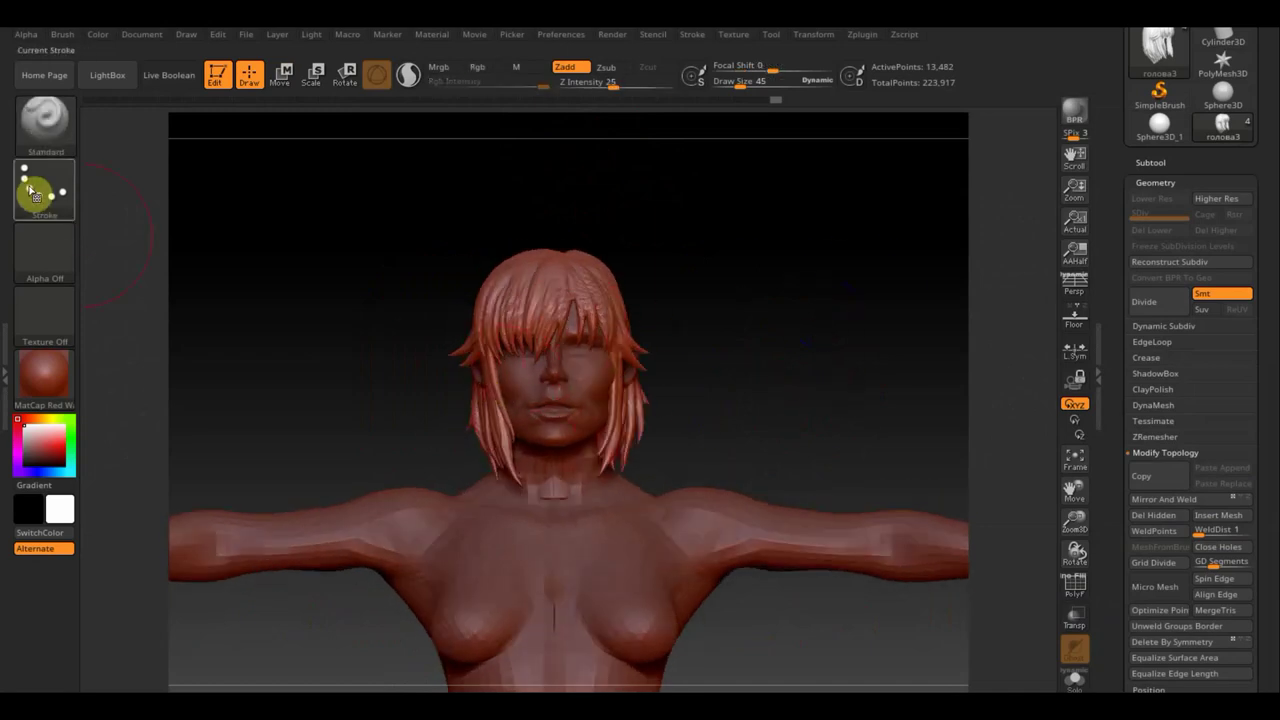
pyautogui.click(45, 120)
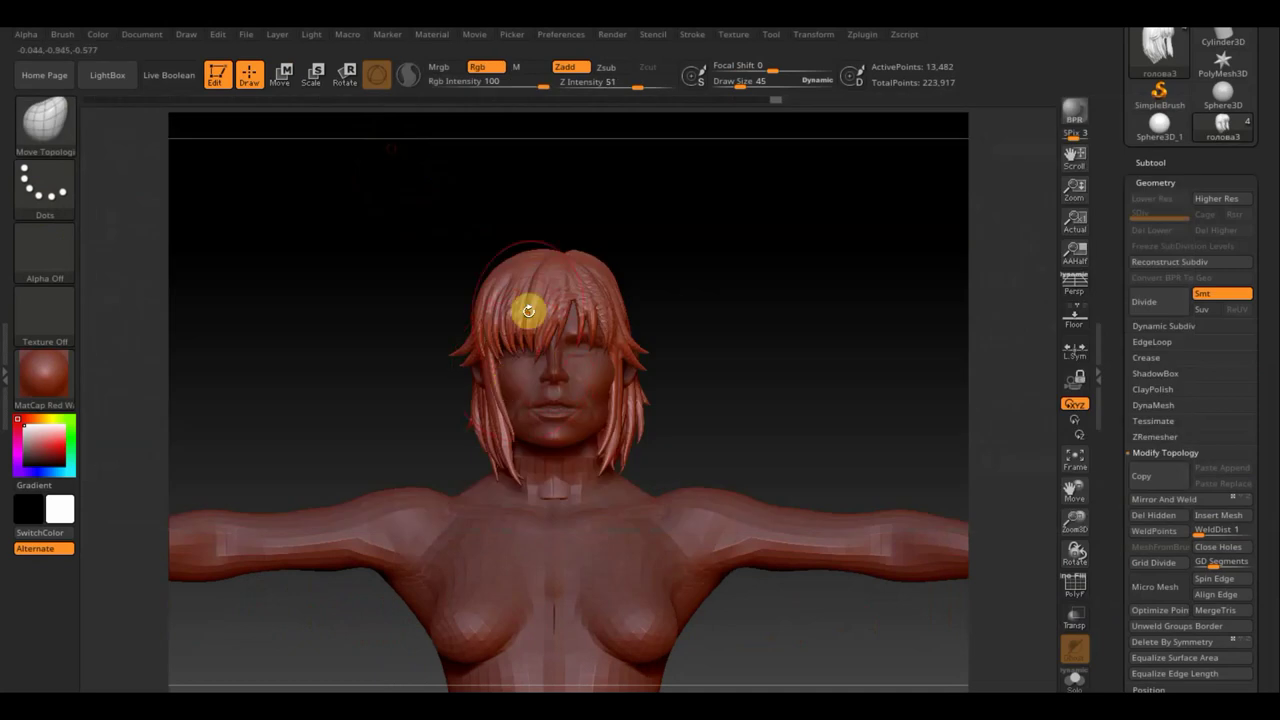
pyautogui.click(384, 140)
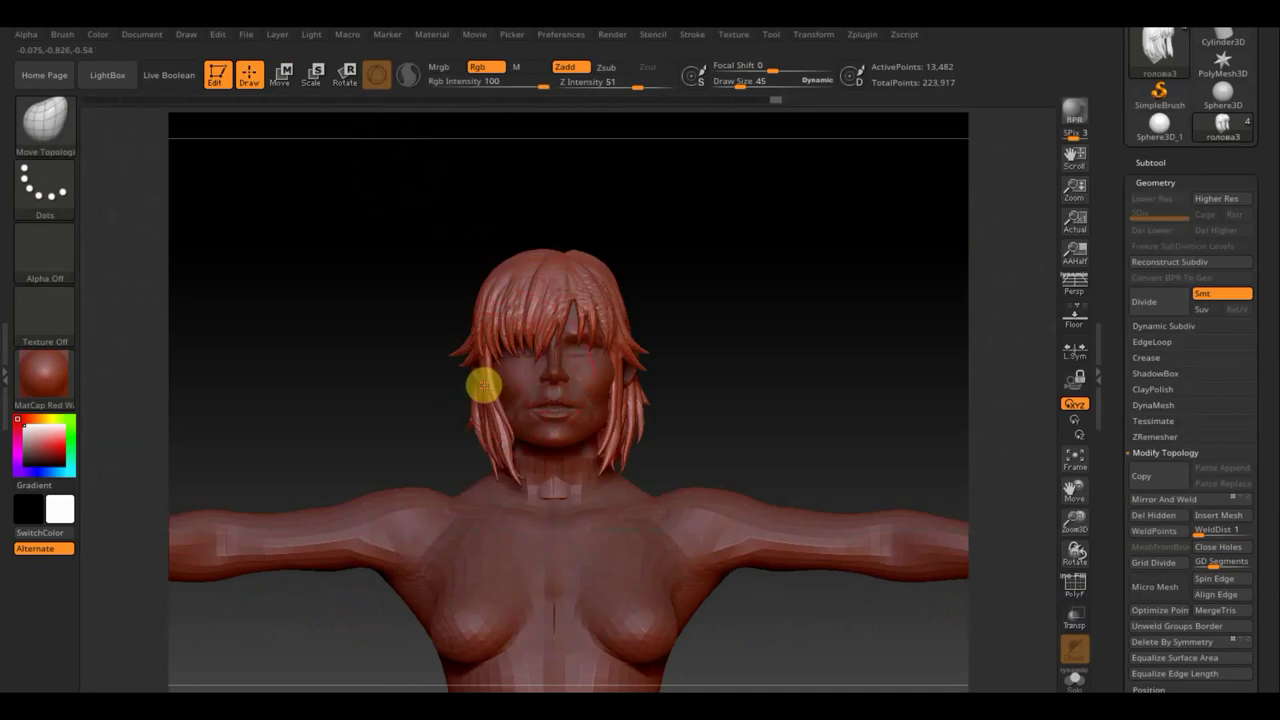
pyautogui.moveTo(551, 344)
pyautogui.mouseDown()
pyautogui.moveTo(514, 314)
pyautogui.moveTo(514, 343)
pyautogui.moveTo(503, 328)
pyautogui.moveTo(517, 294)
pyautogui.moveTo(601, 331)
pyautogui.moveTo(563, 294)
pyautogui.moveTo(566, 277)
pyautogui.moveTo(500, 334)
pyautogui.moveTo(523, 377)
pyautogui.moveTo(505, 357)
pyautogui.mouseUp()
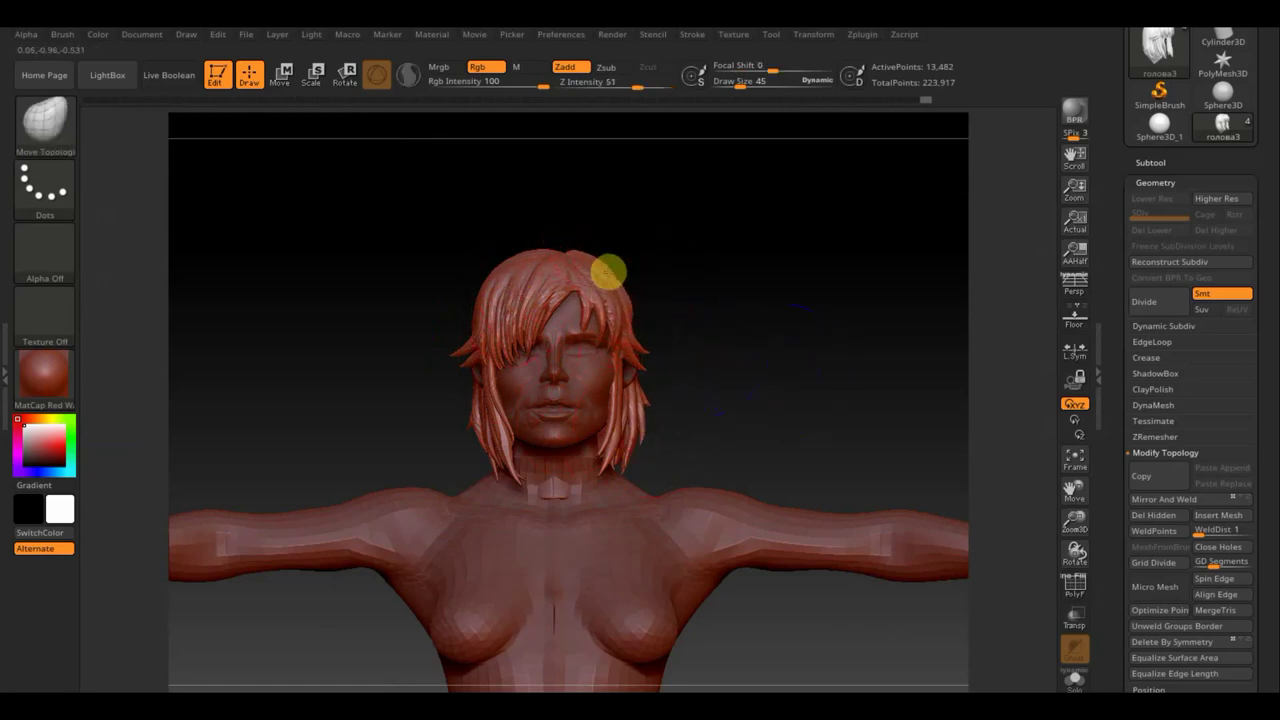
# Check the reshaped hair from back, side and front with the PolyF wireframe on
pyautogui.moveTo(697, 306); pyautogui.dragTo(551, 297)
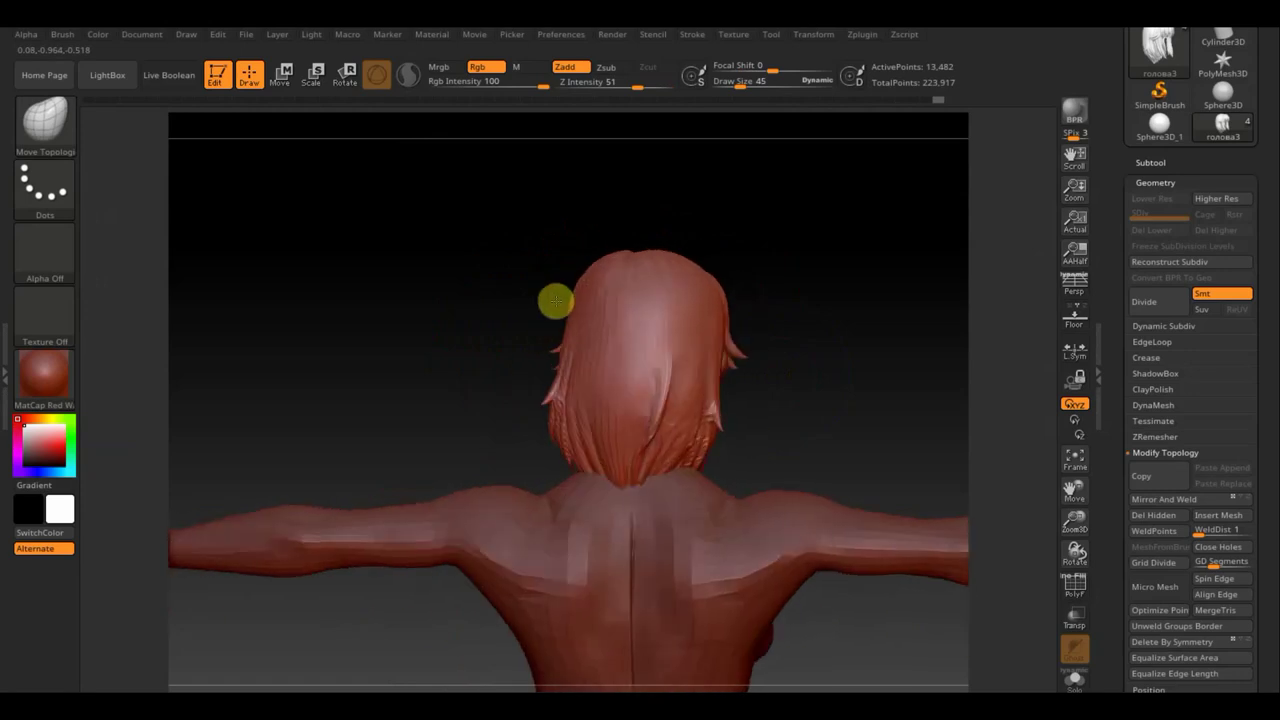
pyautogui.moveTo(770, 434); pyautogui.dragTo(524, 480)
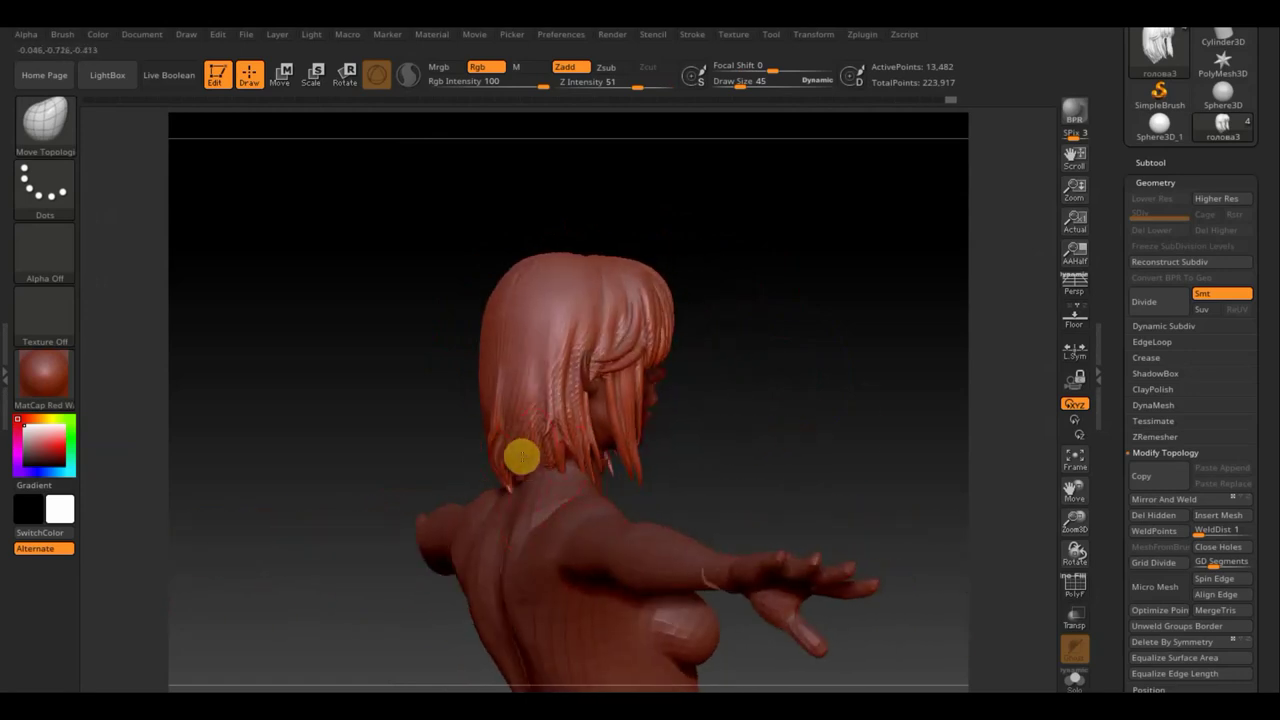
pyautogui.moveTo(689, 463)
pyautogui.mouseDown()
pyautogui.moveTo(780, 457)
pyautogui.moveTo(703, 457)
pyautogui.moveTo(621, 492)
pyautogui.mouseUp()
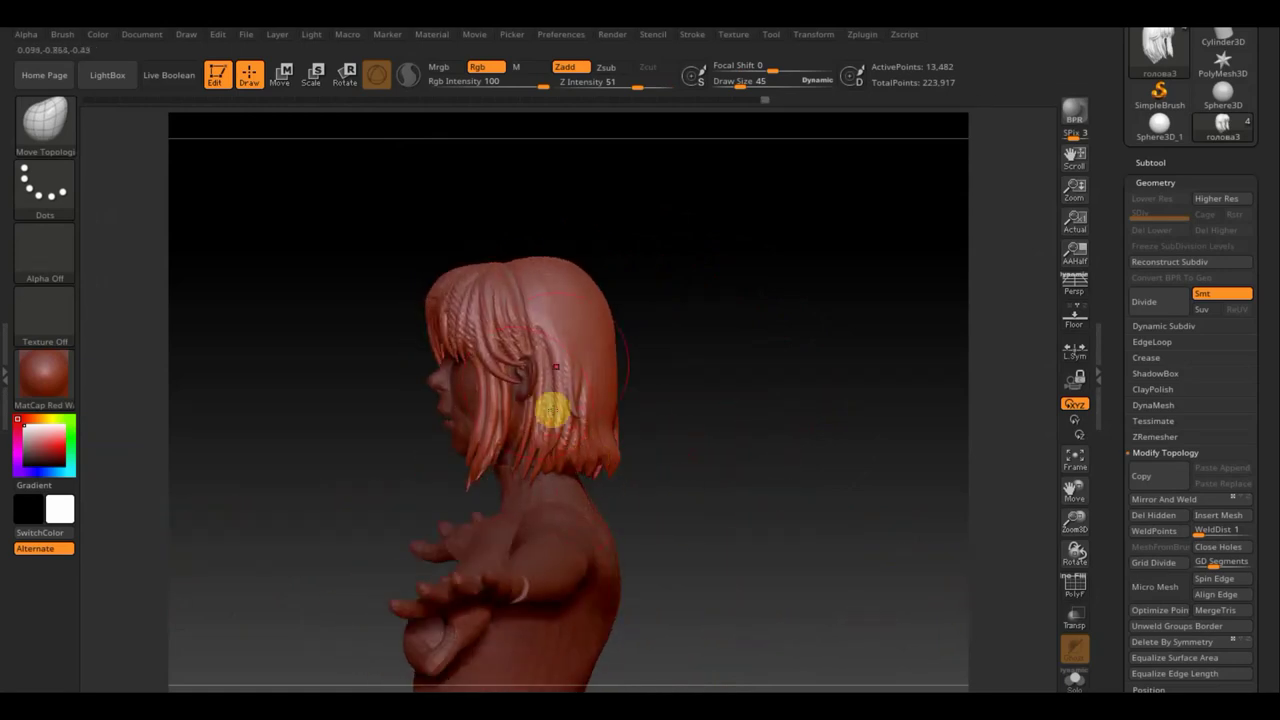
pyautogui.hotkey('shift', 'f')
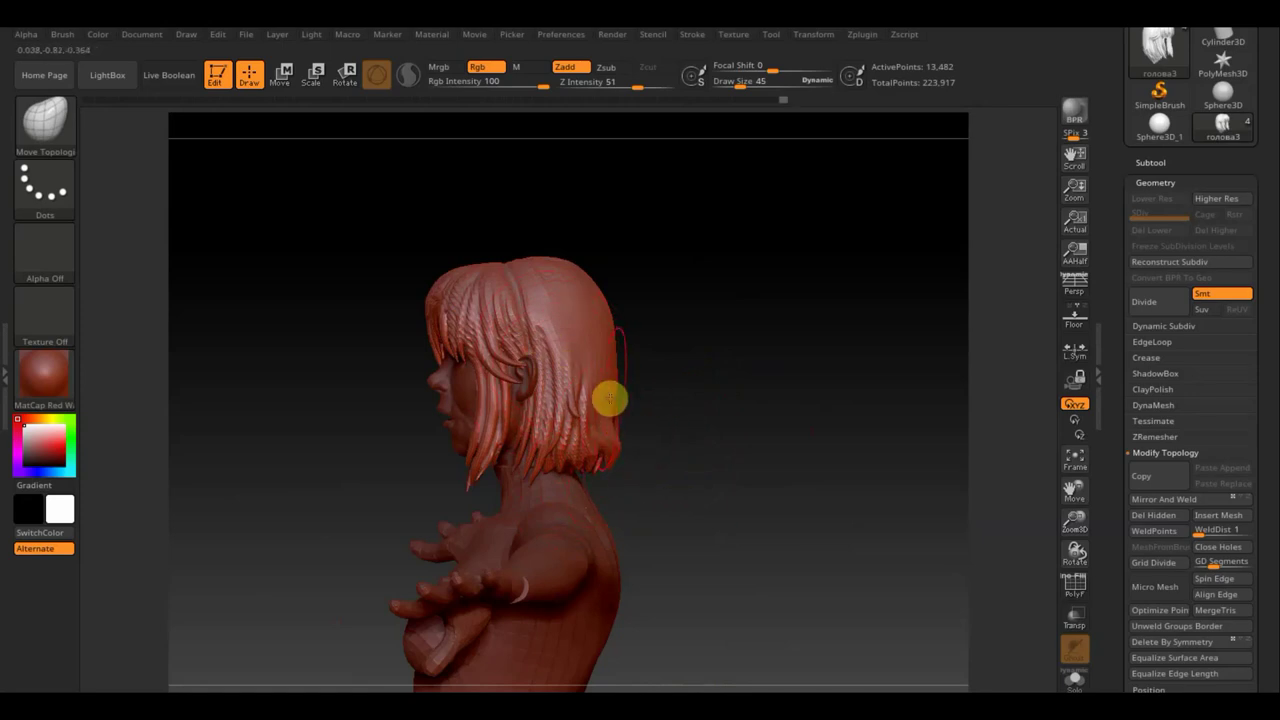
pyautogui.moveTo(711, 457)
pyautogui.mouseDown()
pyautogui.moveTo(766, 457)
pyautogui.moveTo(700, 200)
pyautogui.moveTo(729, 209)
pyautogui.moveTo(725, 175)
pyautogui.mouseUp()
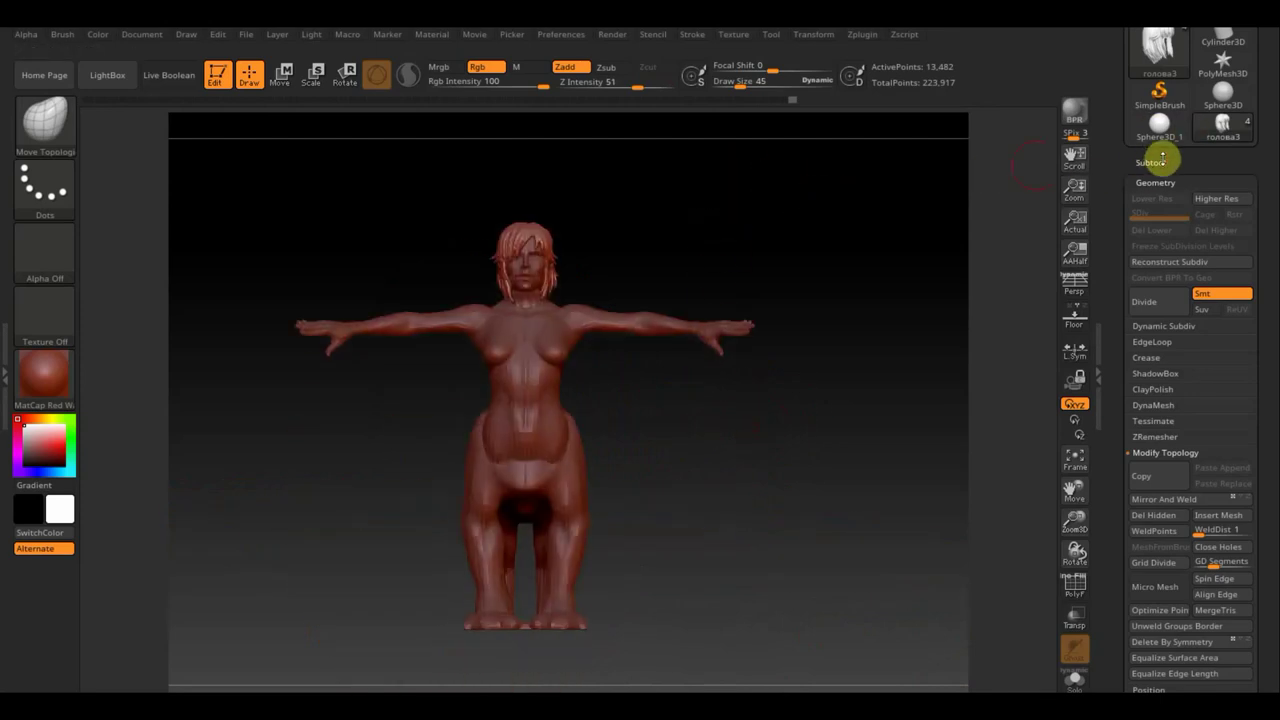
# Duplicate the active hair subtool as голова4, raising the total to 237,399 points
pyautogui.click(1163, 157)
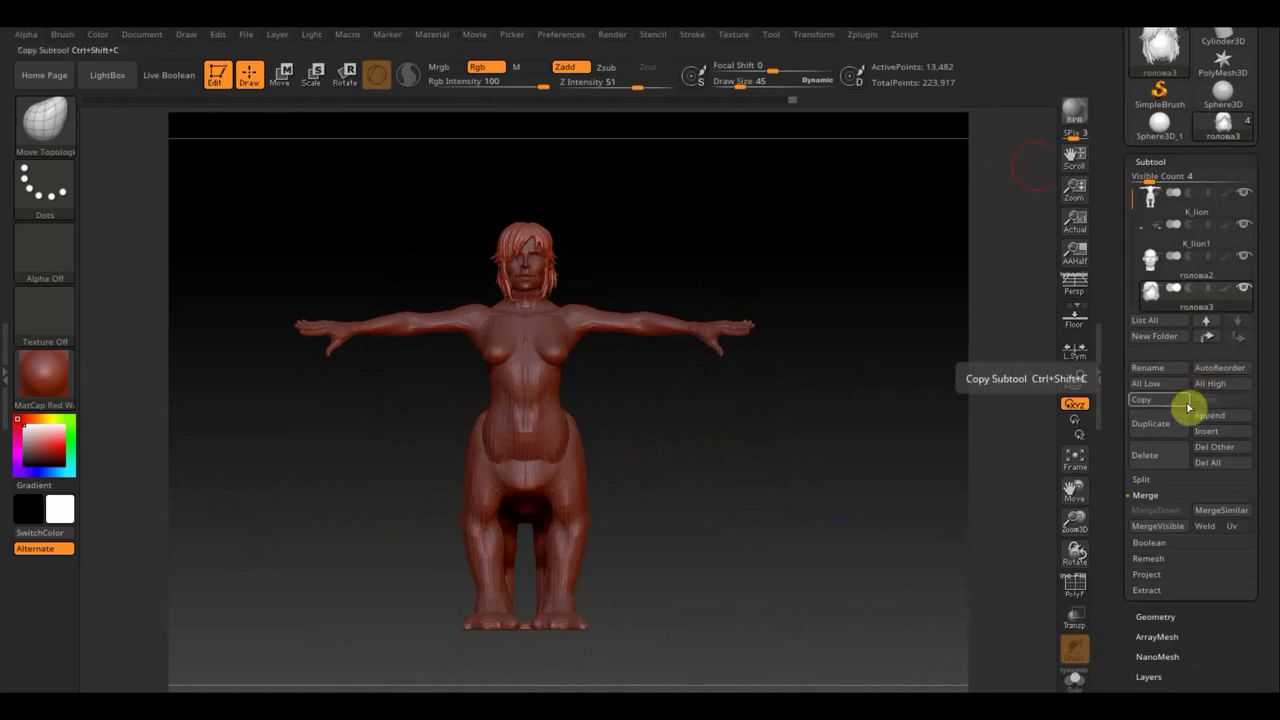
pyautogui.click(105, 75)
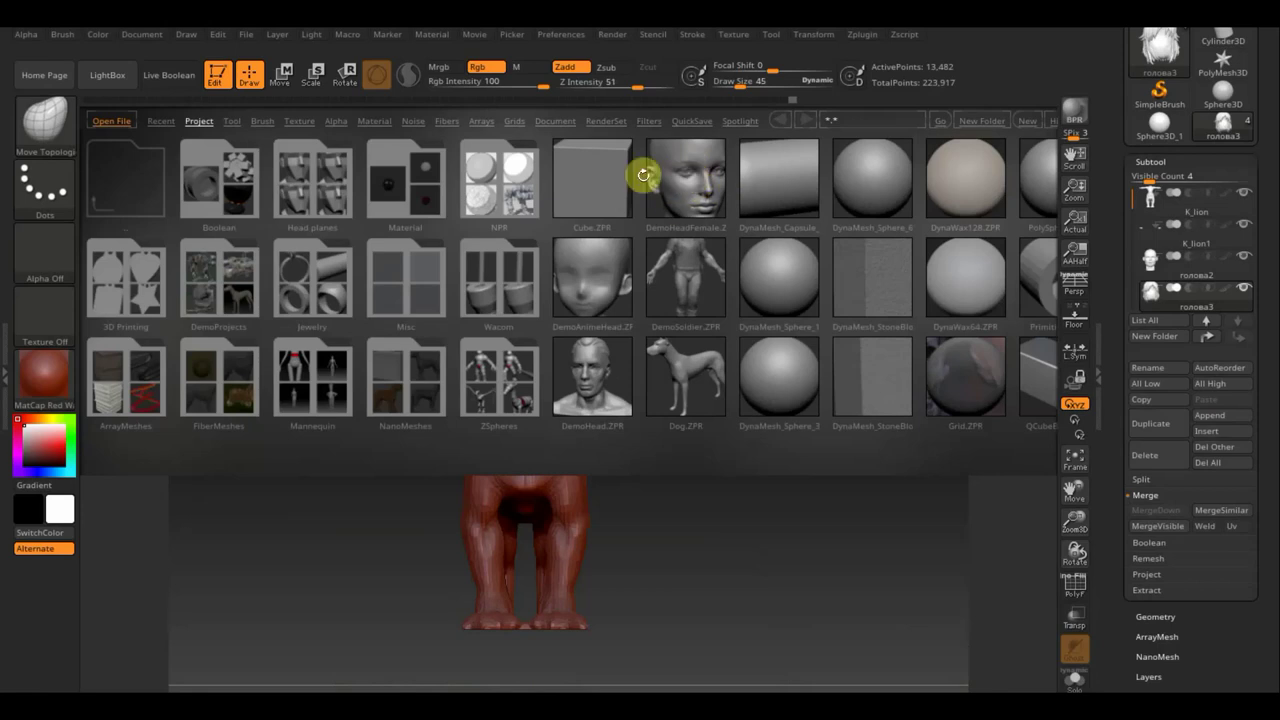
pyautogui.click(112, 77)
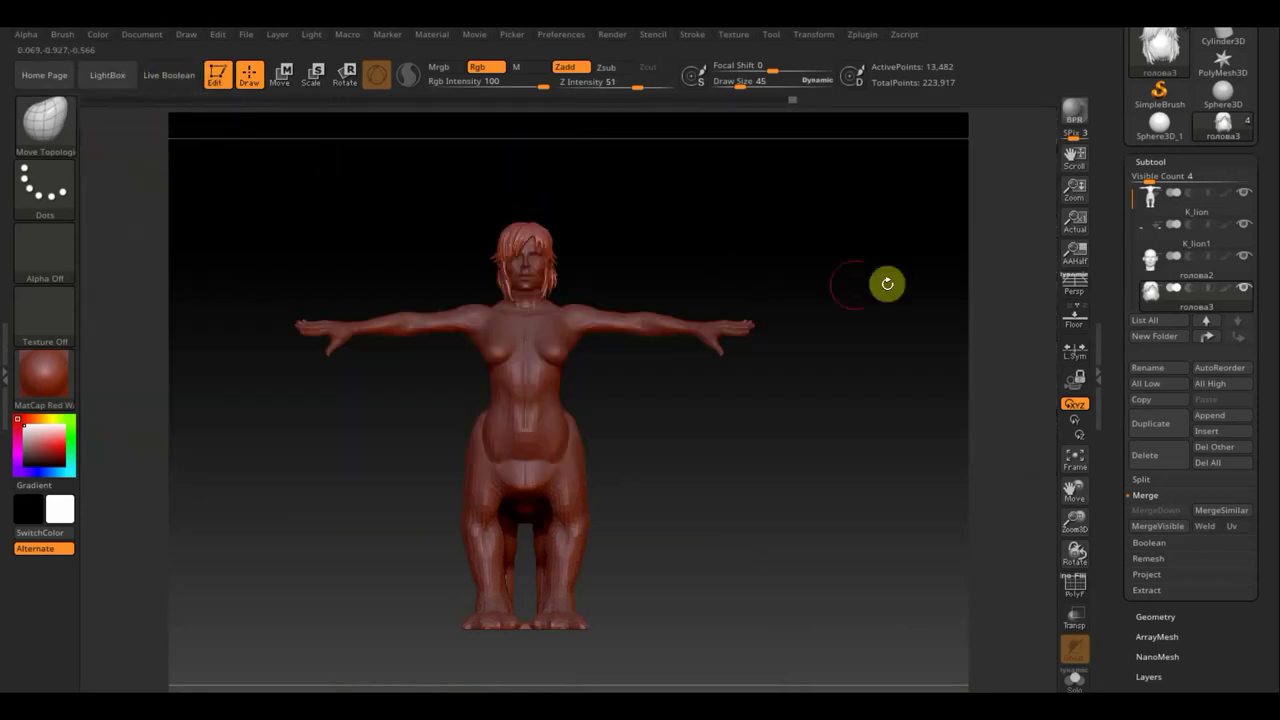
pyautogui.click(1160, 426)
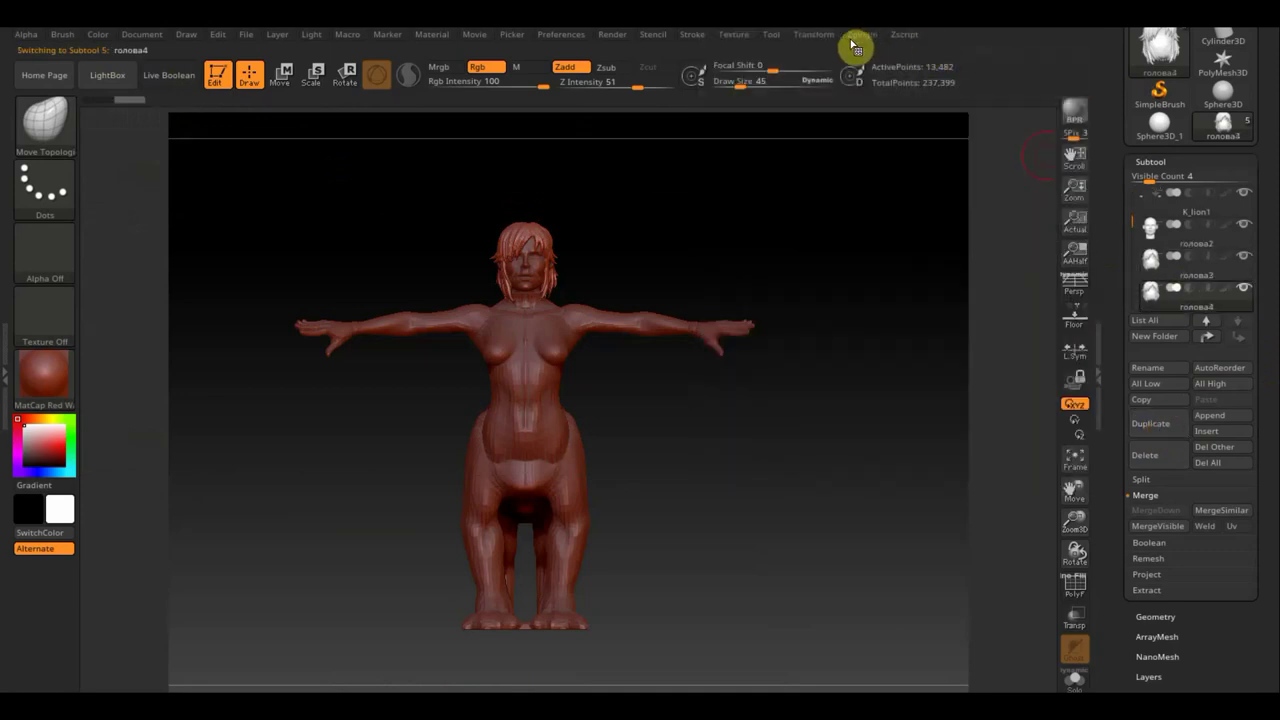
pyautogui.moveTo(1269, 121); pyautogui.dragTo(1276, 213)
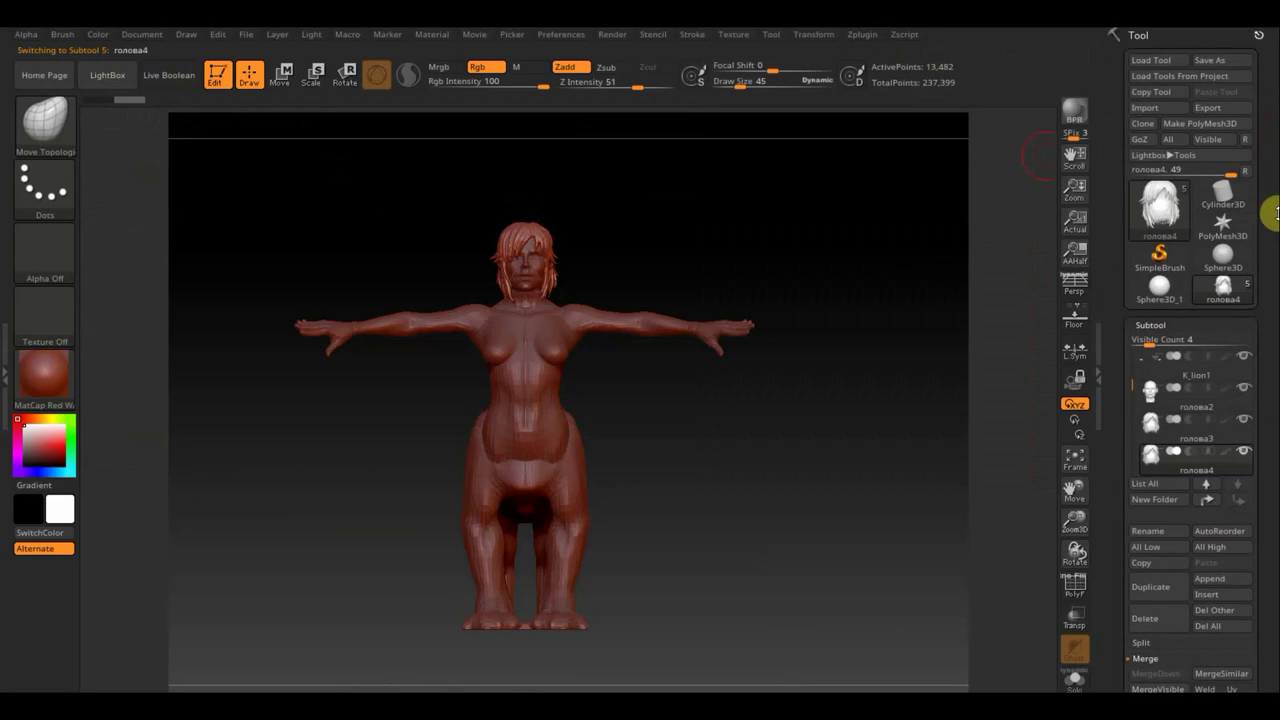
# Import the FBM_06_eyes mesh as a subtool and fit it into the head
pyautogui.click(1145, 108)
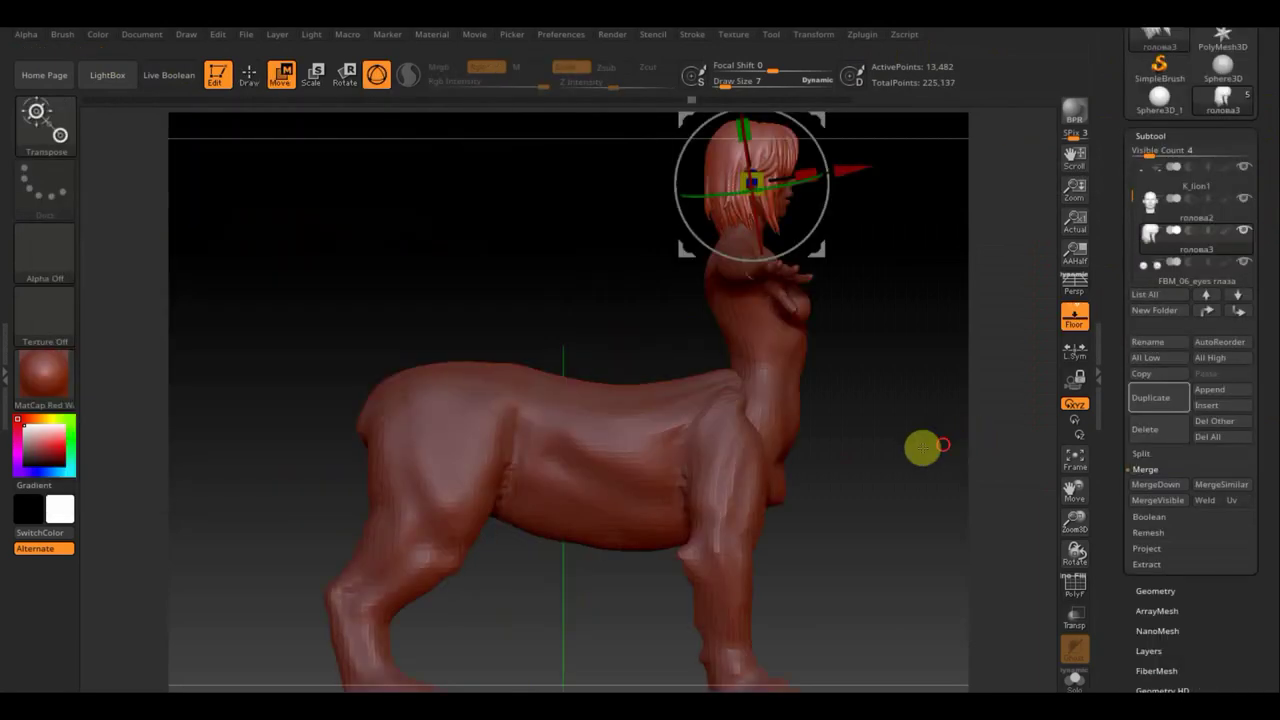
pyautogui.moveTo(920, 446); pyautogui.dragTo(823, 443)
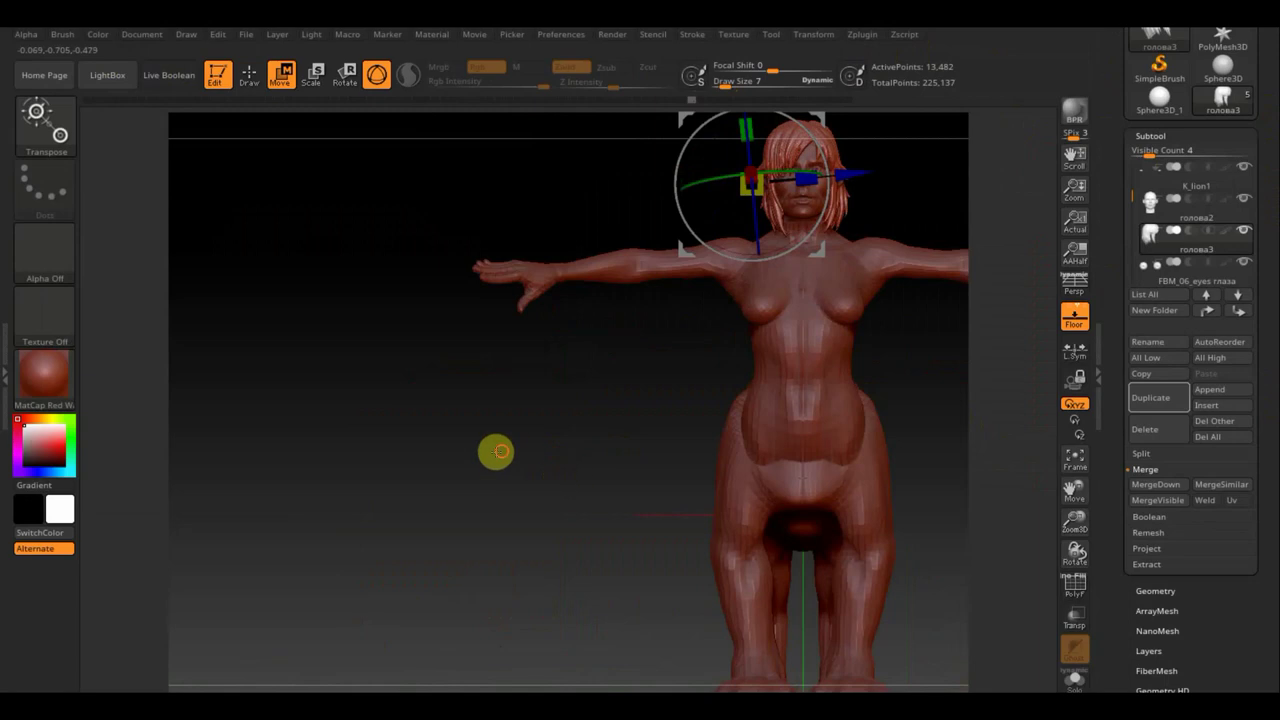
pyautogui.keyDown('alt'); pyautogui.moveTo(494, 449); pyautogui.dragTo(94, 520); pyautogui.keyUp('alt')
pyautogui.moveTo(546, 527)
pyautogui.keyDown('alt'); pyautogui.mouseDown()
pyautogui.moveTo(640, 469)
pyautogui.moveTo(780, 434)
pyautogui.moveTo(766, 391)
pyautogui.moveTo(786, 437)
pyautogui.mouseUp(); pyautogui.keyUp('alt')
pyautogui.click(249, 75)
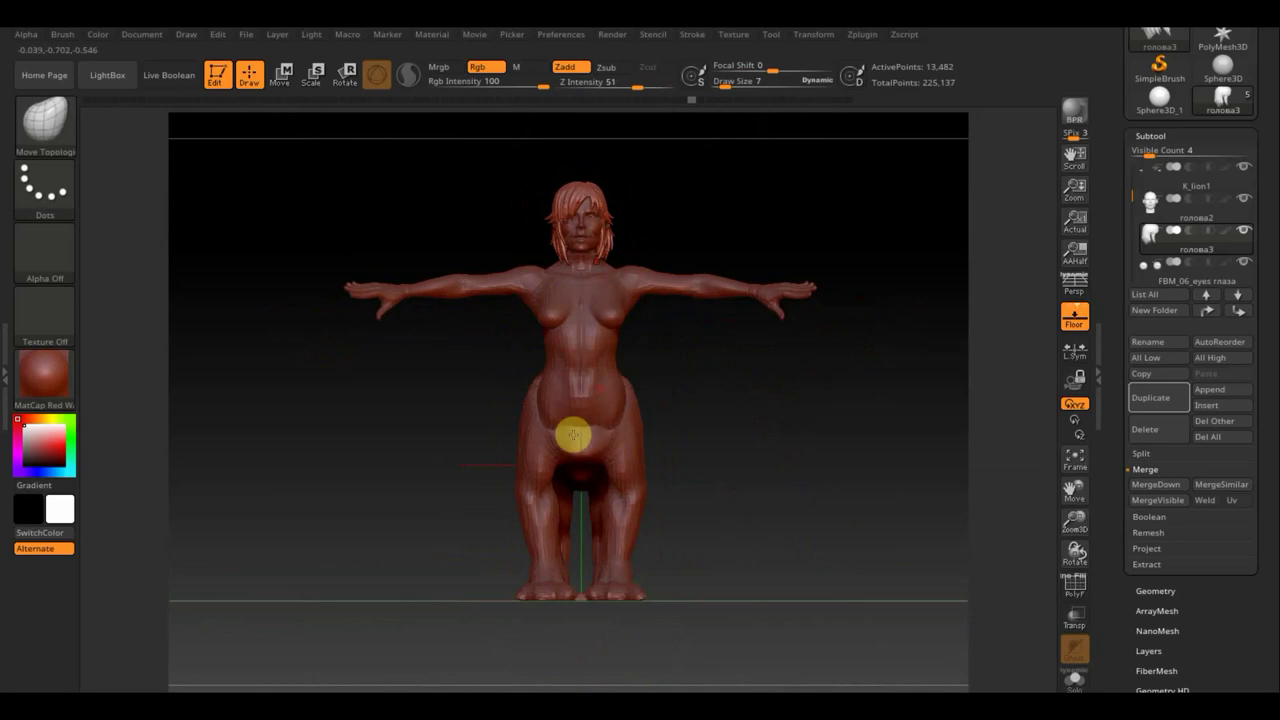
# Turn off the floor grid and snap to straight side and front views of the centaur
pyautogui.moveTo(828, 503)
pyautogui.mouseDown()
pyautogui.moveTo(806, 571)
pyautogui.moveTo(649, 543)
pyautogui.mouseUp()
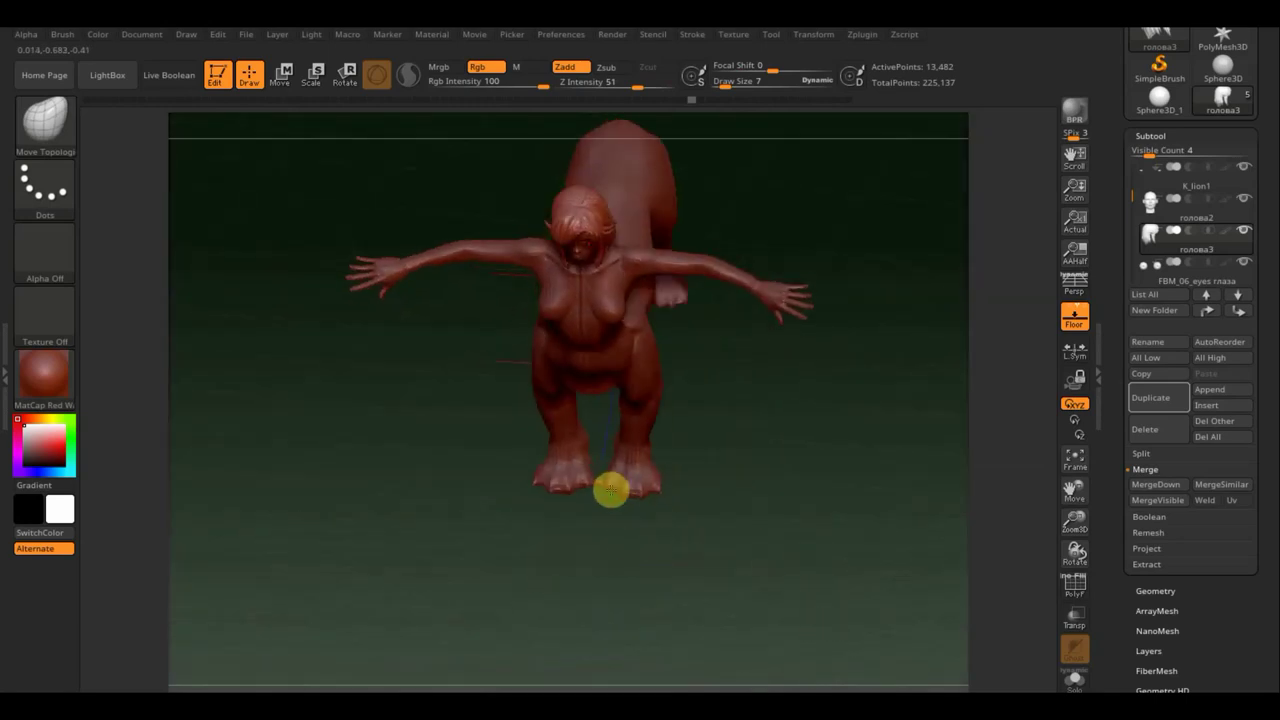
pyautogui.moveTo(652, 490)
pyautogui.mouseDown()
pyautogui.moveTo(720, 420)
pyautogui.moveTo(703, 391)
pyautogui.moveTo(797, 566)
pyautogui.moveTo(986, 435)
pyautogui.mouseUp()
pyautogui.click(1075, 318)
pyautogui.keyDown('shift'); pyautogui.moveTo(960, 306); pyautogui.dragTo(877, 257); pyautogui.keyUp('shift')
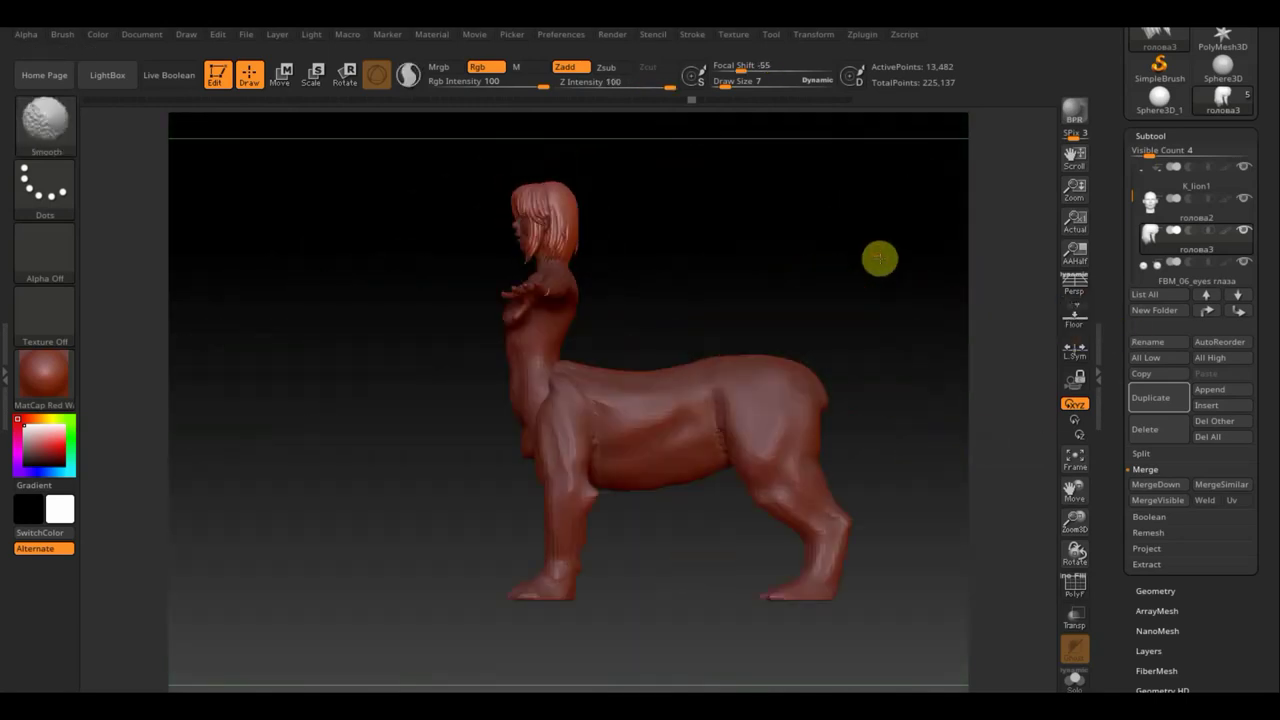
pyautogui.moveTo(686, 357)
pyautogui.mouseDown()
pyautogui.moveTo(766, 300)
pyautogui.moveTo(811, 323)
pyautogui.mouseUp()
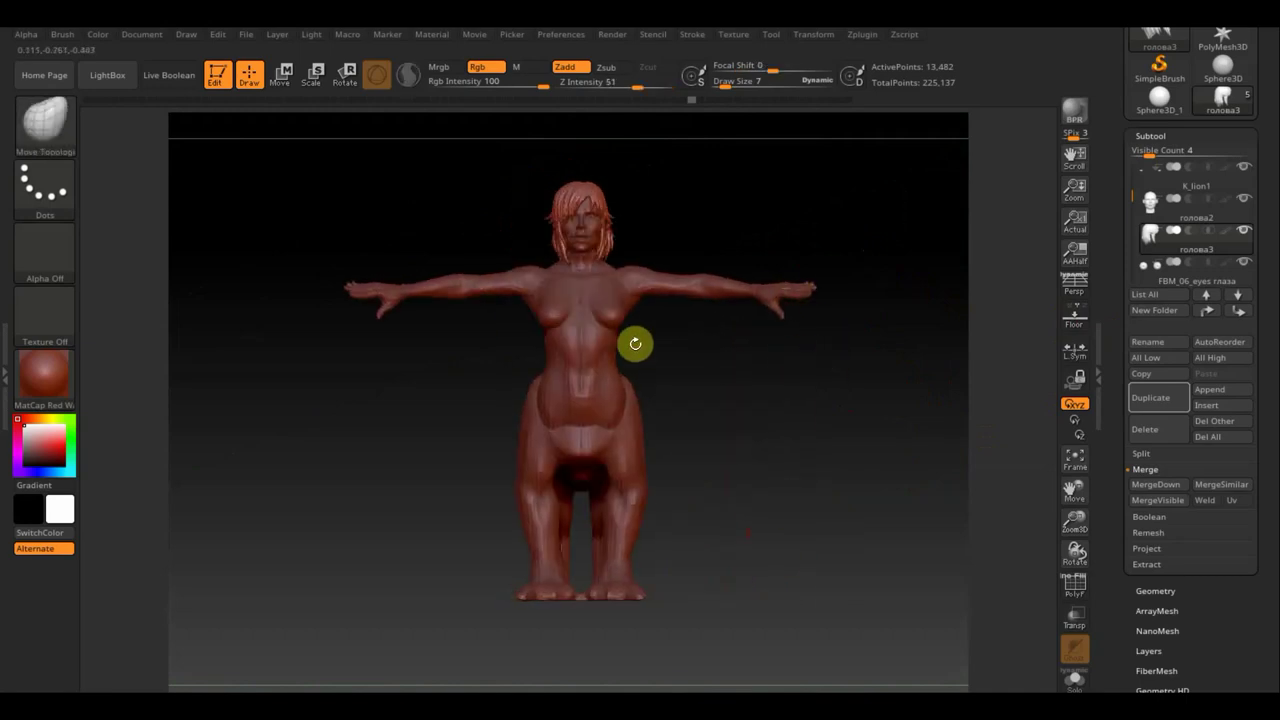
# Review the assembled centaur again from its side and front
pyautogui.keyDown('shift'); pyautogui.moveTo(860, 408); pyautogui.dragTo(846, 429); pyautogui.keyUp('shift')
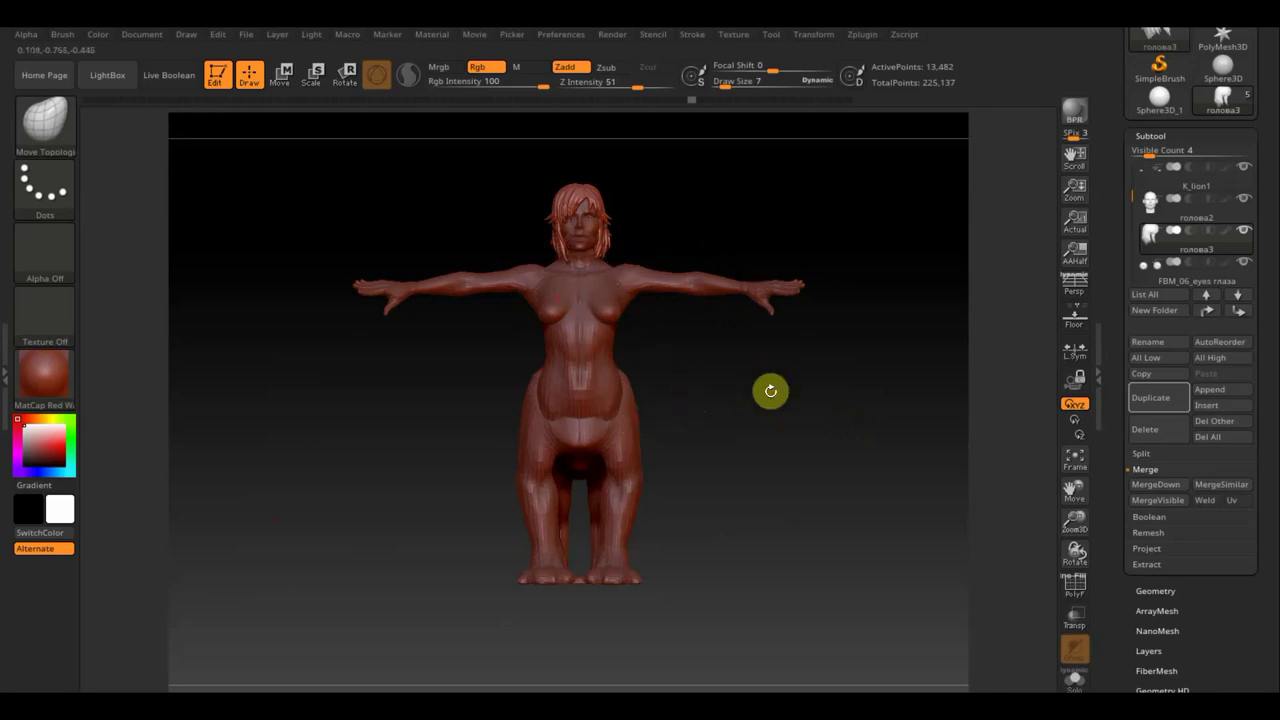
pyautogui.moveTo(824, 425); pyautogui.dragTo(731, 431)
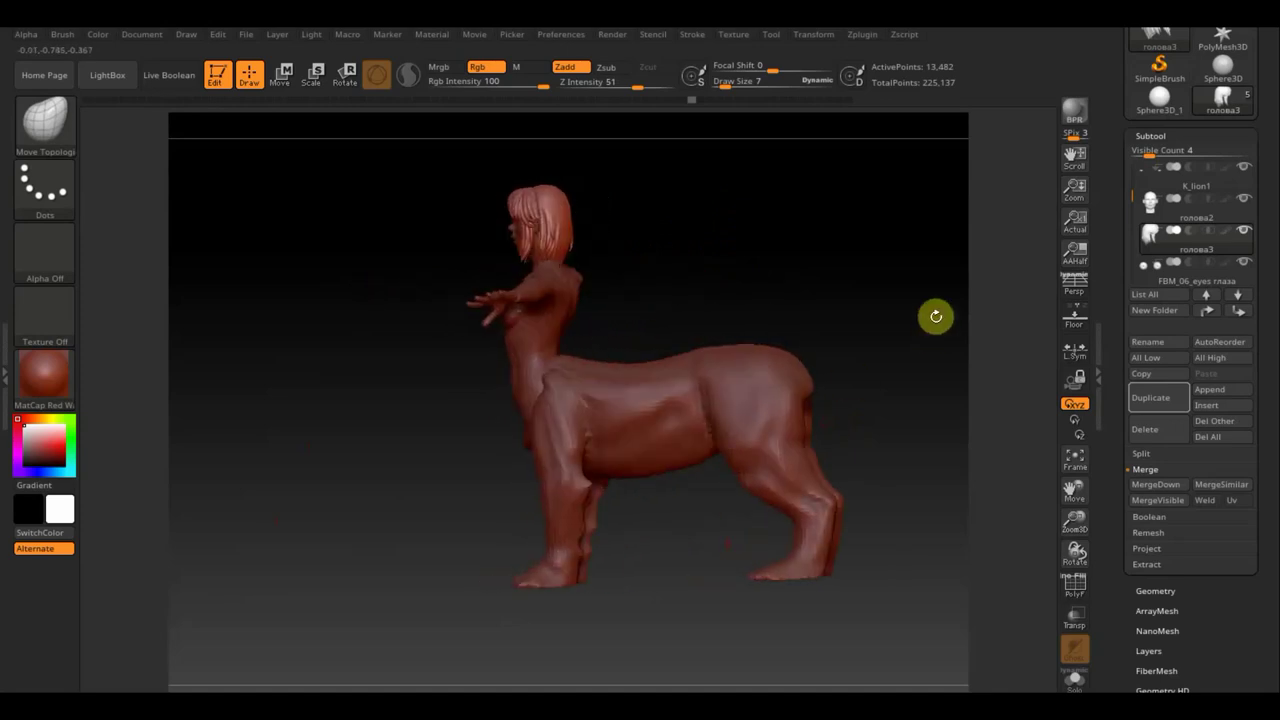
pyautogui.moveTo(903, 306)
pyautogui.mouseDown()
pyautogui.moveTo(843, 297)
pyautogui.moveTo(874, 291)
pyautogui.mouseUp()
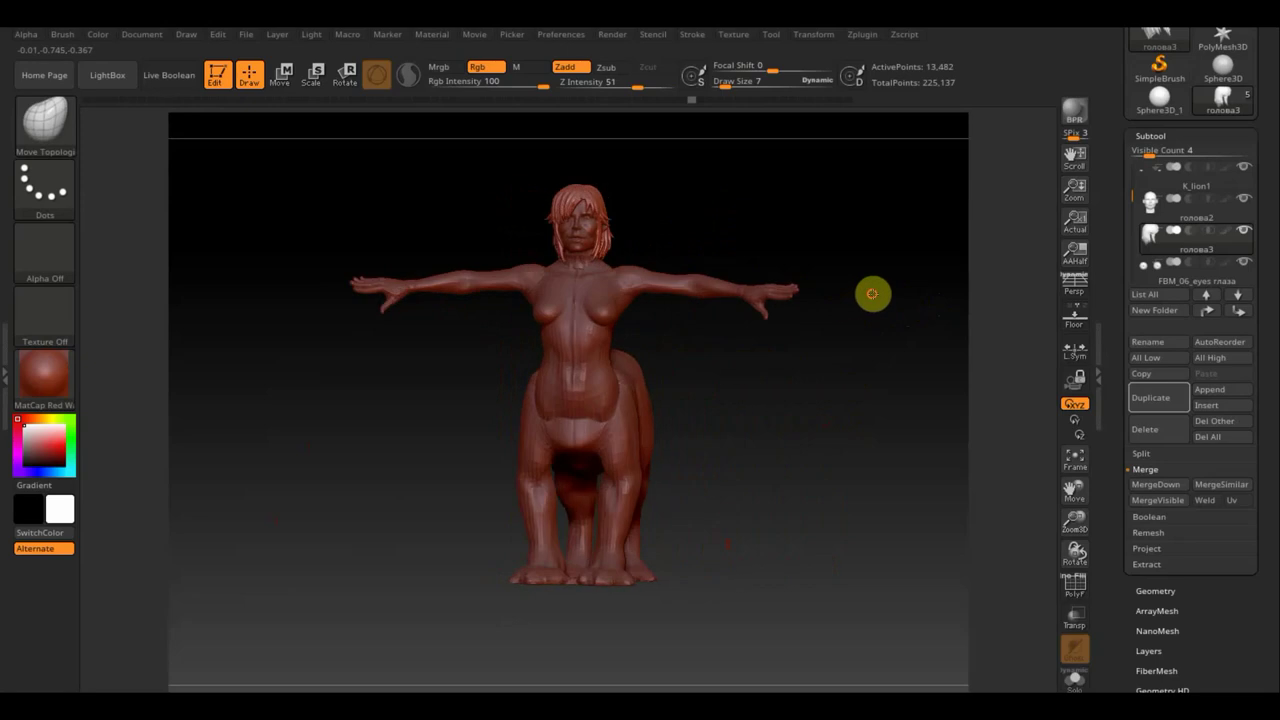
pyautogui.moveTo(834, 374); pyautogui.dragTo(841, 371)
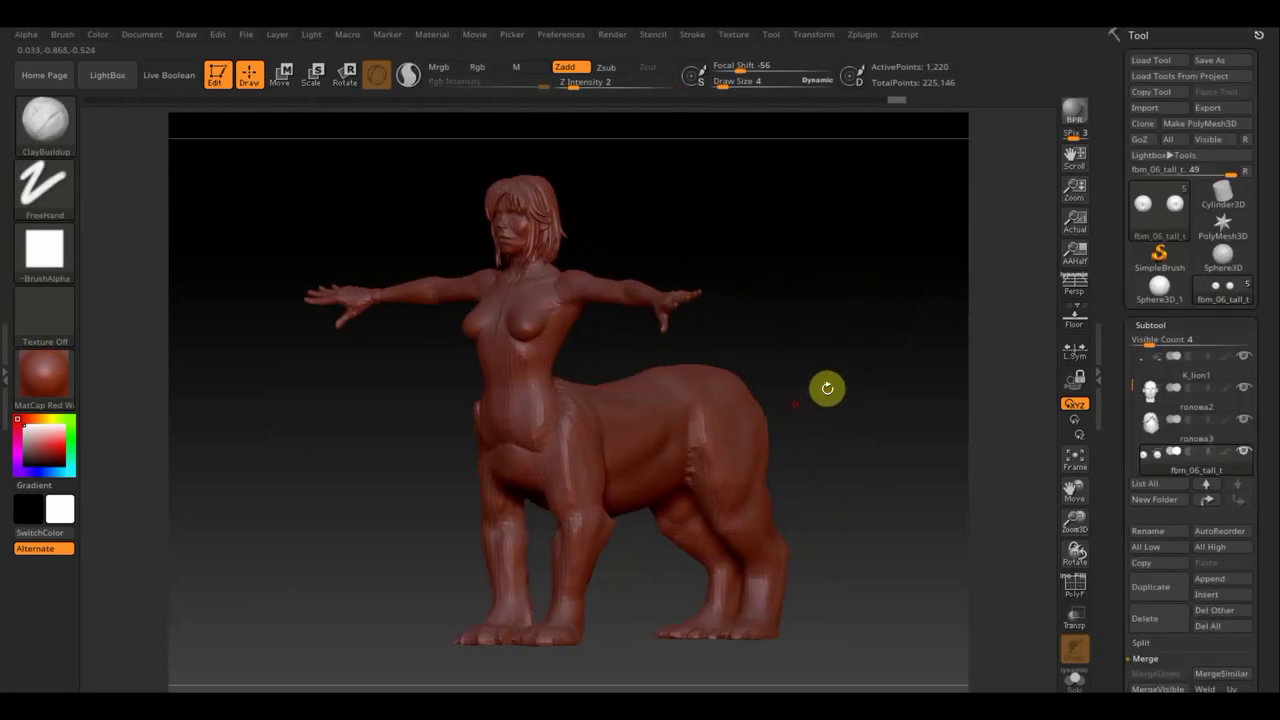